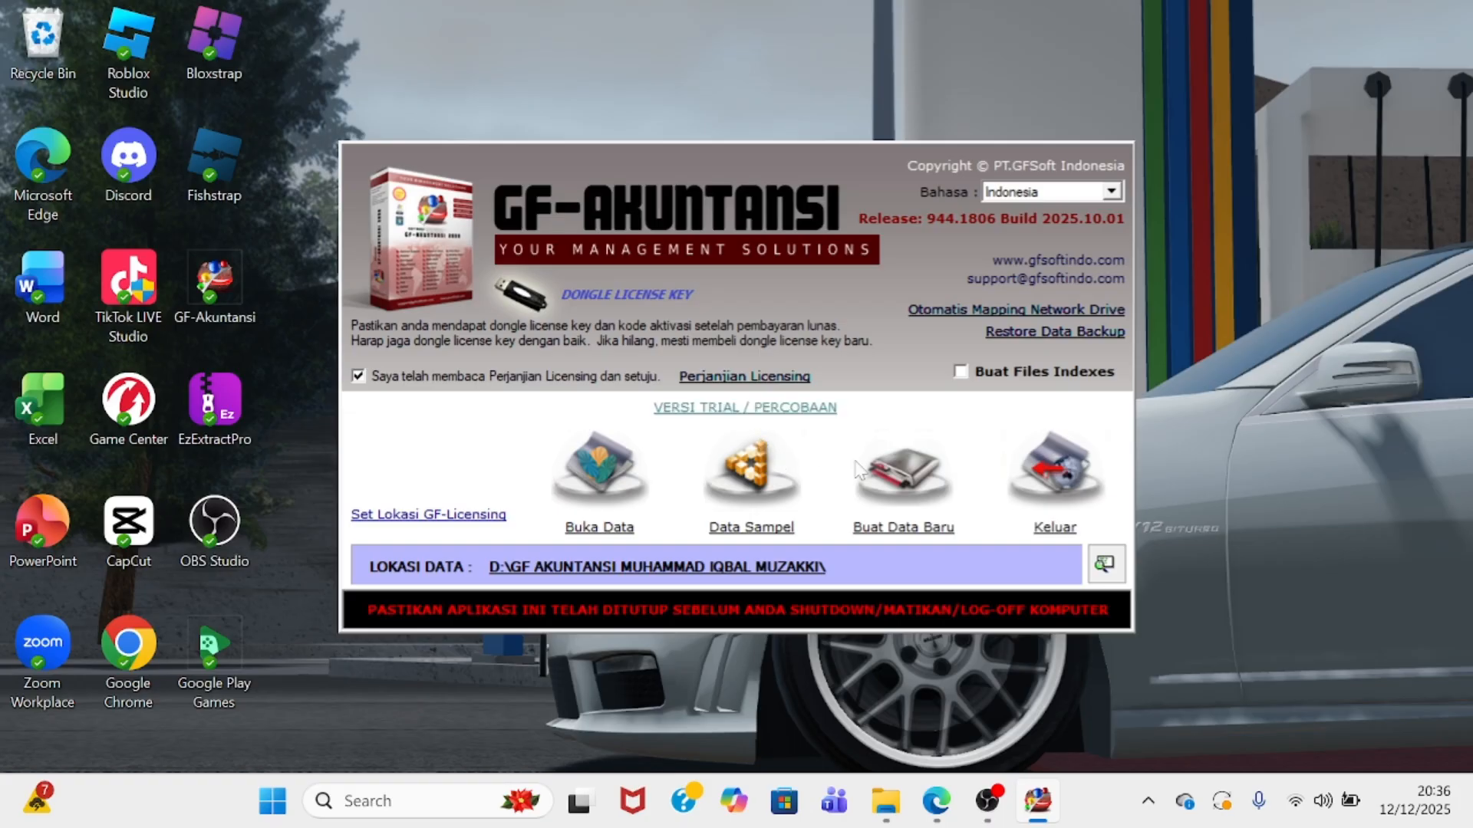
- Start new company data and create a new folder on drive DATA (D:) named after the user
{"action": "left_click", "coordinate": [908, 484]}
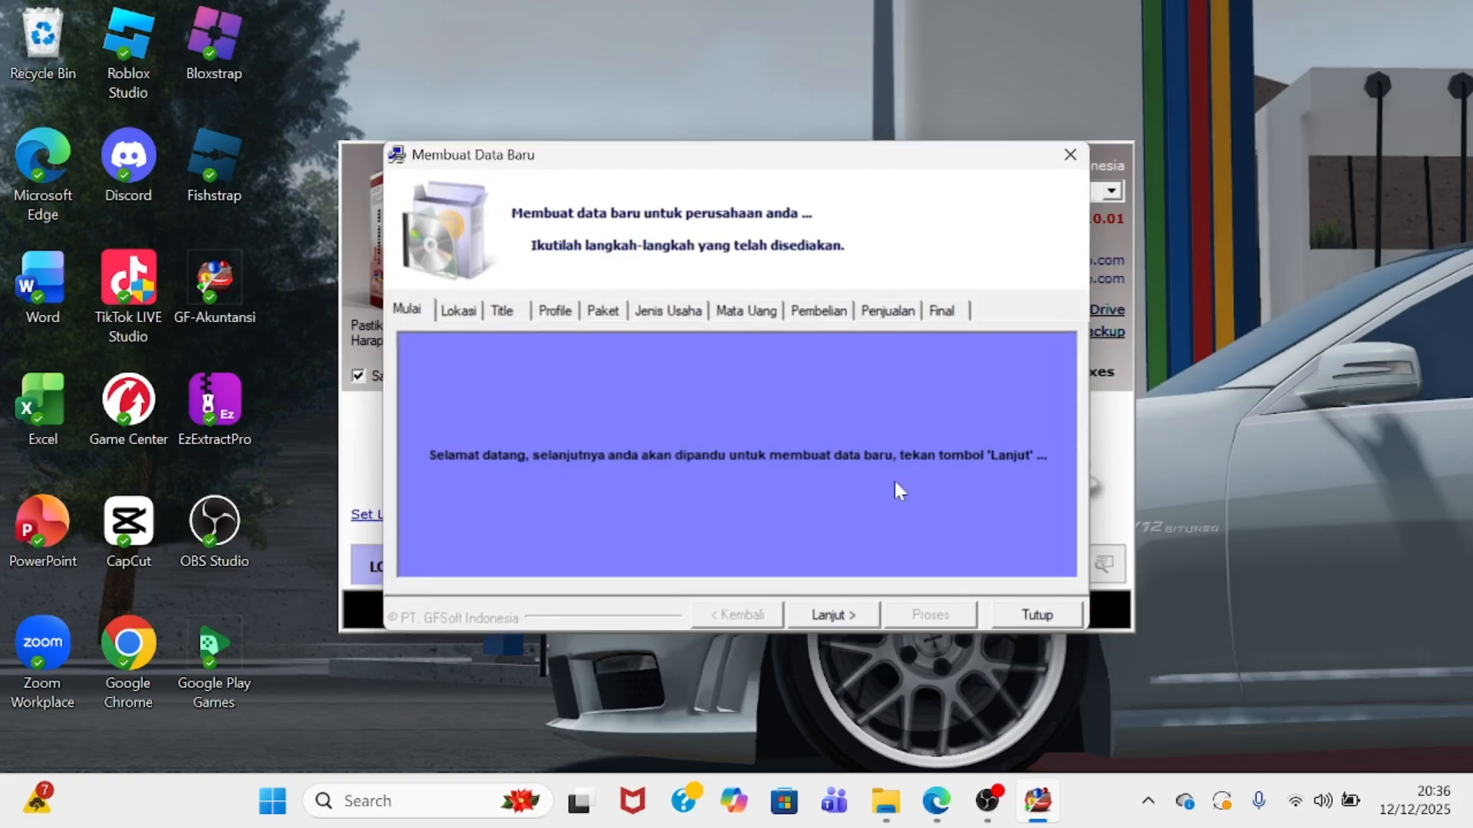
{"action": "left_click", "coordinate": [831, 616]}
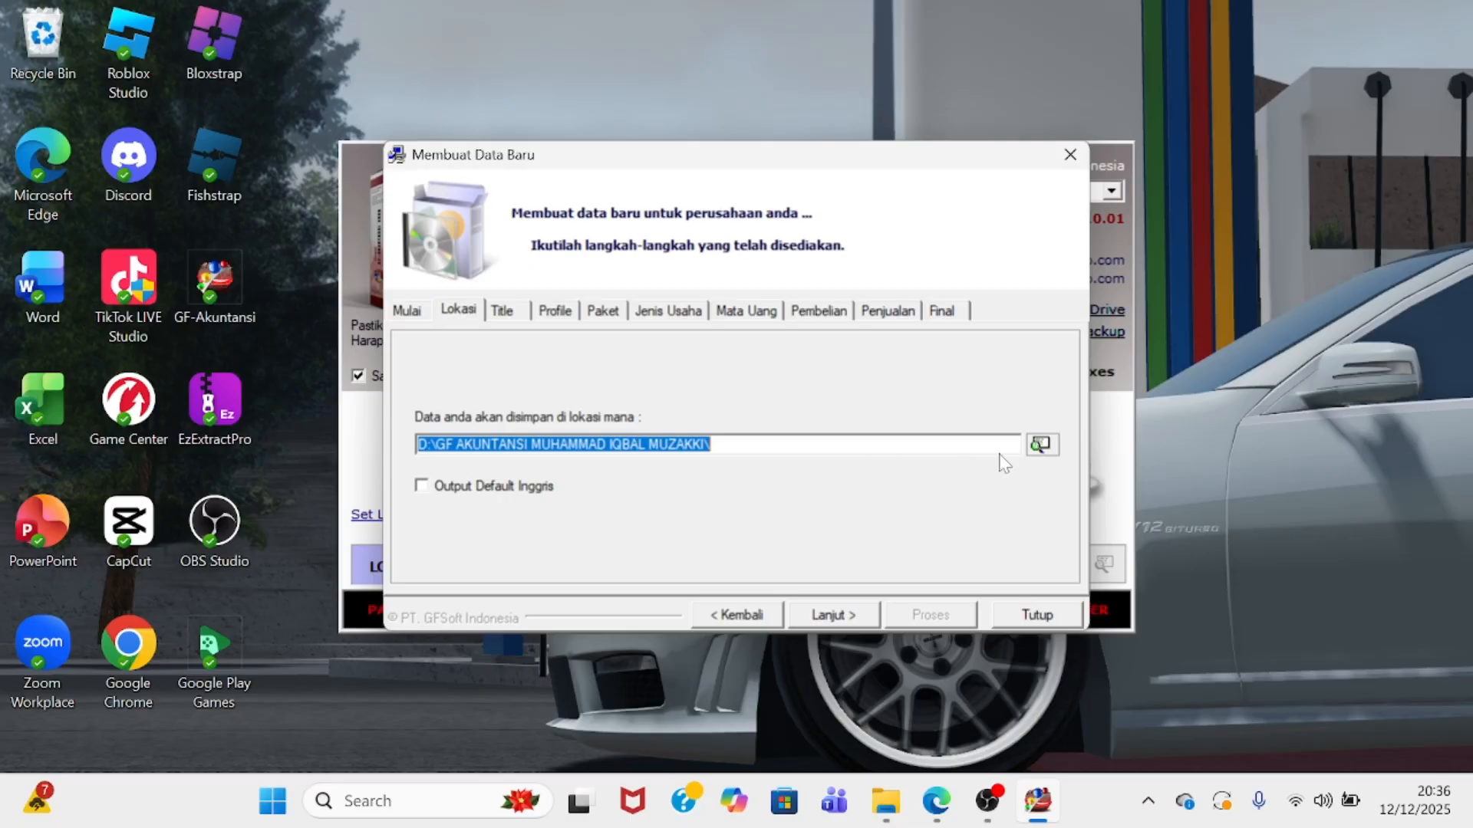
{"action": "left_click", "coordinate": [1040, 444]}
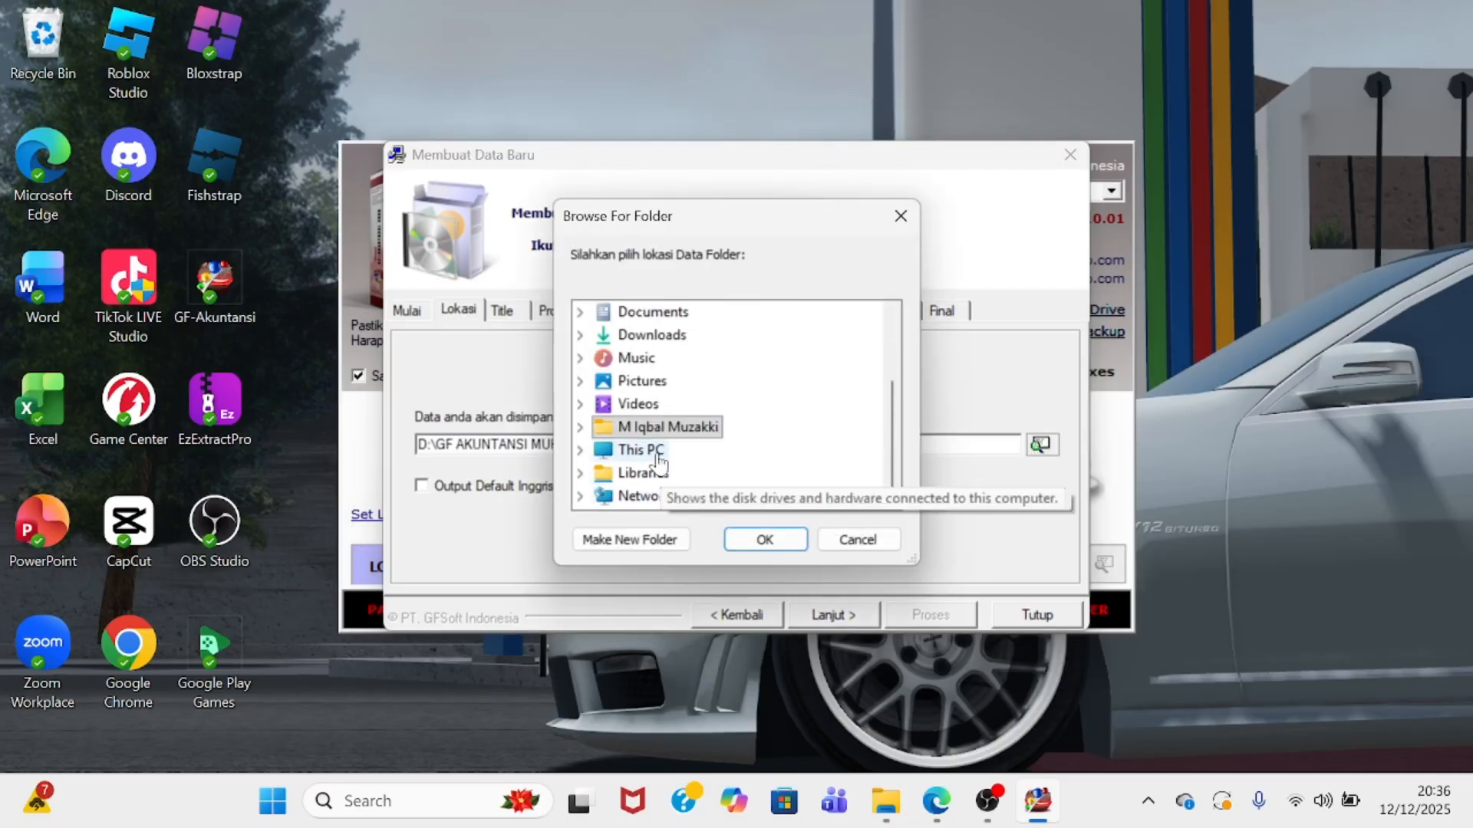
{"action": "double_click", "coordinate": [645, 450]}
{"action": "left_click", "coordinate": [669, 496]}
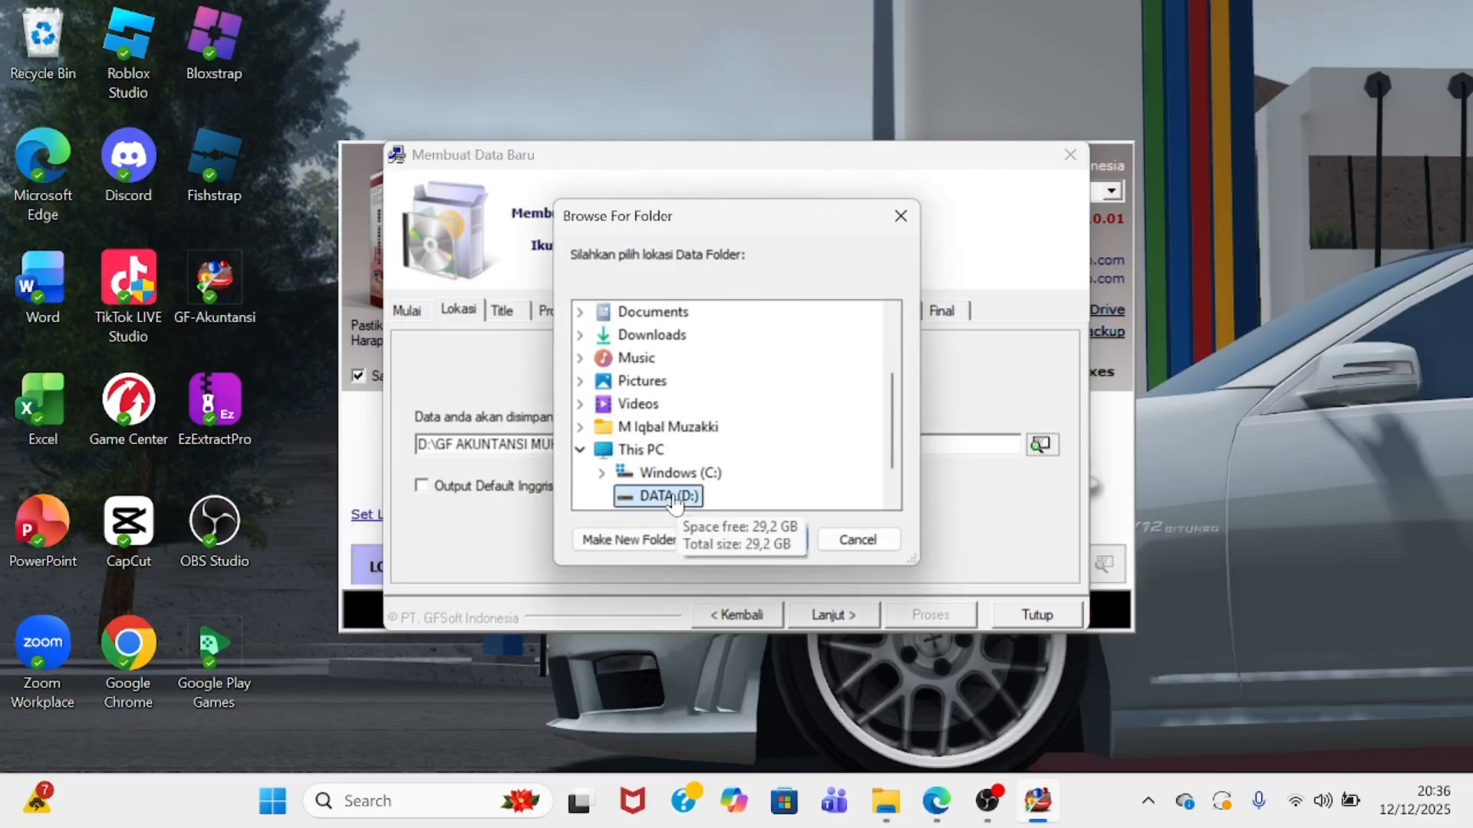
{"action": "left_click", "coordinate": [681, 539]}
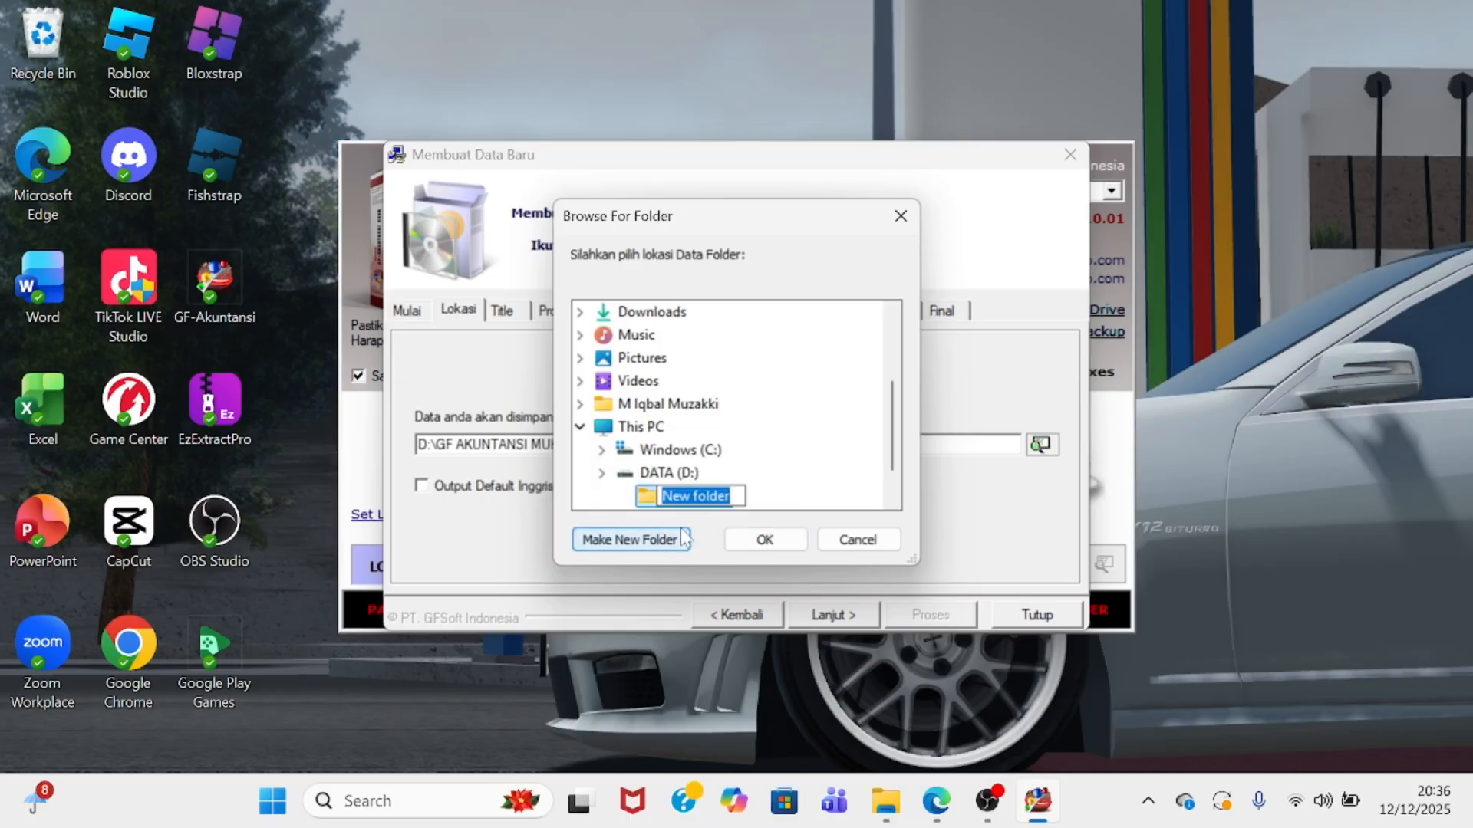
{"action": "key", "text": "BackSpace"}
{"action": "type", "text": "GF"}
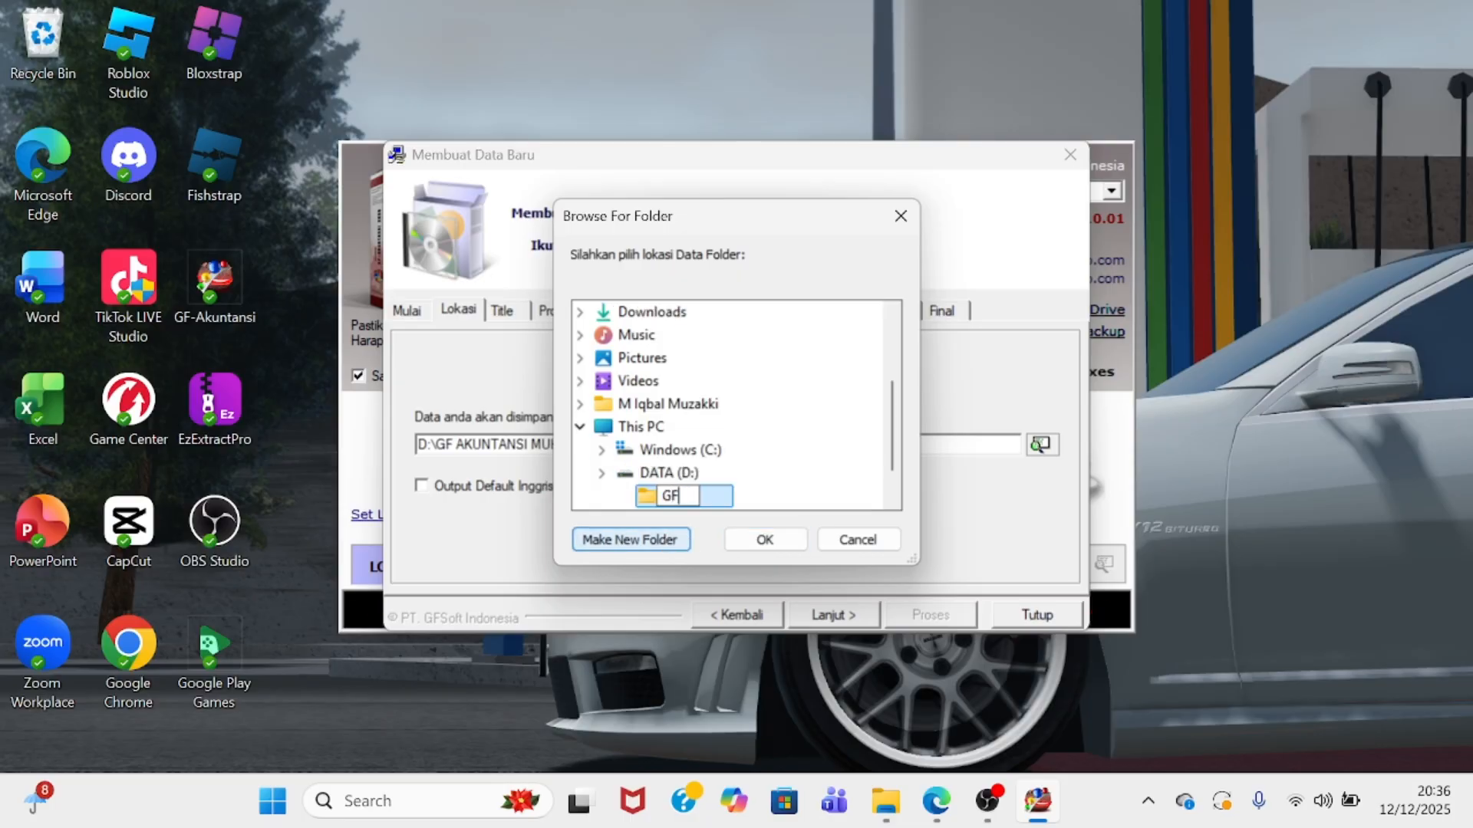
{"action": "type", "text": " AKUNTANS"}
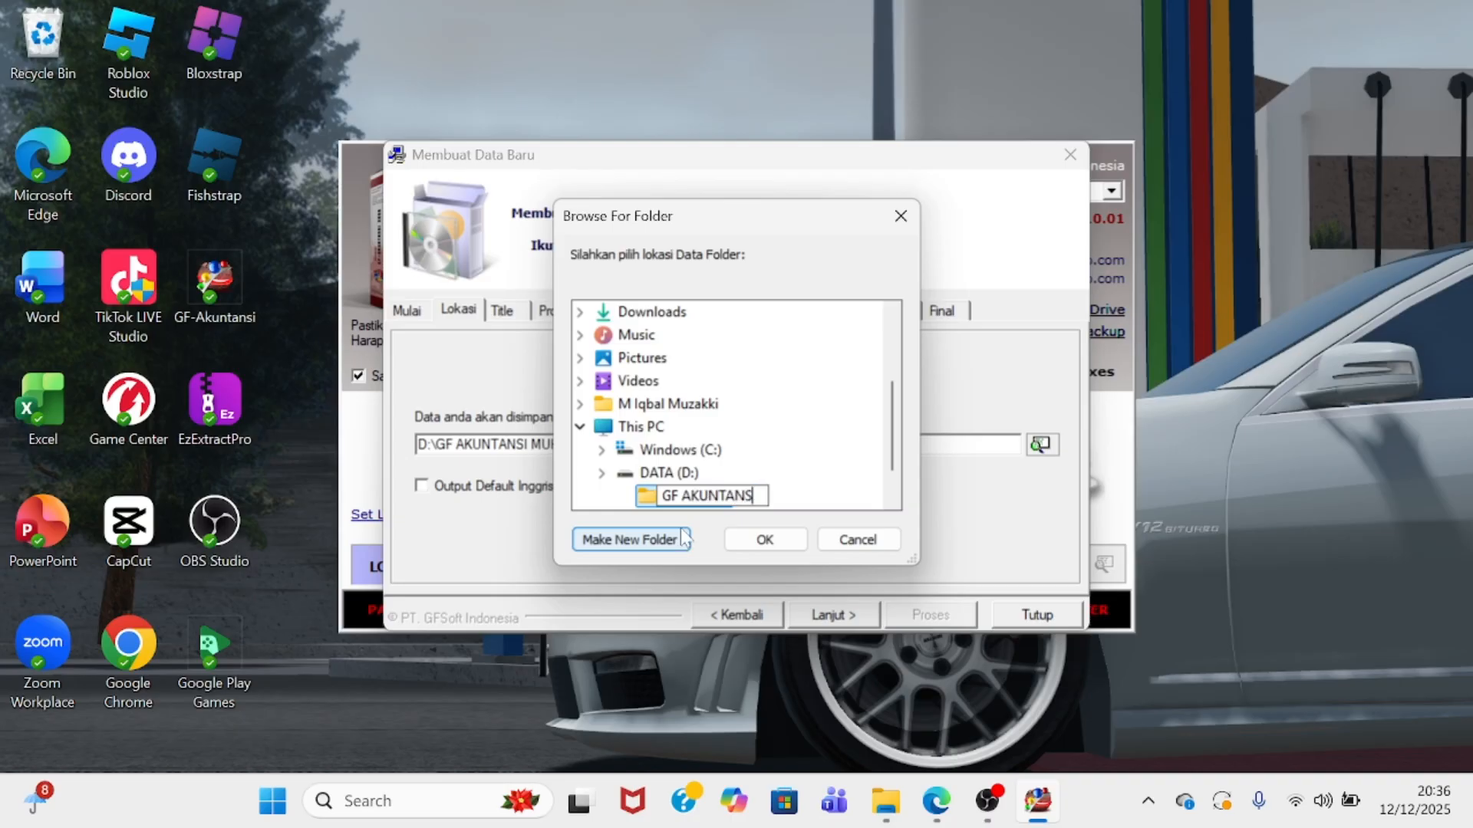
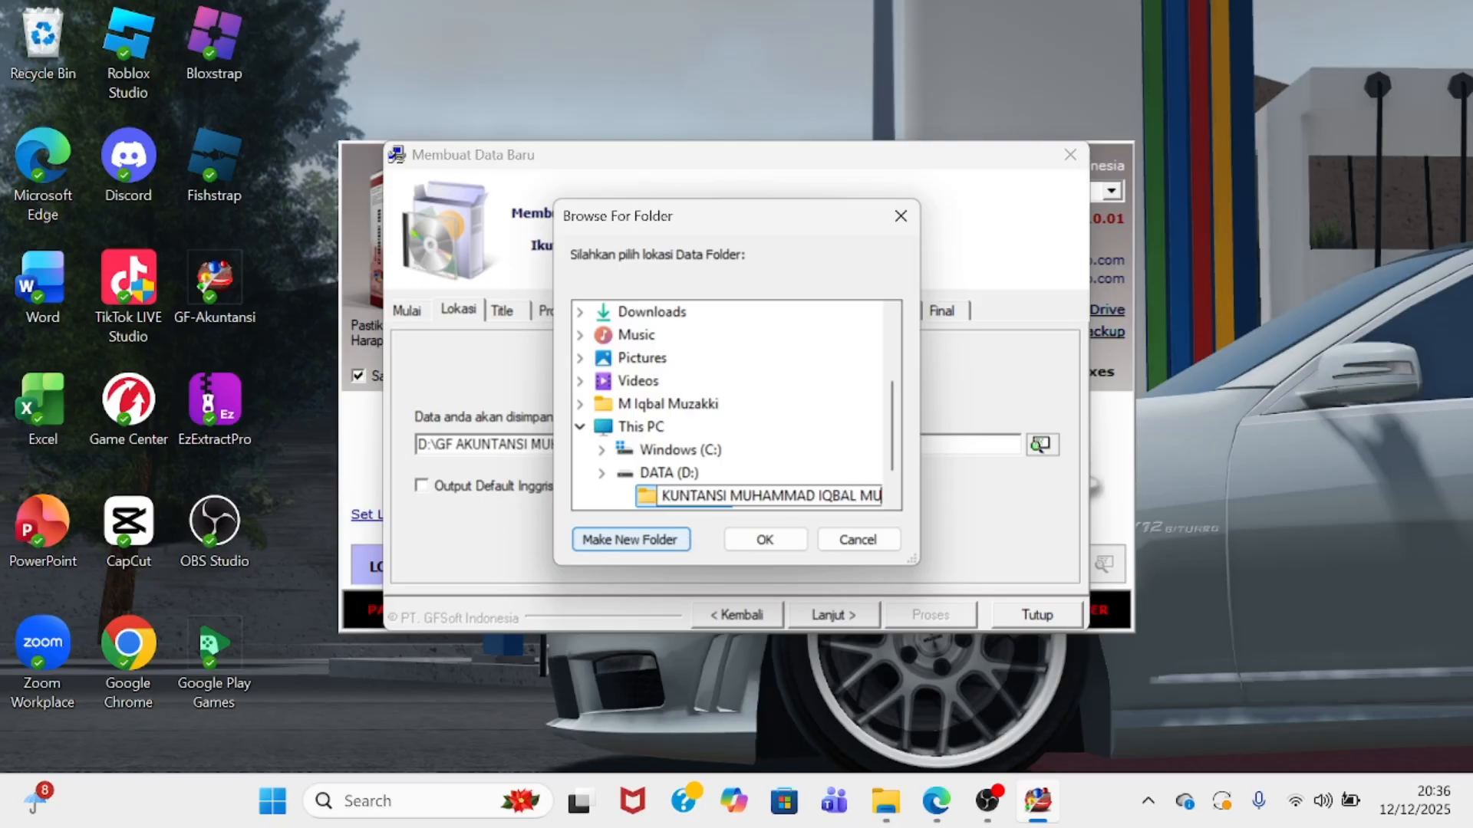
{"action": "left_click", "coordinate": [765, 539]}
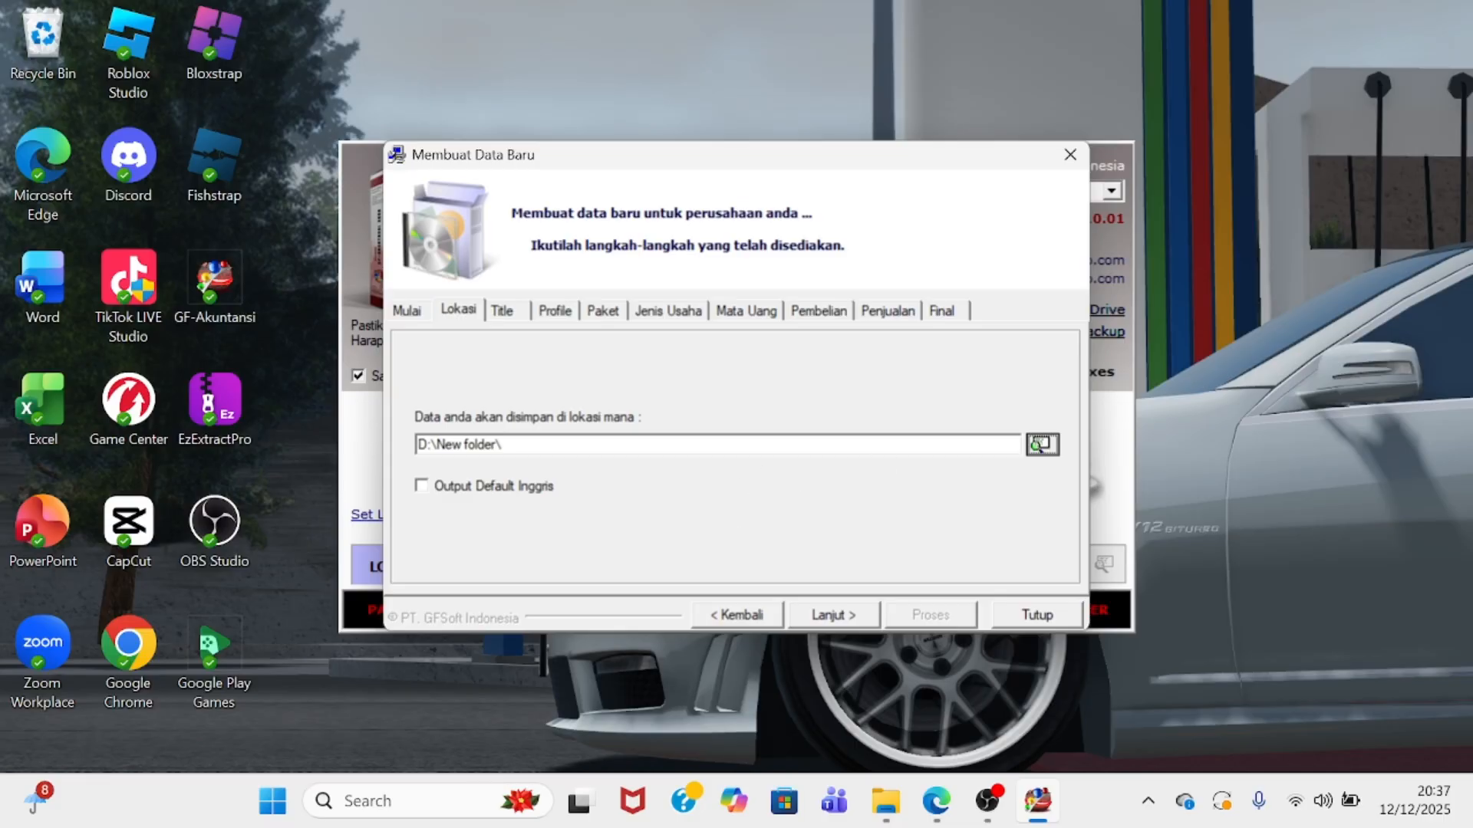
- Set the data storage location to the GF AKUNTANSI folder on DATA (D:)
{"action": "left_click", "coordinate": [1042, 444]}
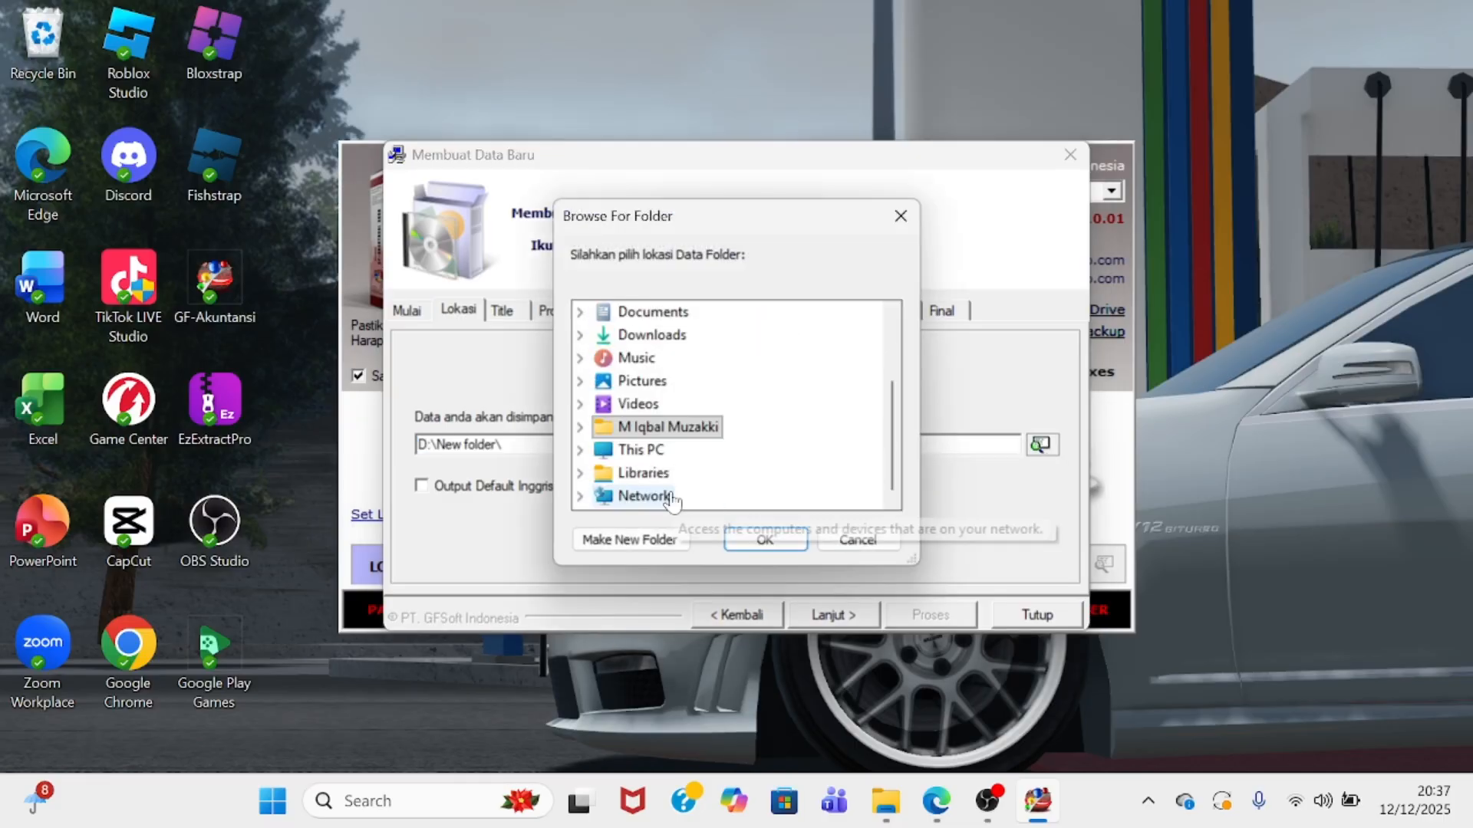
{"action": "left_click", "coordinate": [664, 451]}
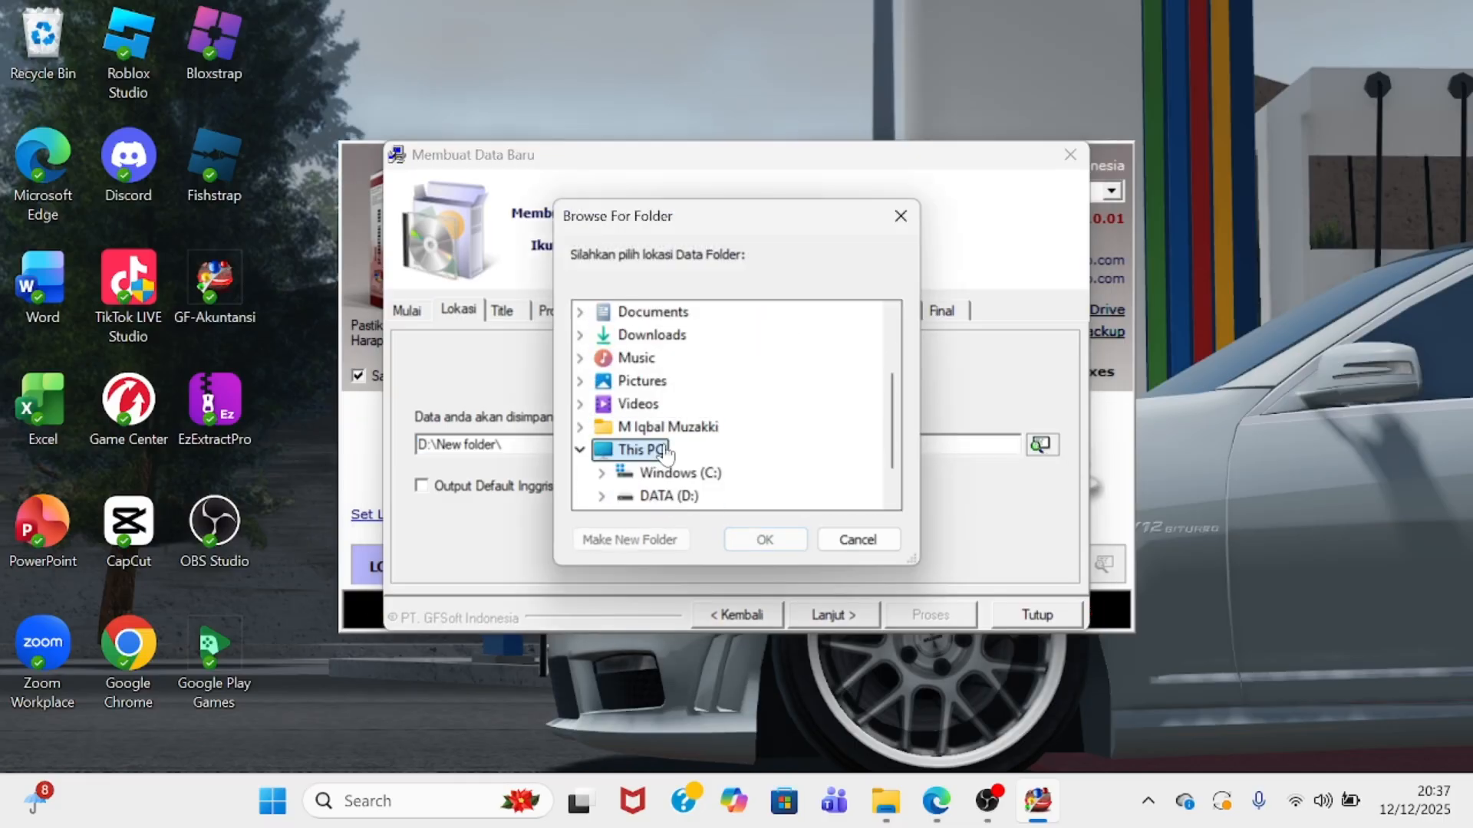
{"action": "left_click", "coordinate": [666, 495]}
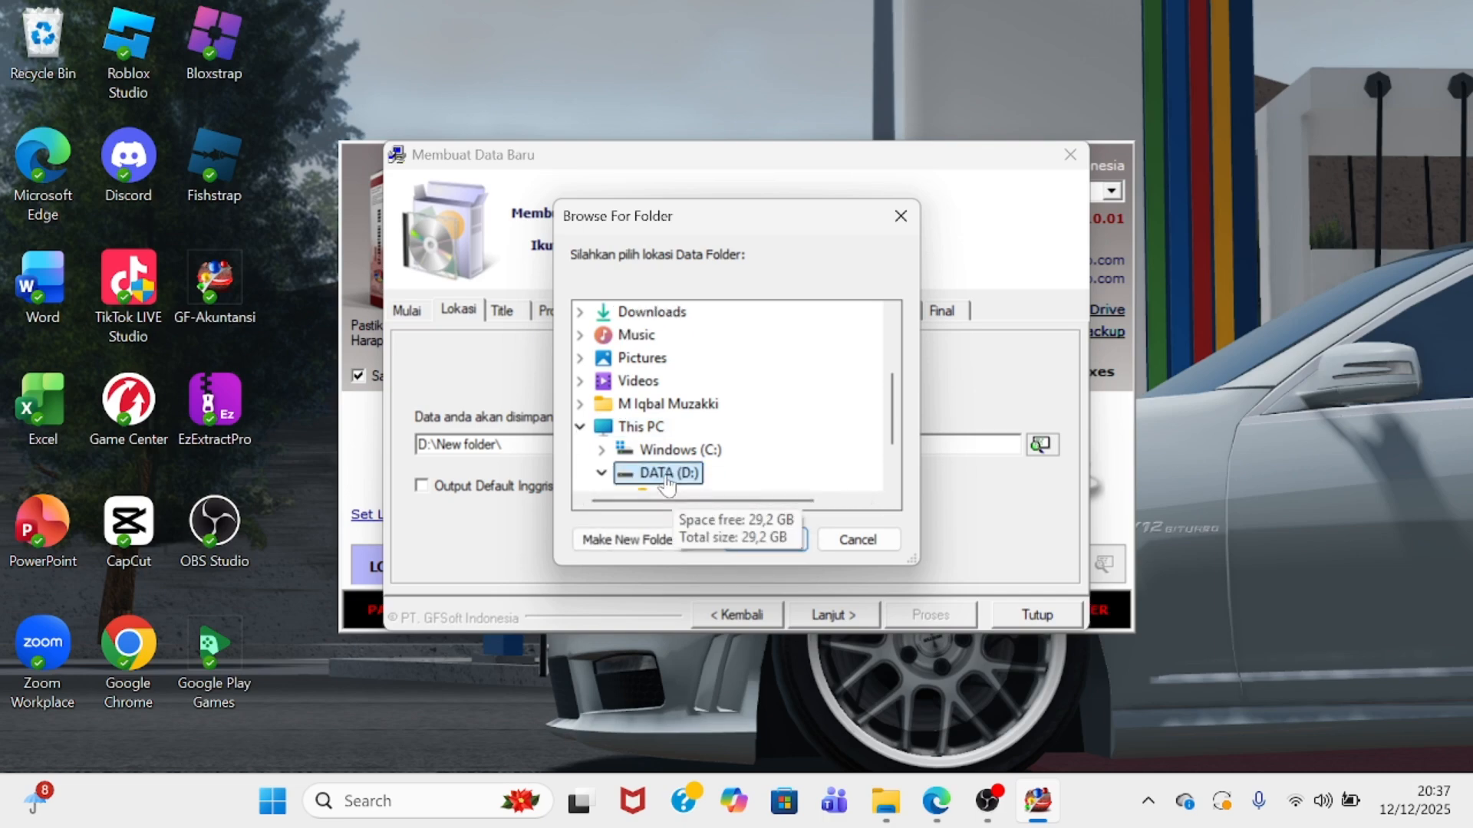
{"action": "left_click", "coordinate": [721, 428]}
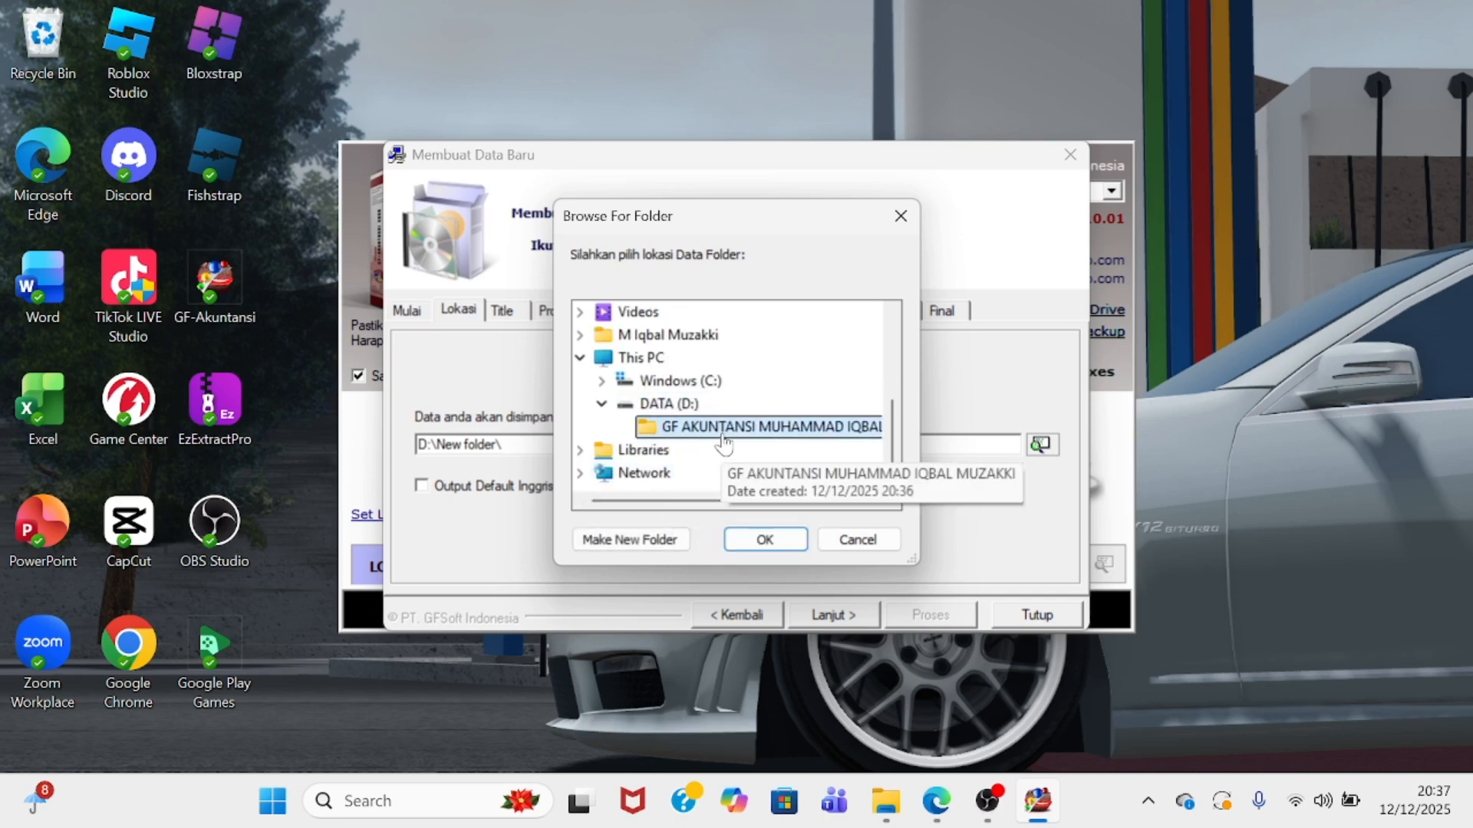
{"action": "left_click", "coordinate": [765, 540]}
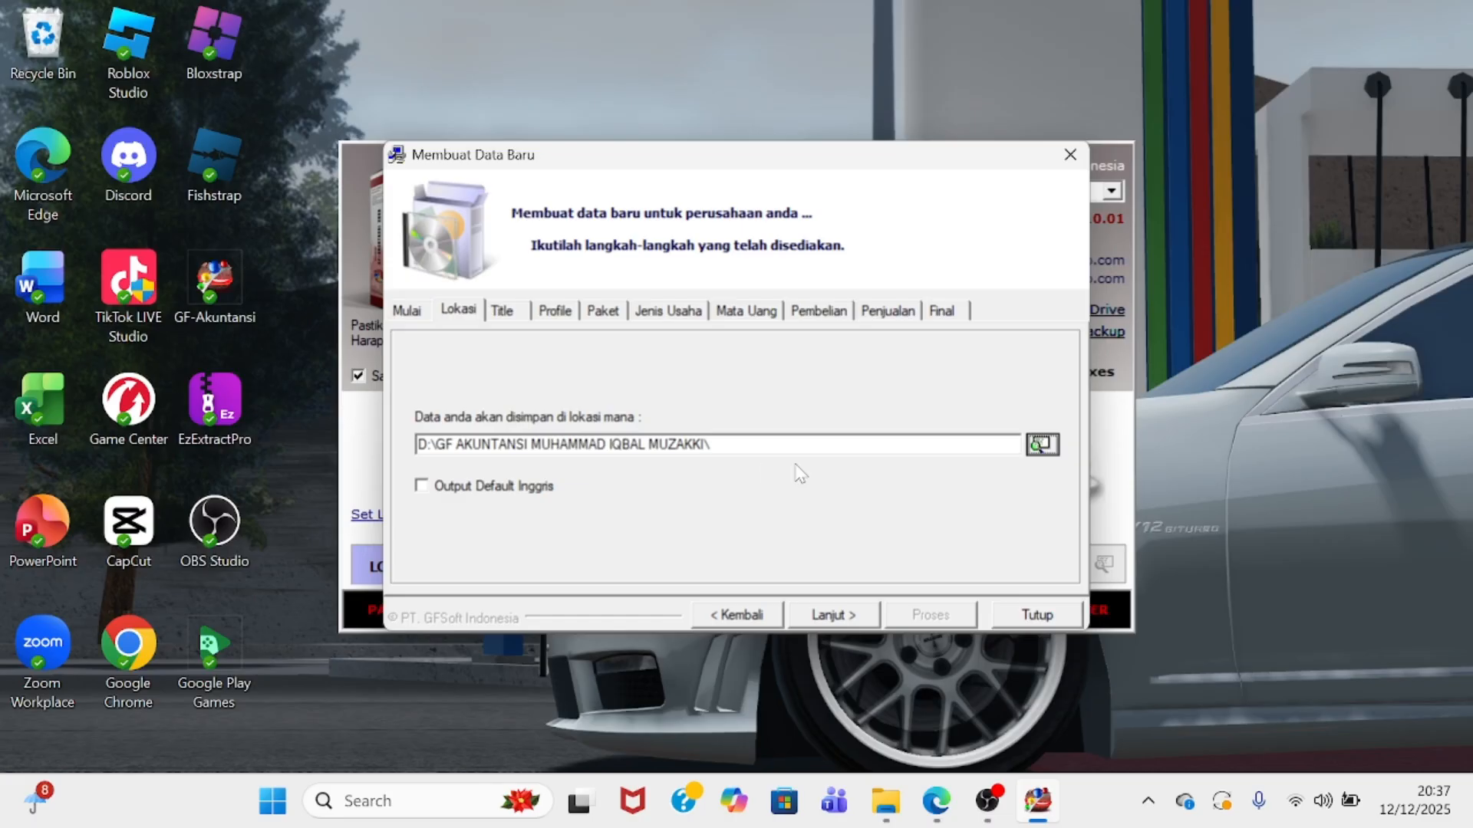
- Enter the user's full name as the data title
{"action": "left_click", "coordinate": [847, 617]}
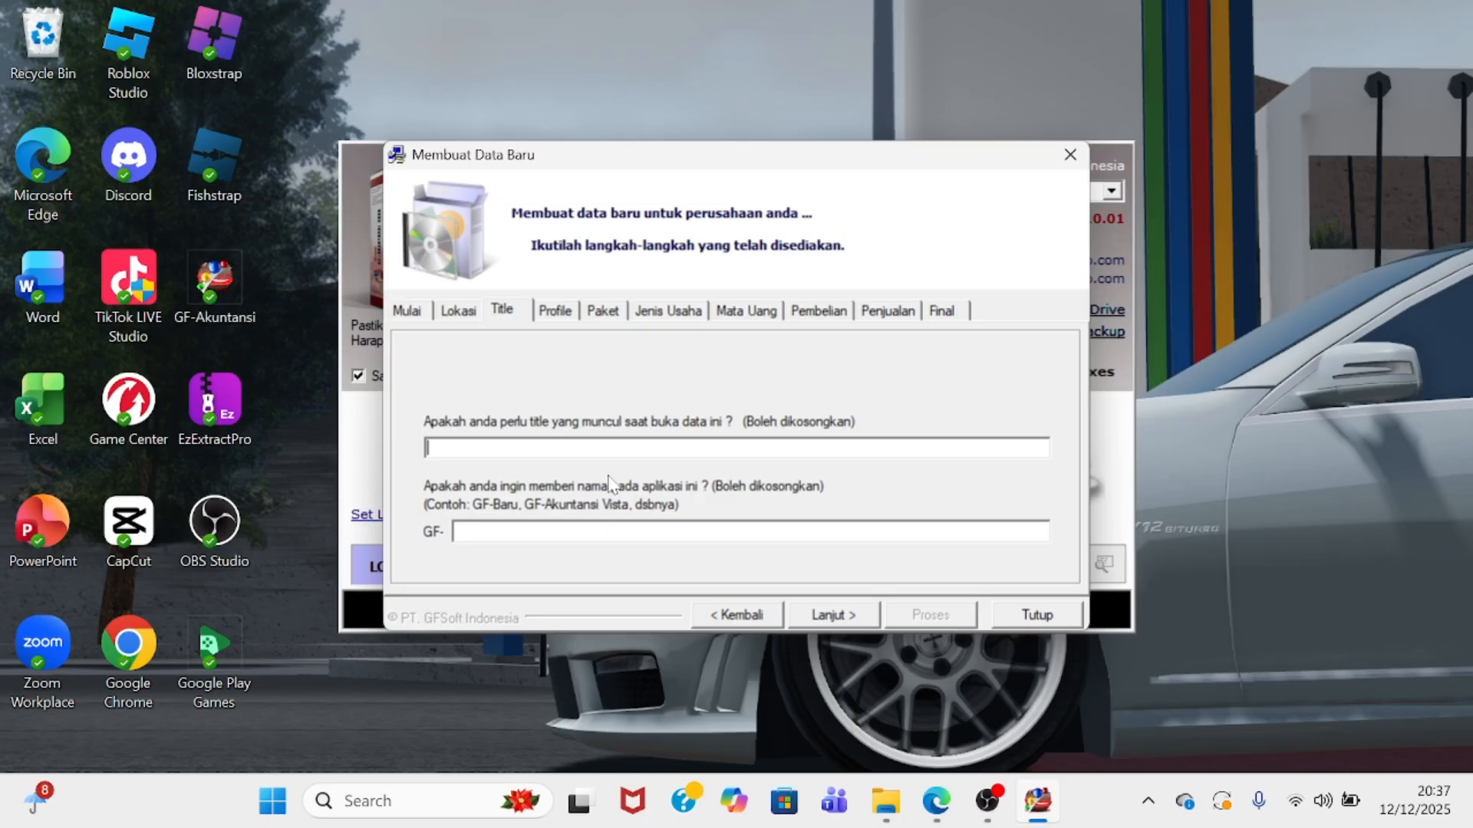
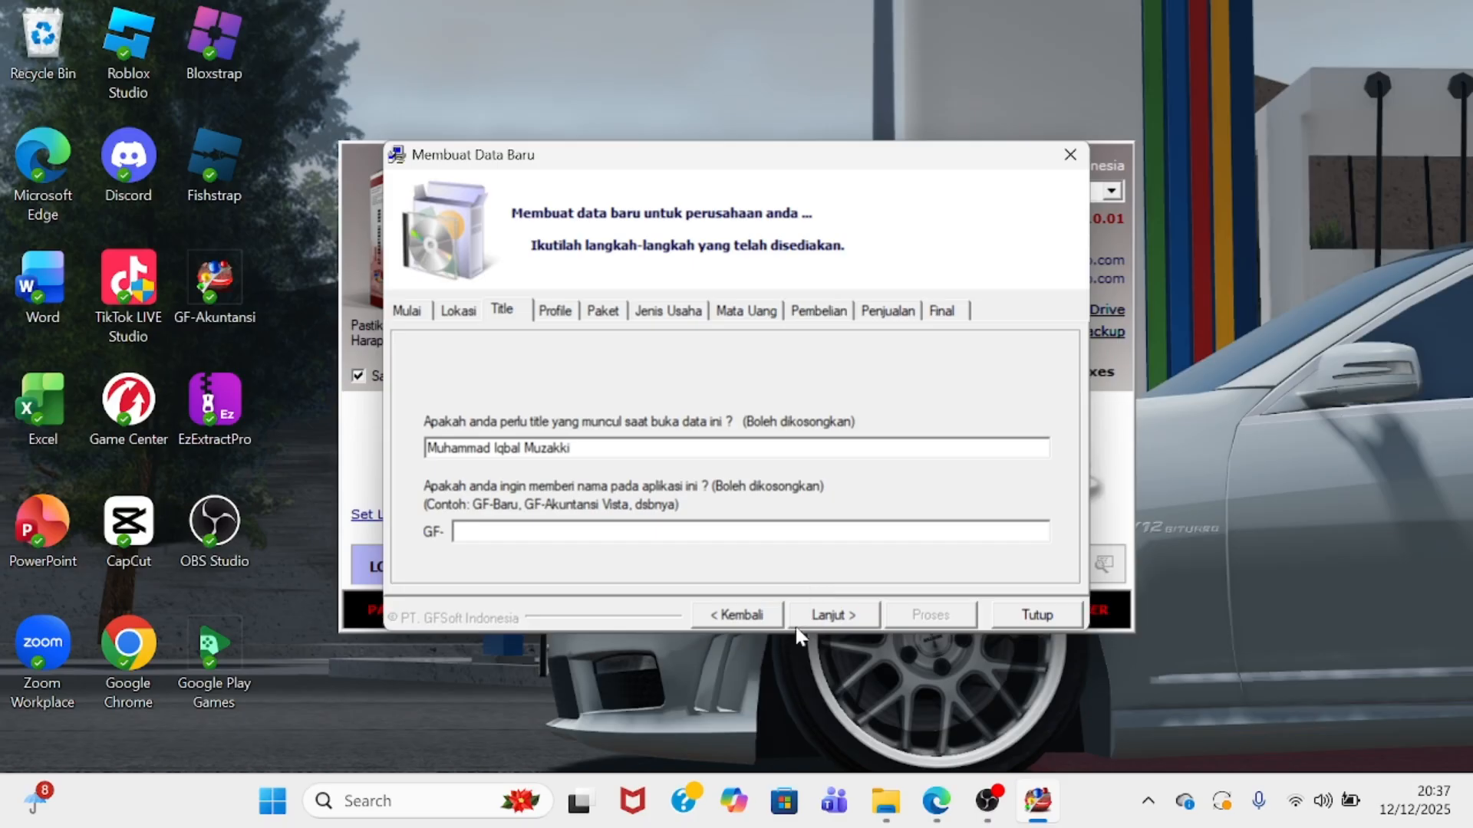
{"action": "left_click", "coordinate": [823, 625]}
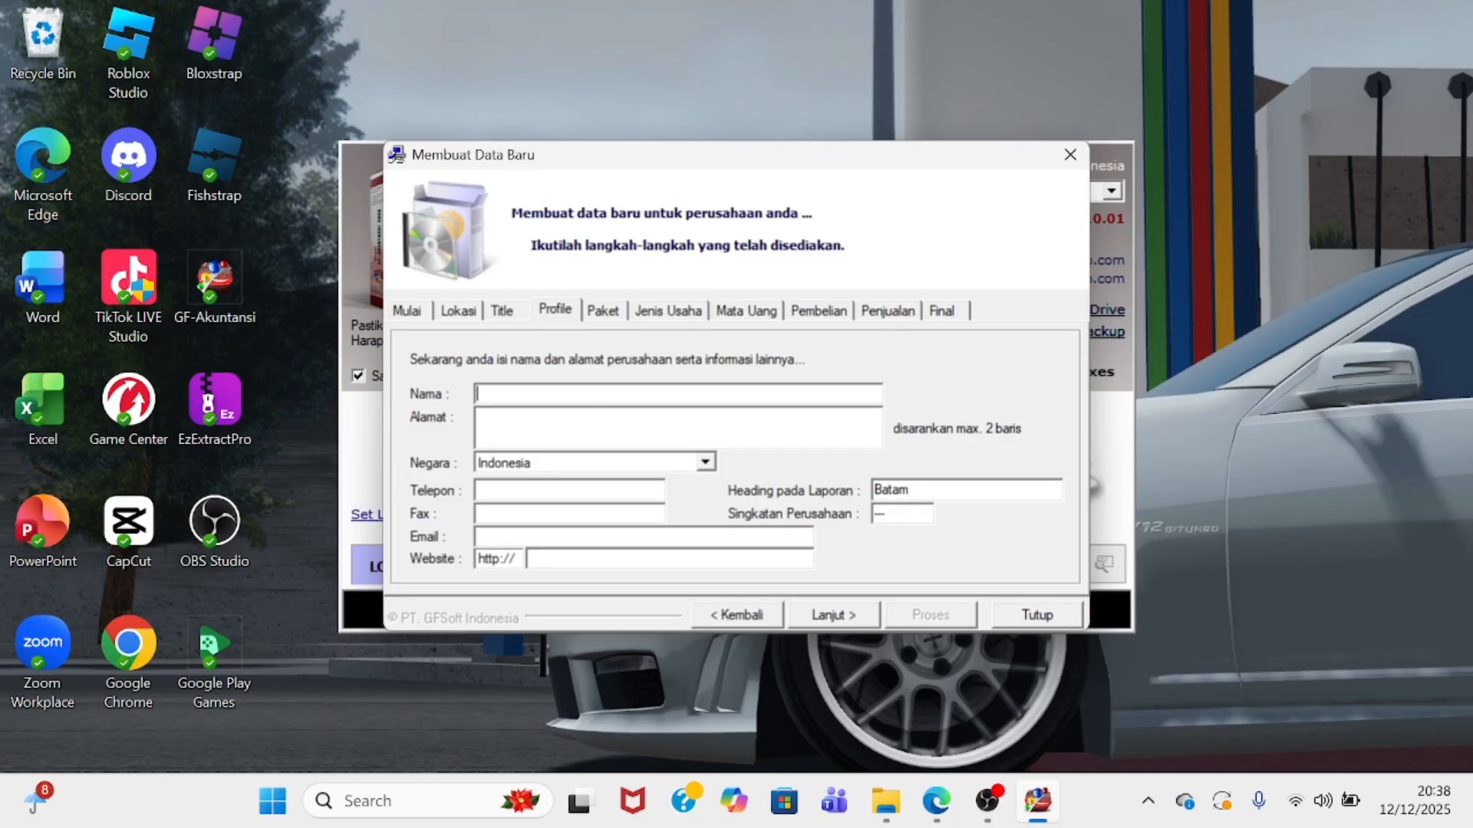
- Fill the profile: name Maritim, address TPI, report heading TNJ replacing Batam, abbreviation MRT
{"action": "type", "text": "Ma"}
{"action": "type", "text": "ritim"}
{"action": "type", "text": "TPI"}
{"action": "double_click", "coordinate": [891, 490]}
{"action": "key", "text": "BackSpace"}
{"action": "type", "text": "TNJ"}
{"action": "key", "text": "Tab"}
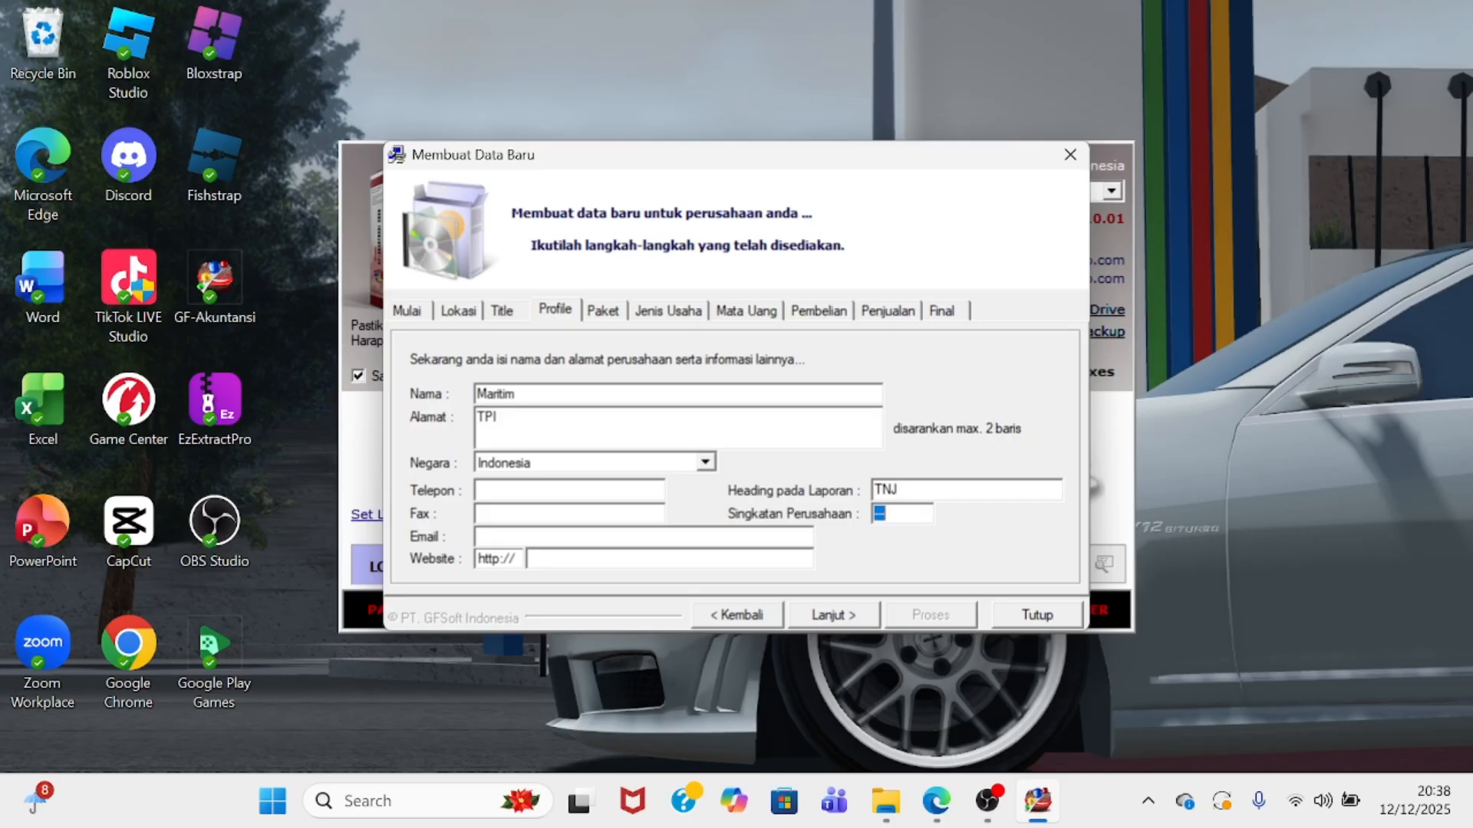
{"action": "type", "text": "MRT"}
- Tick Kas Kontrol, G/L Kontrol and automatic account code creation in the Paket step
{"action": "left_click", "coordinate": [850, 615]}
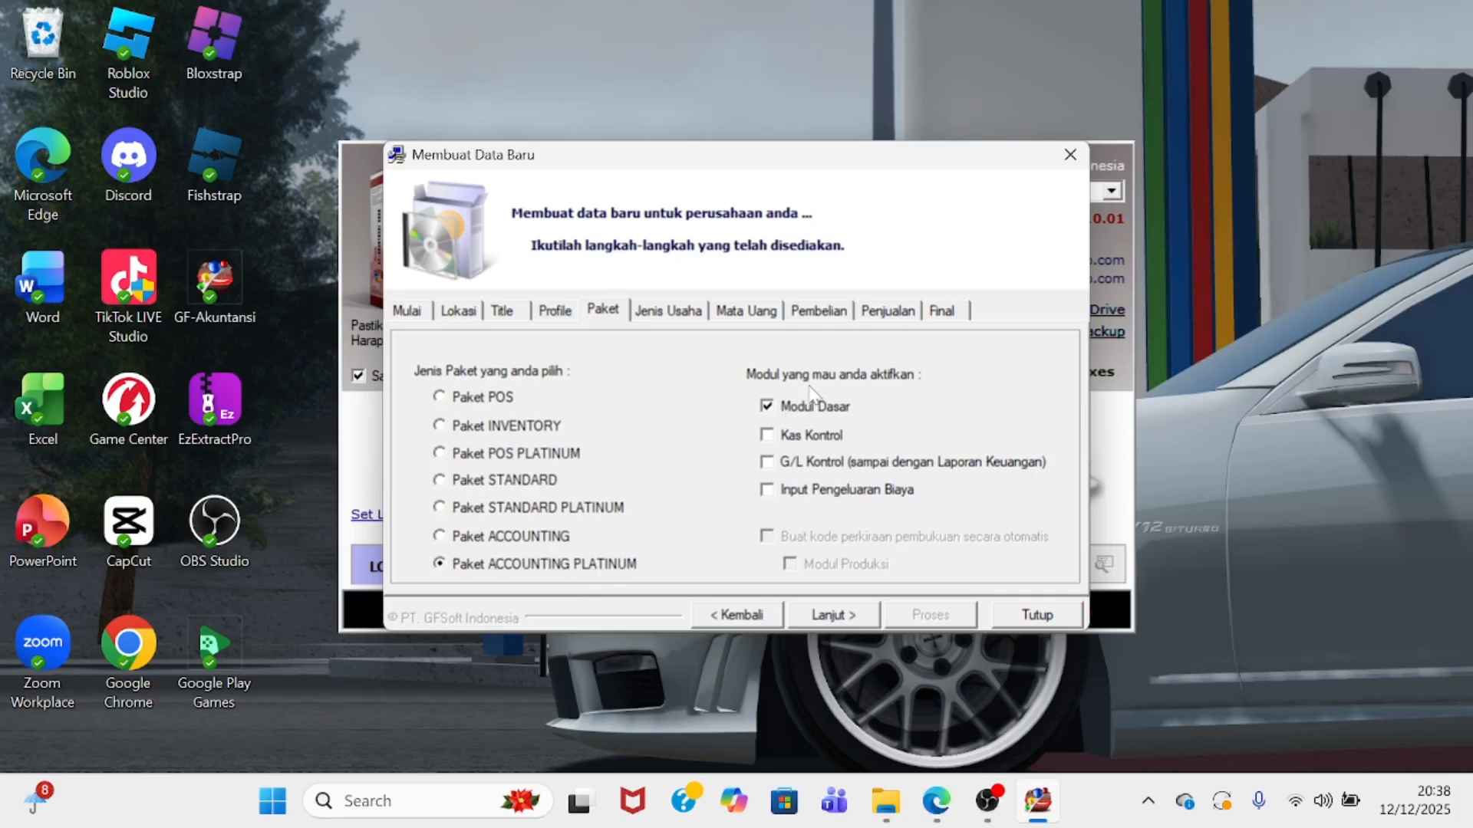
{"action": "left_click", "coordinate": [767, 436]}
{"action": "left_click", "coordinate": [767, 462]}
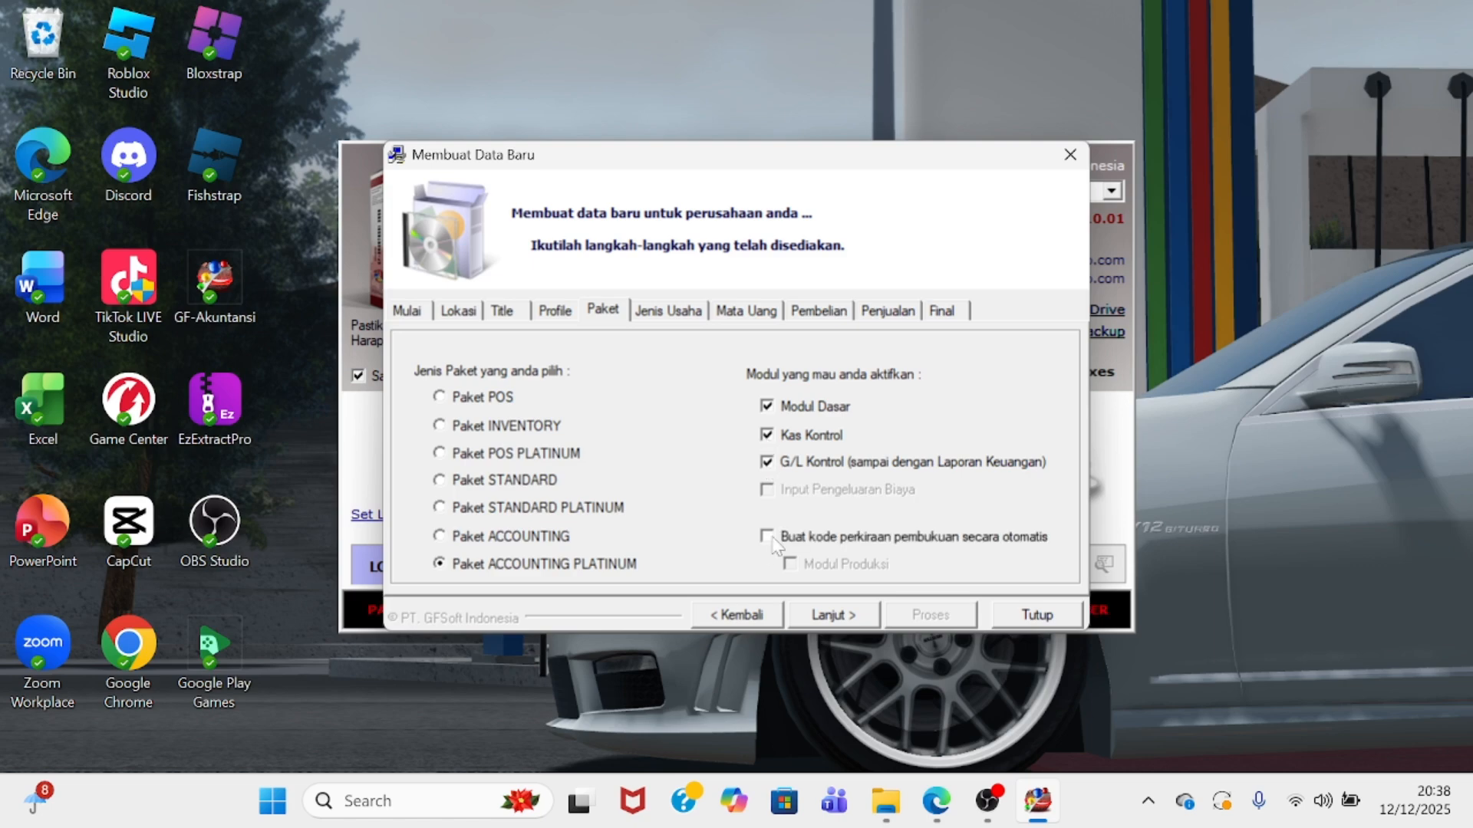
{"action": "left_click", "coordinate": [767, 537]}
{"action": "left_click", "coordinate": [831, 617]}
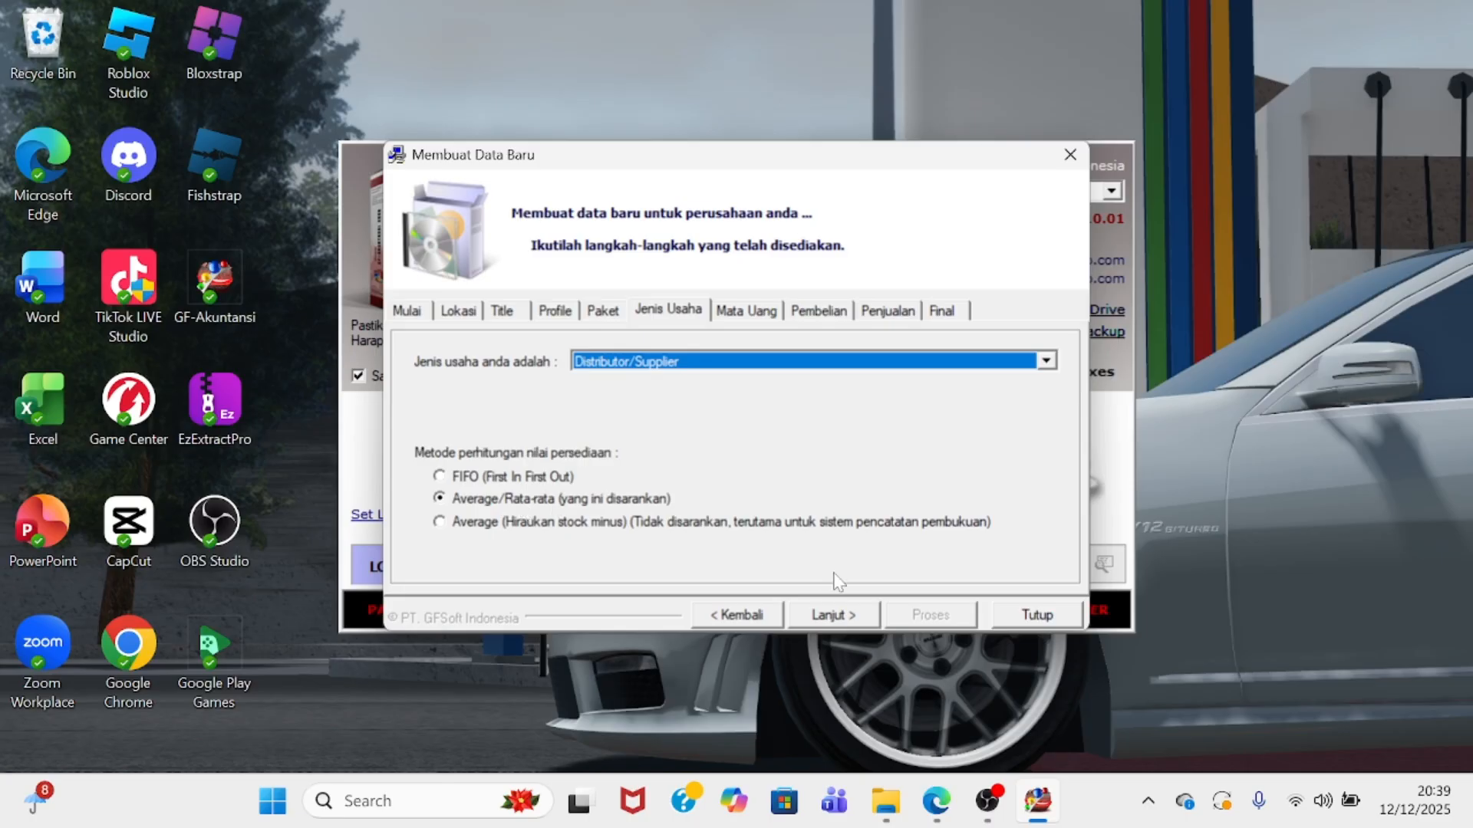
- Enable SGD (Singapore Dollar) as a second transaction currency besides IDR
{"action": "left_click", "coordinate": [836, 617]}
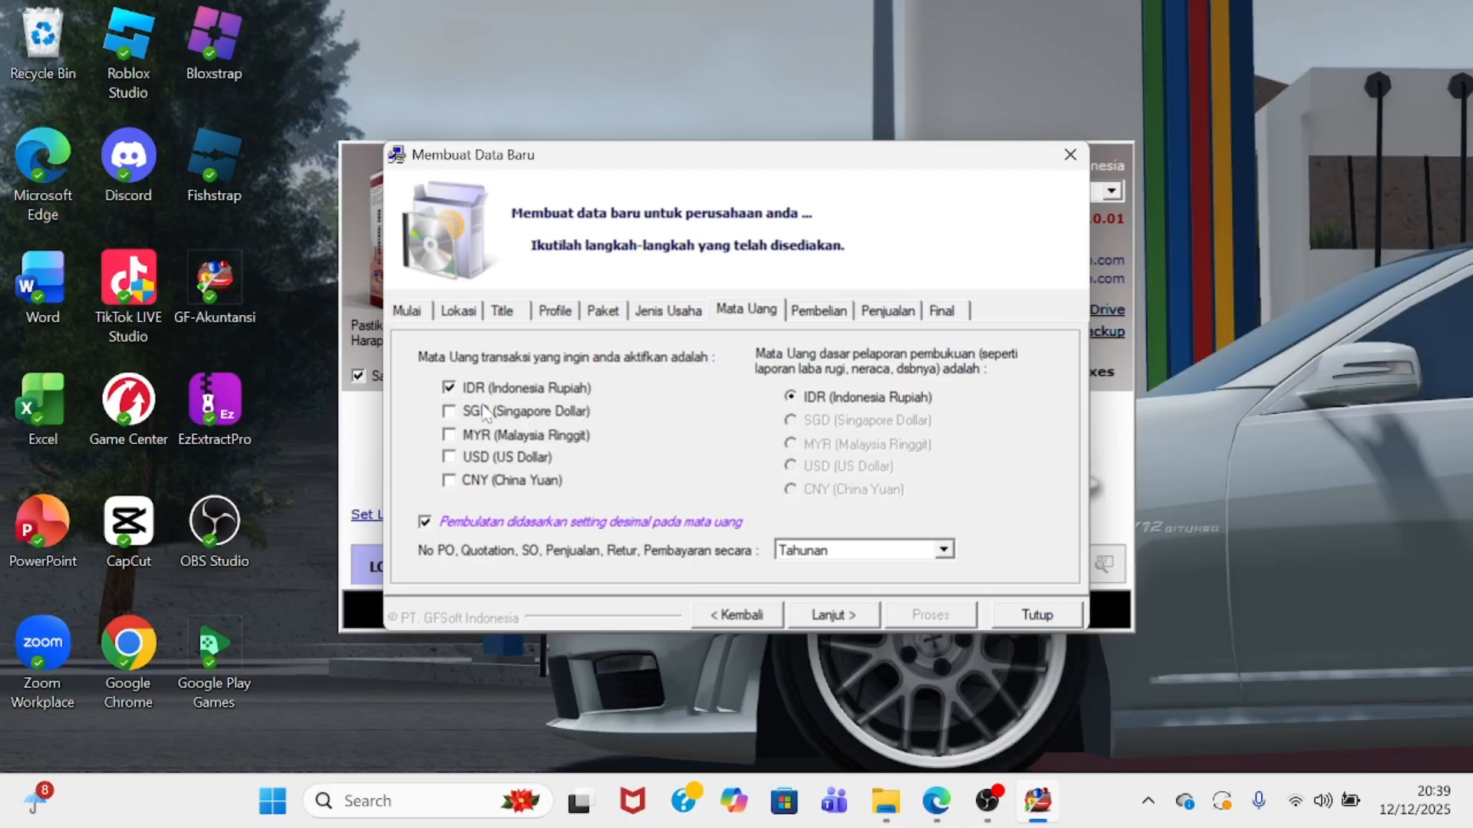
{"action": "left_click", "coordinate": [449, 412]}
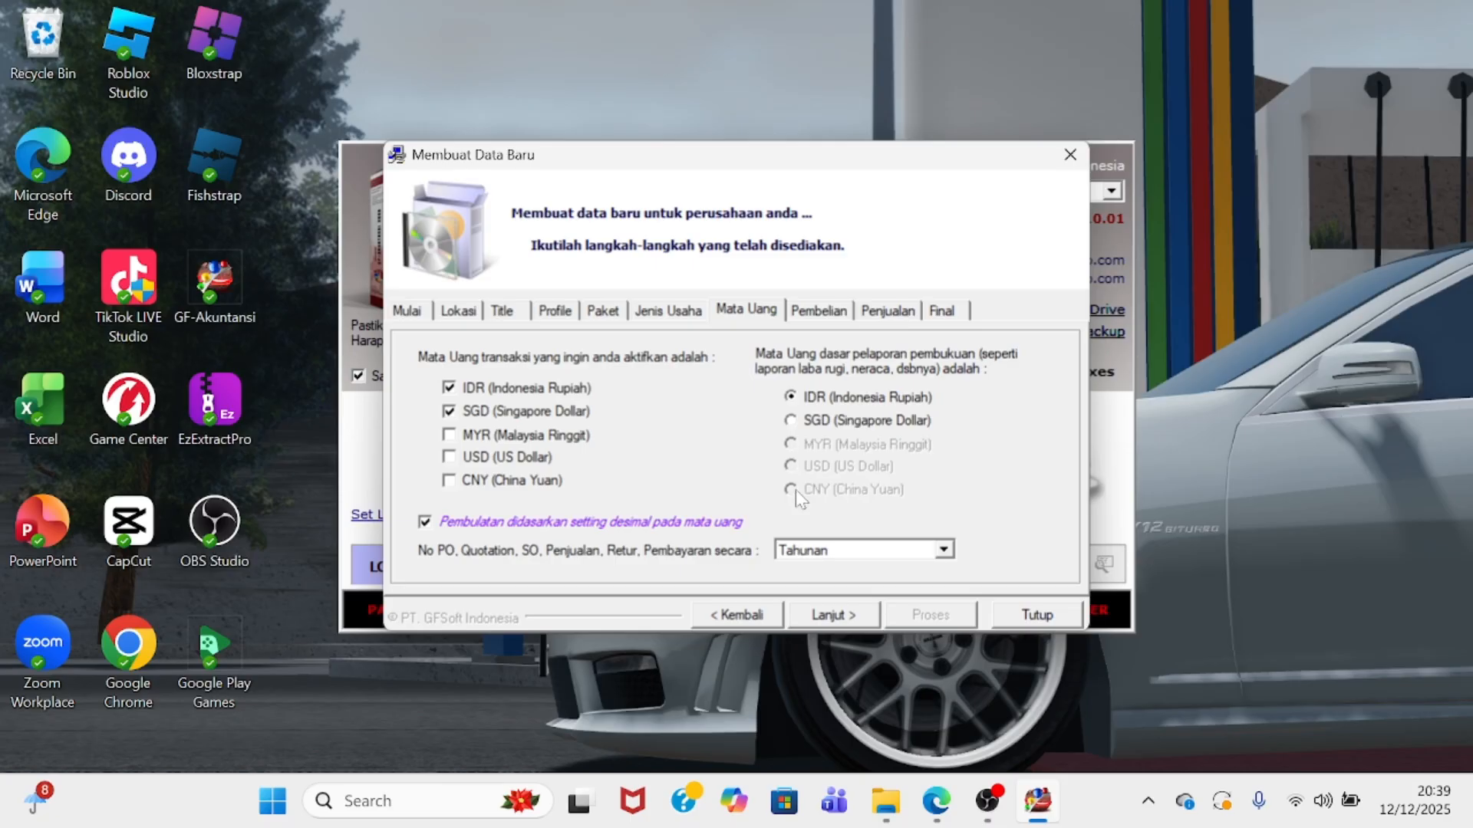
{"action": "left_click", "coordinate": [835, 618]}
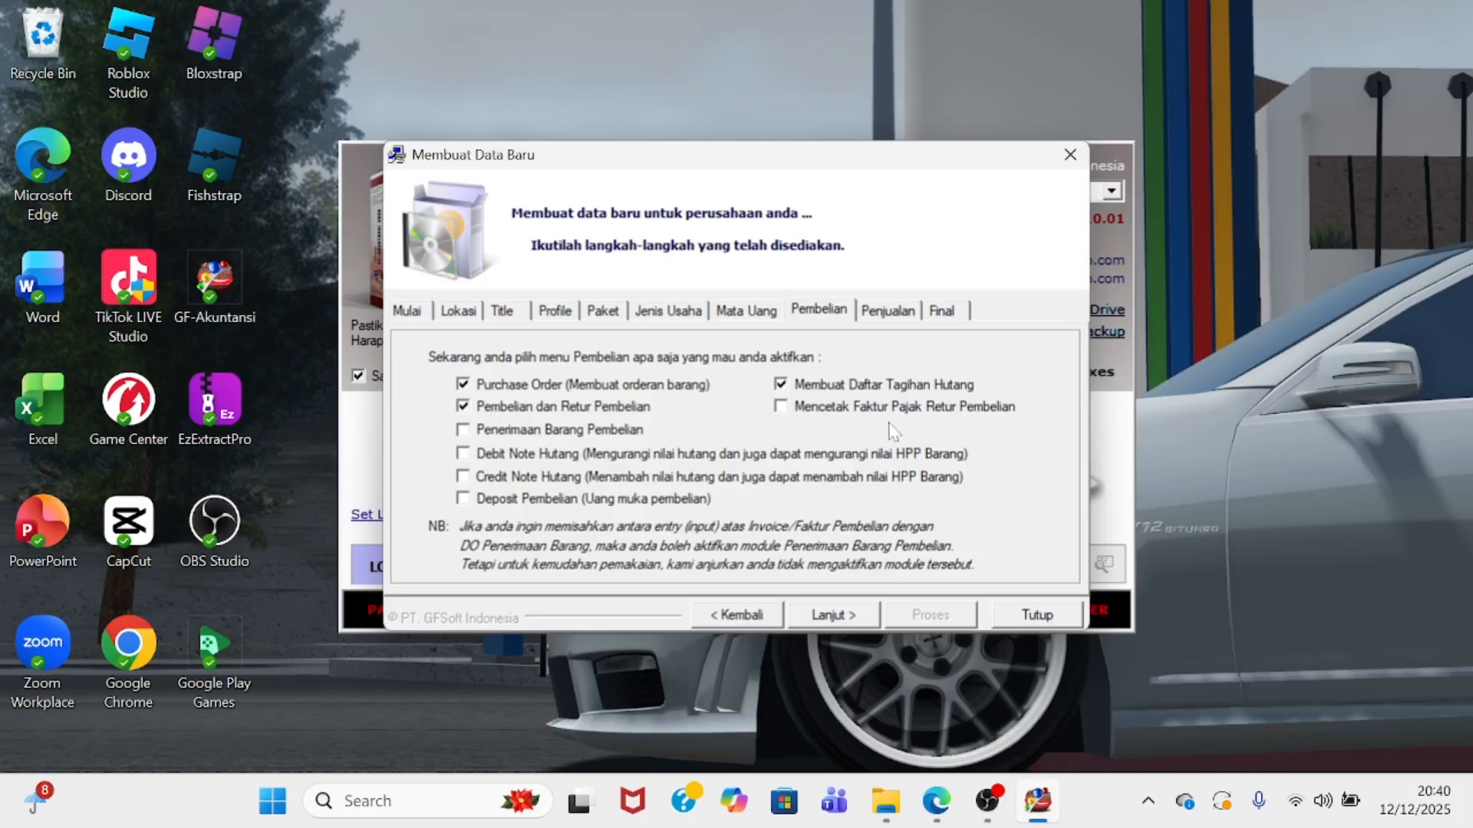
- Turn on the Quotation and Penjualan Eceran (Minimarket/Point Of Sales) sales modules
{"action": "left_click", "coordinate": [850, 618]}
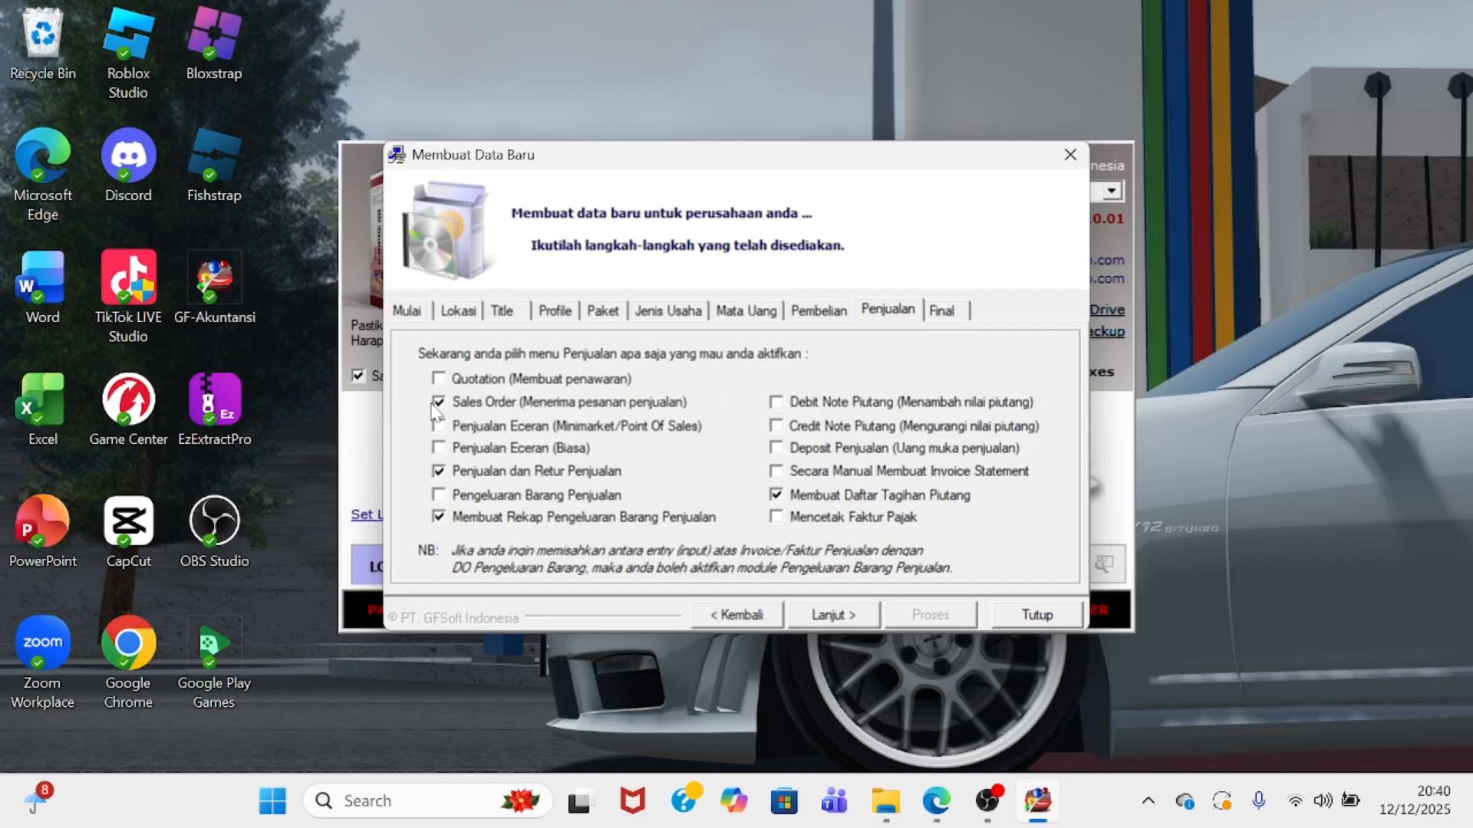
{"action": "left_click", "coordinate": [439, 379]}
{"action": "left_click", "coordinate": [438, 426]}
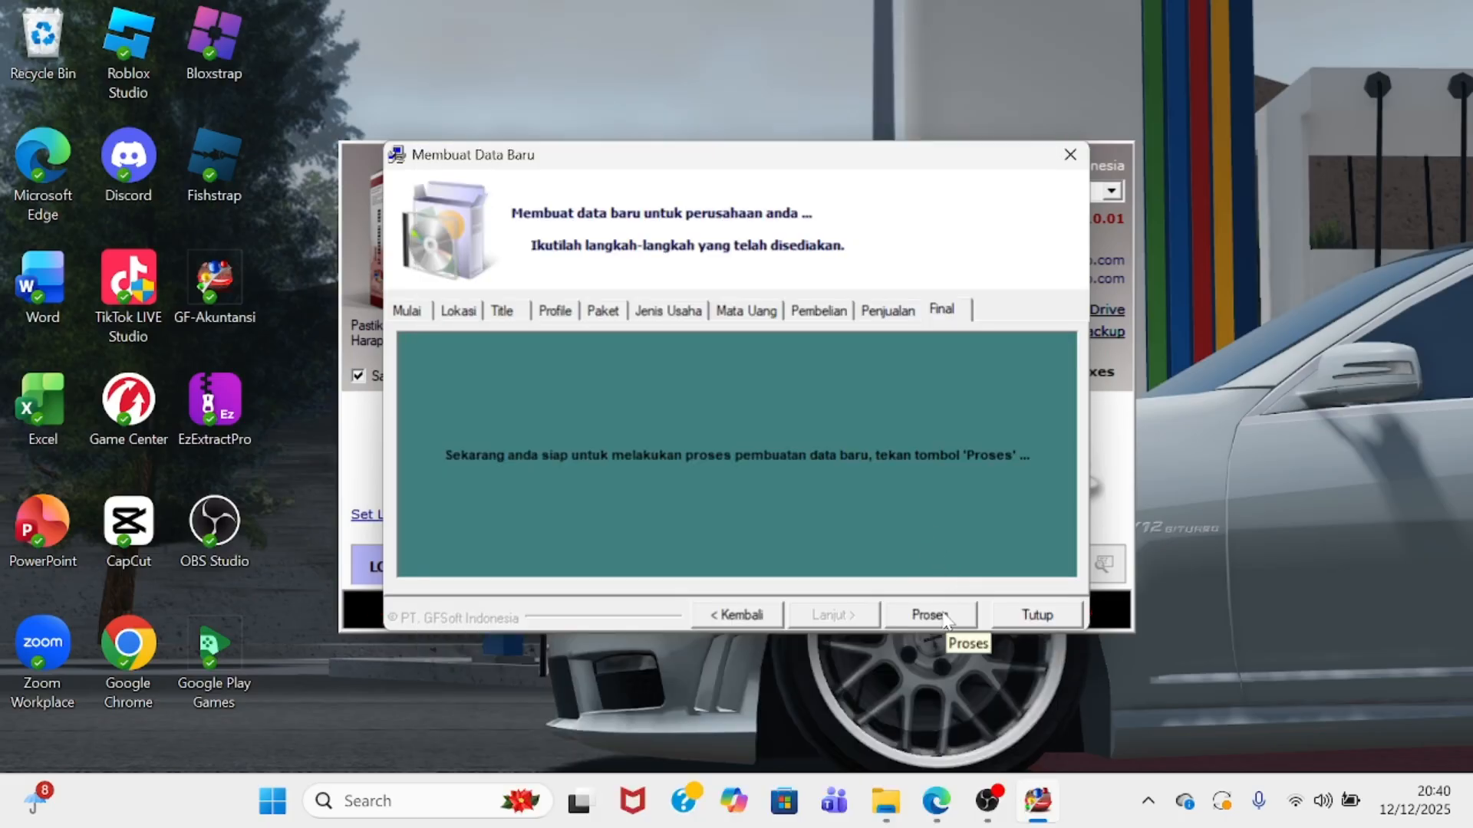
- Create the database files and dismiss the file list and User-Password notice
{"action": "left_click", "coordinate": [930, 615]}
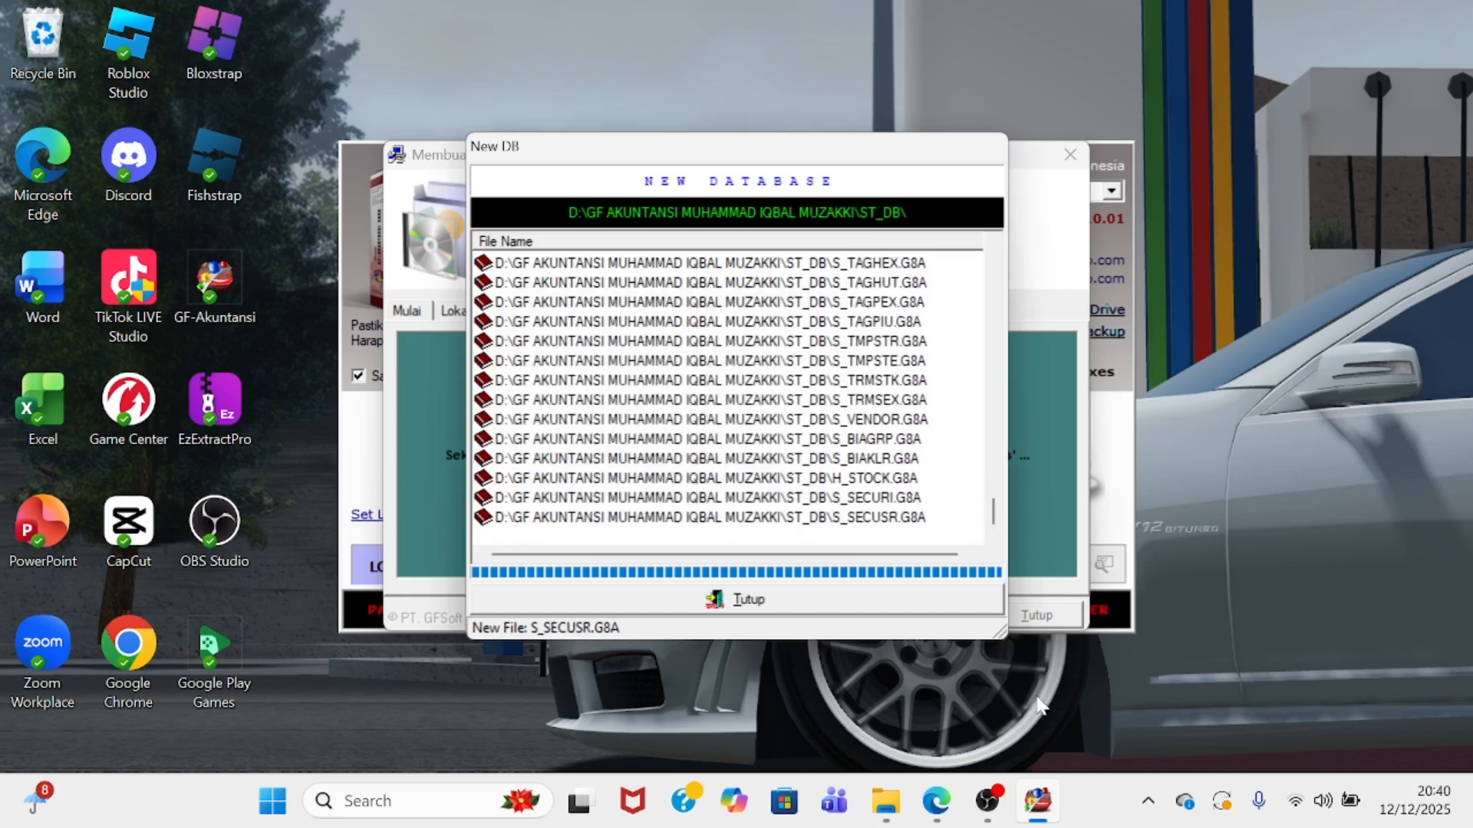
{"action": "left_click", "coordinate": [766, 602]}
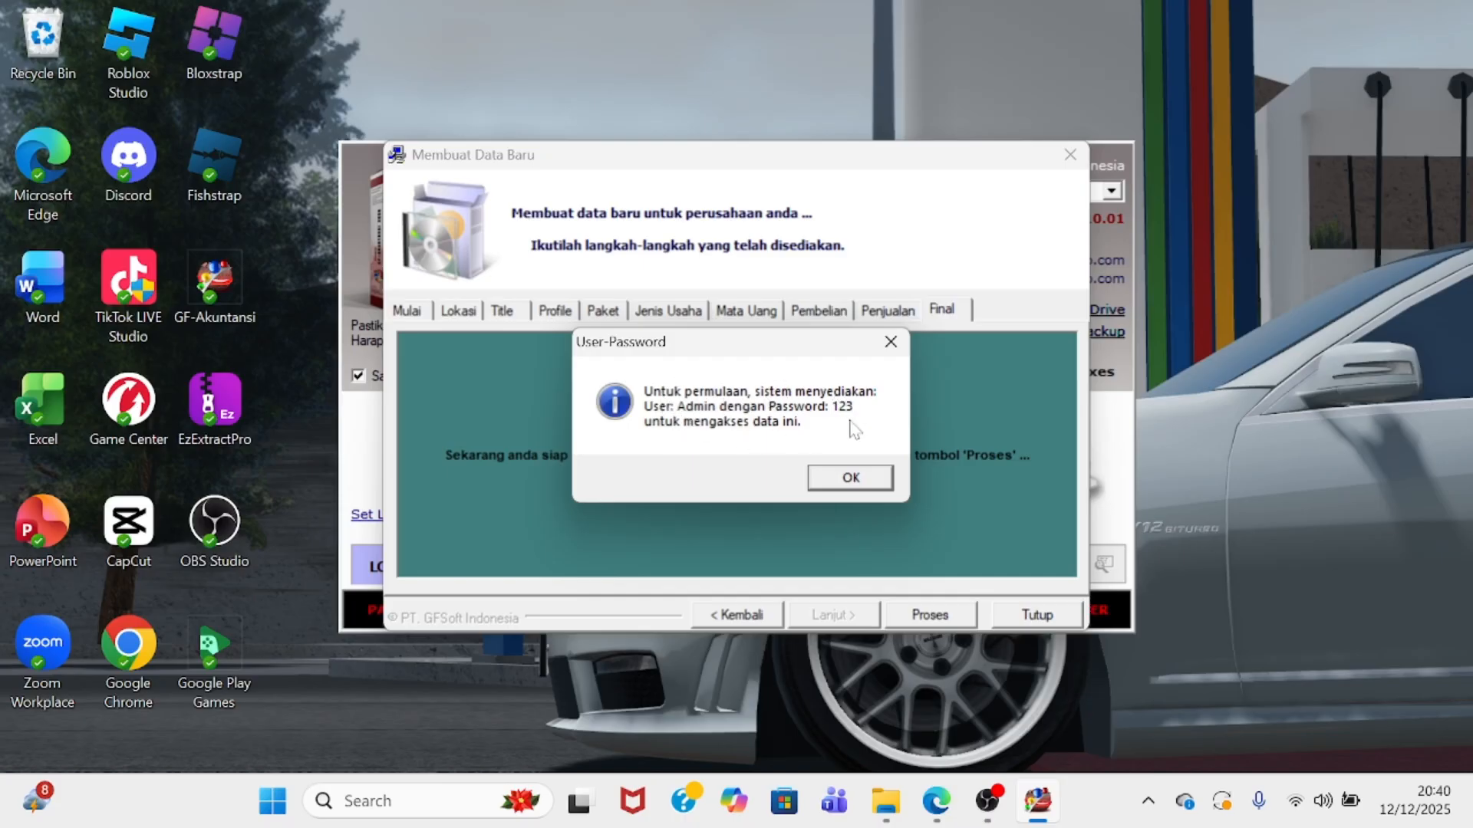
{"action": "left_click", "coordinate": [821, 484]}
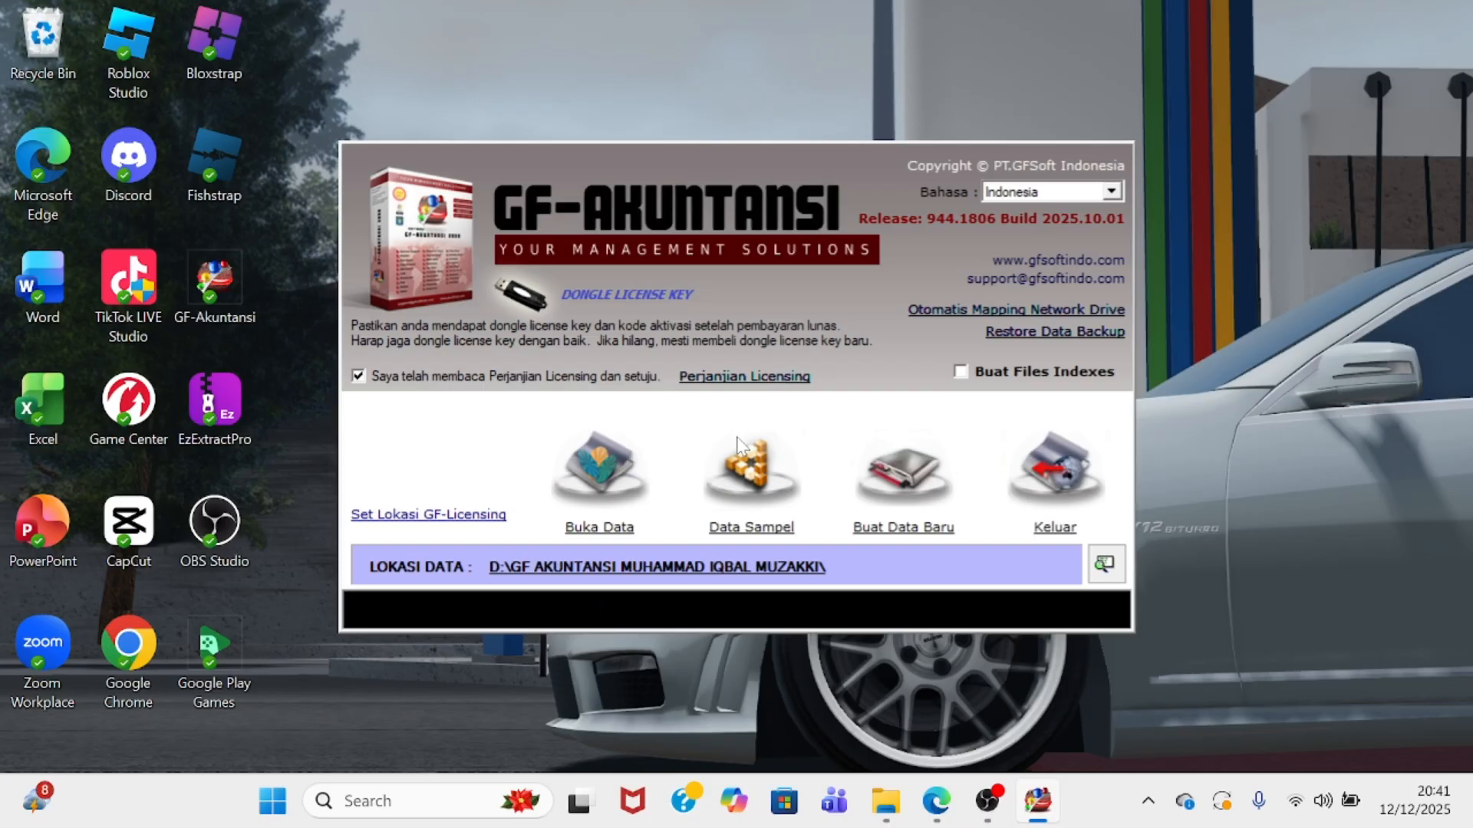
- Open the new company data folder via Buka Data and rebuild all its indexes
{"action": "left_click", "coordinate": [611, 490]}
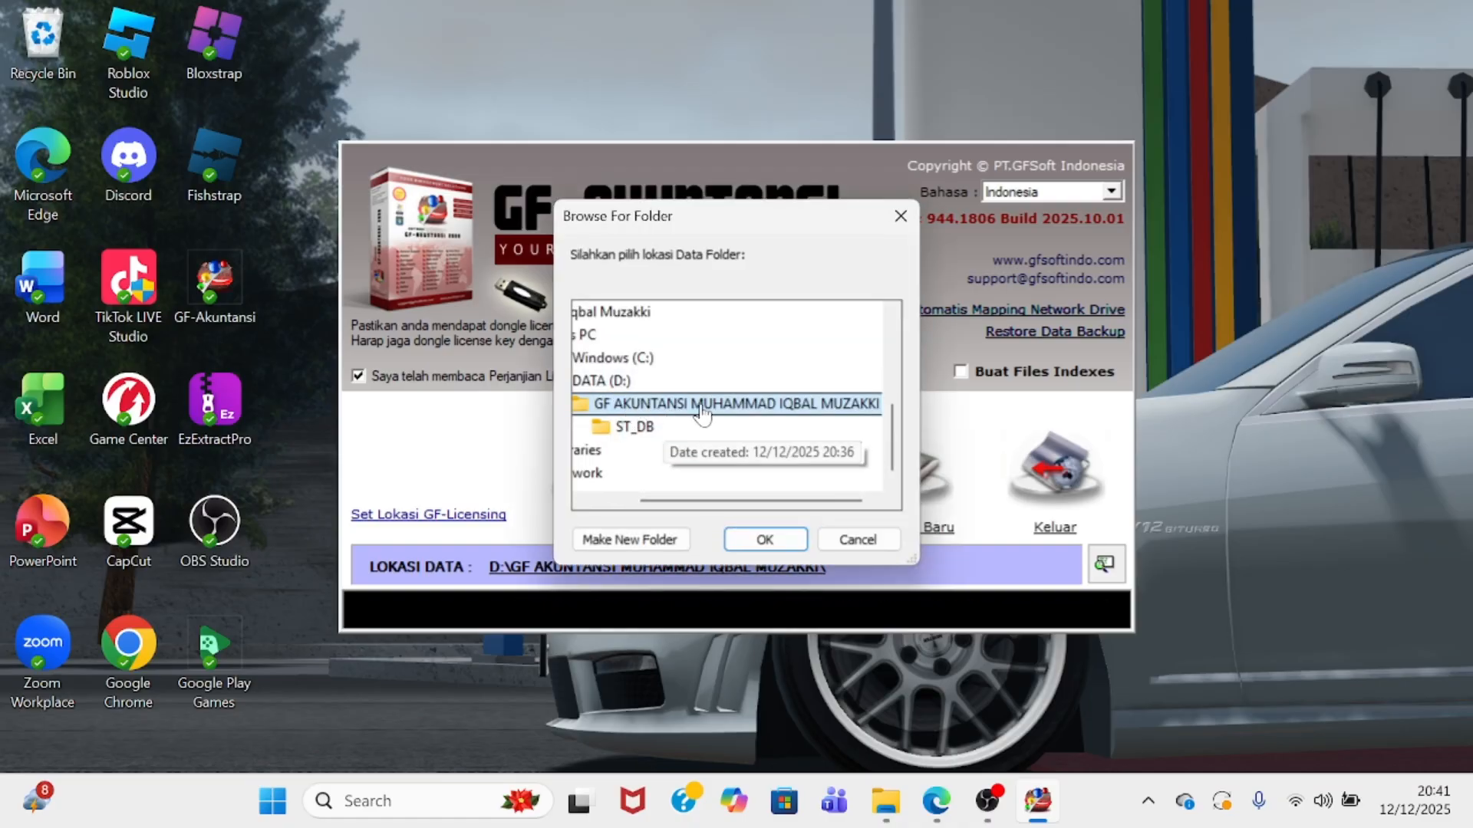
{"action": "left_click", "coordinate": [765, 540]}
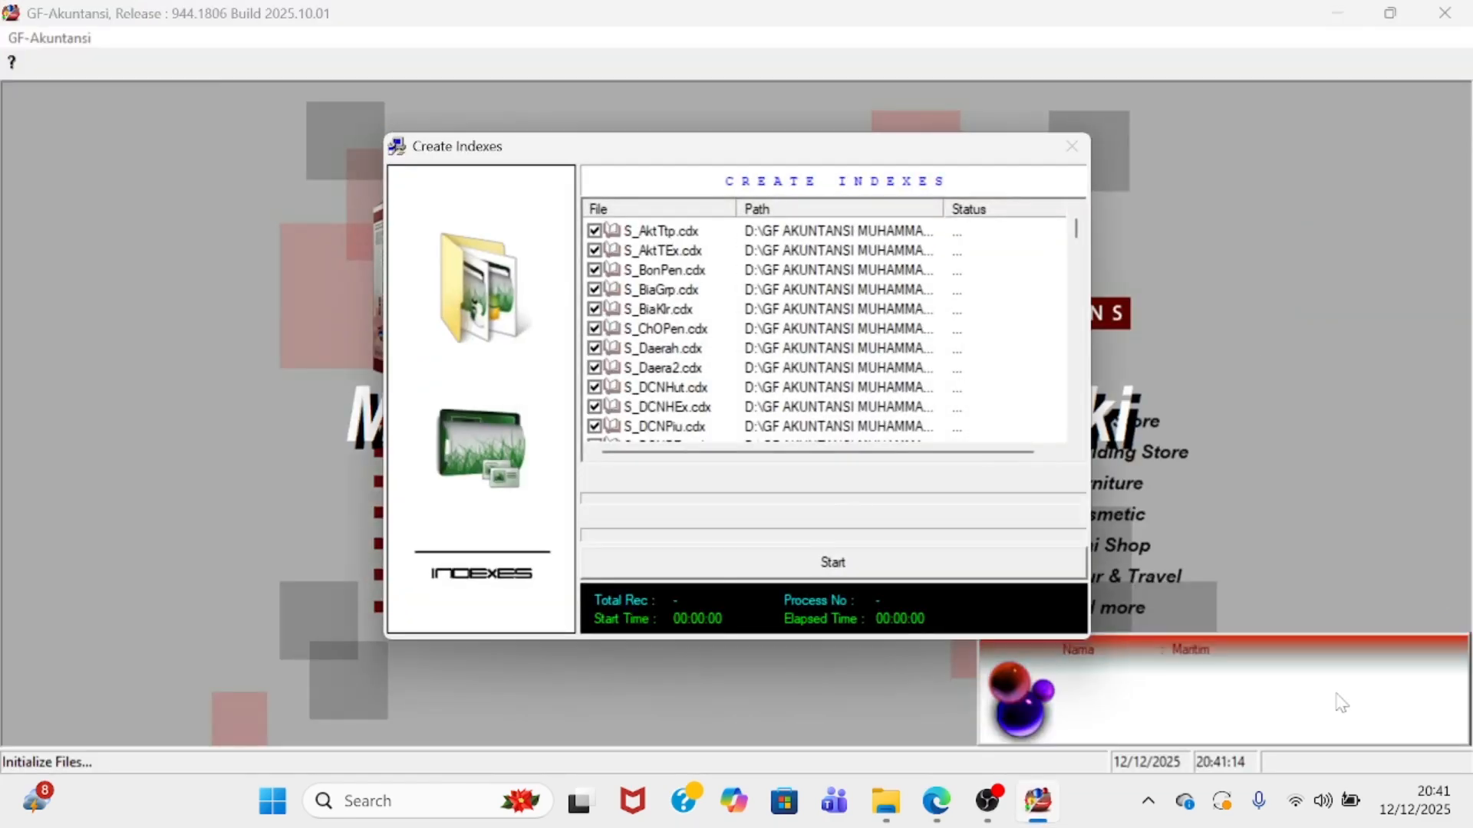
{"action": "left_click", "coordinate": [869, 561]}
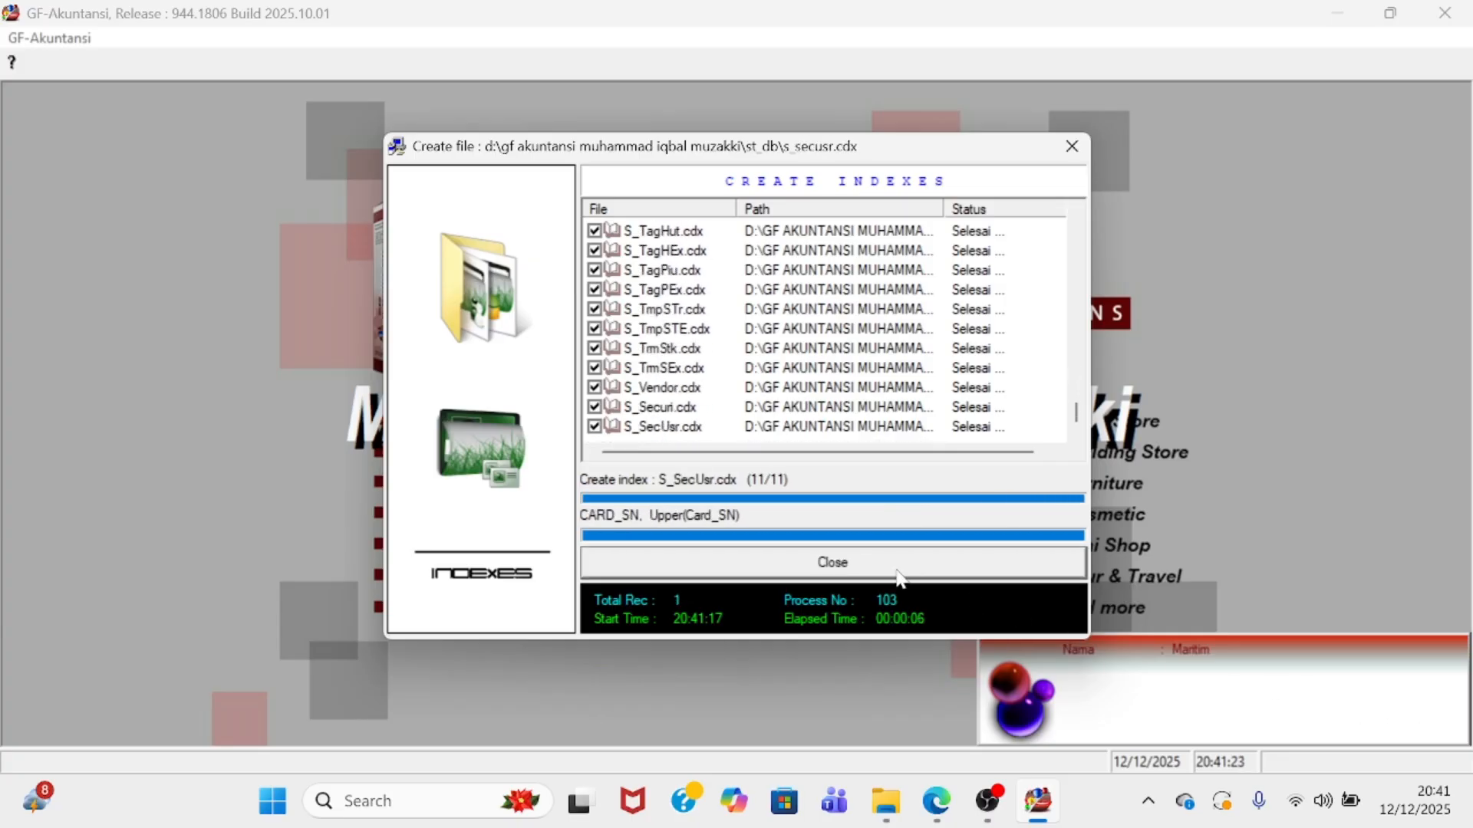
{"action": "left_click", "coordinate": [898, 567]}
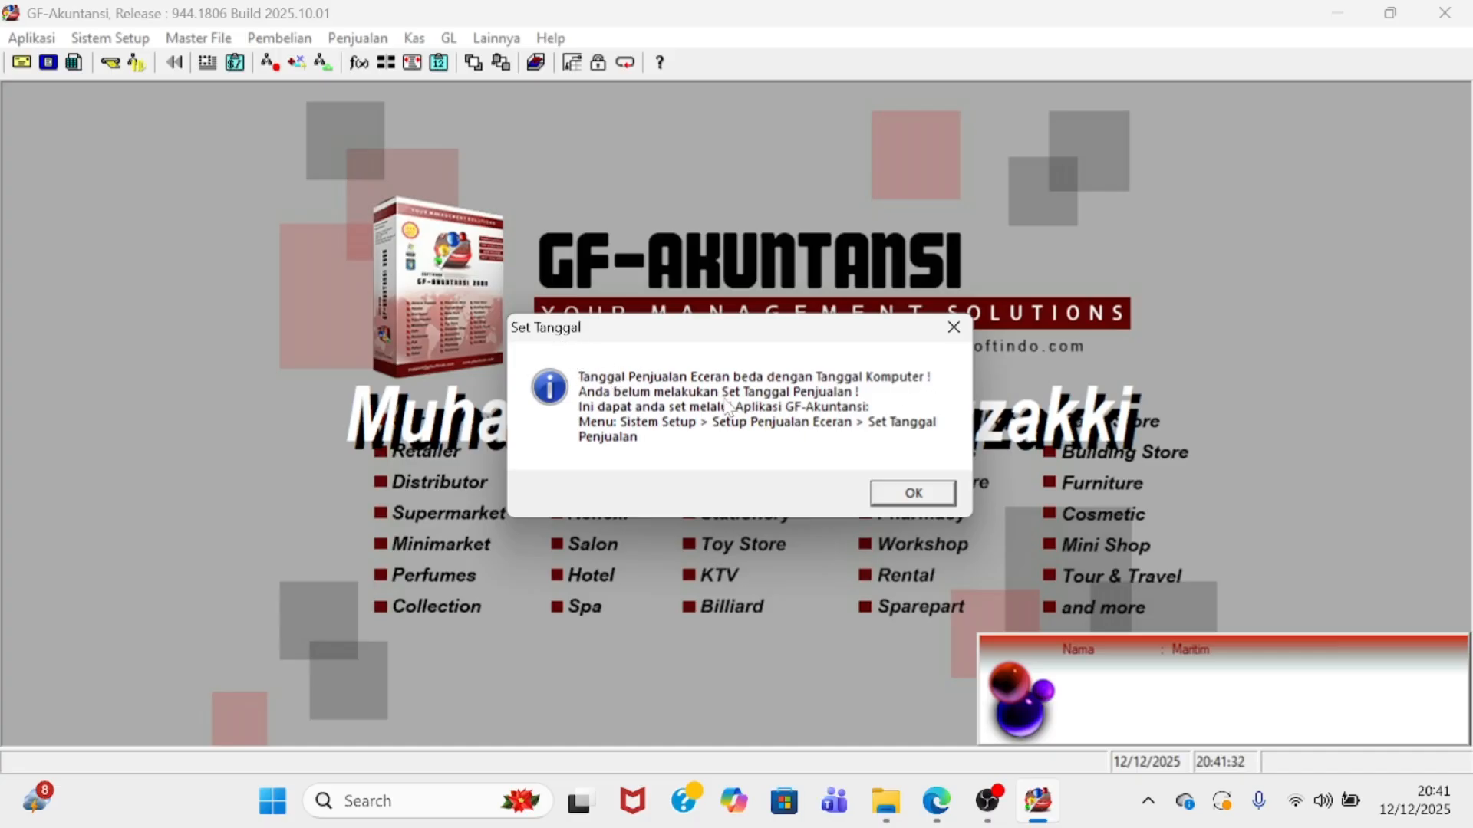
- Log in as Admin with the account password and accept 12/12/2025 as working date
{"action": "left_click", "coordinate": [906, 497]}
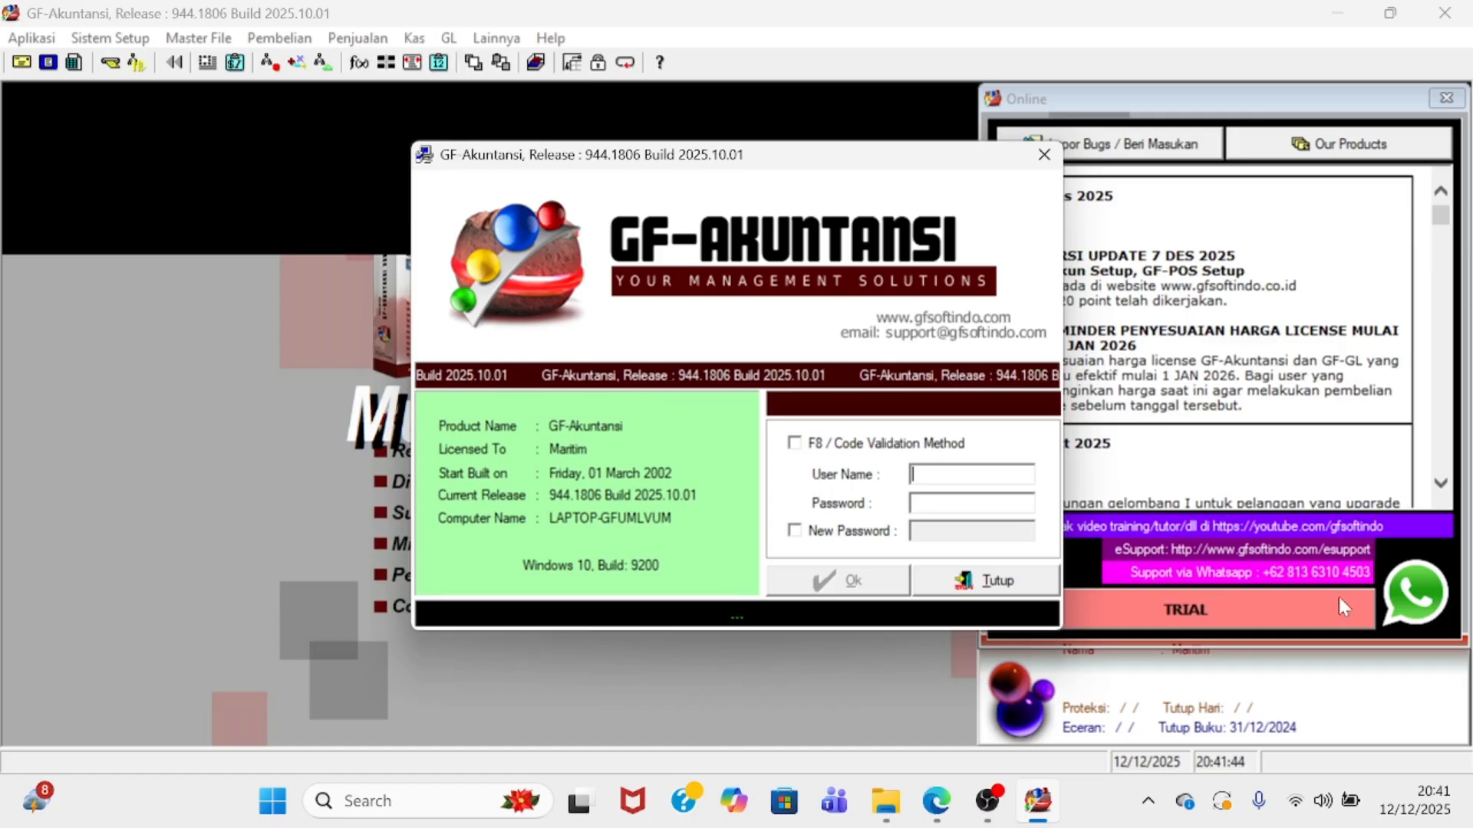
{"action": "type", "text": "a"}
{"action": "key", "text": "BackSpace"}
{"action": "type", "text": "A"}
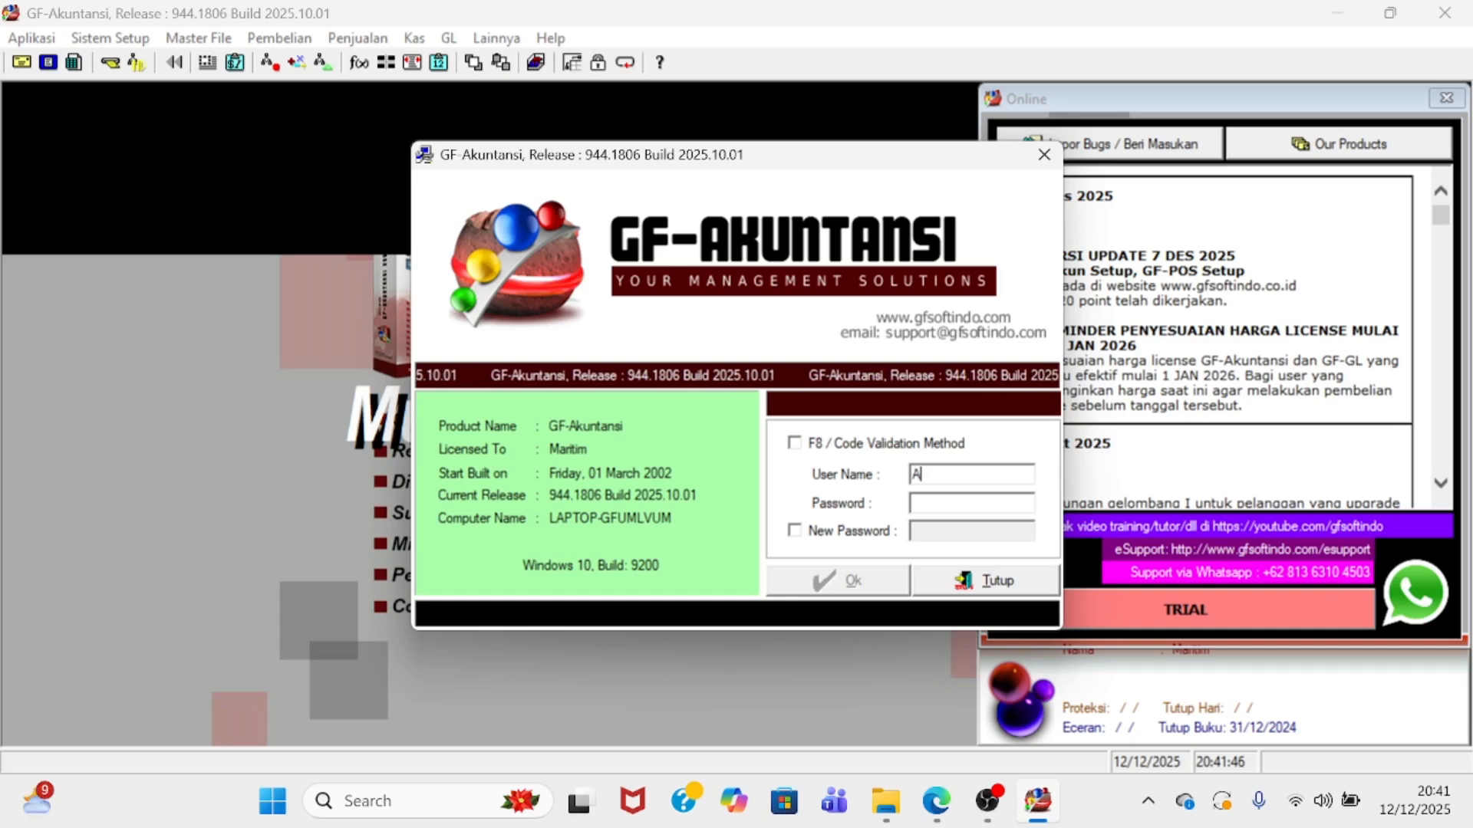
{"action": "type", "text": "dmin"}
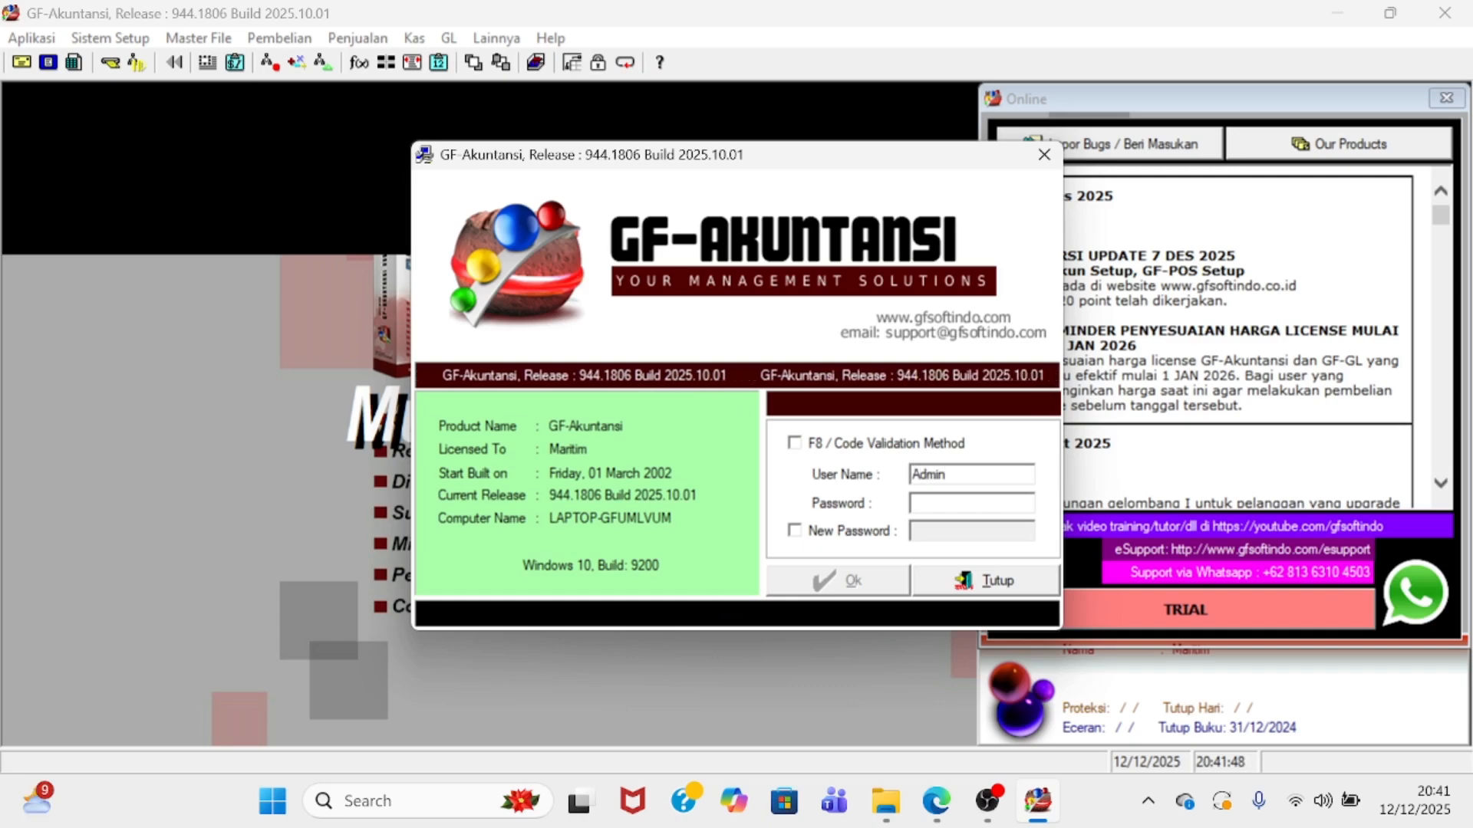
{"action": "type", "text": "***"}
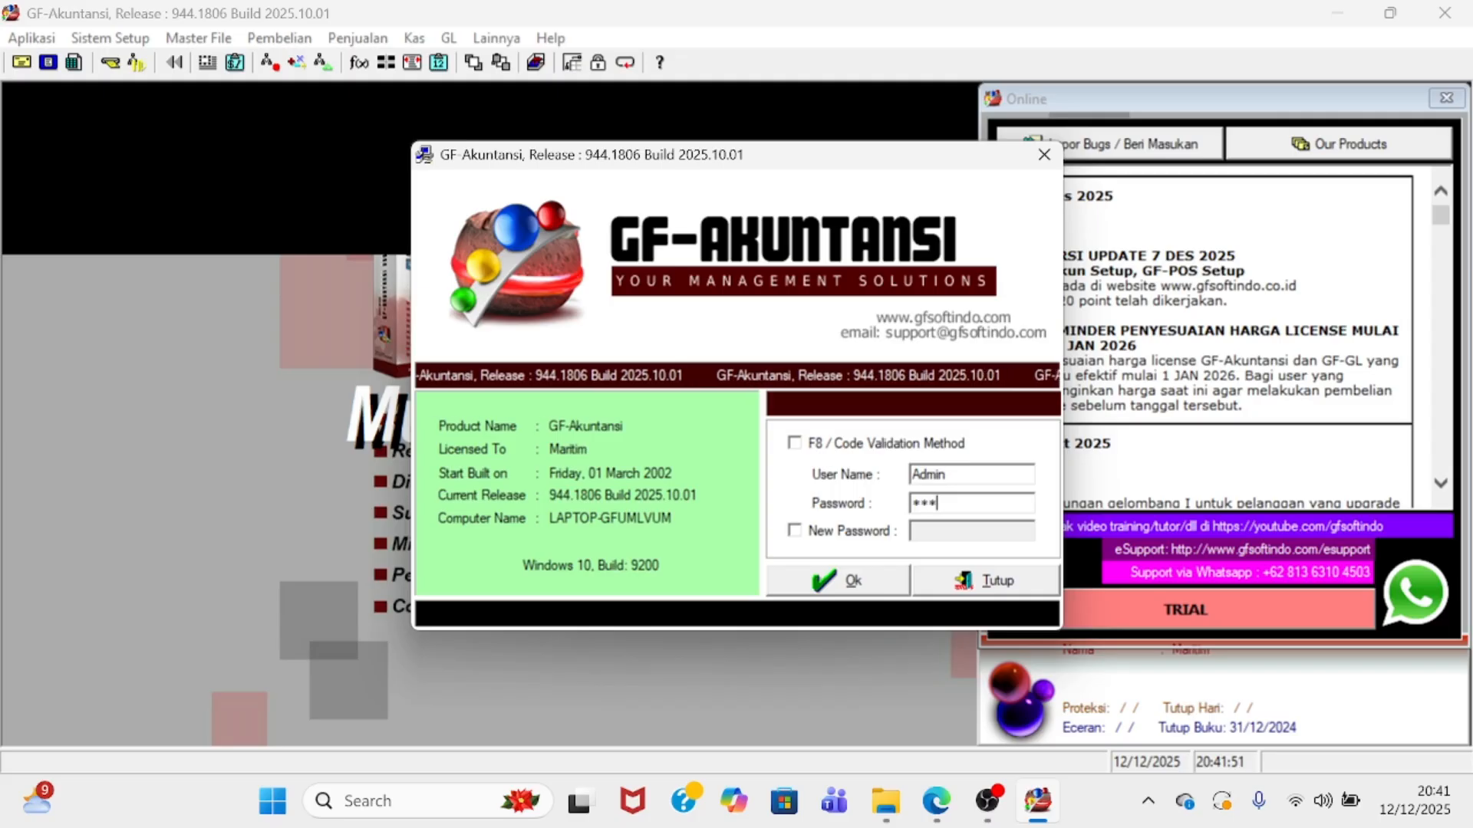
{"action": "left_click", "coordinate": [818, 594]}
{"action": "left_click", "coordinate": [820, 592]}
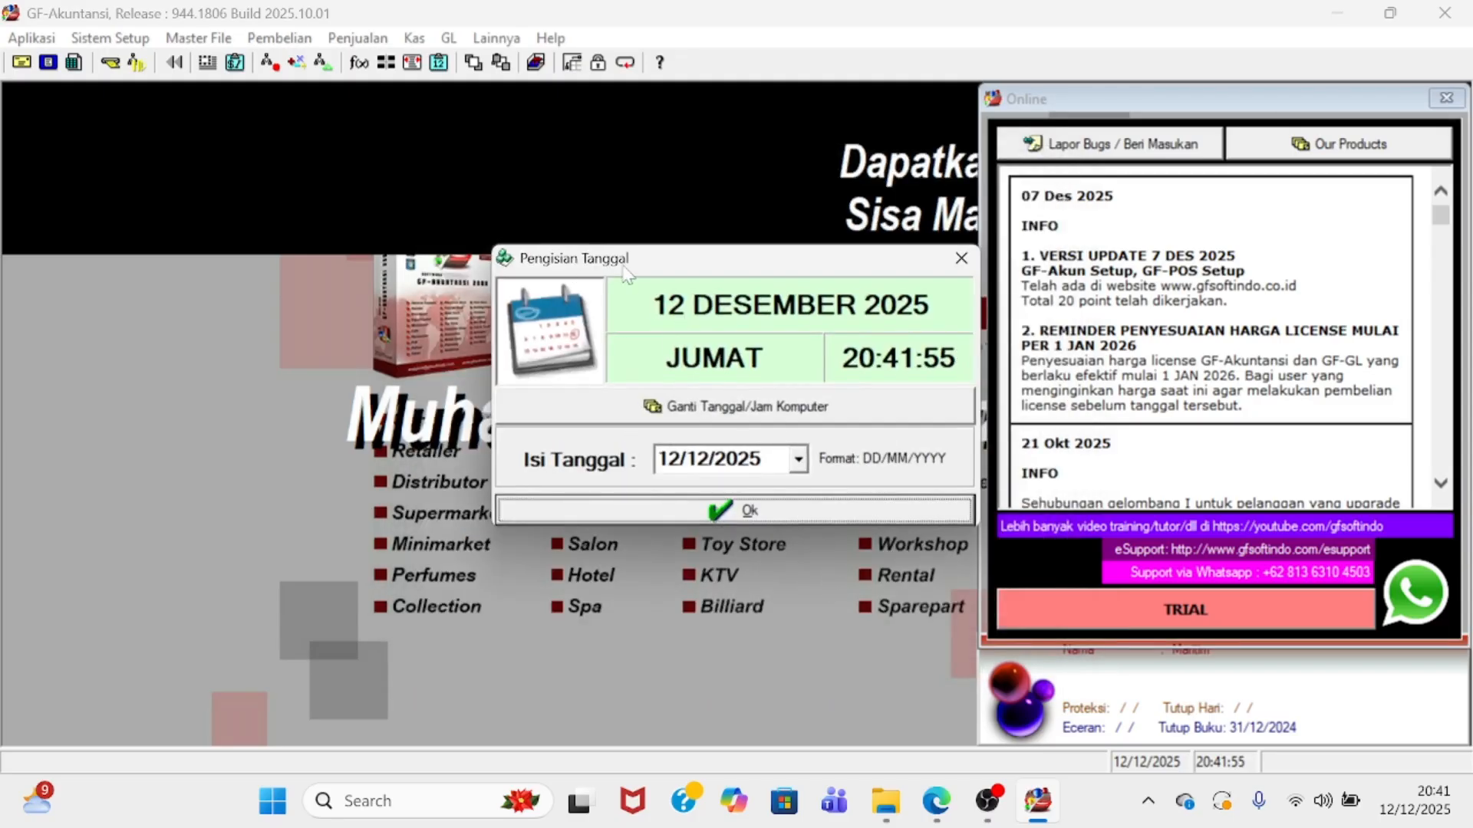
{"action": "left_click", "coordinate": [800, 460]}
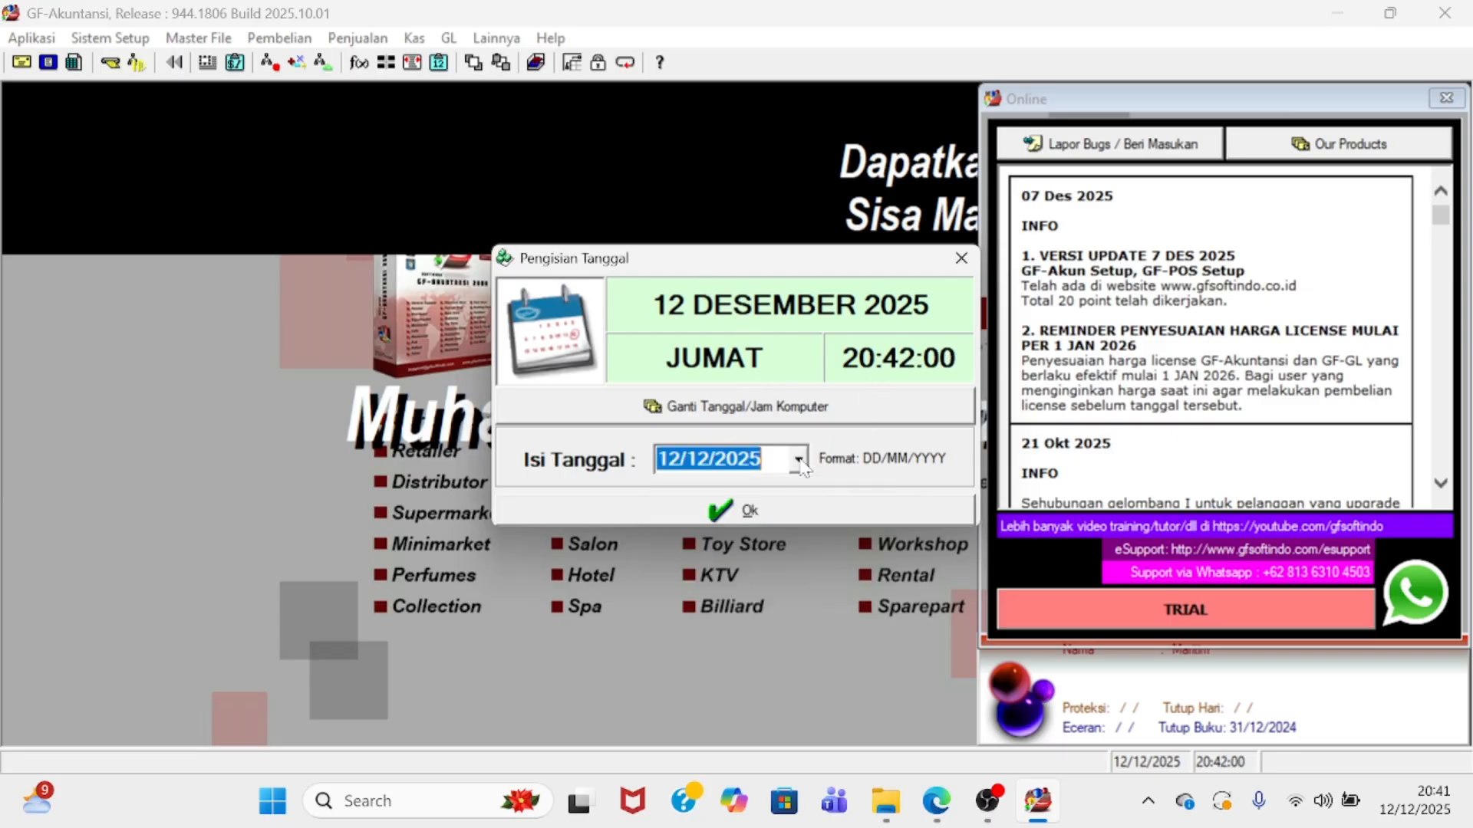
{"action": "left_click", "coordinate": [814, 511]}
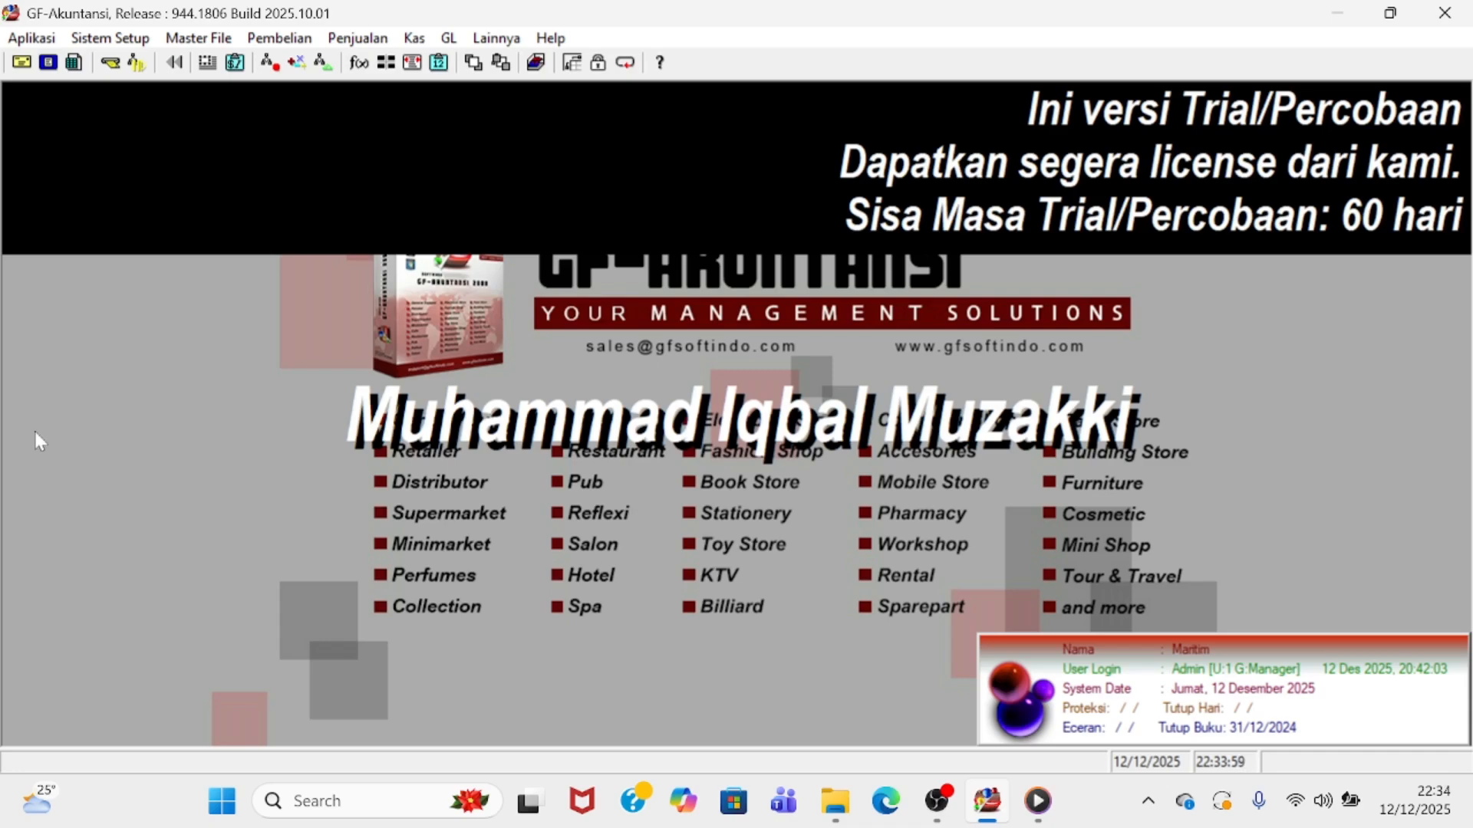
- Open Kode Perkiraan from the Sistem Setup menu
{"action": "left_click", "coordinate": [106, 38]}
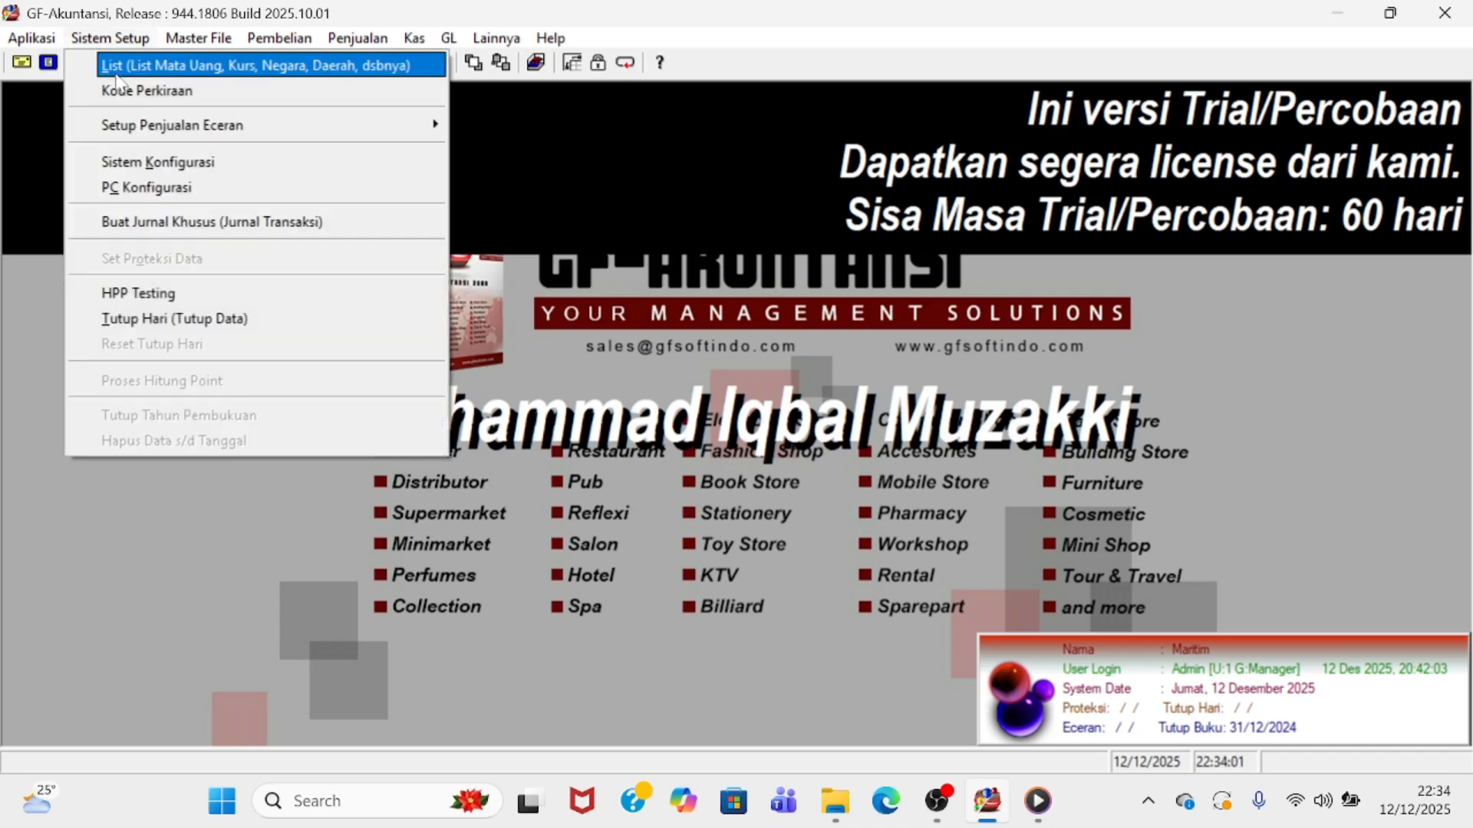
{"action": "left_click", "coordinate": [116, 42]}
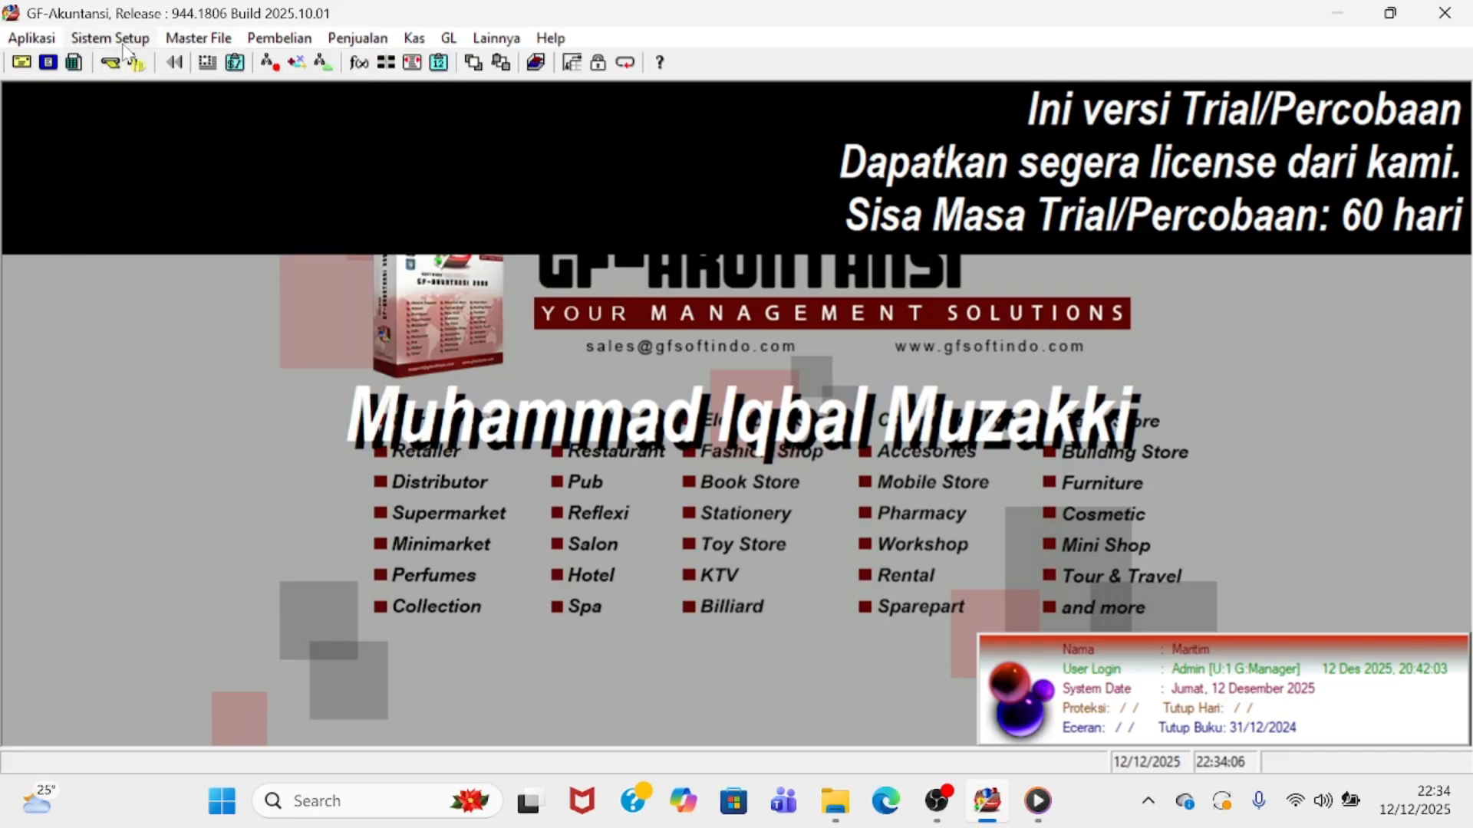
{"action": "left_click", "coordinate": [32, 38]}
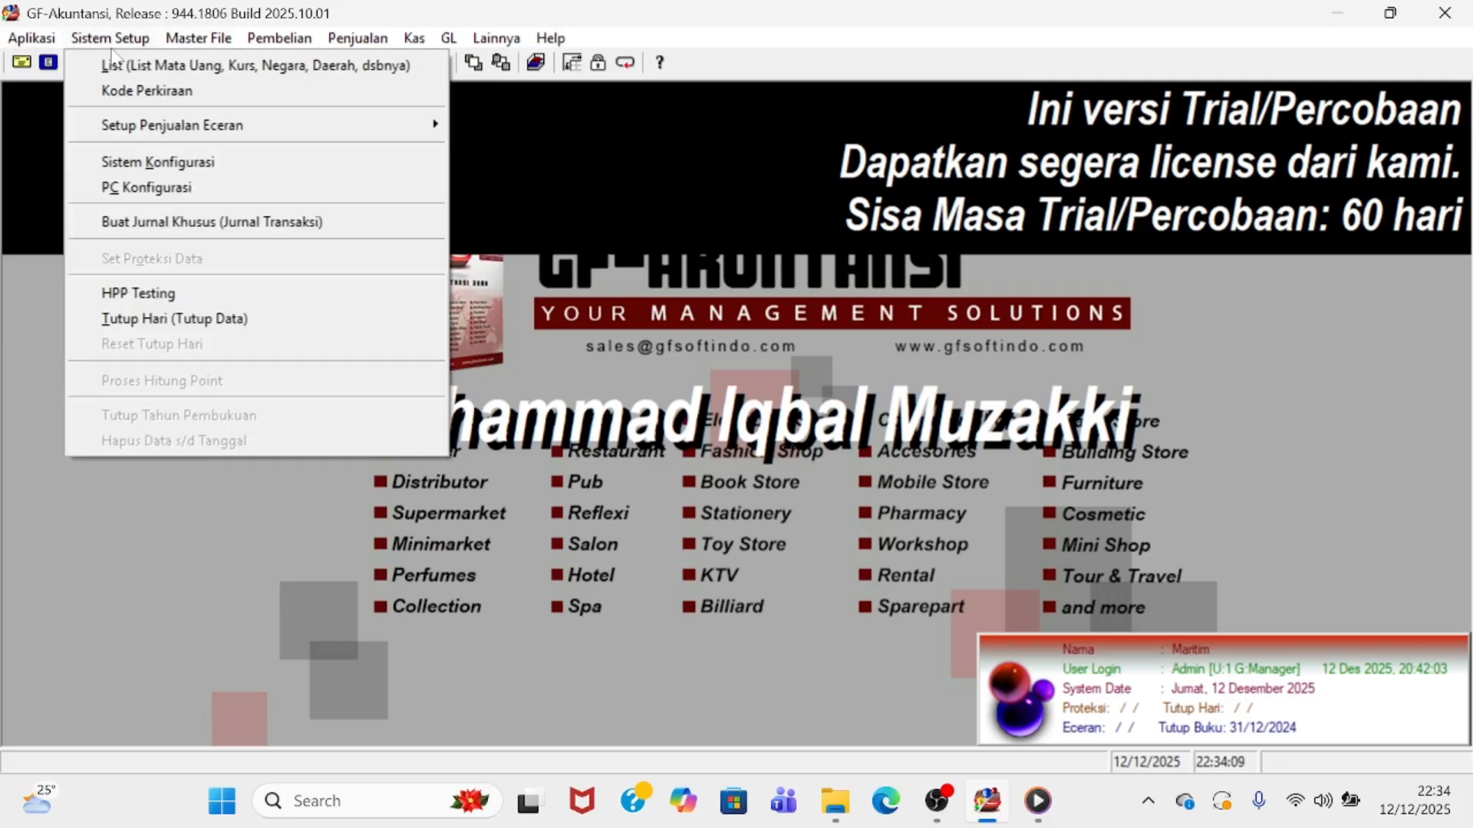
{"action": "left_click", "coordinate": [112, 44]}
{"action": "left_click", "coordinate": [115, 38]}
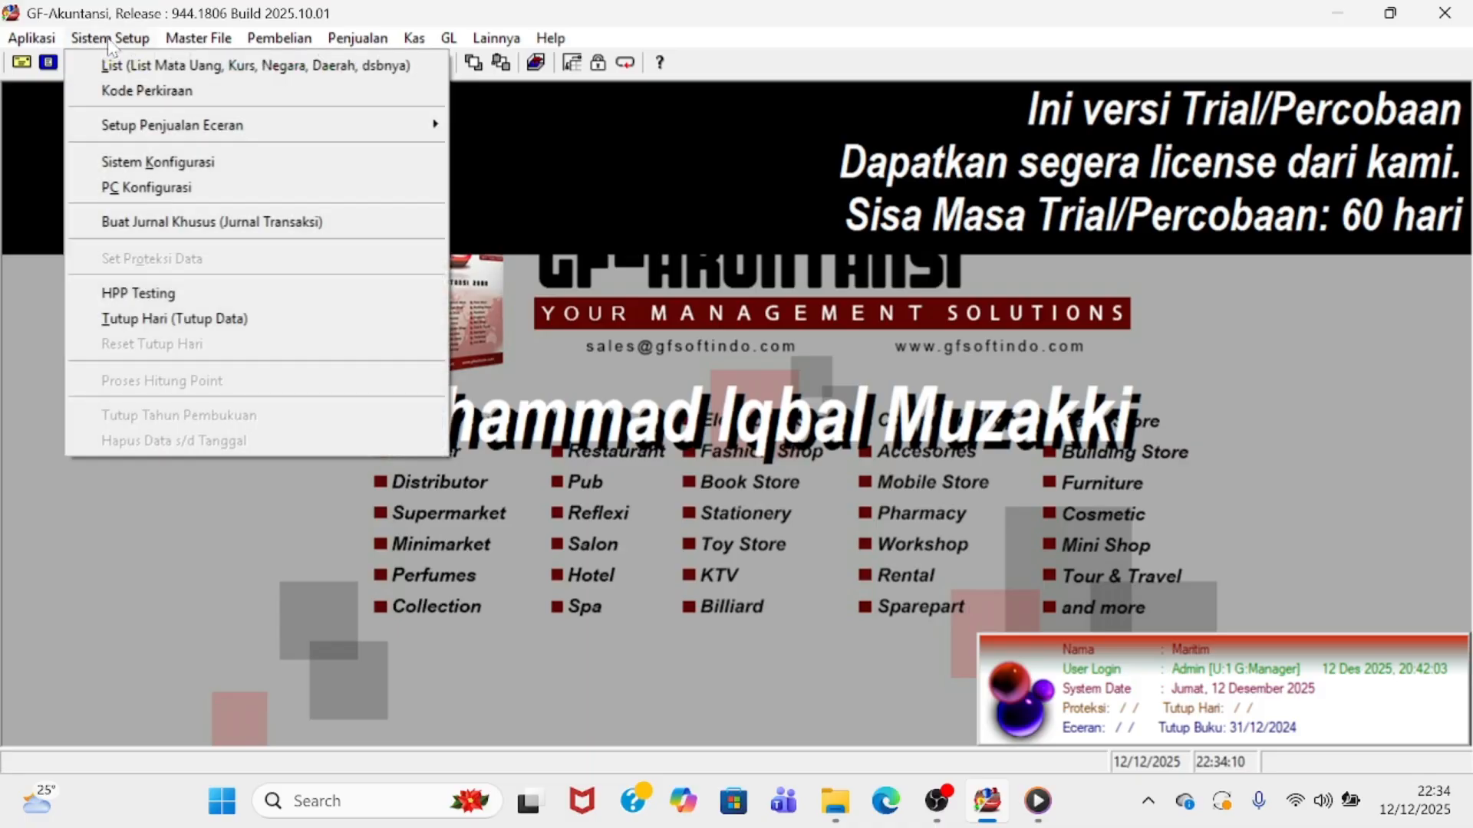
{"action": "left_click", "coordinate": [169, 93]}
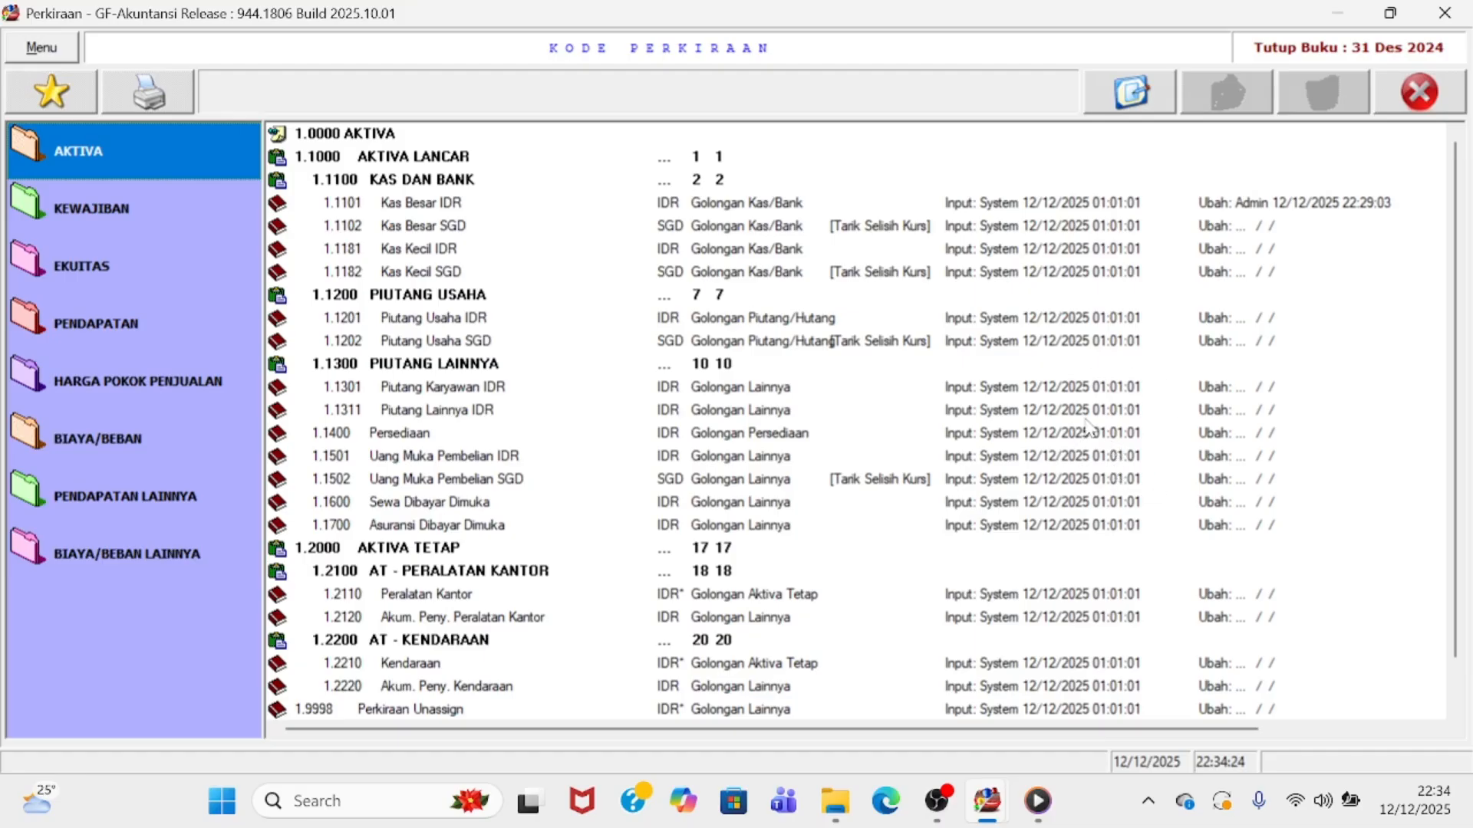
- Save account 1.1101 Kas Besar IDR with a 25.000.000,00 opening balance
{"action": "double_click", "coordinate": [495, 206]}
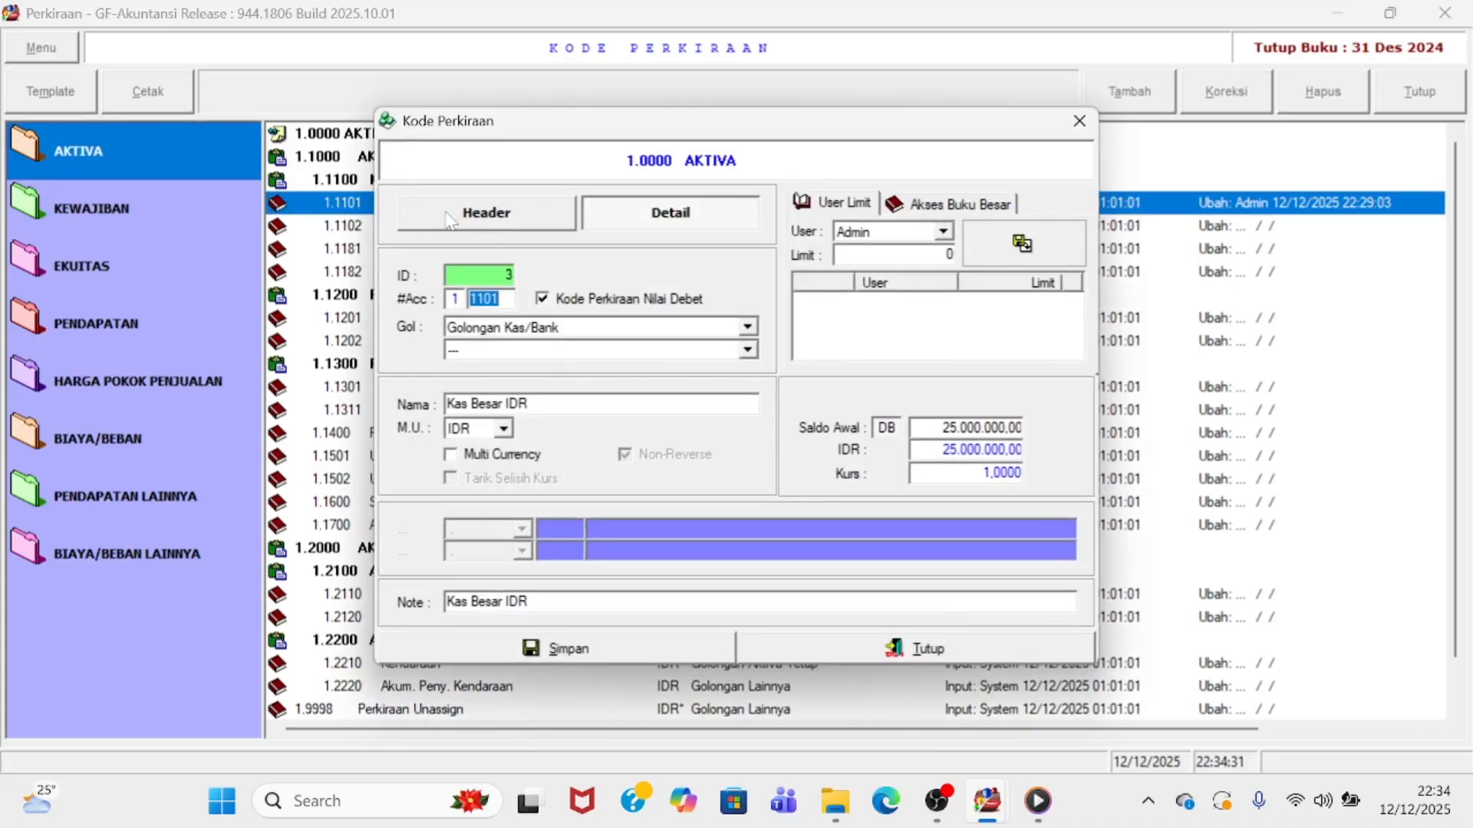
{"action": "left_click", "coordinate": [606, 222]}
{"action": "left_click", "coordinate": [964, 427]}
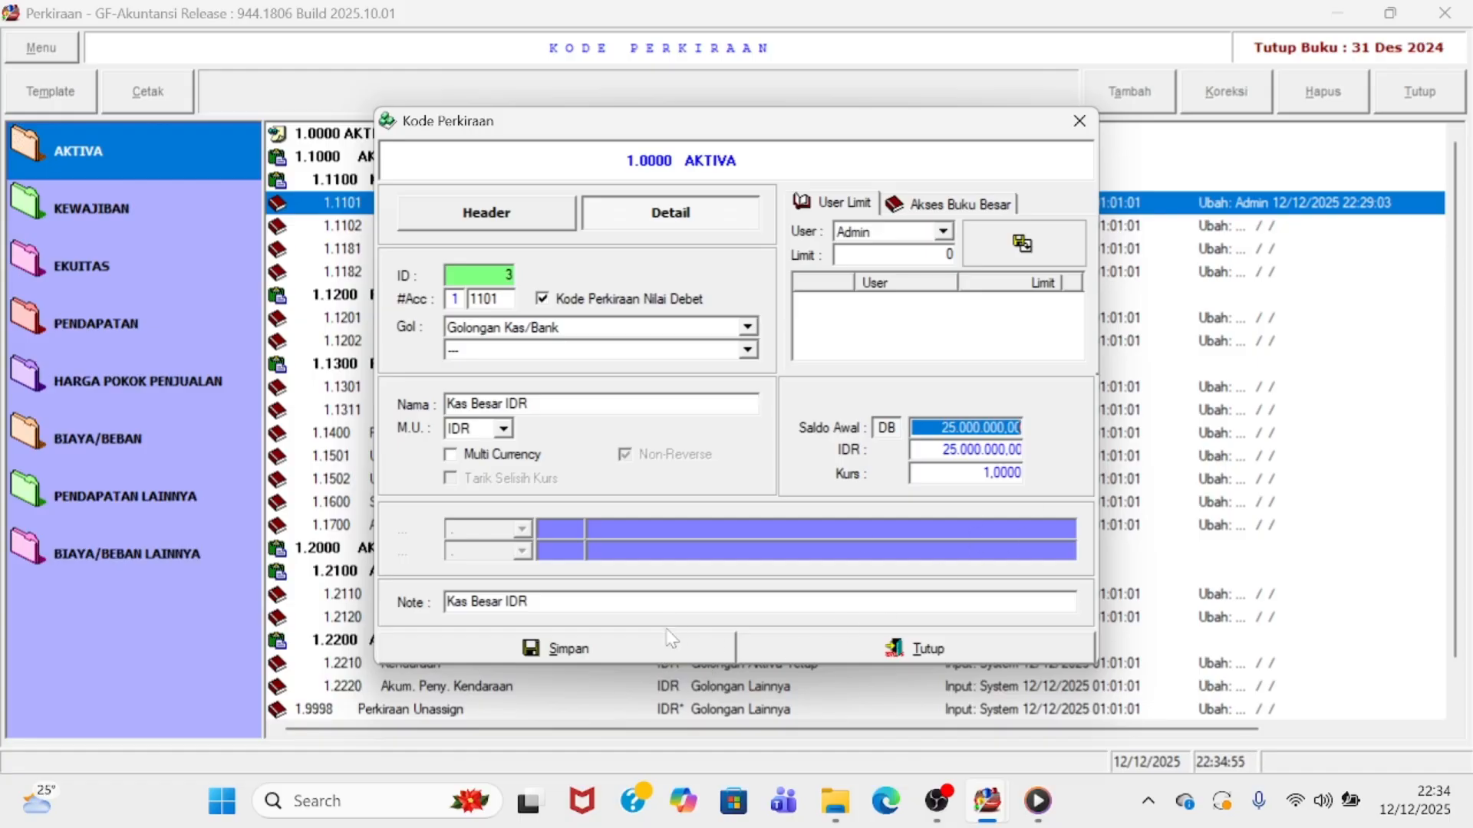
{"action": "left_click", "coordinate": [619, 646]}
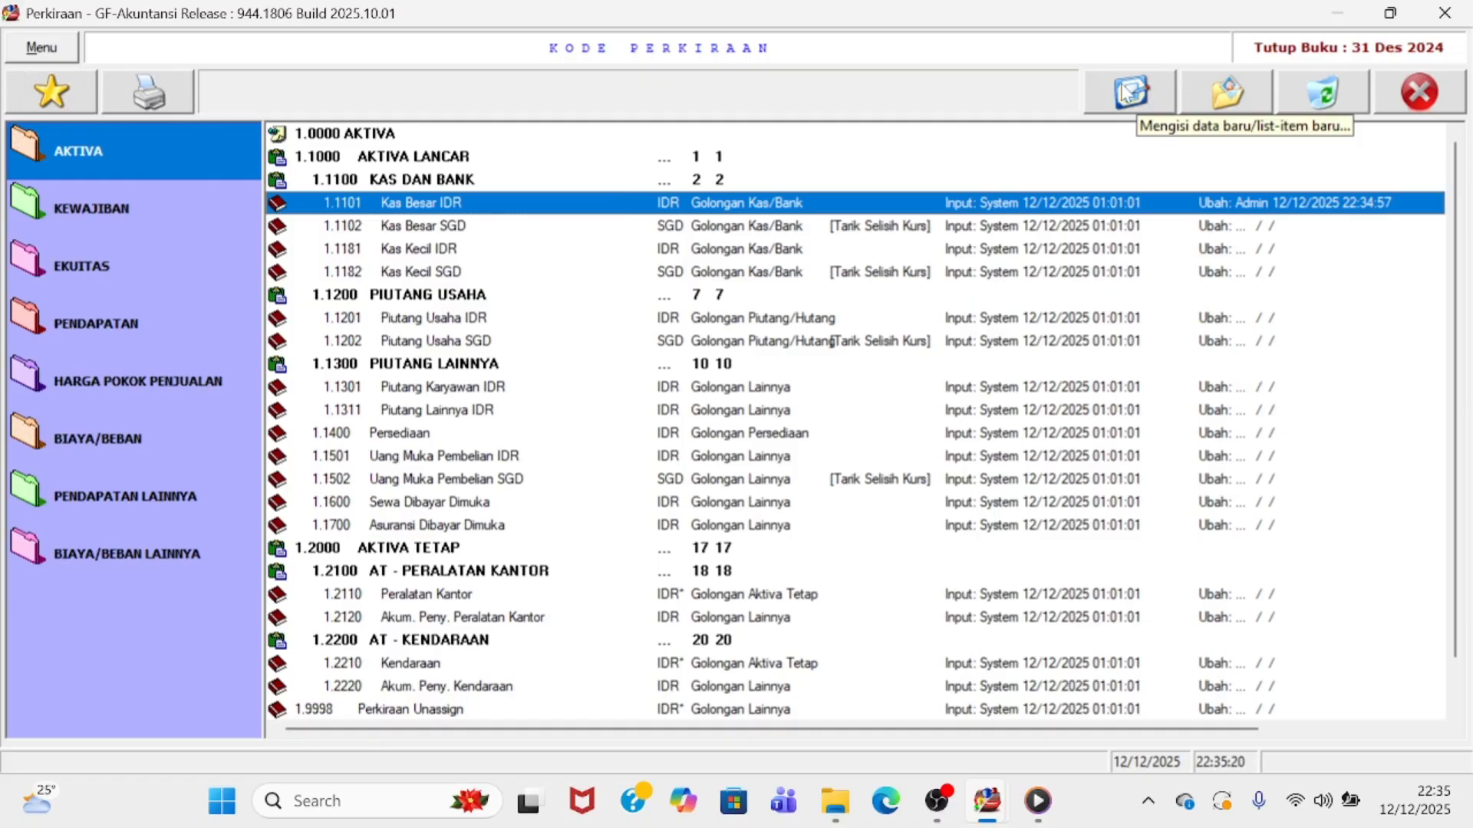
- Start a new account in the Golongan Kas/Bank group with a 150.000.000 opening balance
{"action": "left_click", "coordinate": [1128, 92]}
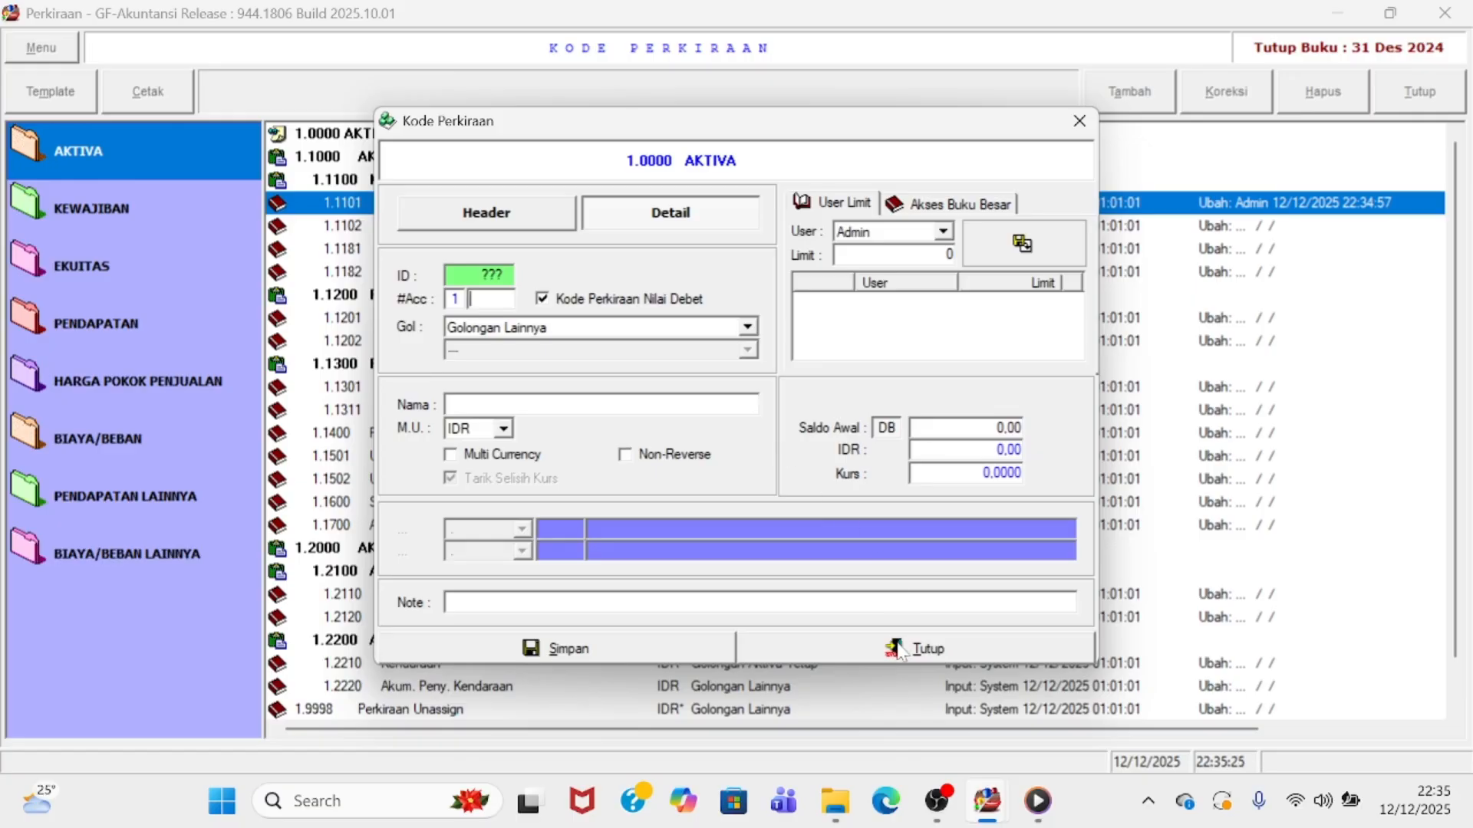
{"action": "left_click", "coordinate": [843, 651]}
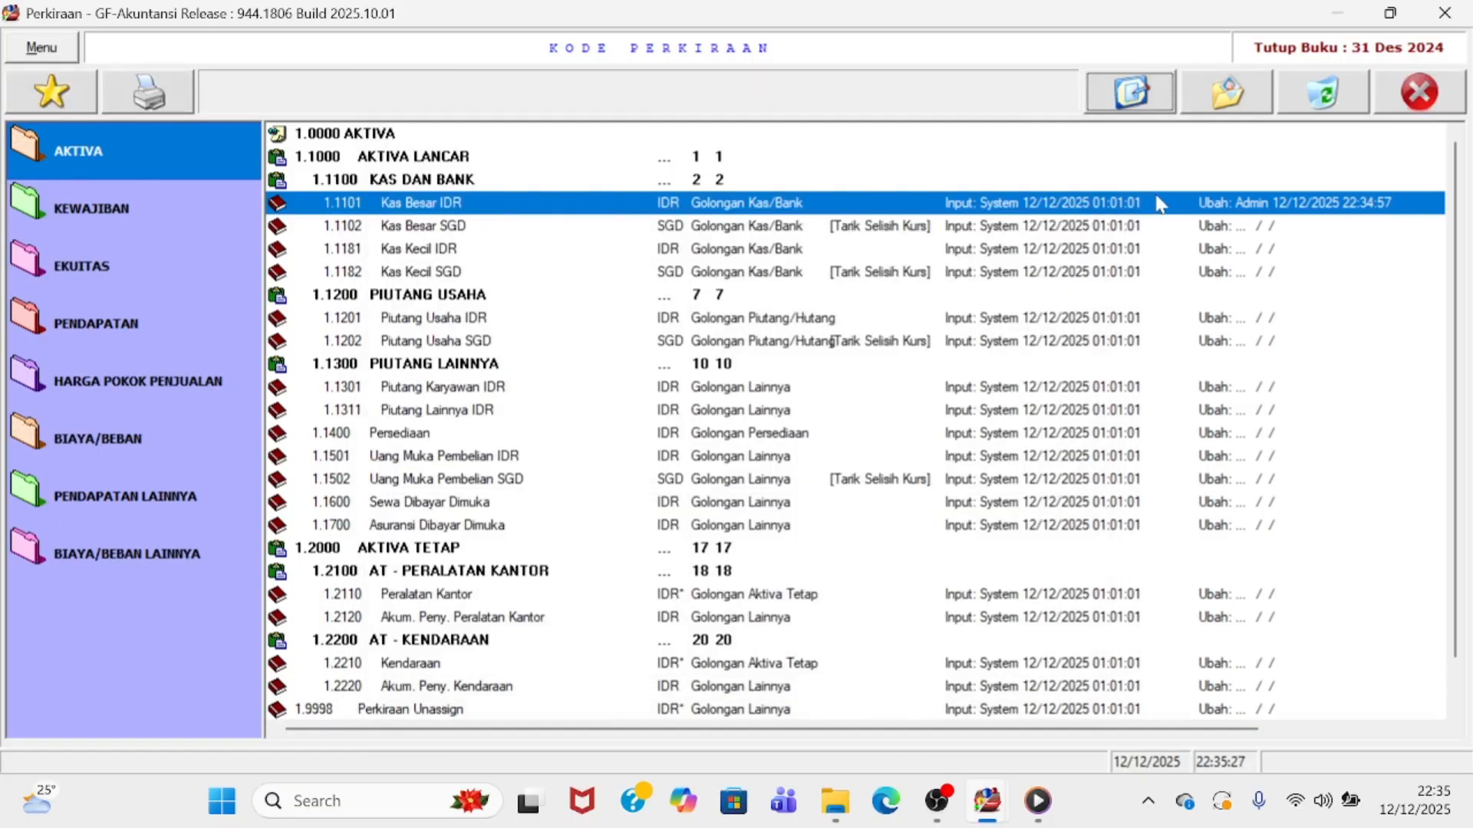
{"action": "left_click", "coordinate": [1128, 96]}
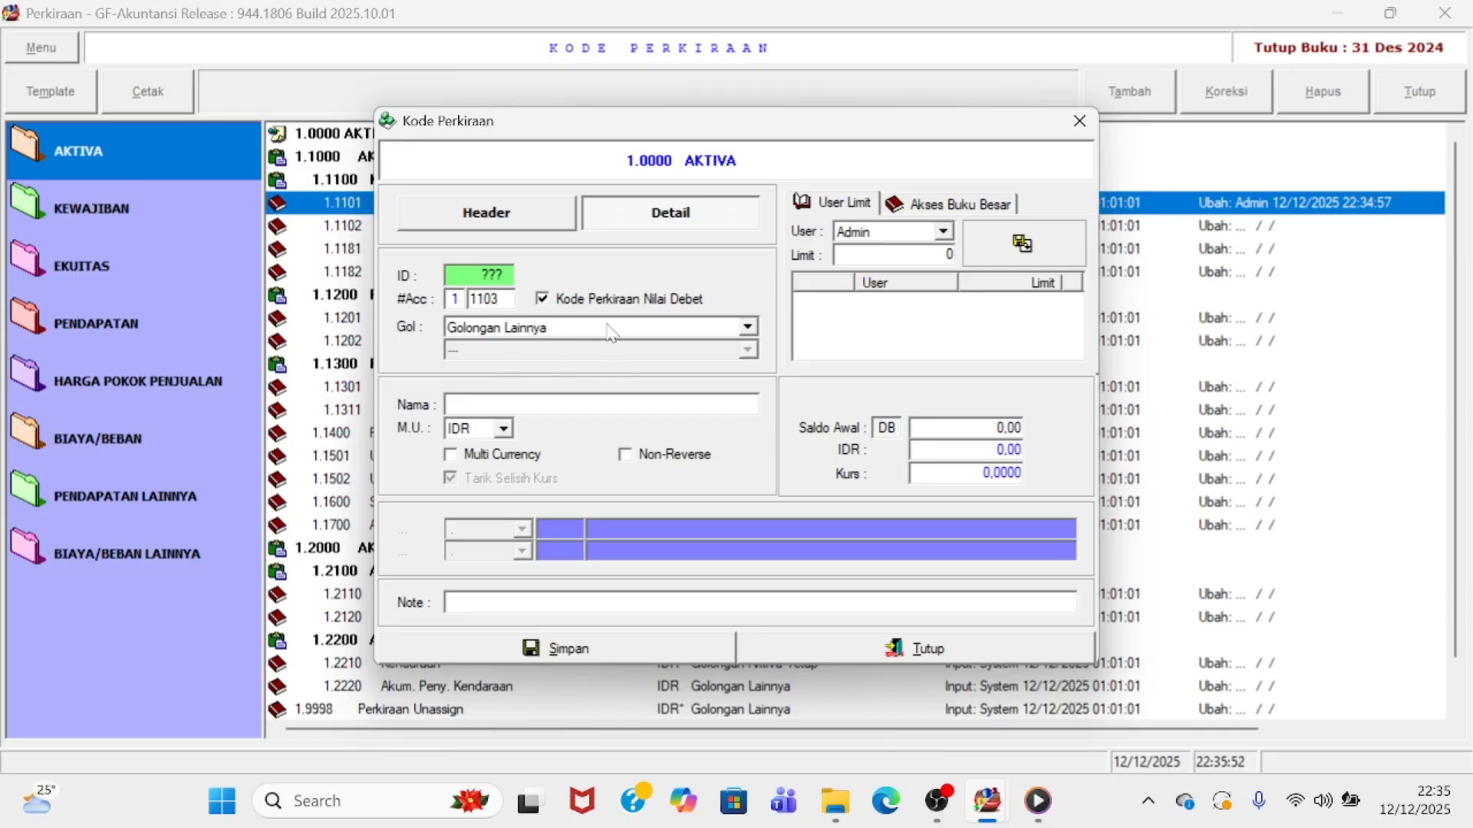
{"action": "left_click", "coordinate": [611, 332]}
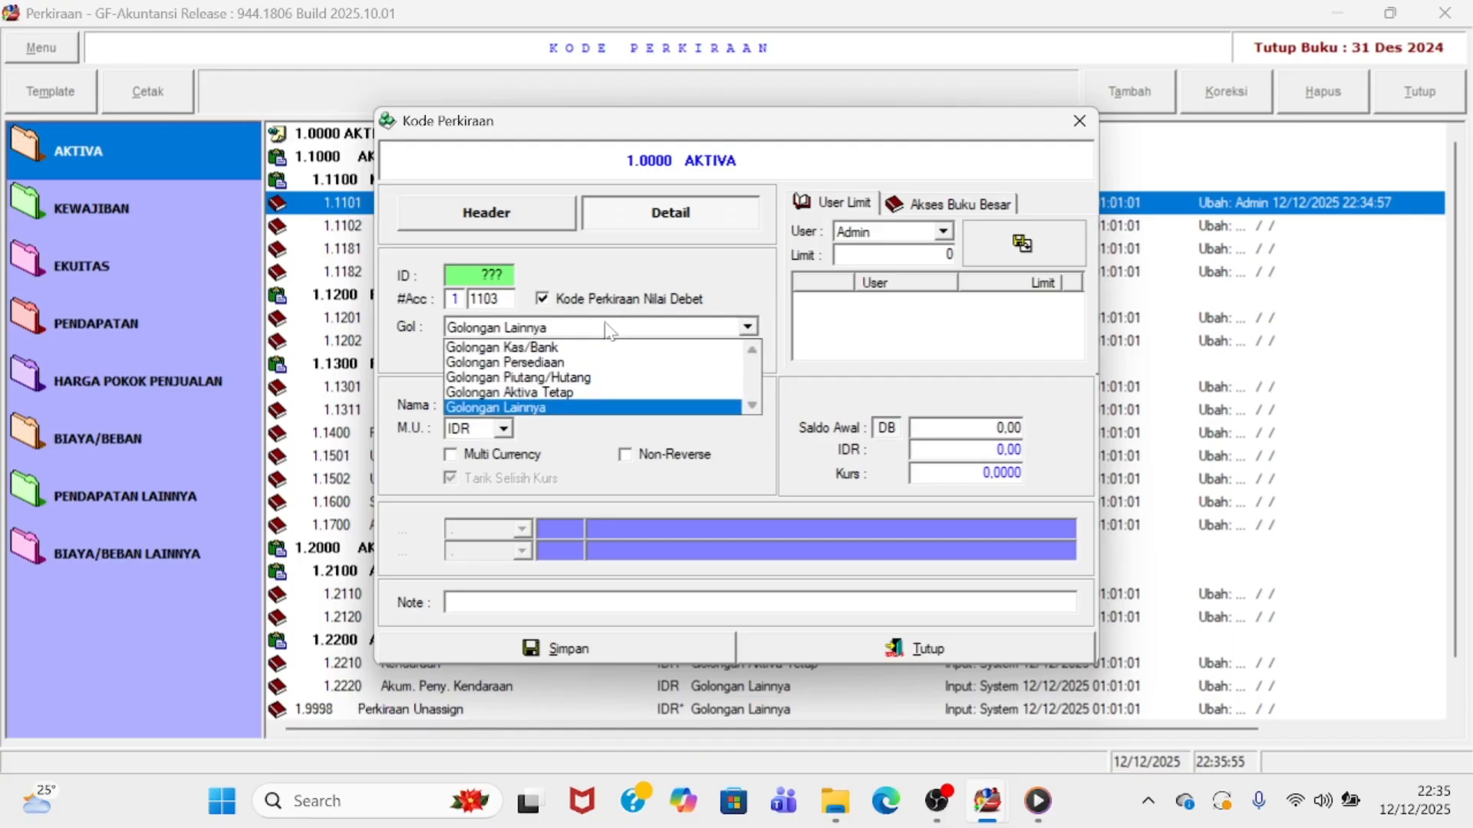
{"action": "left_click", "coordinate": [534, 349]}
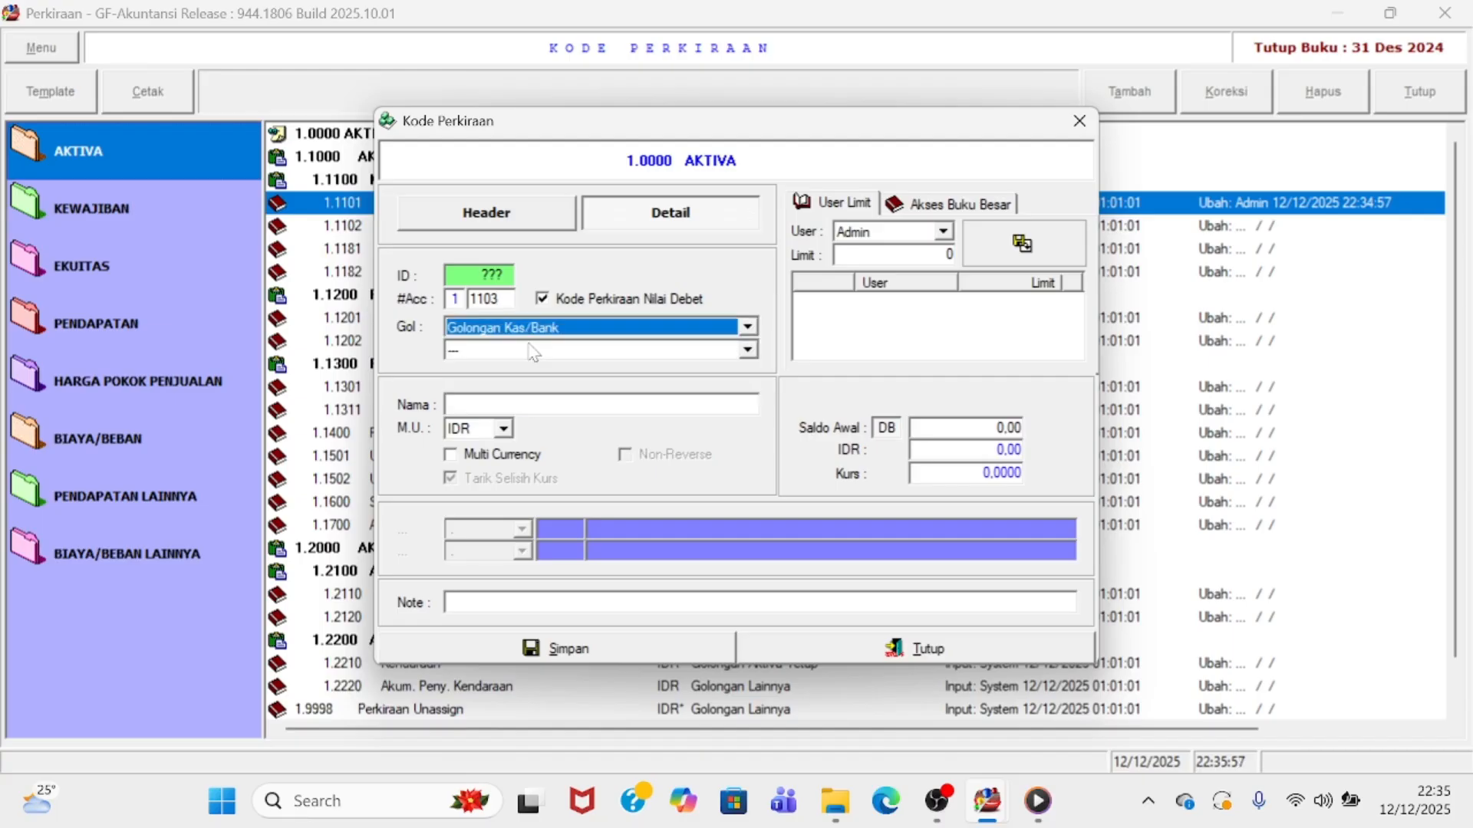
{"action": "left_click", "coordinate": [932, 424]}
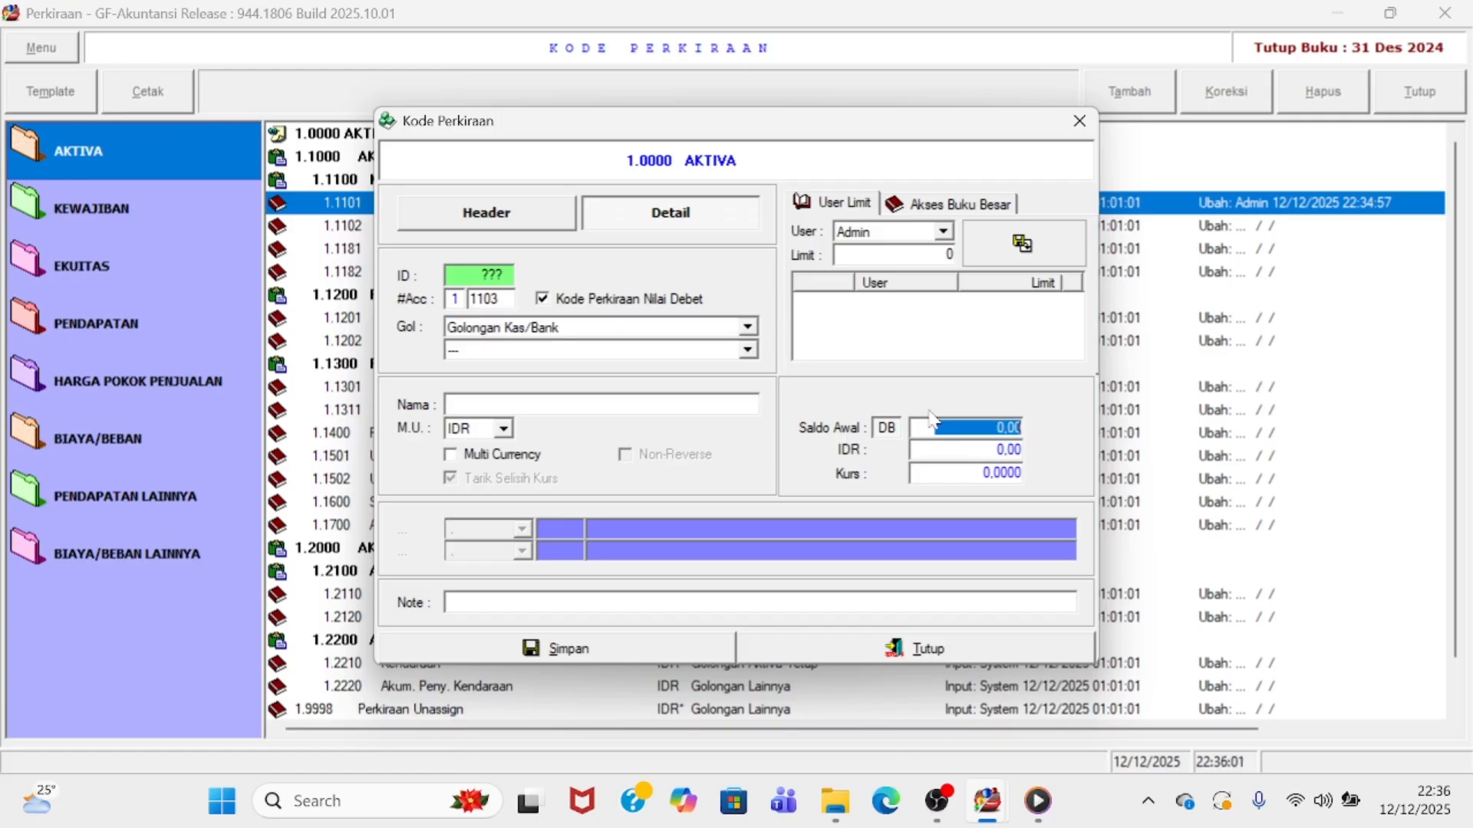
{"action": "type", "text": "150.000.000"}
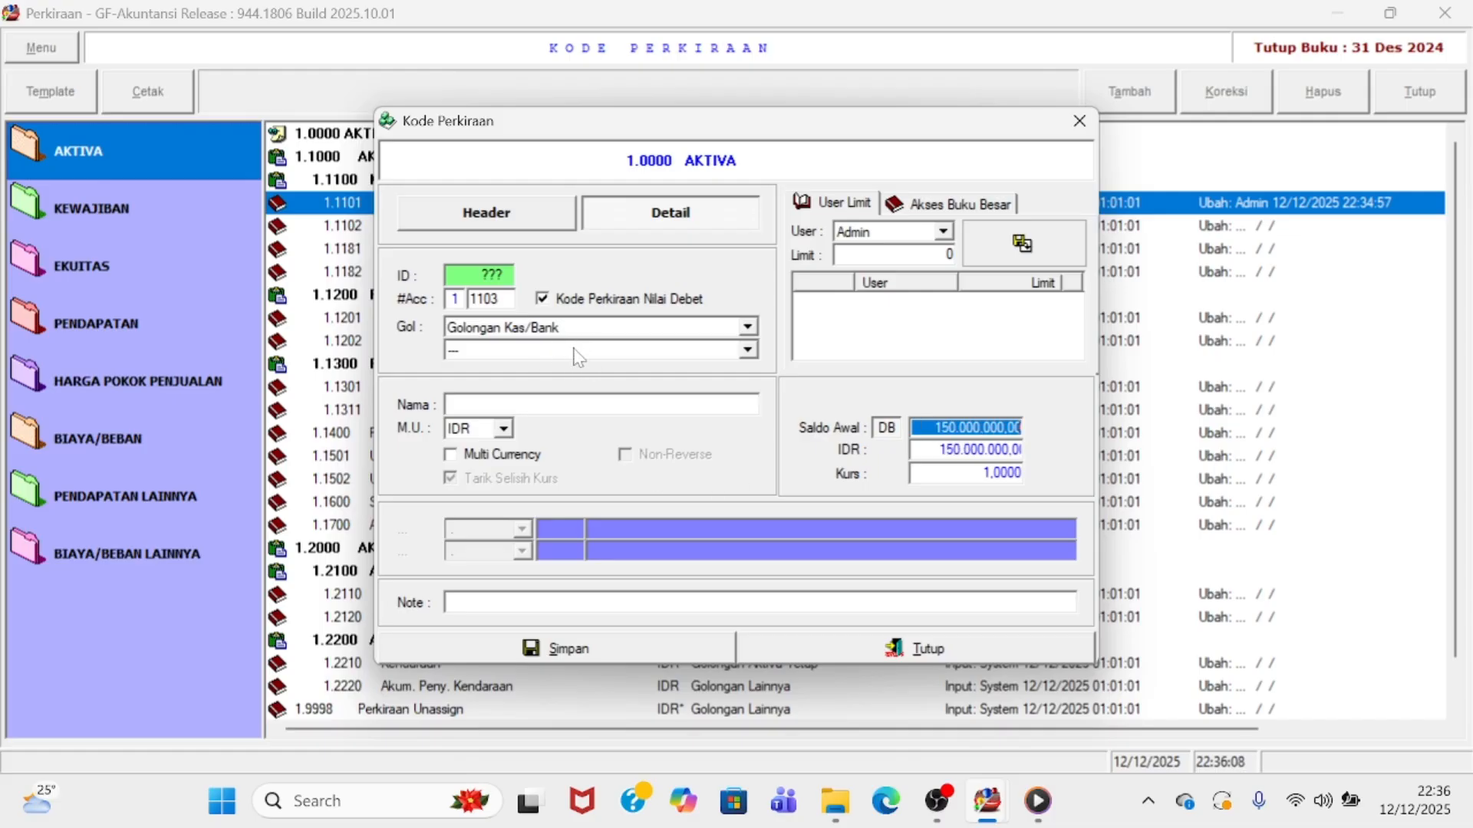
- Name the account 'Kas Besar BCA', save it, and select the new row
{"action": "left_click", "coordinate": [553, 401]}
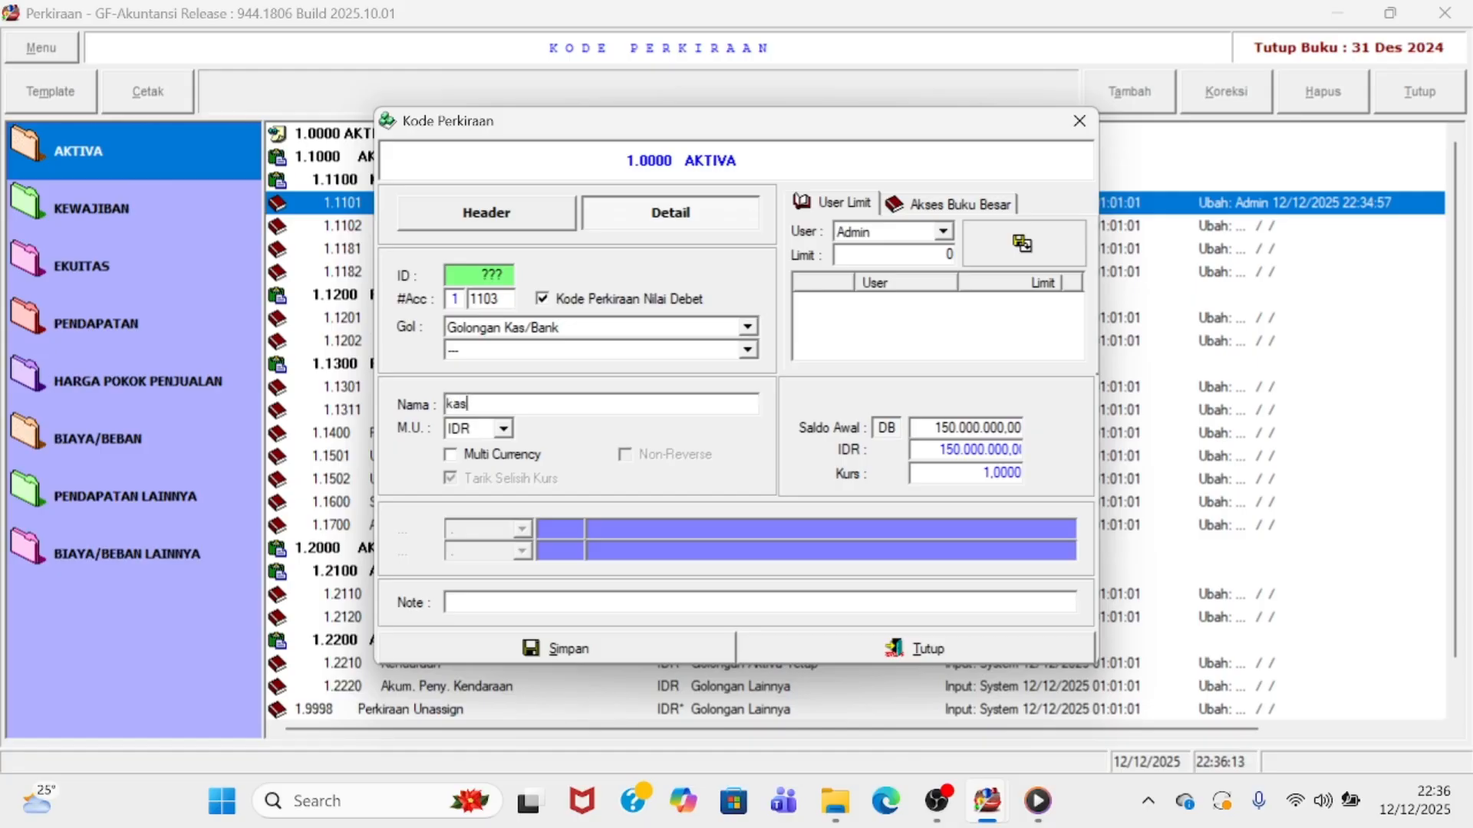
{"action": "key", "text": "BackSpace"}
{"action": "key", "text": "BackSpace"}
{"action": "key", "text": "BackSpace"}
{"action": "type", "text": "Kas besar BCA"}
{"action": "key", "text": "BackSpace"}
{"action": "type", "text": "B"}
{"action": "left_click", "coordinate": [692, 651]}
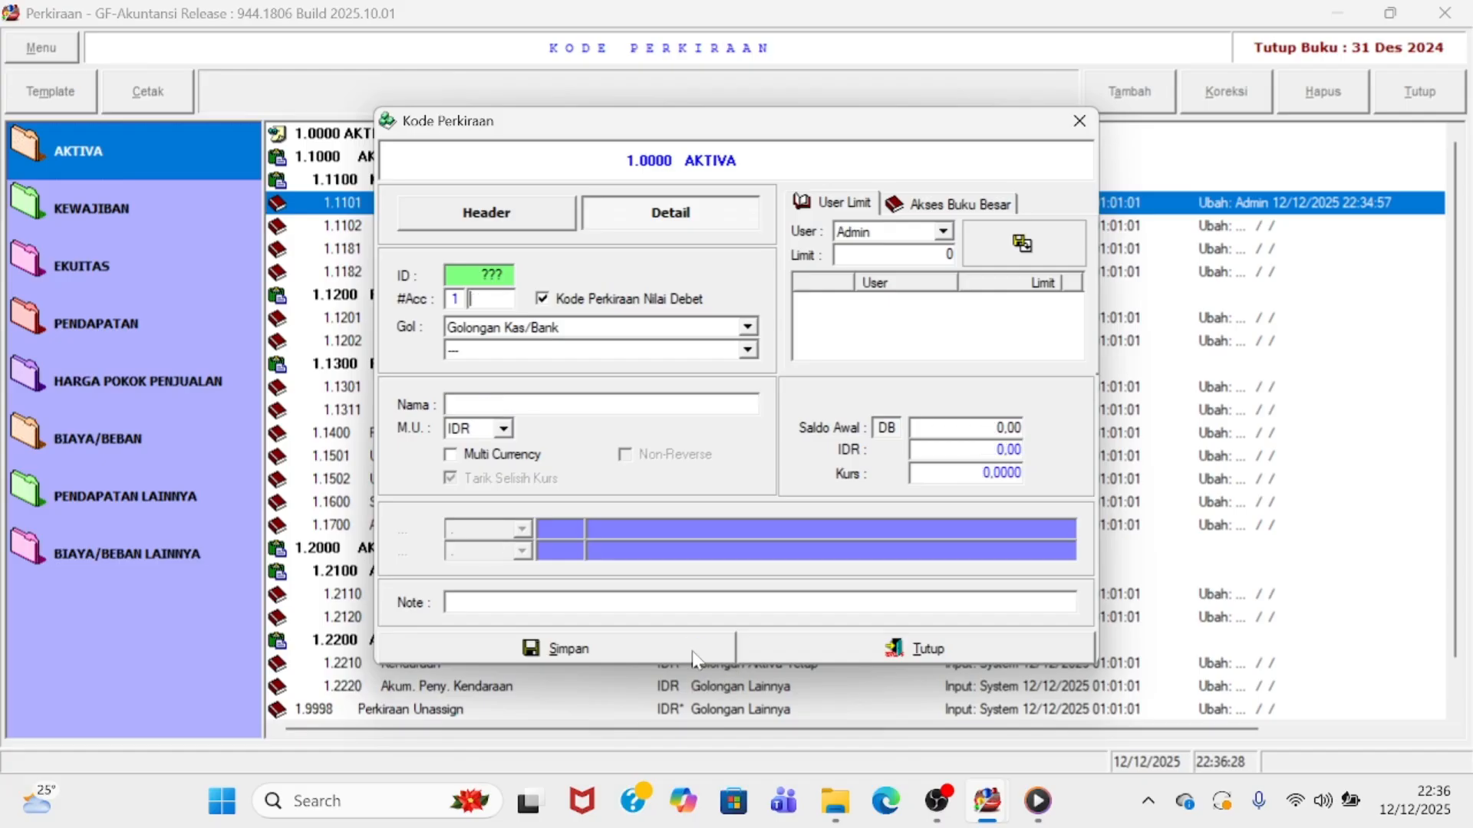
{"action": "left_click", "coordinate": [772, 644]}
{"action": "left_click", "coordinate": [454, 252]}
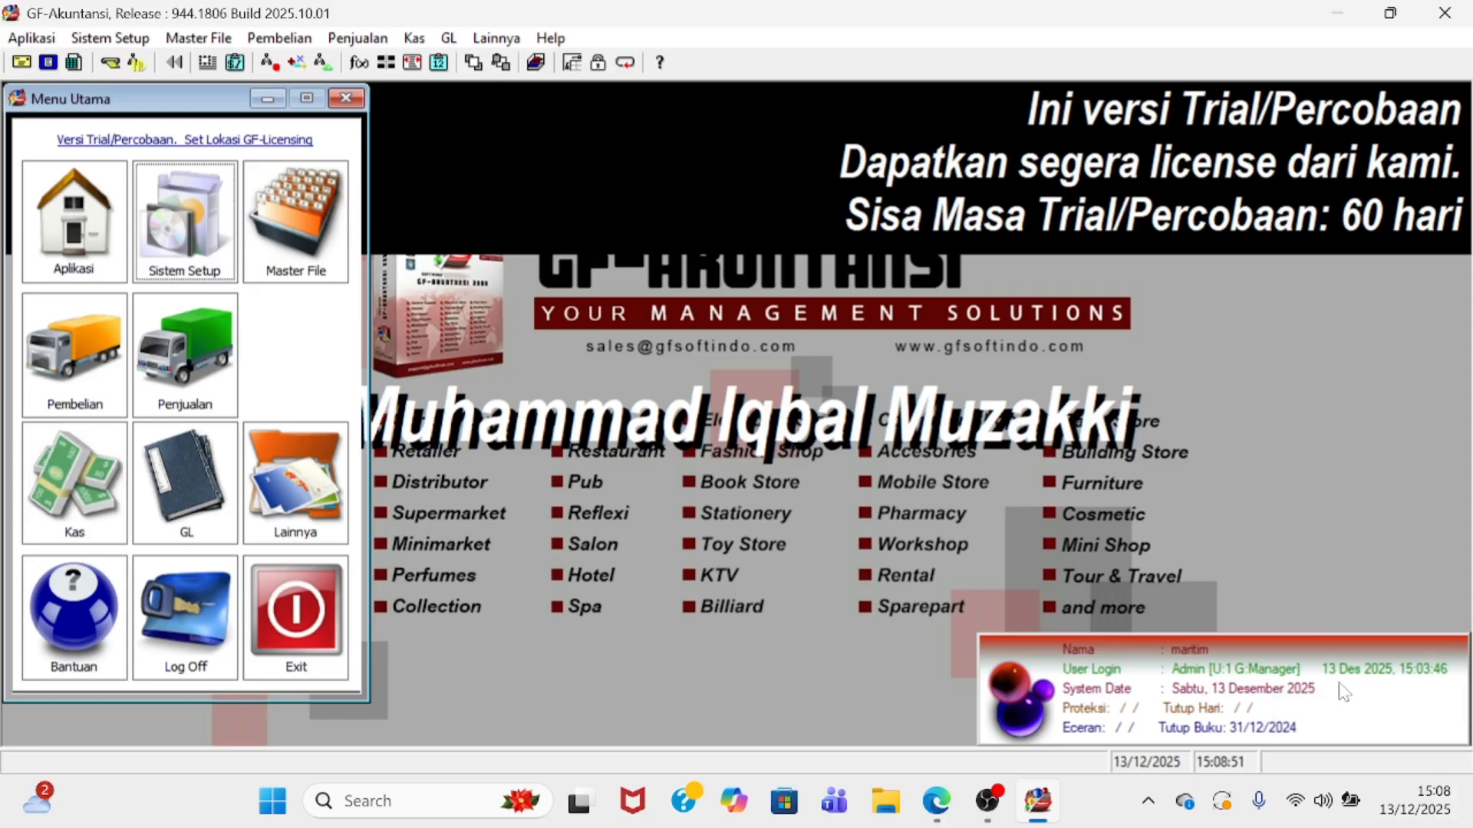
- Open Kode Perkiraan from the Sistem Setup options
{"action": "left_click", "coordinate": [198, 241]}
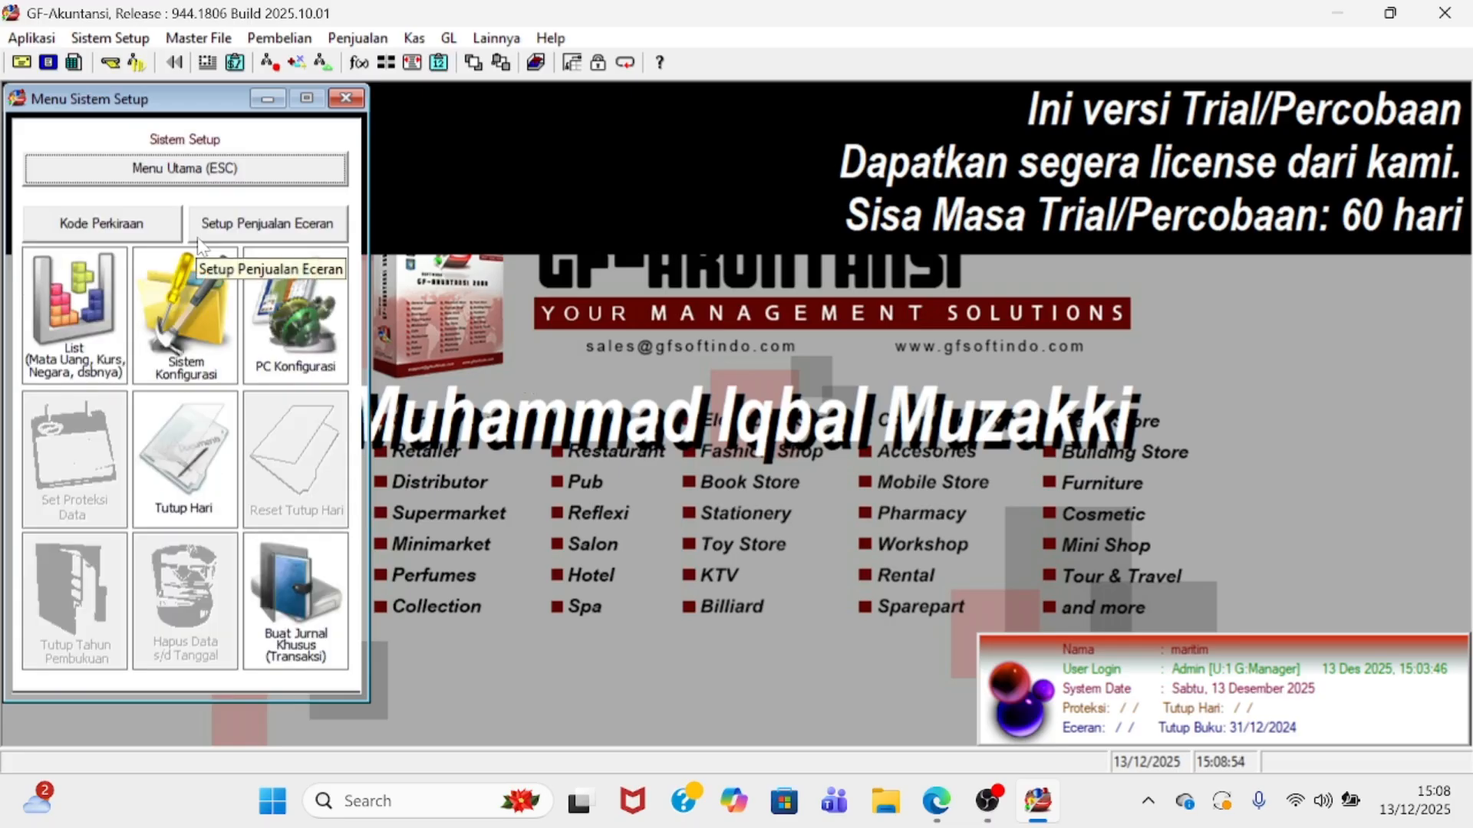
{"action": "left_click", "coordinate": [80, 230]}
{"action": "scroll", "coordinate": [460, 288], "scroll_direction": "down", "scroll_amount": 2}
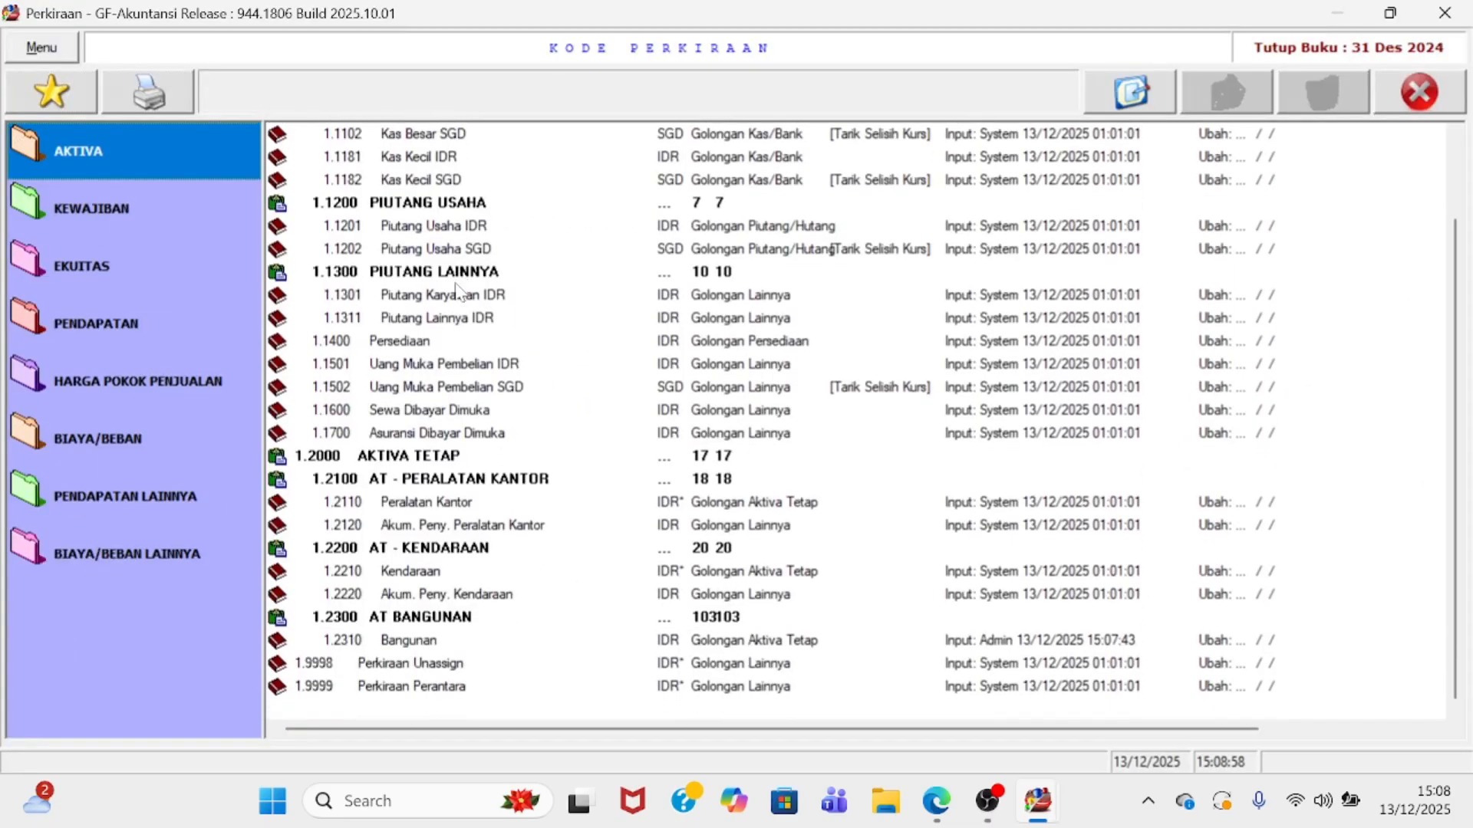
{"action": "scroll", "coordinate": [491, 420], "scroll_direction": "up", "scroll_amount": 2}
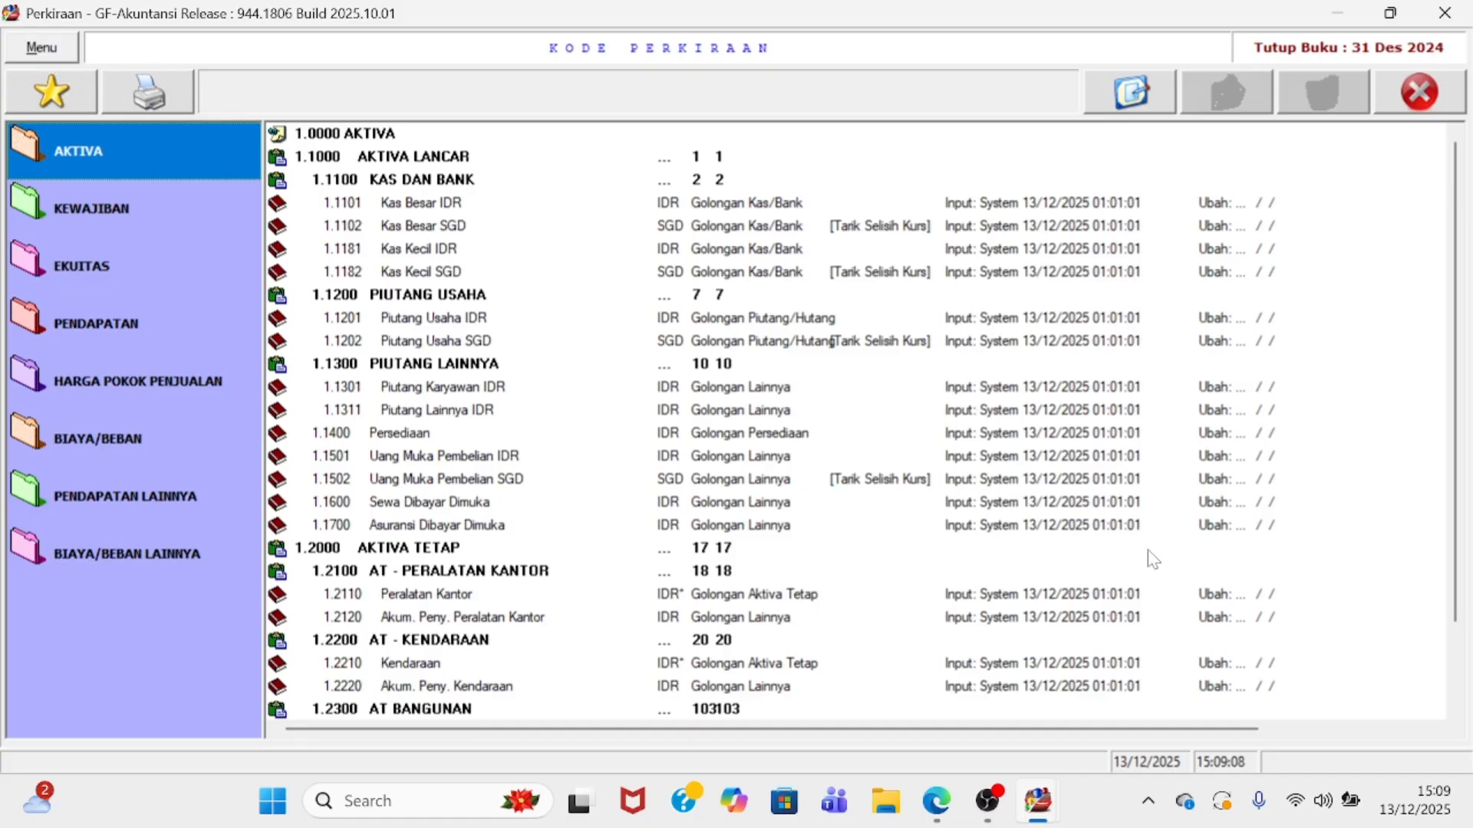
{"action": "scroll", "coordinate": [1073, 568], "scroll_direction": "down", "scroll_amount": 1}
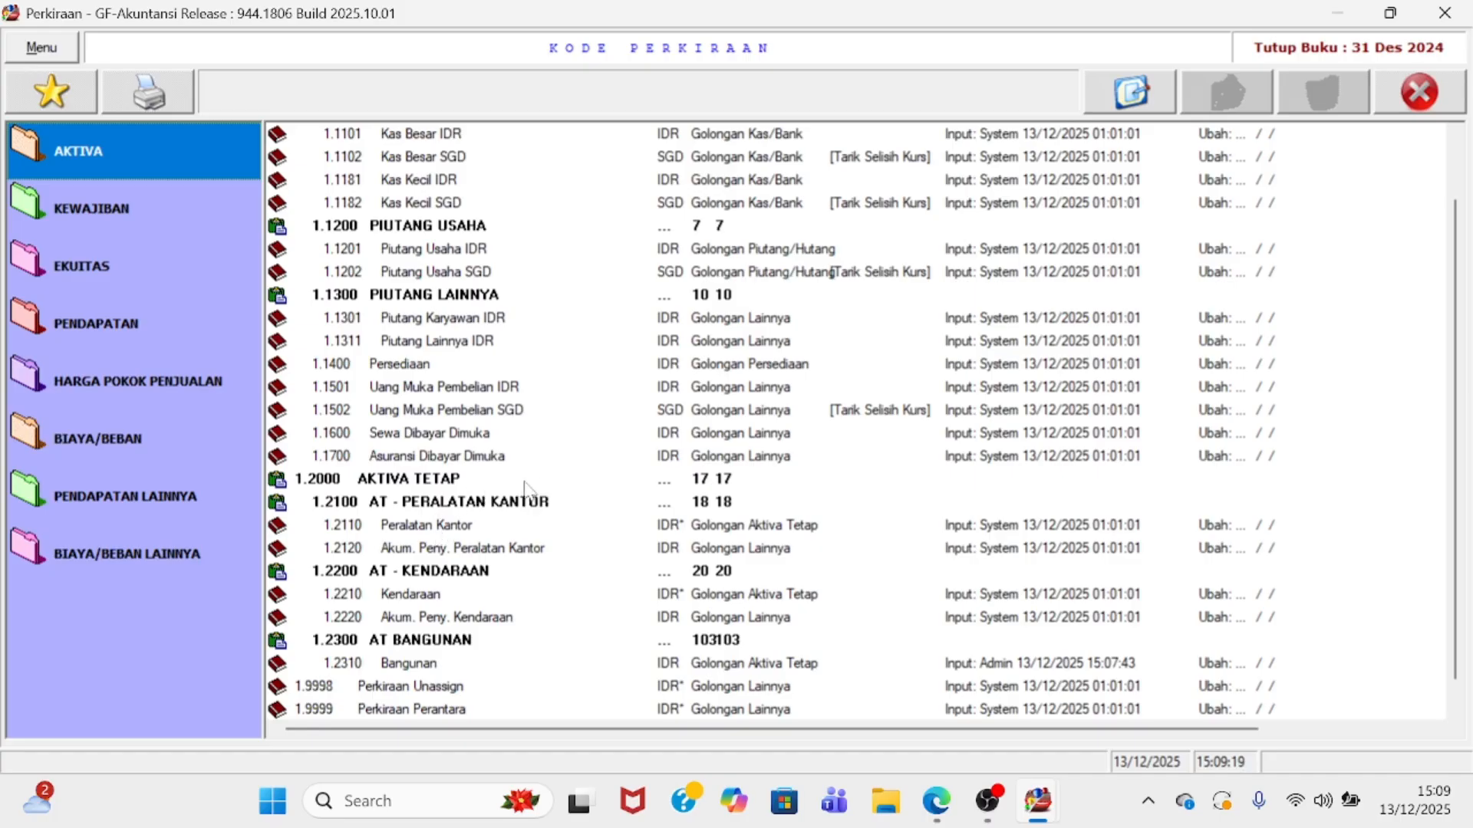
{"action": "left_click", "coordinate": [479, 488]}
{"action": "double_click", "coordinate": [479, 489]}
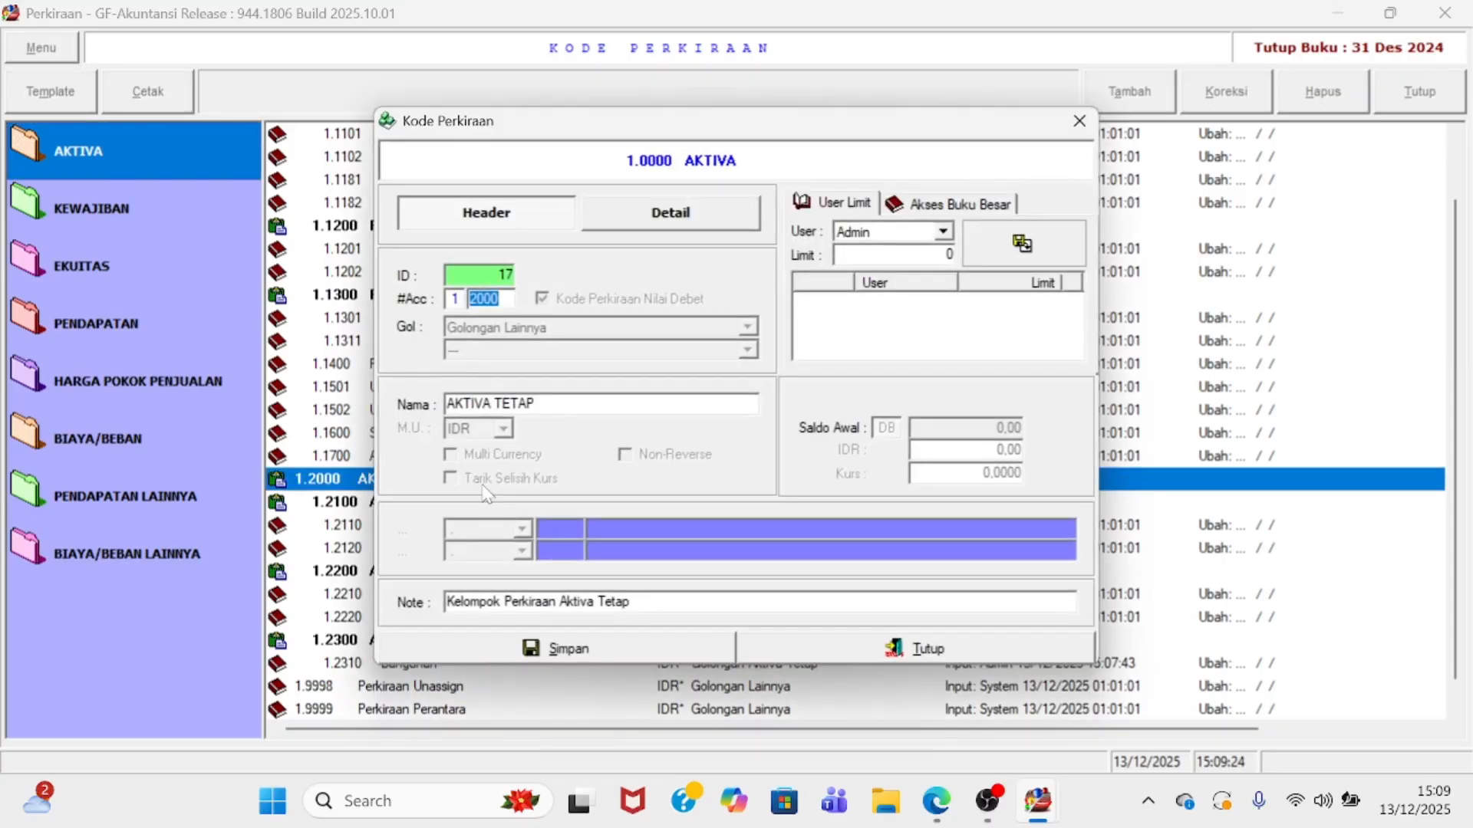
{"action": "left_click", "coordinate": [500, 227]}
{"action": "left_click", "coordinate": [484, 299]}
{"action": "key", "text": "Tab"}
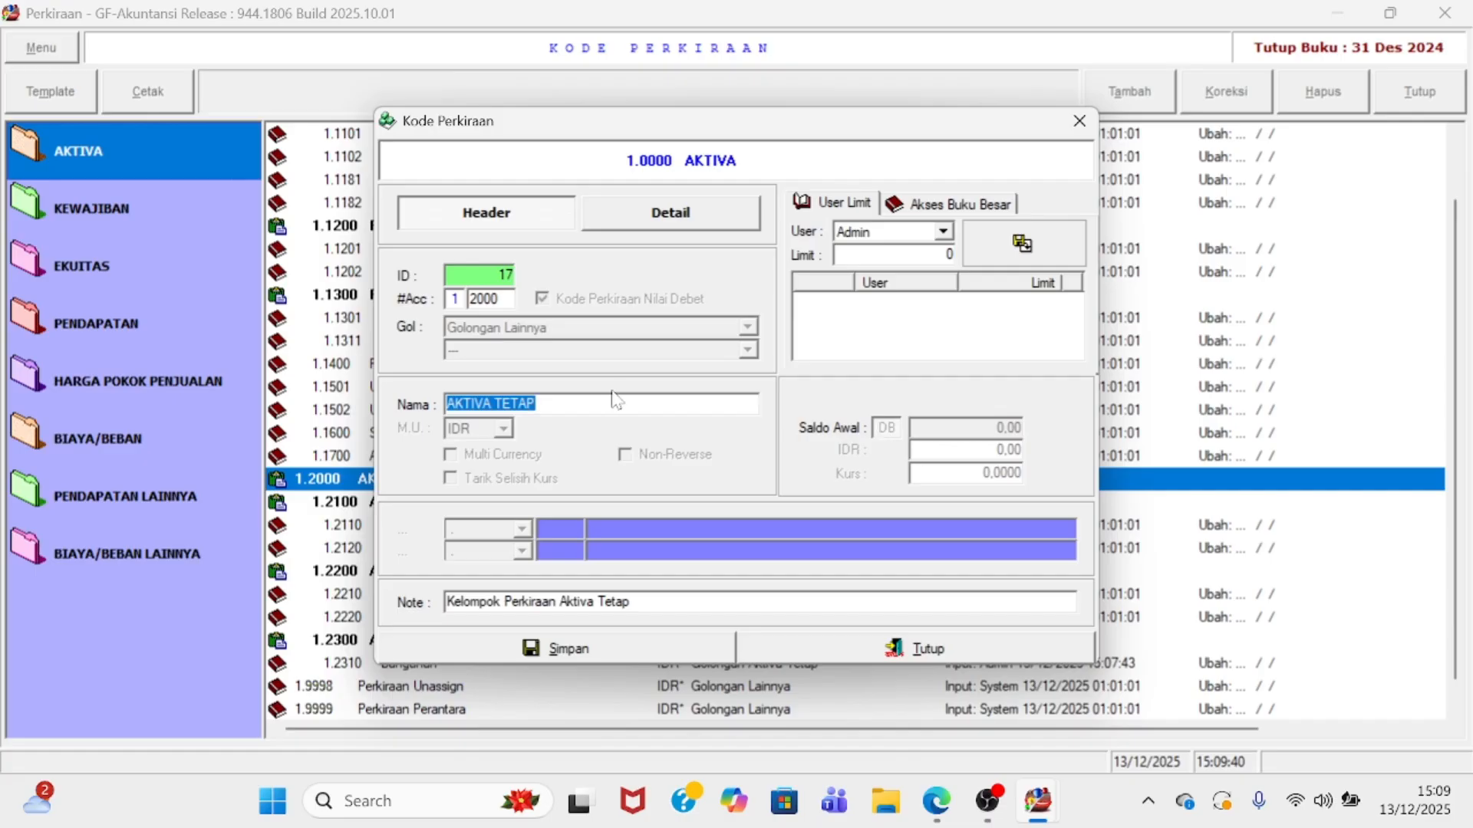
{"action": "key", "text": "BackSpace"}
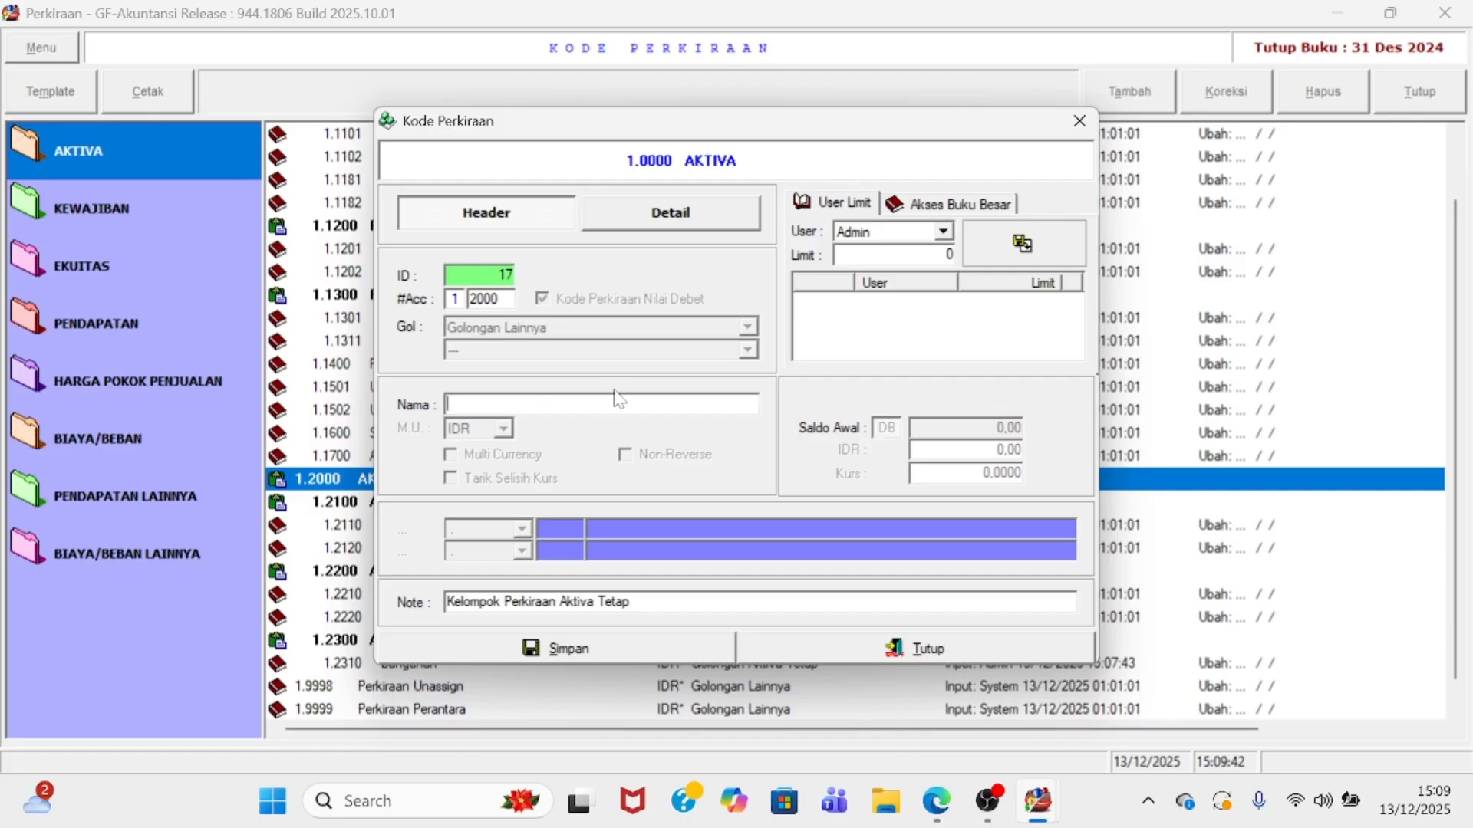
{"action": "type", "text": "AT bang"}
{"action": "key", "text": "BackSpace"}
{"action": "key", "text": "BackSpace"}
{"action": "key", "text": "BackSpace"}
{"action": "key", "text": "BackSpace"}
{"action": "type", "text": "Banguna"}
{"action": "double_click", "coordinate": [485, 299]}
{"action": "type", "text": "2300"}
{"action": "left_click", "coordinate": [790, 652]}
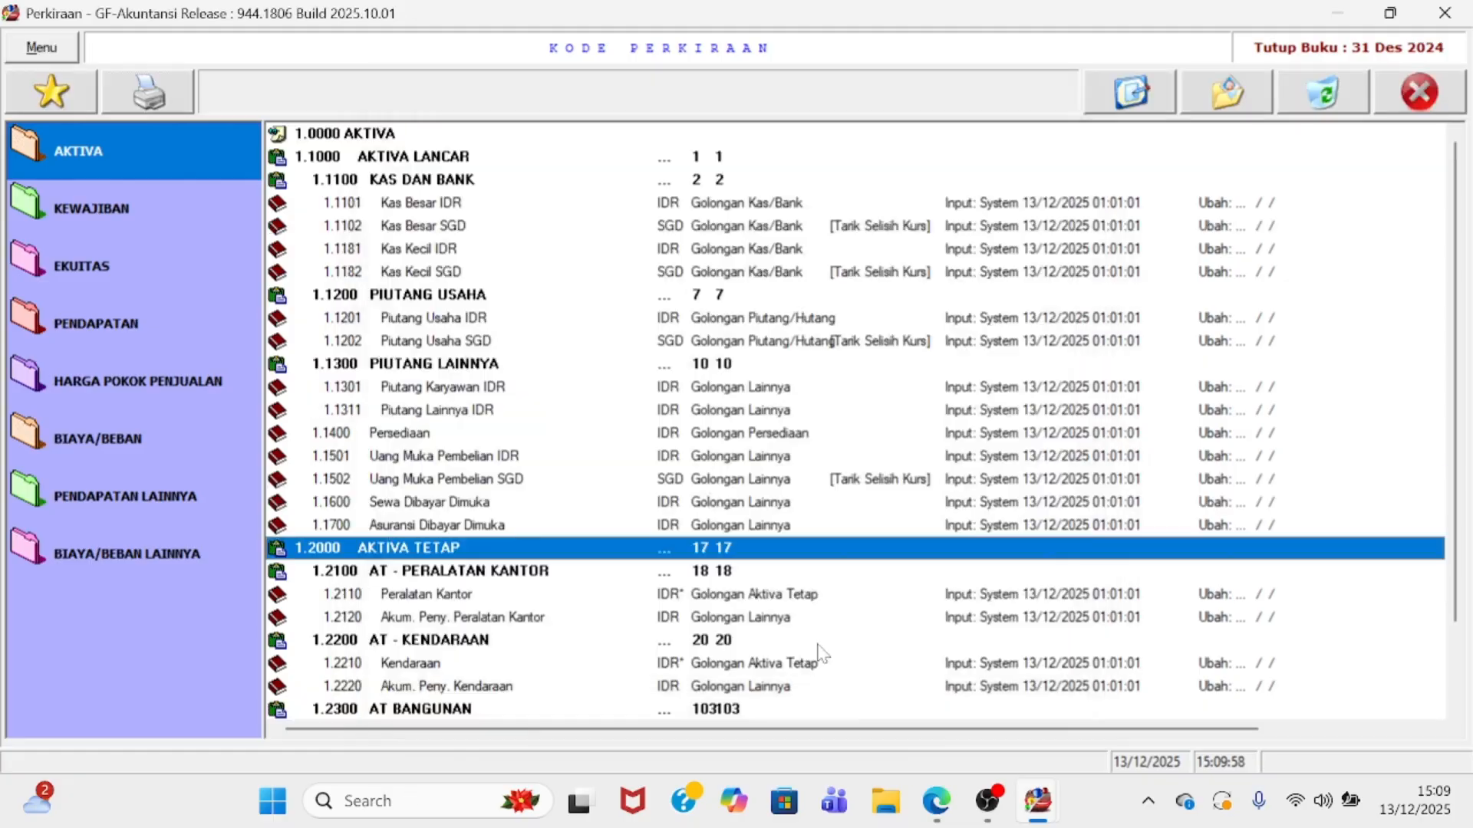
{"action": "scroll", "coordinate": [821, 657], "scroll_direction": "down", "scroll_amount": 2}
{"action": "left_click", "coordinate": [405, 627]}
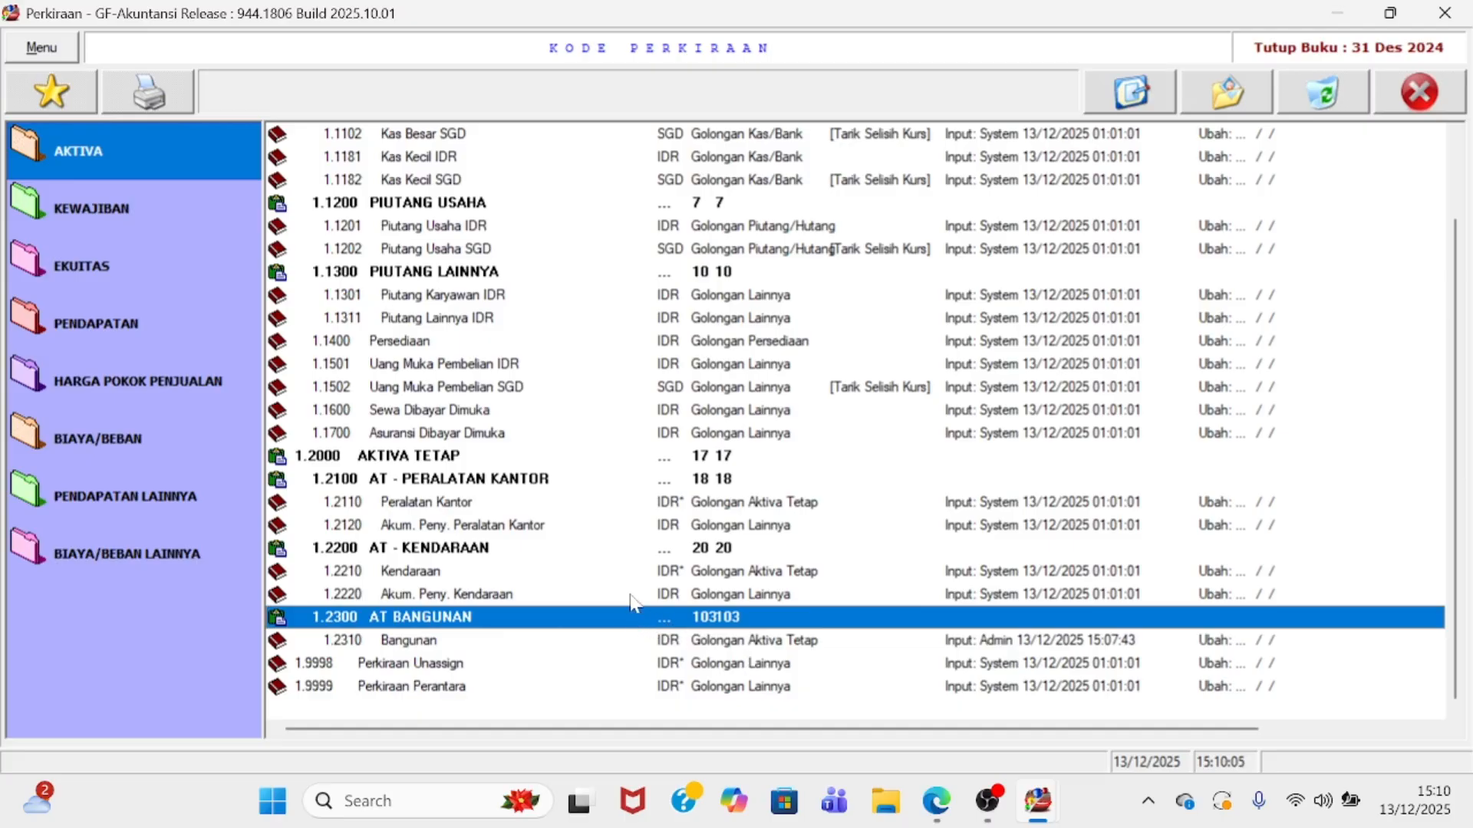
{"action": "left_click", "coordinate": [512, 646]}
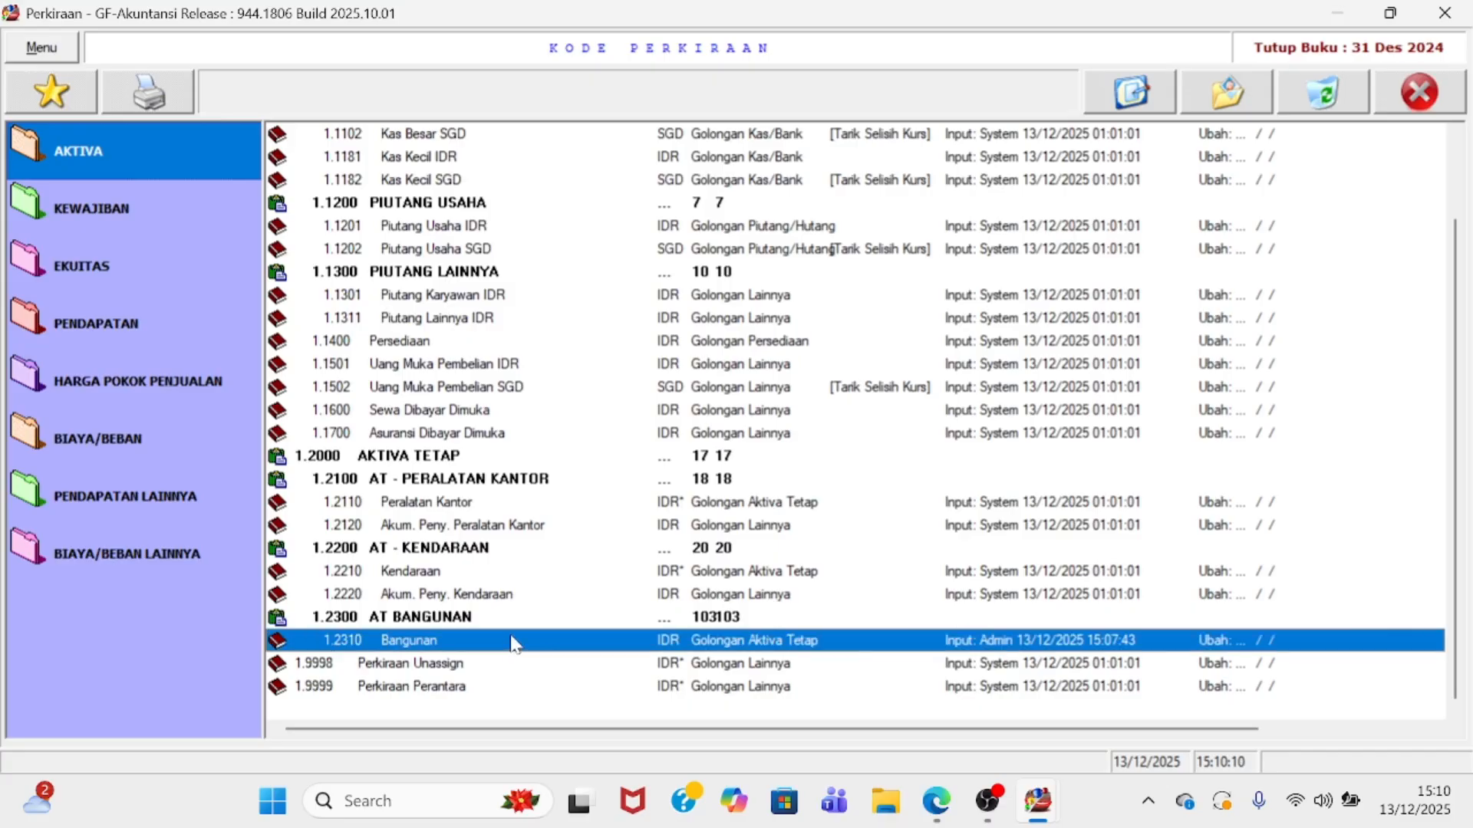
{"action": "left_click", "coordinate": [506, 621]}
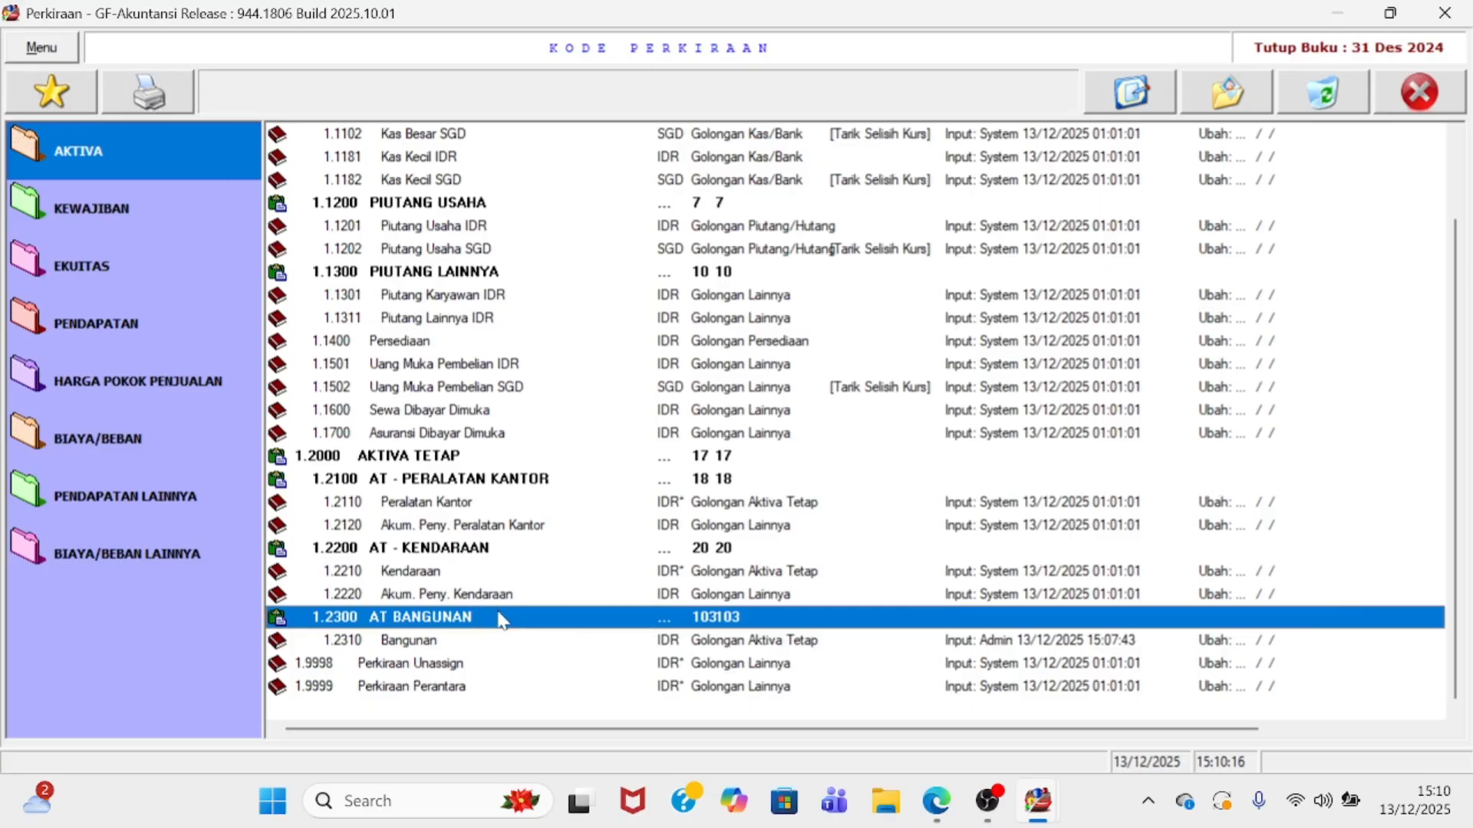
{"action": "double_click", "coordinate": [502, 620]}
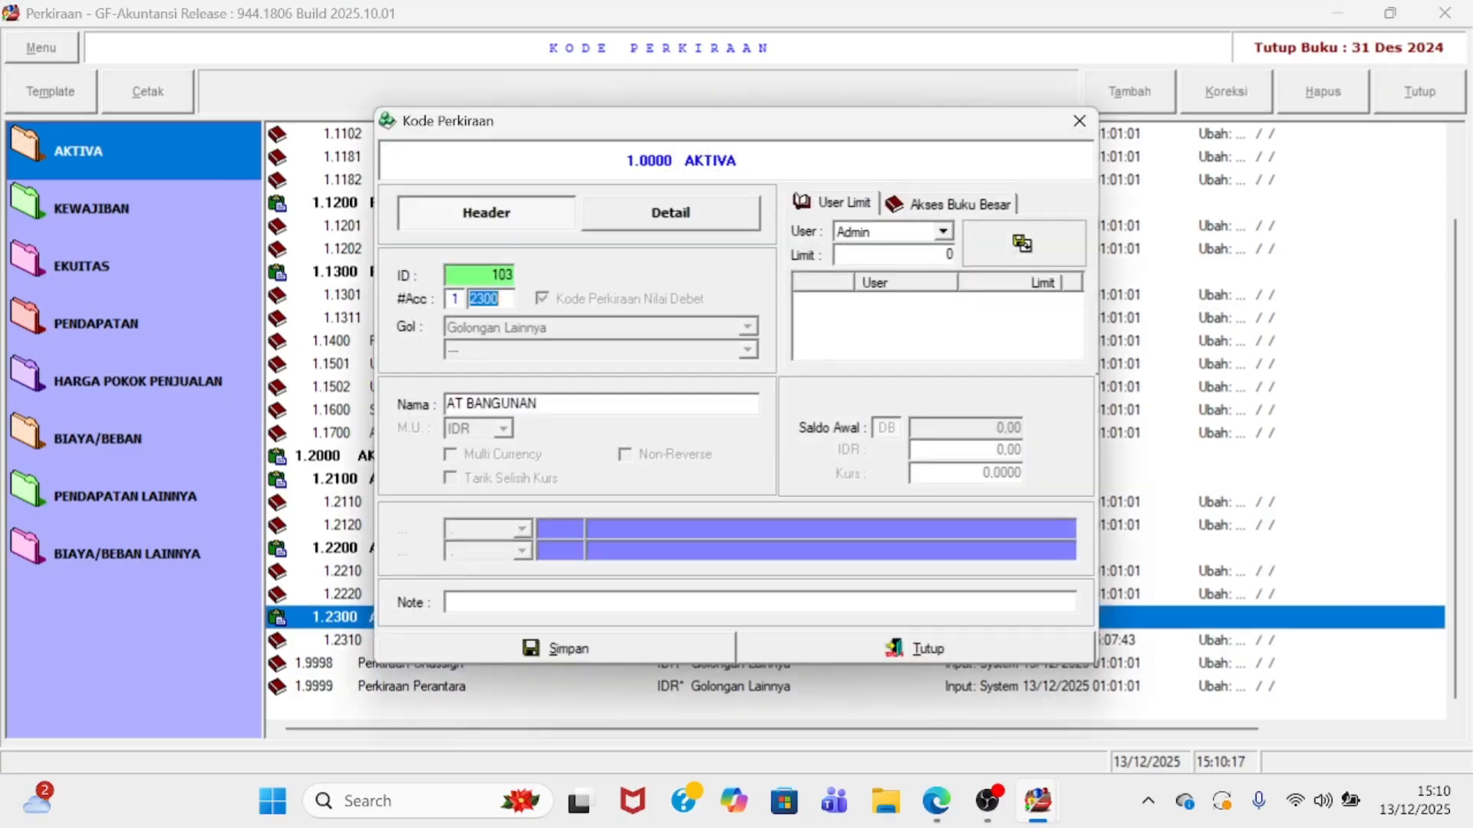
{"action": "left_click", "coordinate": [628, 217]}
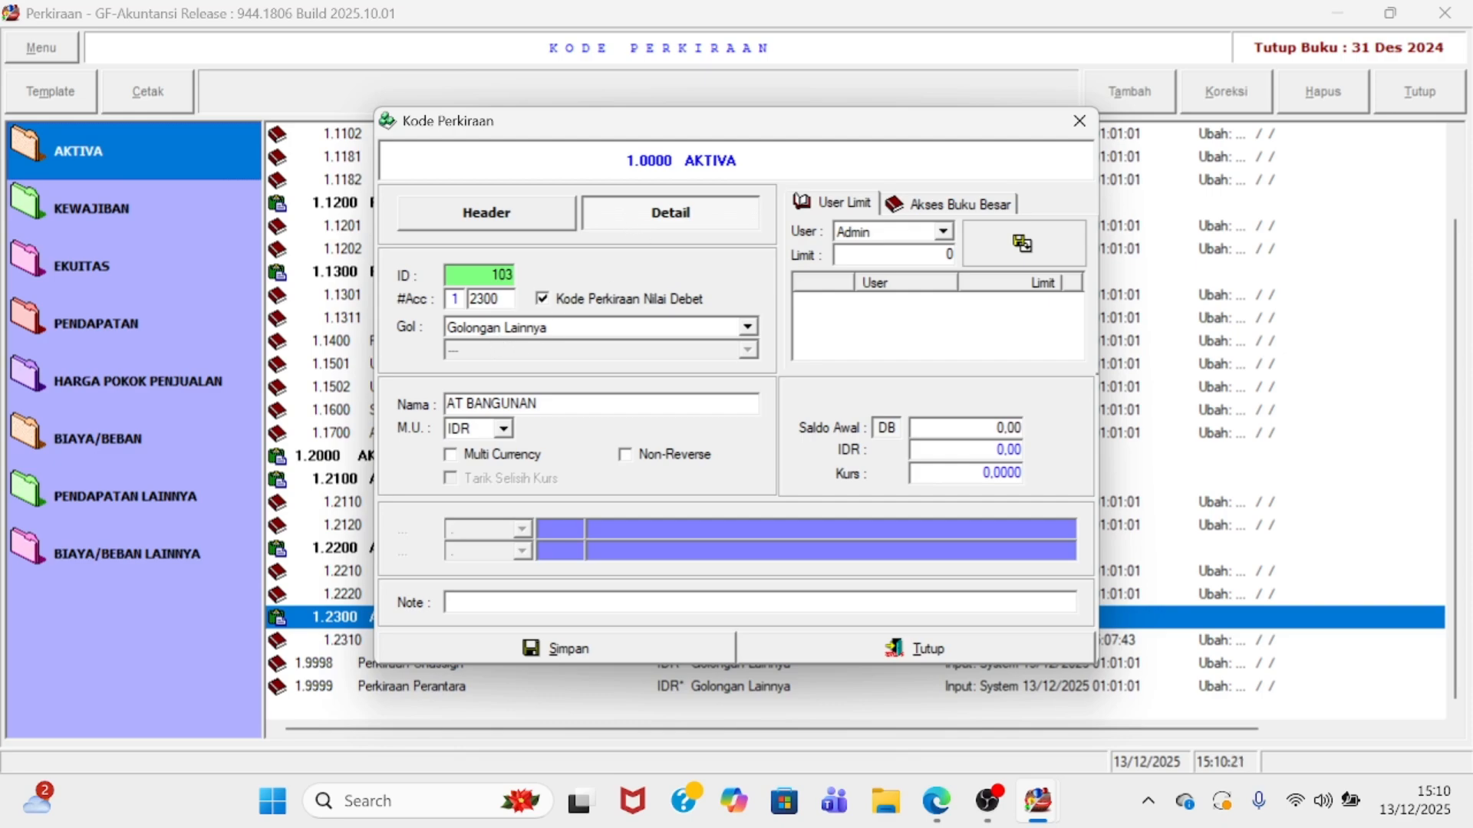
{"action": "key", "text": "Tab"}
{"action": "type", "text": "23"}
{"action": "left_click", "coordinate": [475, 331]}
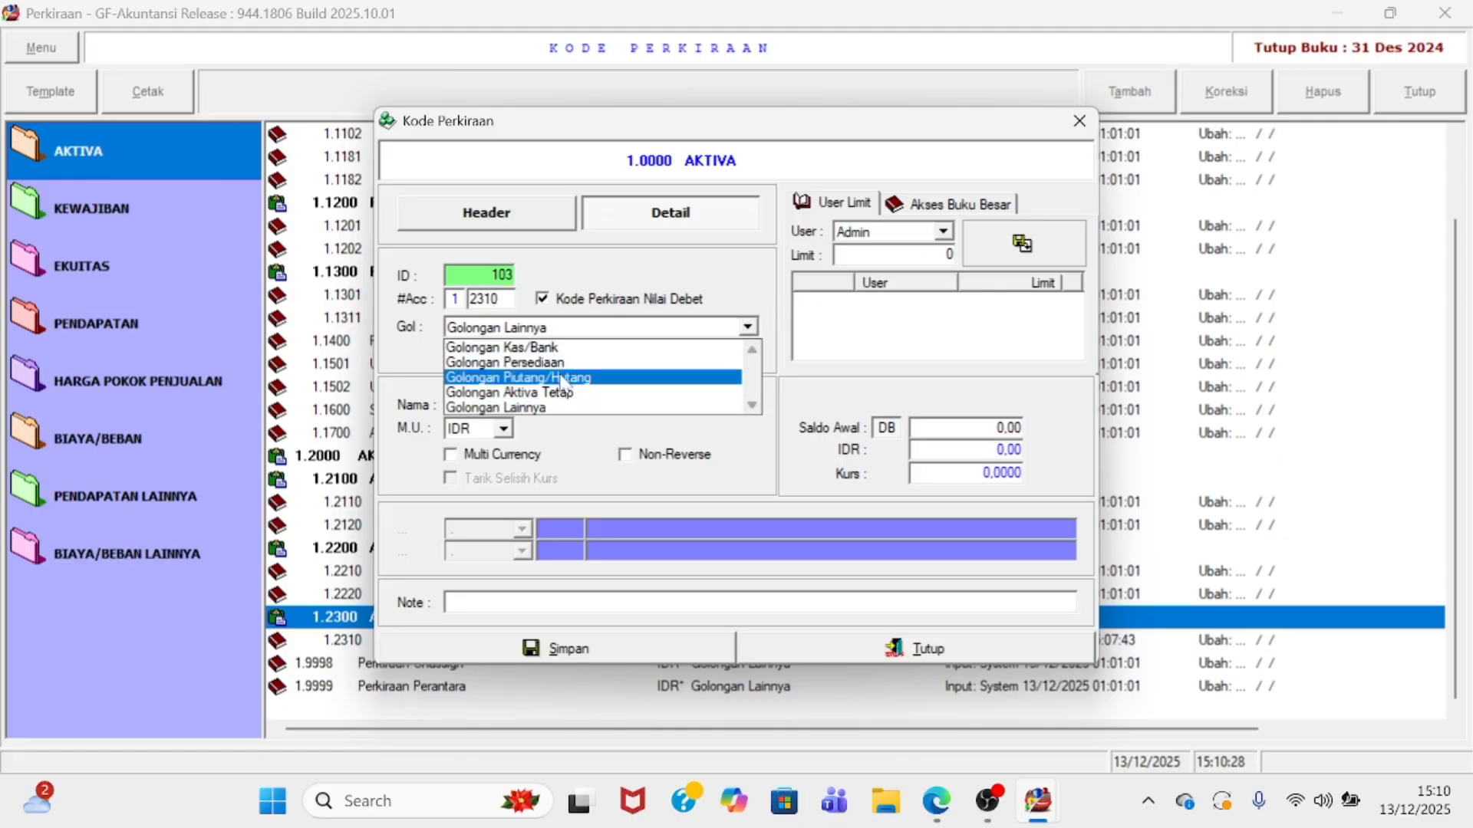
{"action": "left_click", "coordinate": [574, 393]}
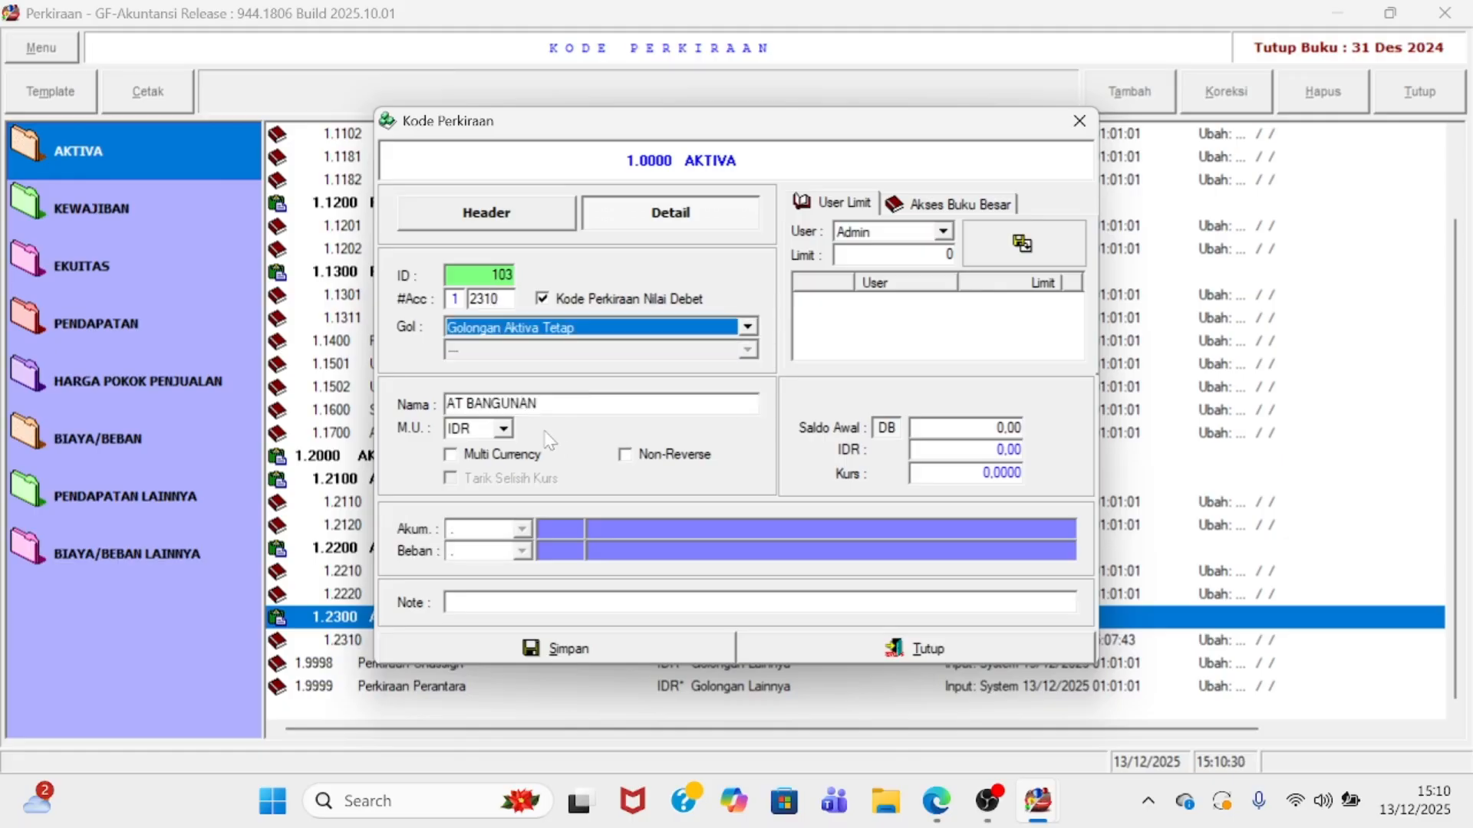
{"action": "key", "text": "Tab"}
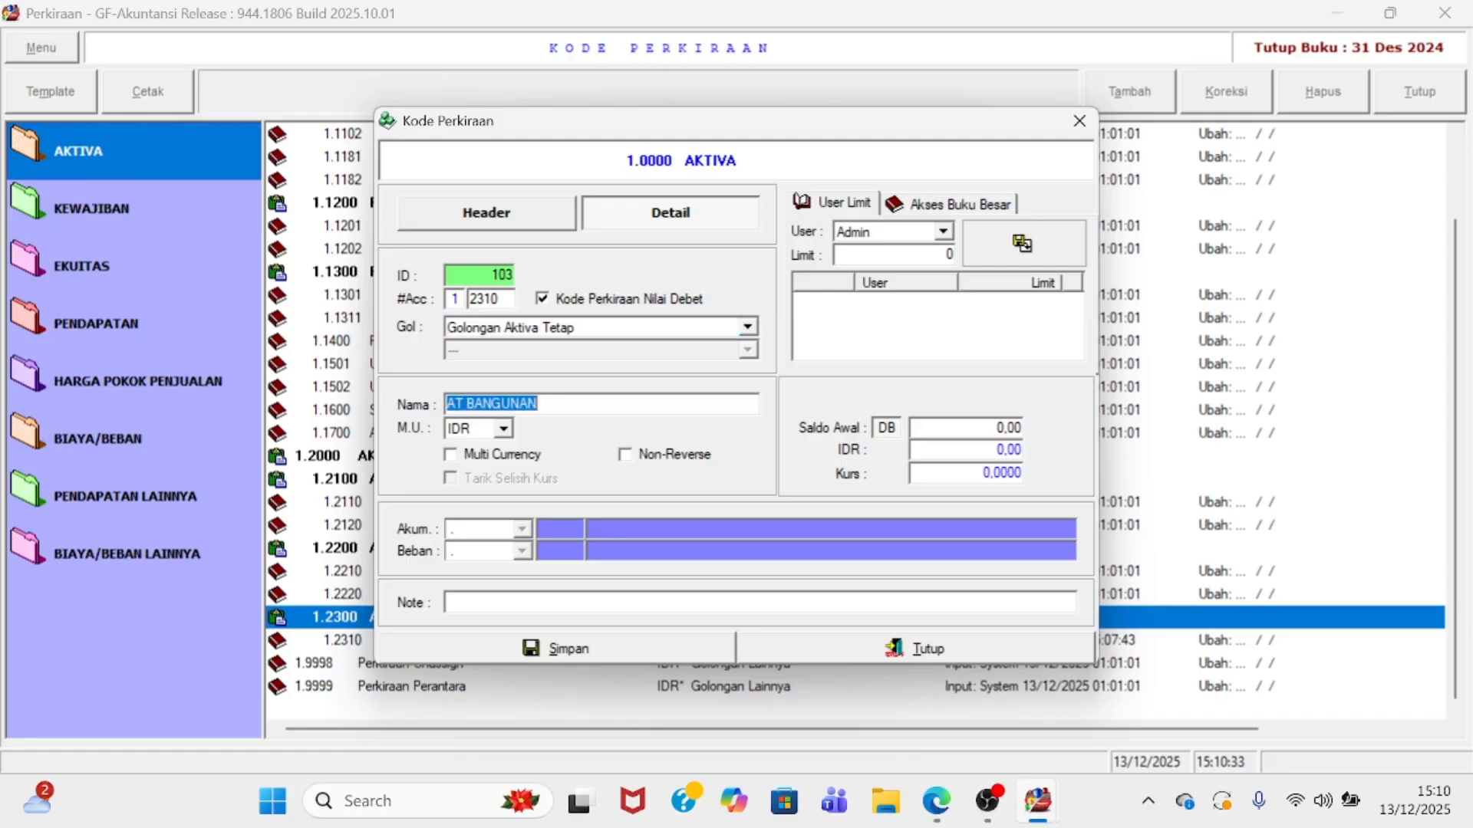
{"action": "left_click", "coordinate": [466, 405]}
{"action": "key", "text": "BackSpace"}
{"action": "key", "text": "BackSpace"}
{"action": "key", "text": "BackSpace"}
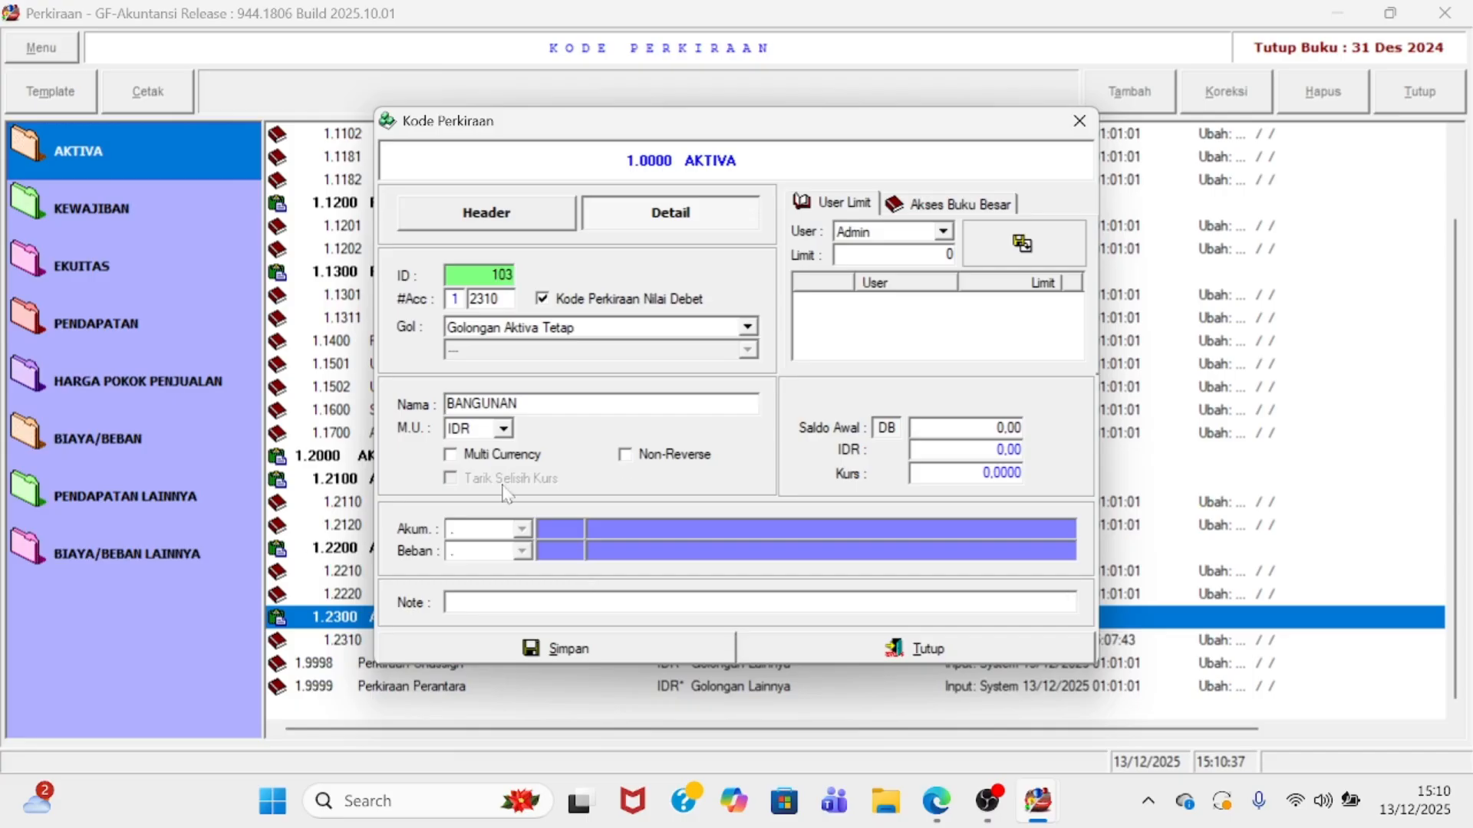
{"action": "left_click", "coordinate": [836, 652]}
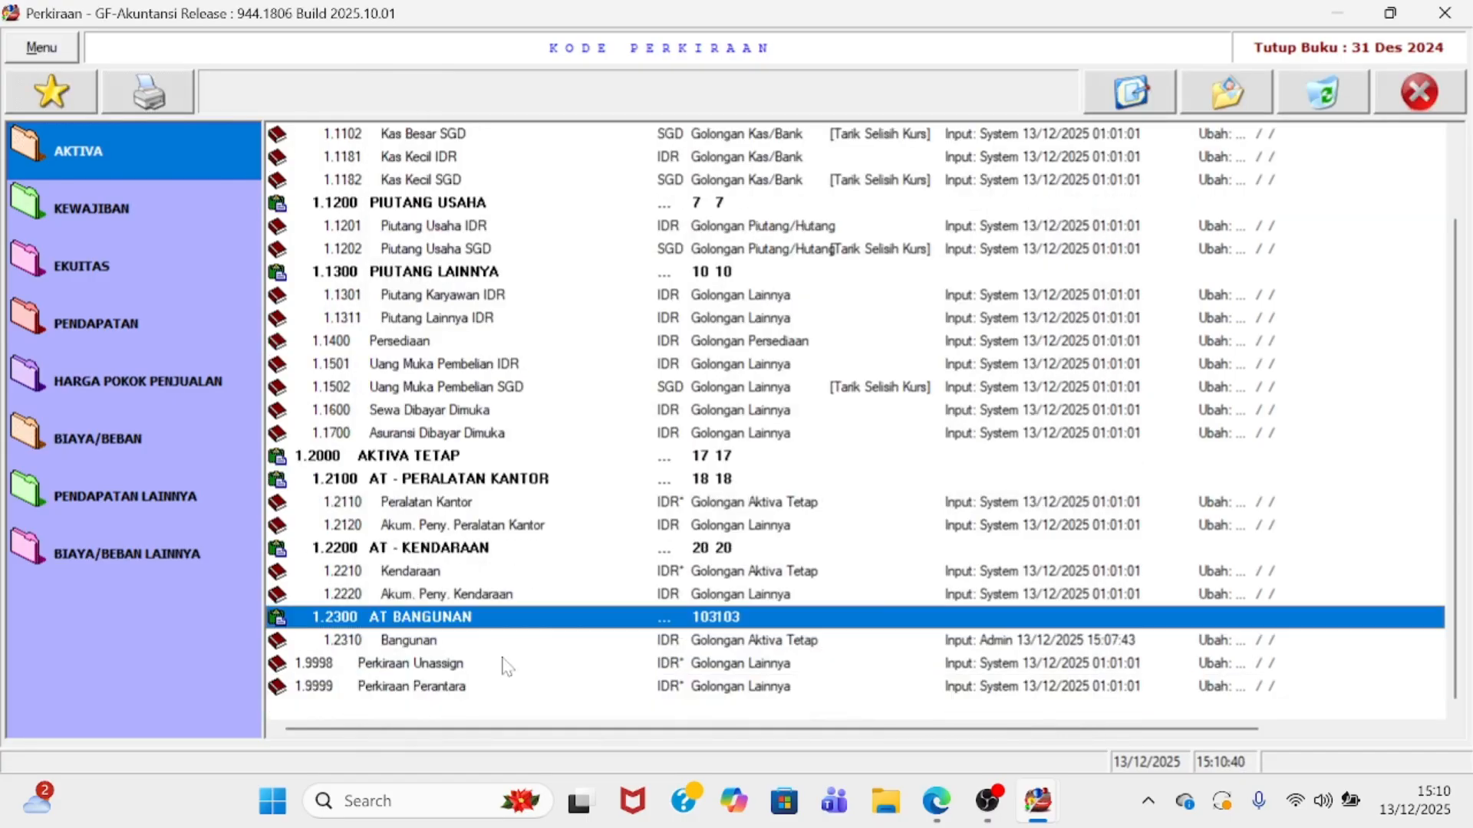
{"action": "left_click", "coordinate": [430, 645]}
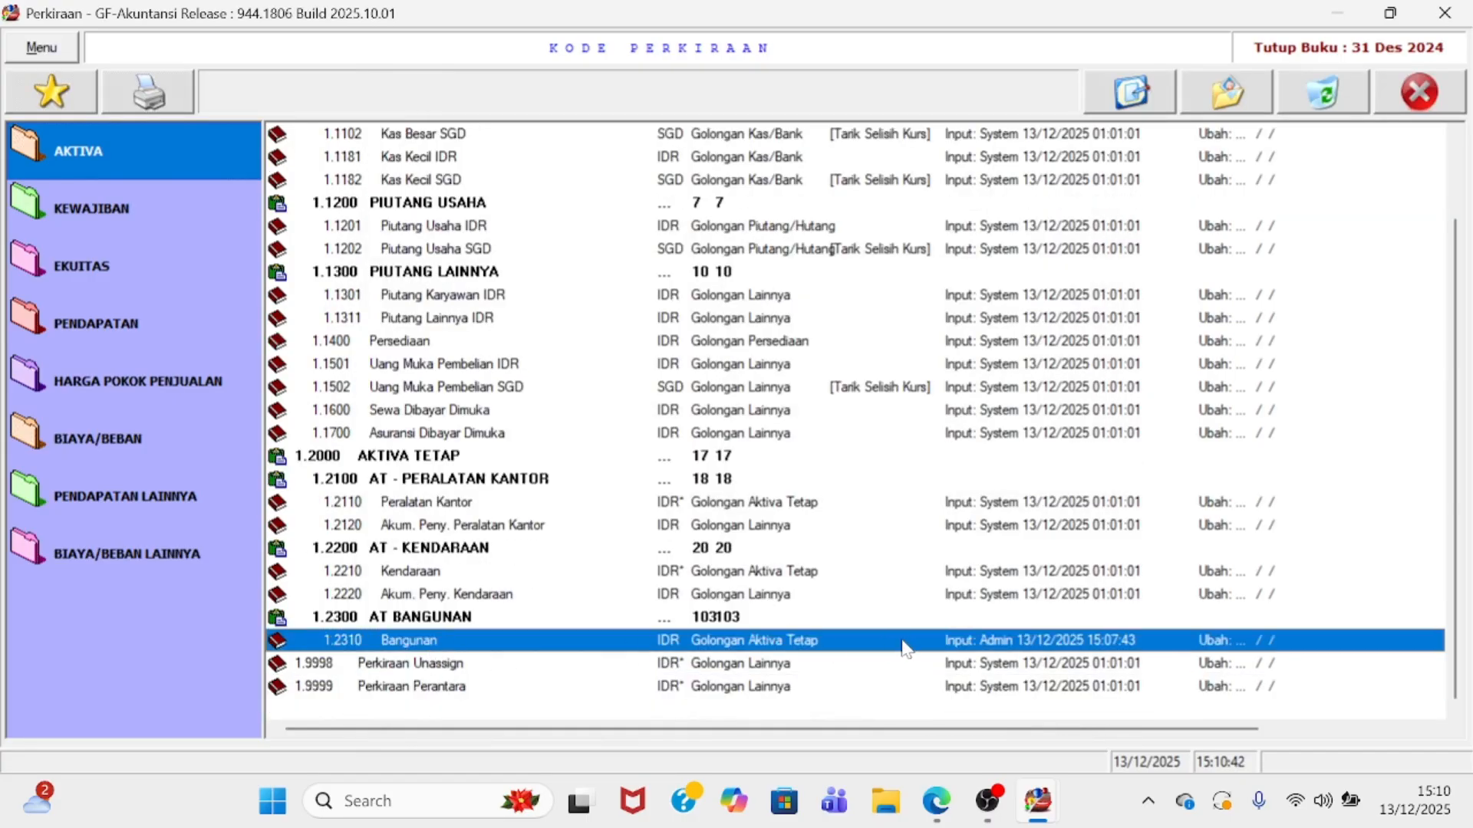
- Close the chart of accounts and open GL > Aktiva Tetap from Menu Utama
{"action": "left_click", "coordinate": [1415, 93]}
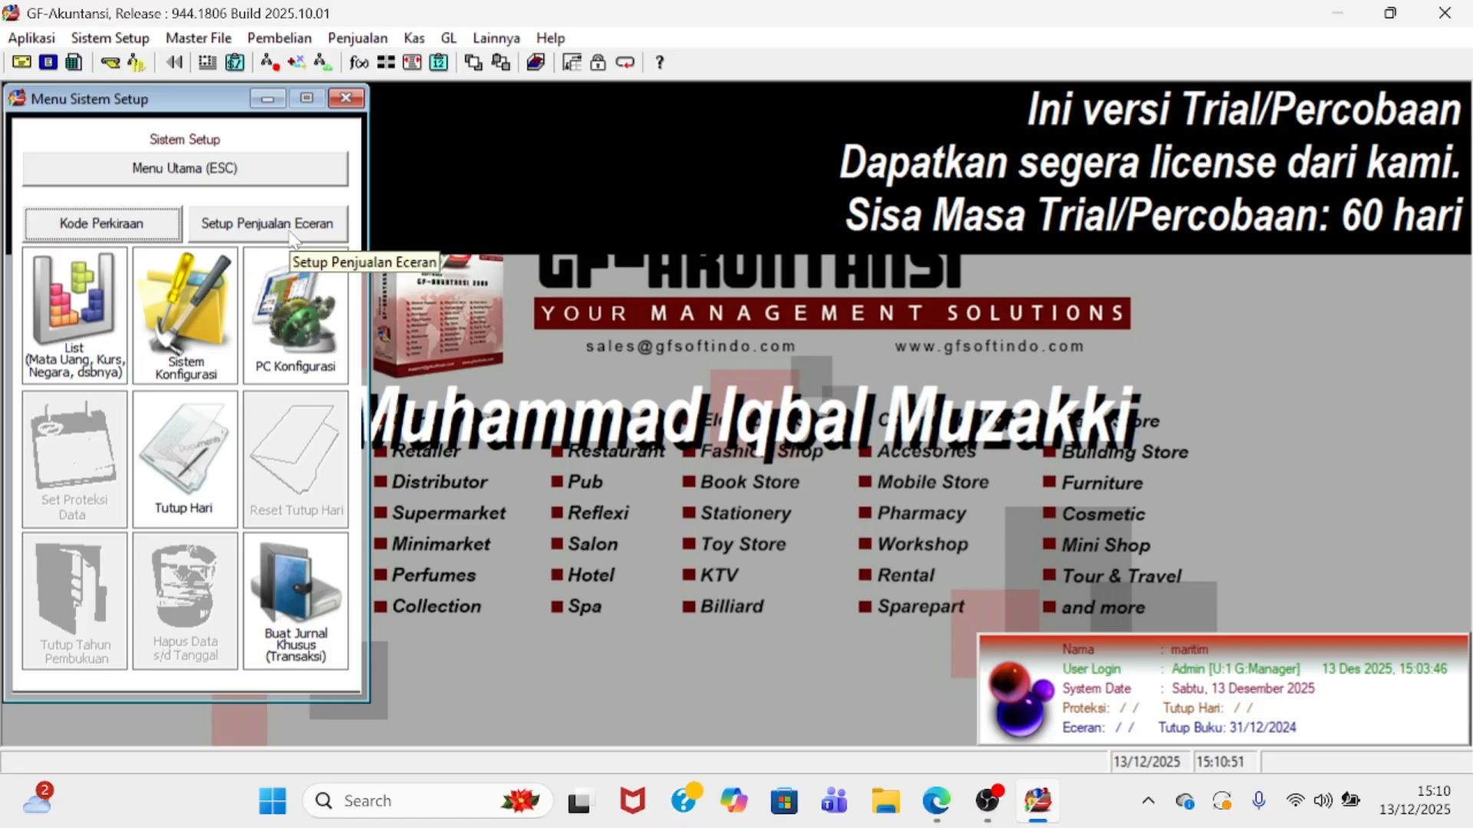
{"action": "left_click", "coordinate": [209, 181]}
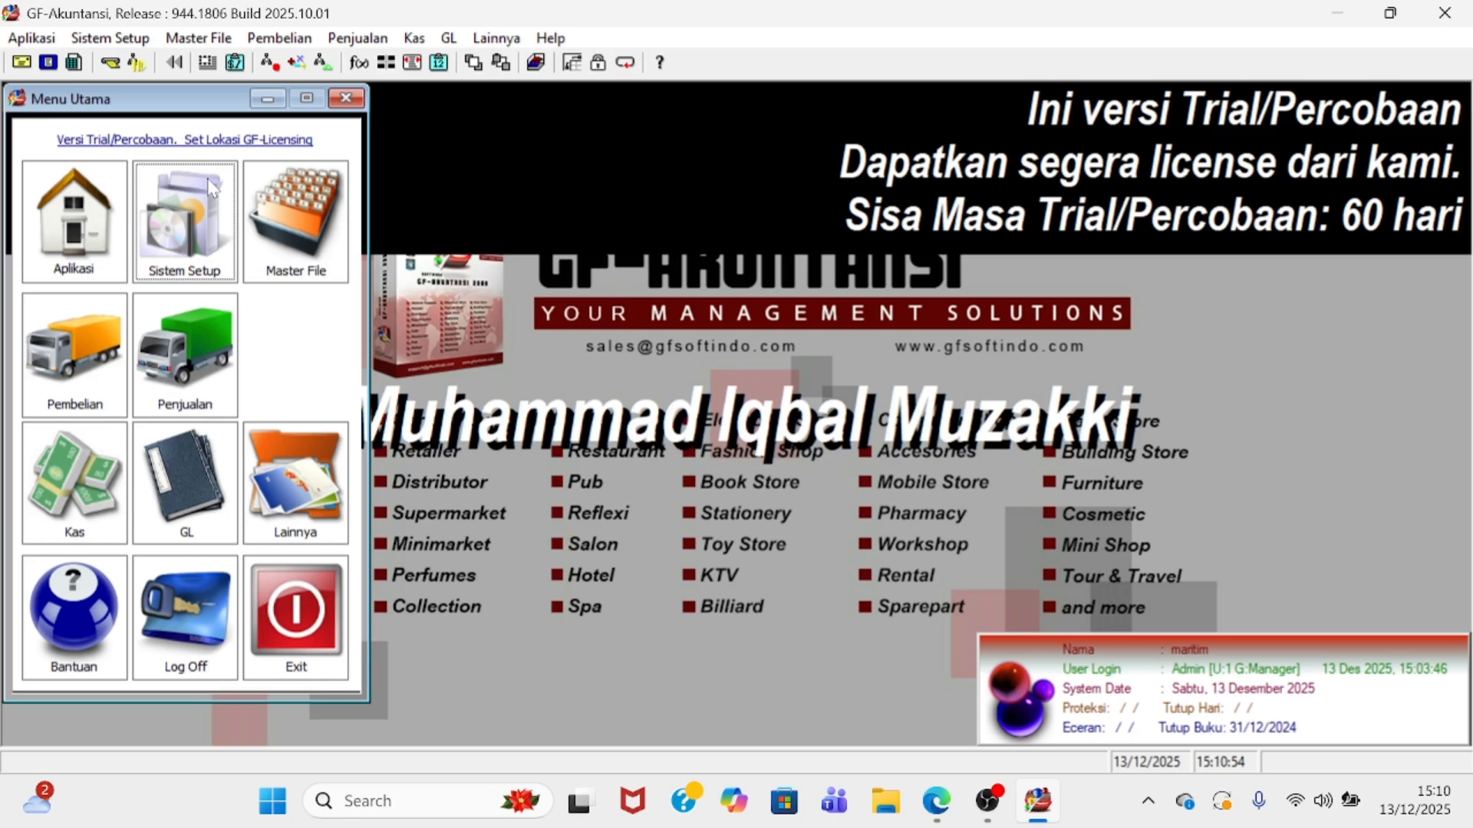
{"action": "left_click", "coordinate": [191, 478]}
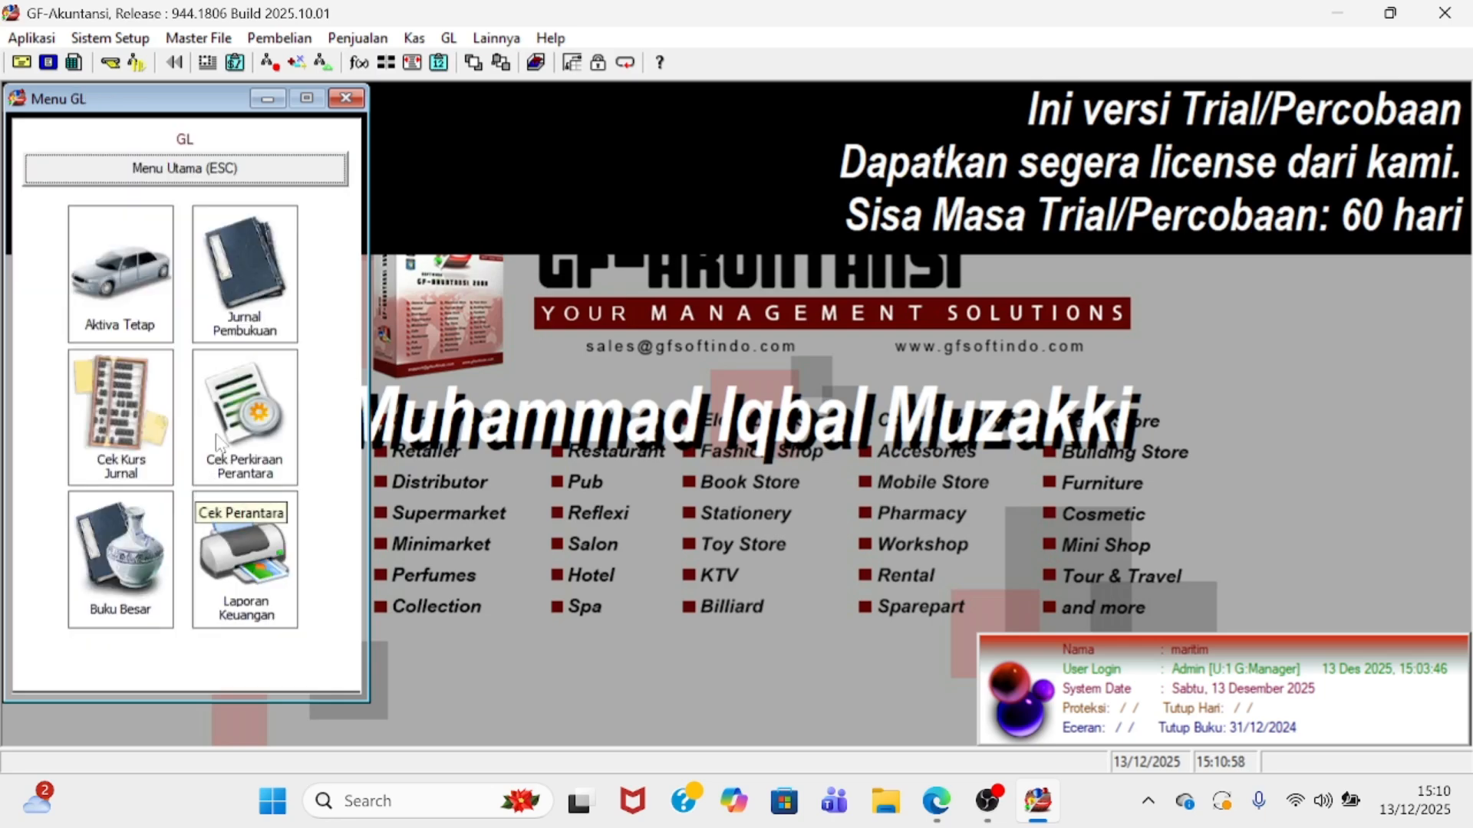
{"action": "left_click", "coordinate": [134, 311]}
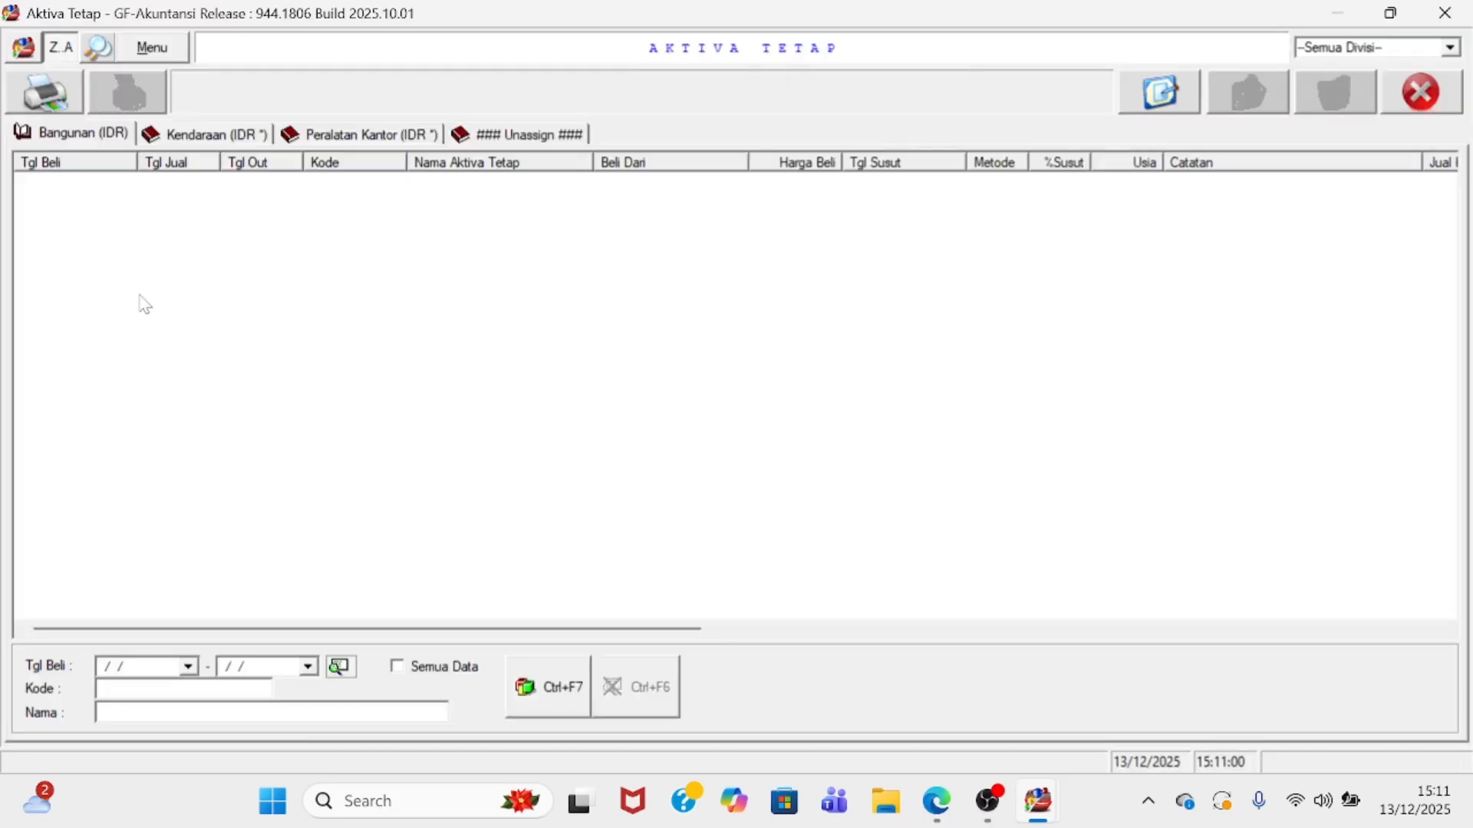
- Browse the Bangunan, Kendaraan and Peralatan Kantor categories, ending on Bangunan (IDR)
{"action": "left_click", "coordinate": [104, 143]}
{"action": "left_click", "coordinate": [197, 140]}
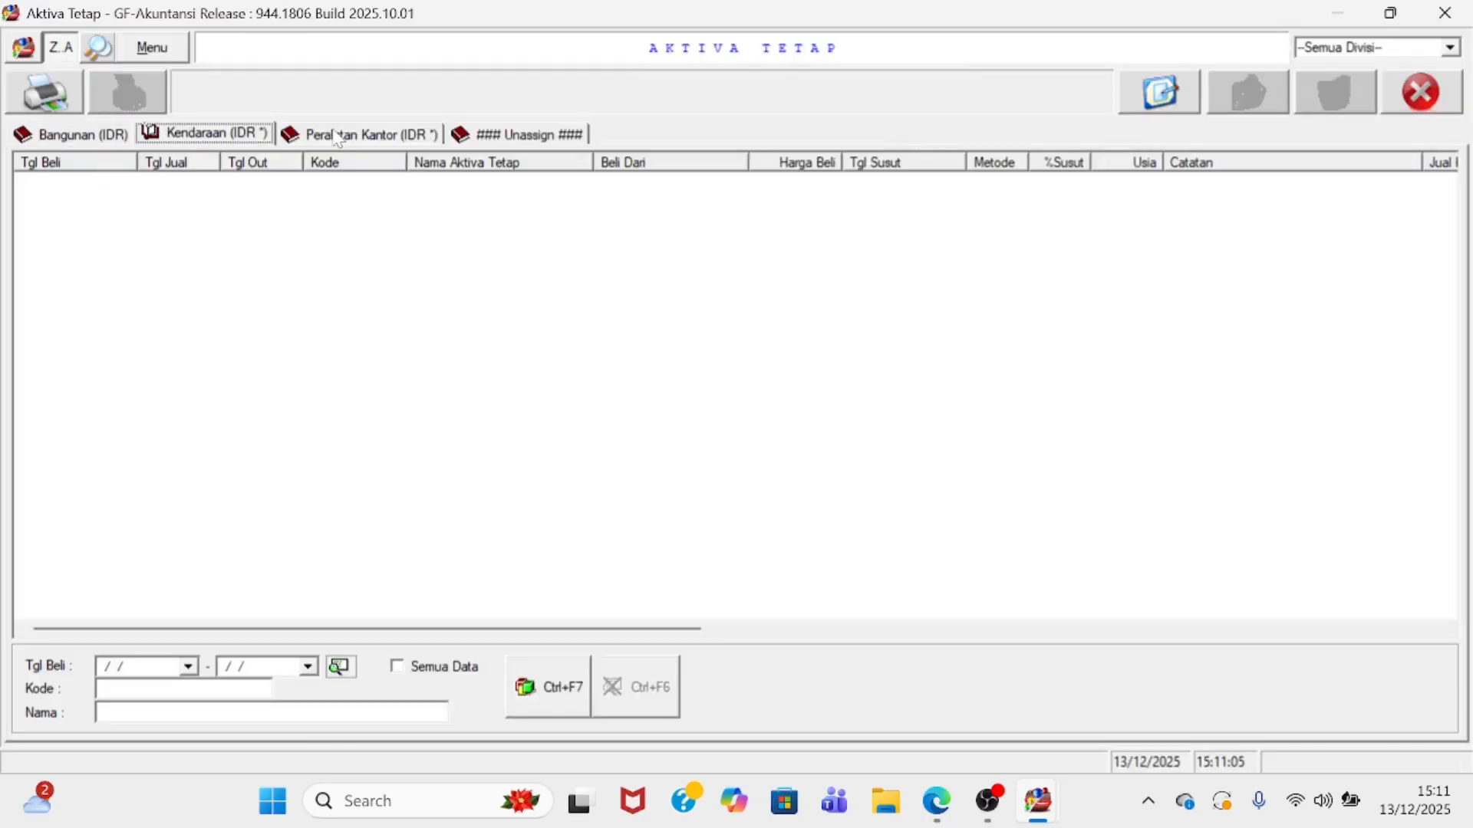
{"action": "left_click", "coordinate": [340, 141]}
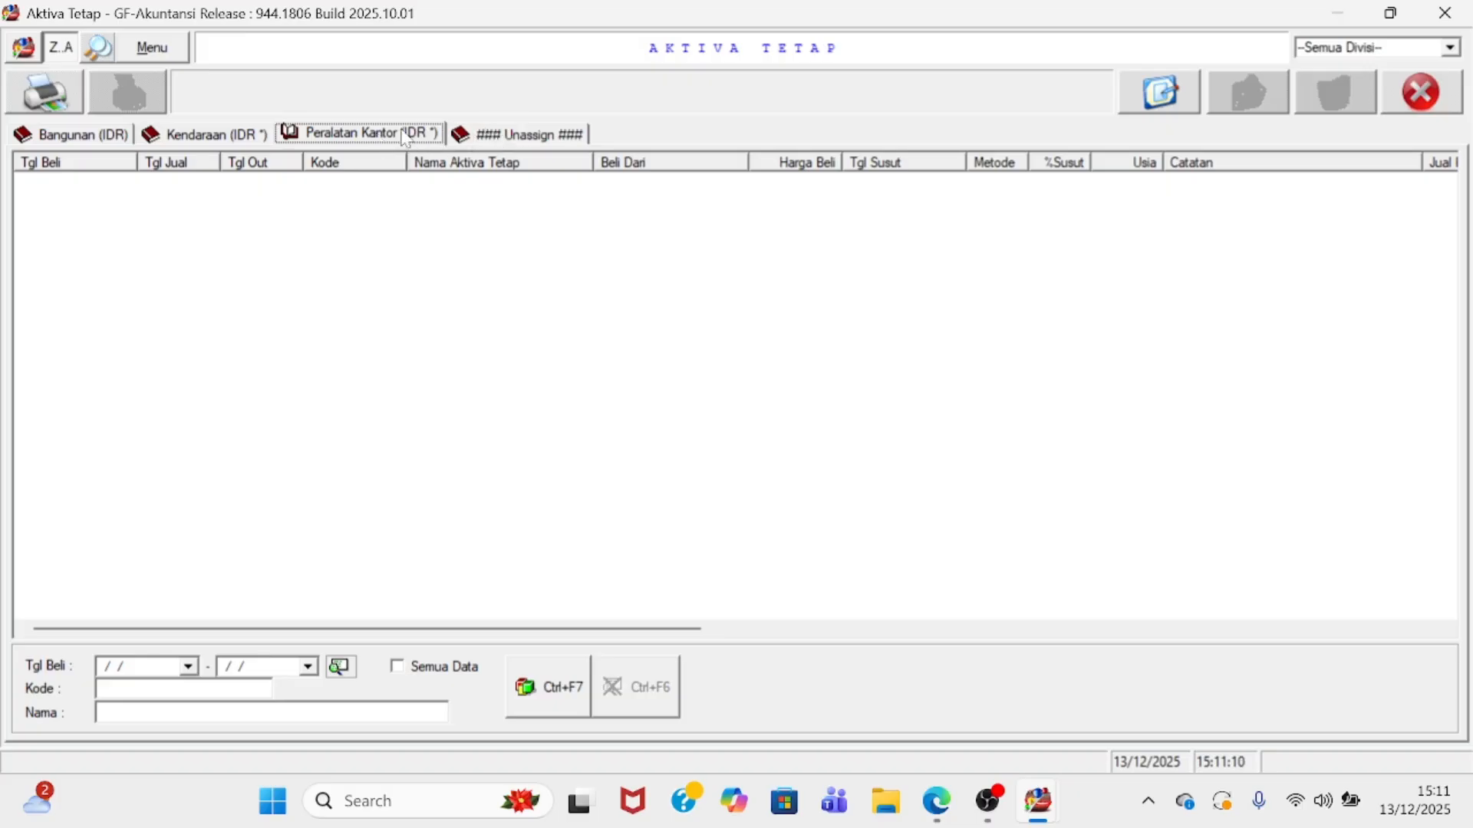
{"action": "left_click", "coordinate": [85, 144]}
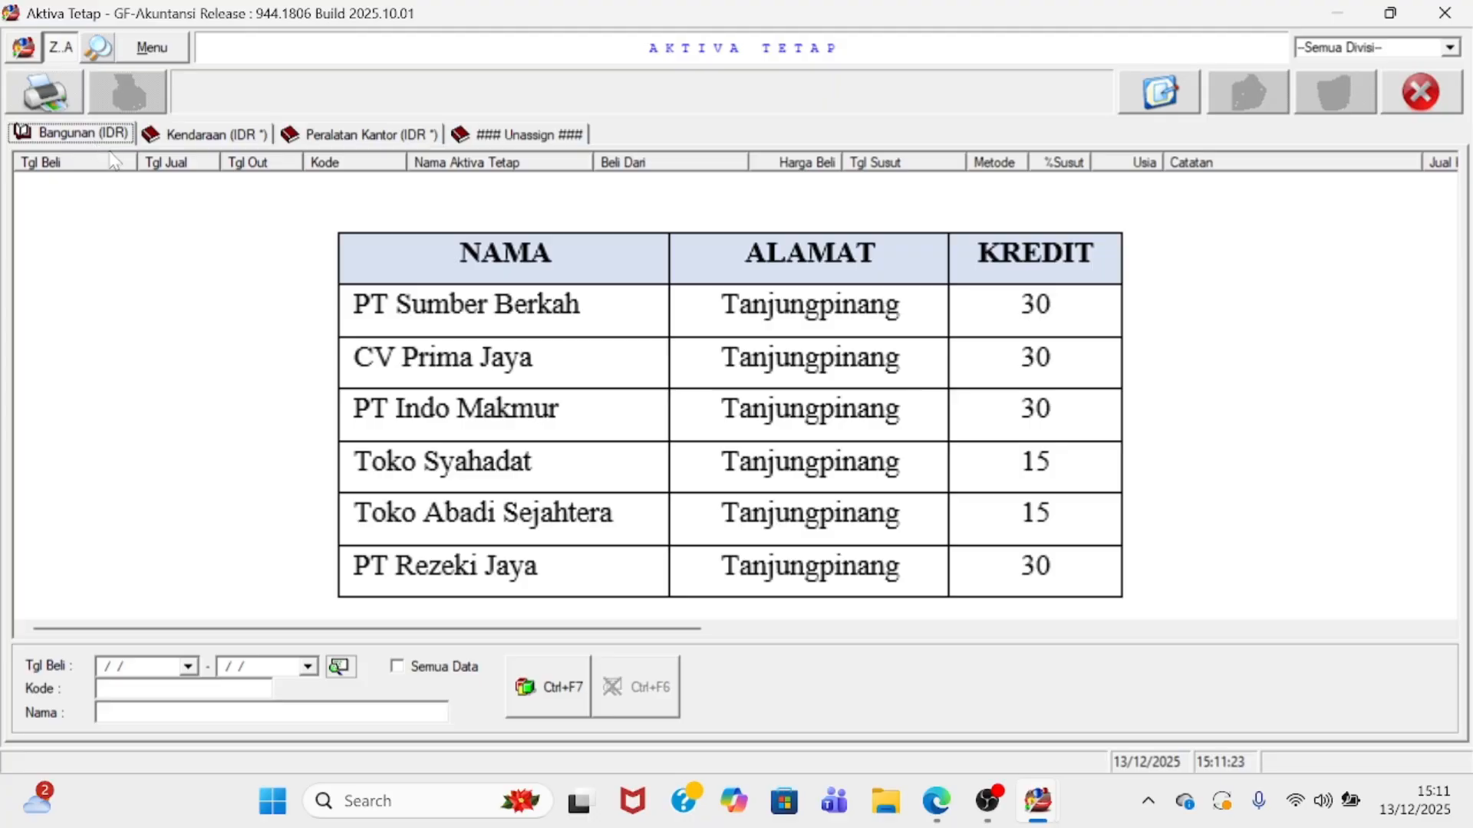
- Start a new Bangunan asset with purchase date 02/02/2024
{"action": "left_click", "coordinate": [1143, 111]}
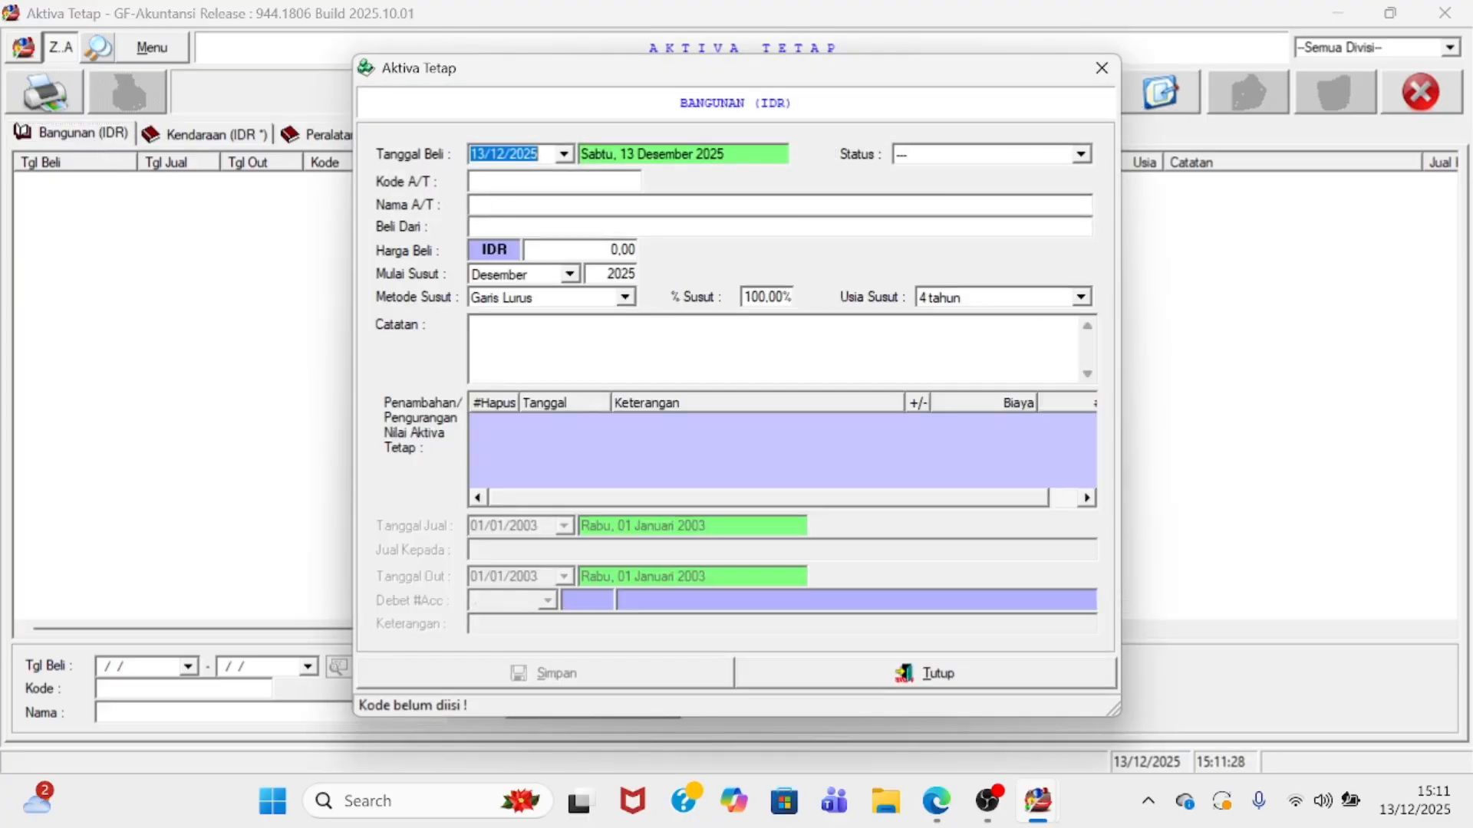
{"action": "left_click", "coordinate": [565, 156]}
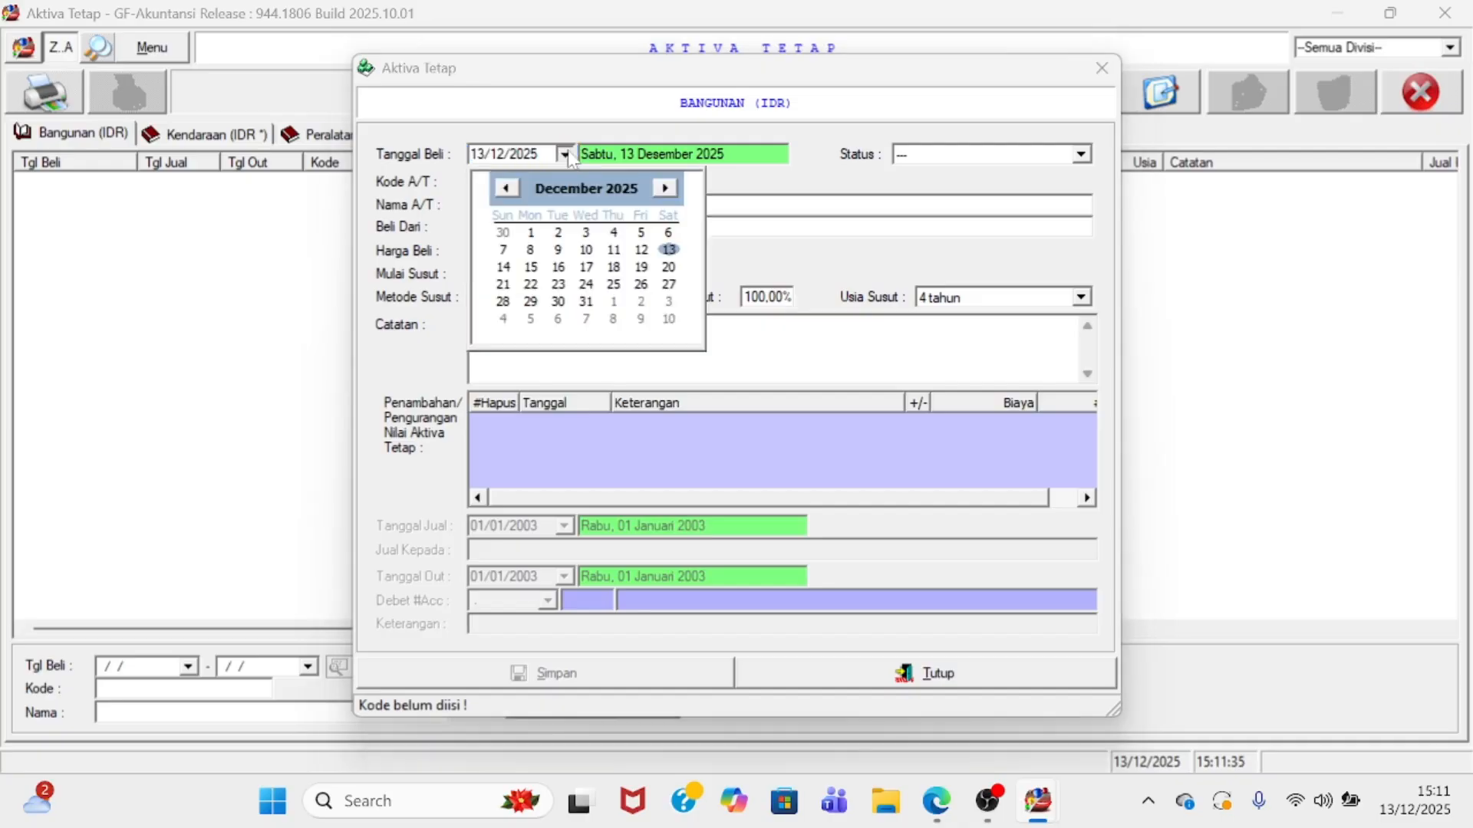
{"action": "key", "text": "Escape"}
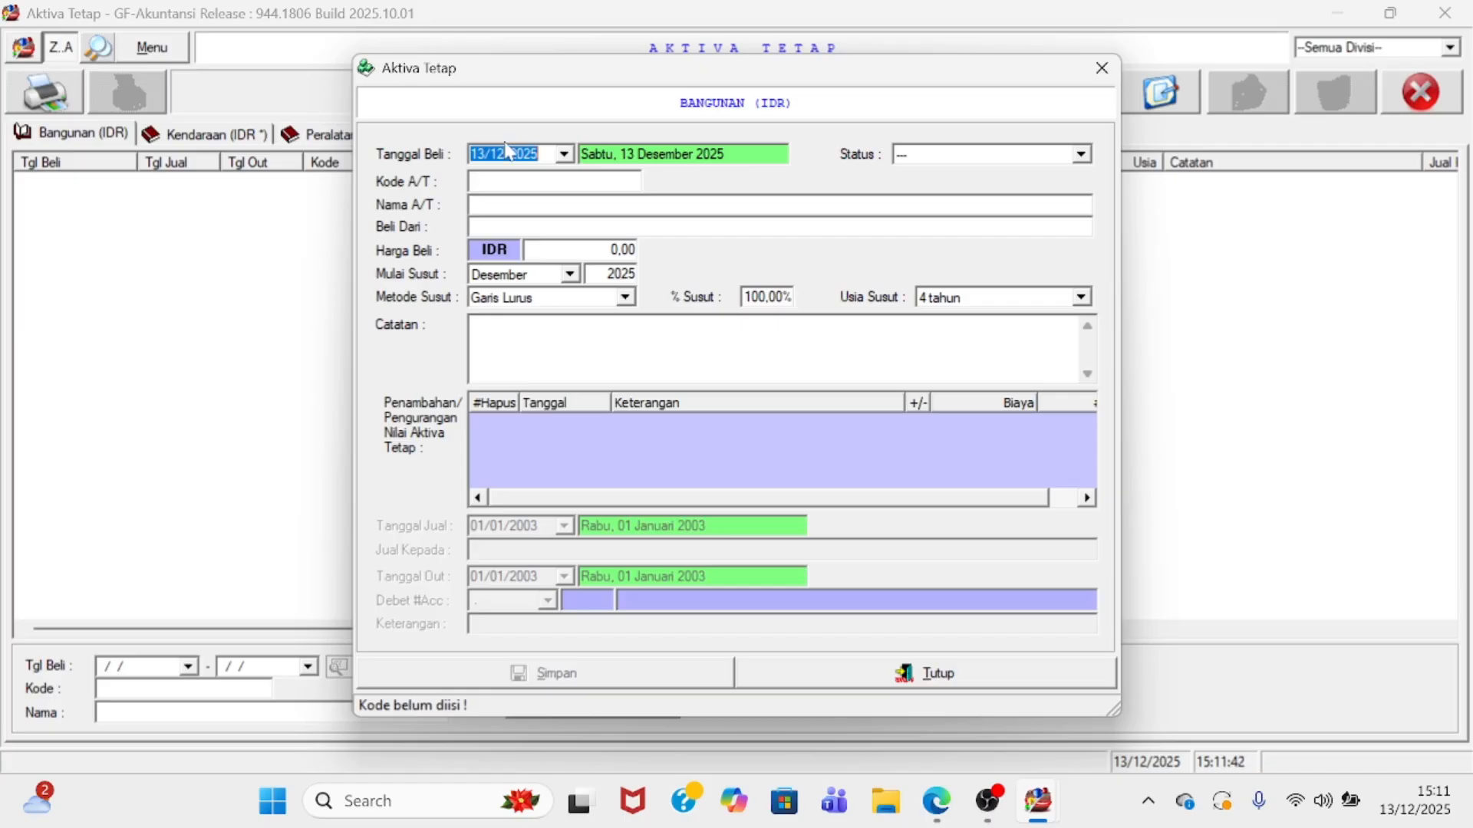
{"action": "type", "text": "2"}
{"action": "key", "text": "BackSpace"}
{"action": "type", "text": "02/02/2024"}
{"action": "key", "text": "Return"}
- Enter asset code BT0901, name 'Toko Batu 9' and purchase price 115.000
{"action": "left_click", "coordinate": [473, 181]}
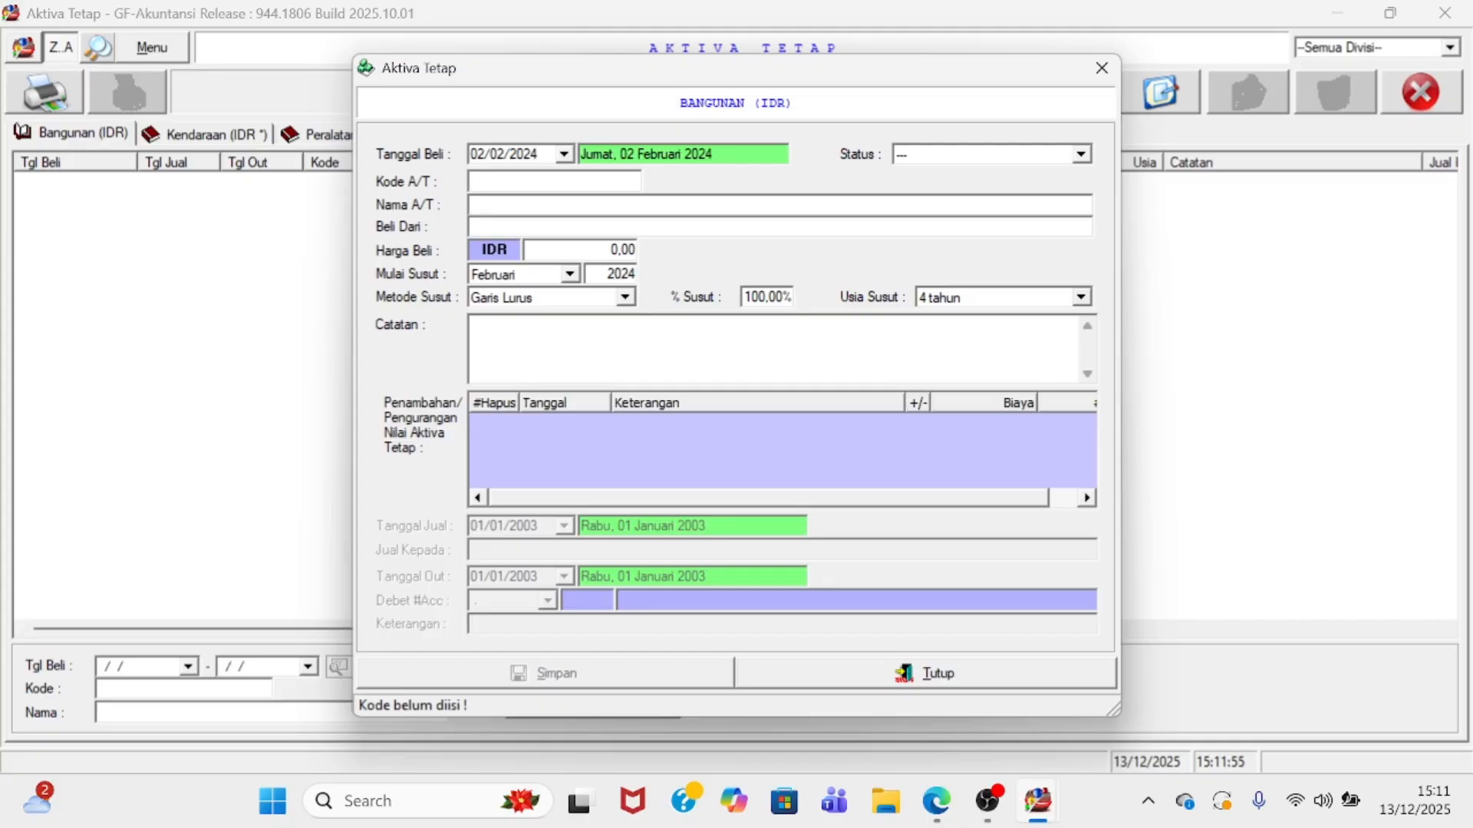
{"action": "type", "text": "BT090"}
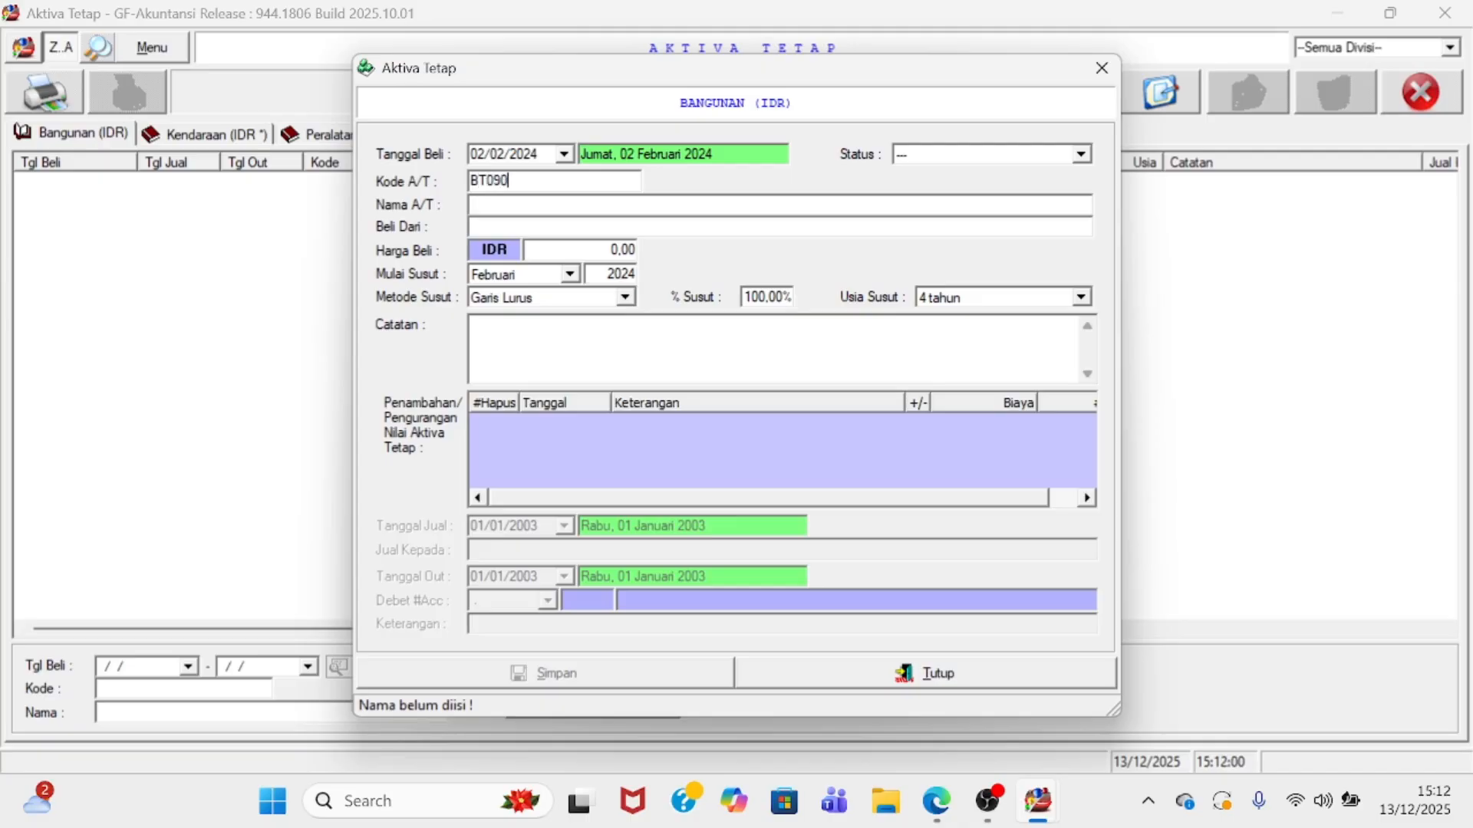
{"action": "type", "text": "1"}
{"action": "key", "text": "Tab"}
{"action": "type", "text": "Toko B"}
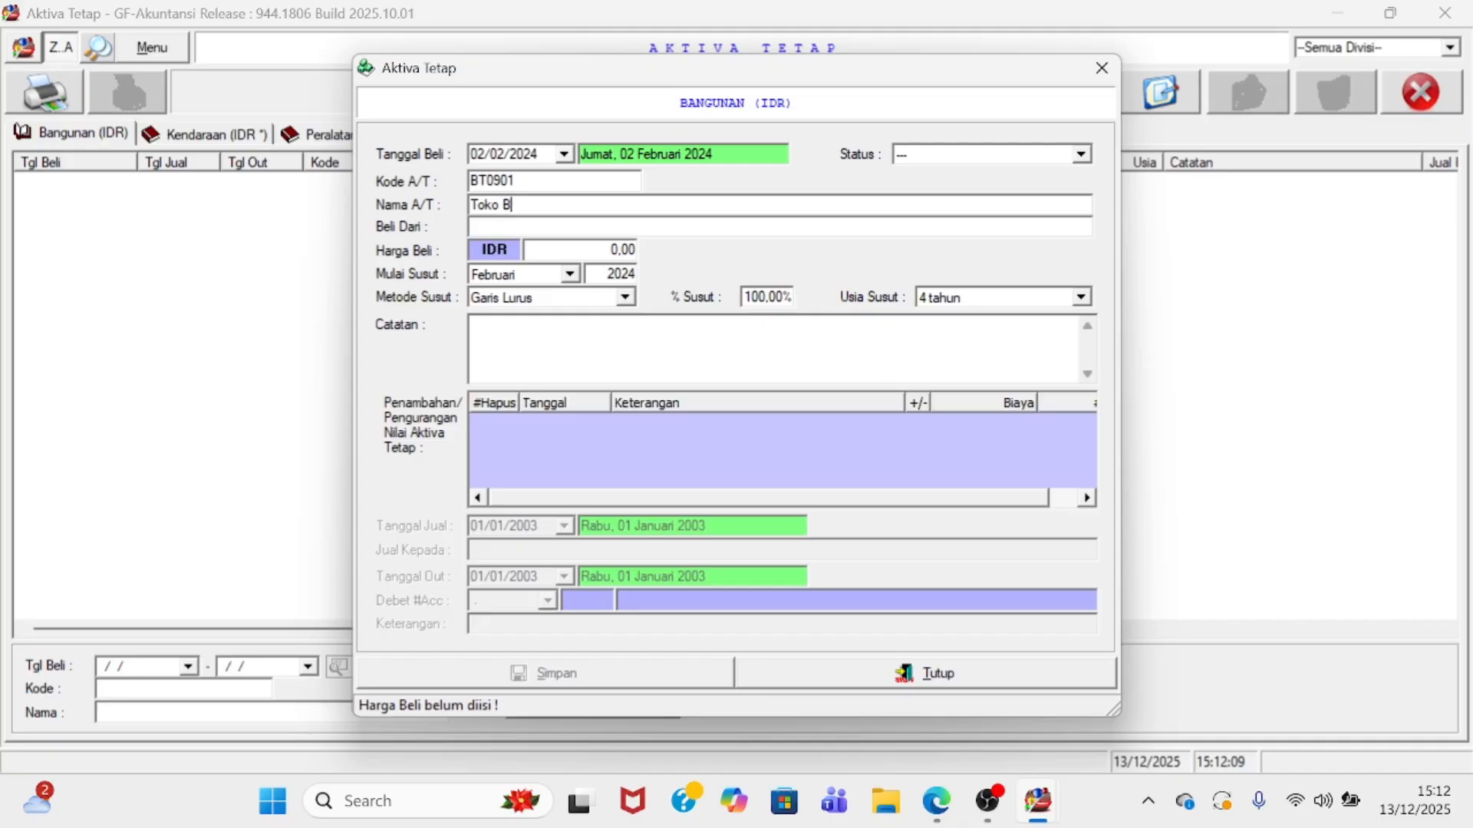
{"action": "type", "text": "atu 9"}
{"action": "left_click", "coordinate": [597, 250]}
{"action": "type", "text": "115."}
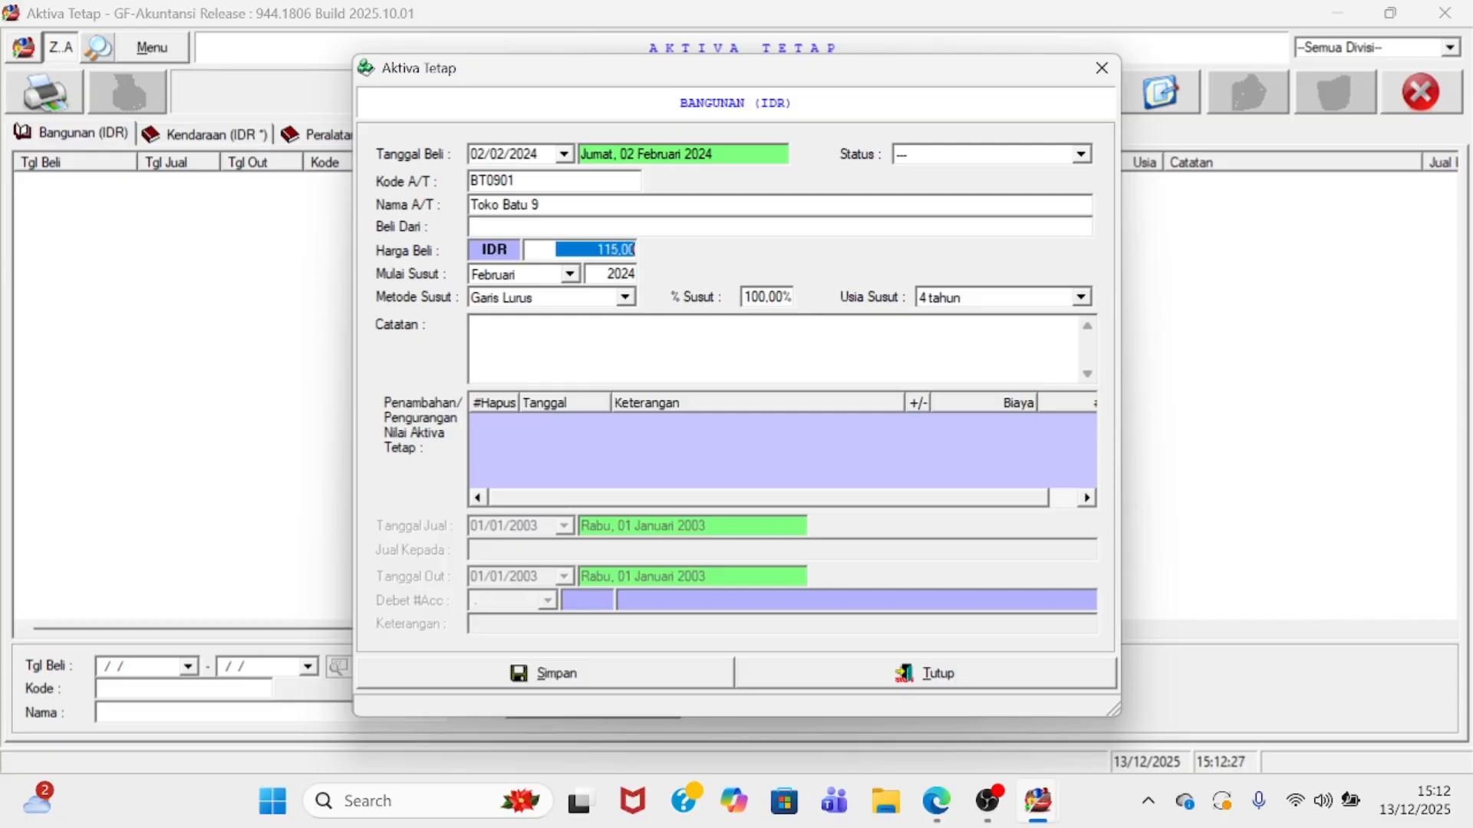
{"action": "type", "text": "000"}
- Set the useful life to 10 tahun and save the asset
{"action": "left_click", "coordinate": [919, 305]}
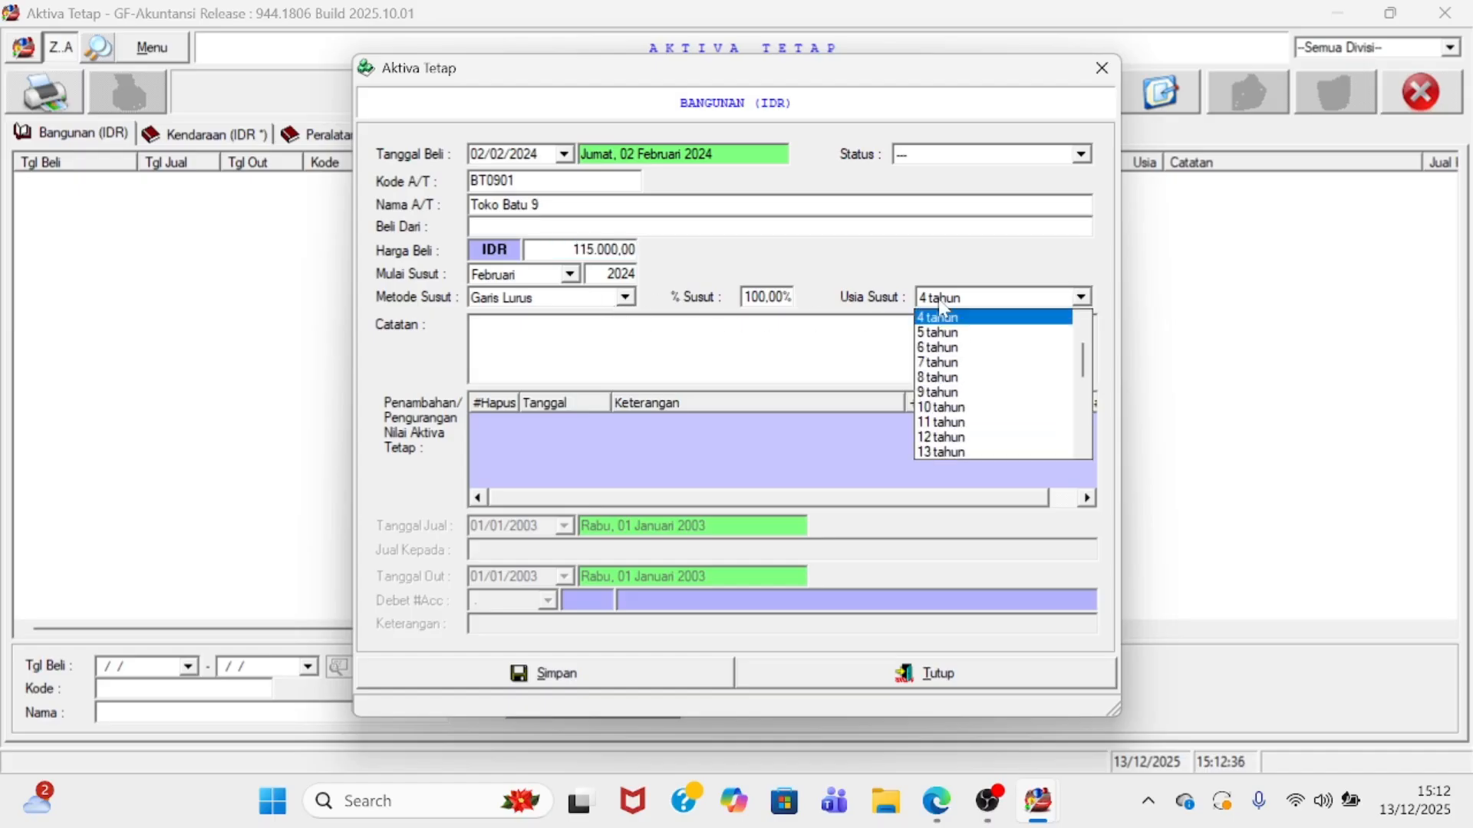
{"action": "left_click", "coordinate": [953, 408]}
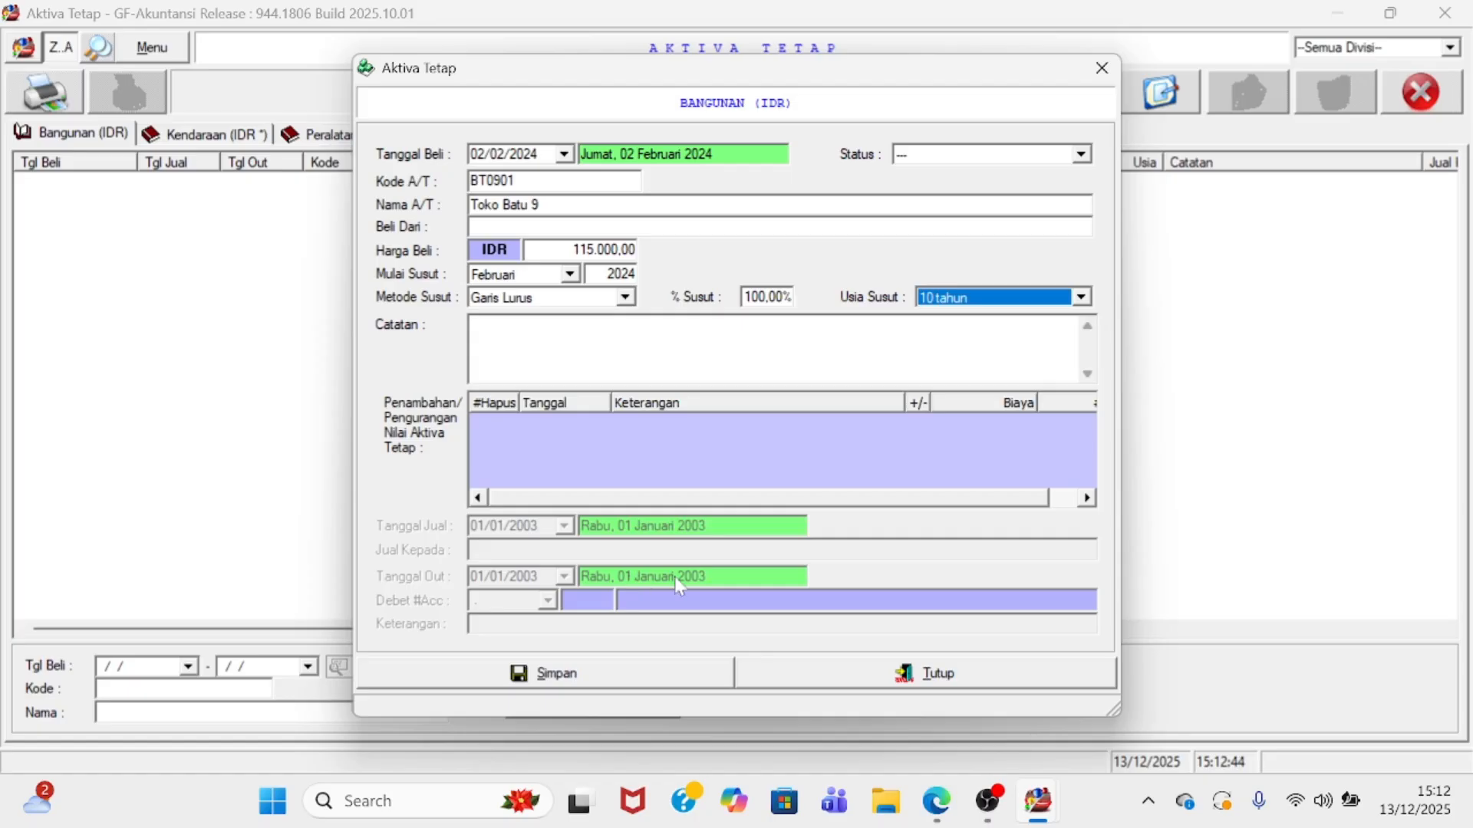
{"action": "left_click", "coordinate": [616, 677]}
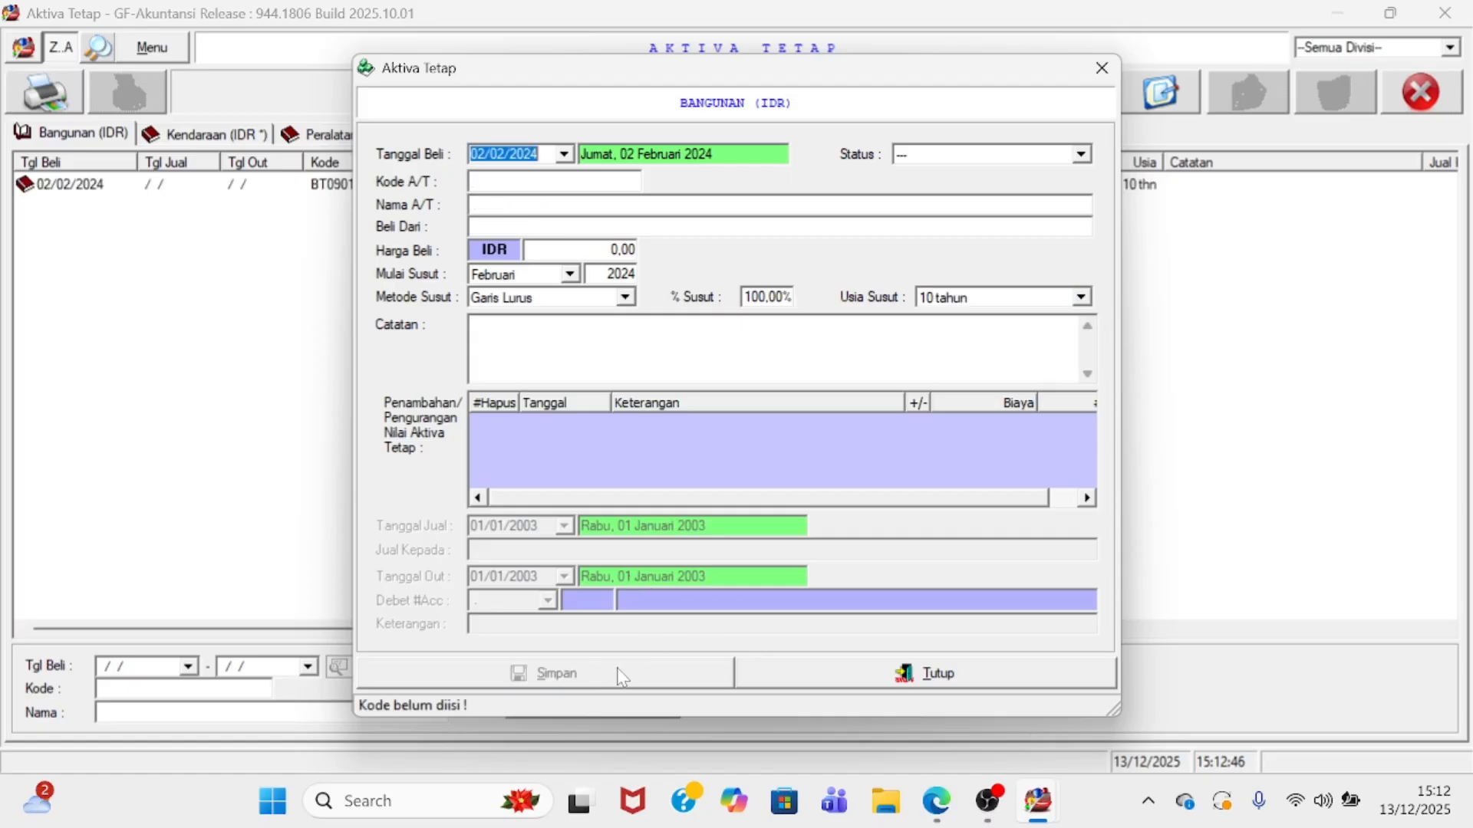
{"action": "left_click", "coordinate": [815, 678]}
- Select the Toko Batu 9 asset, then go to Master File > Vendor
{"action": "left_click", "coordinate": [217, 186]}
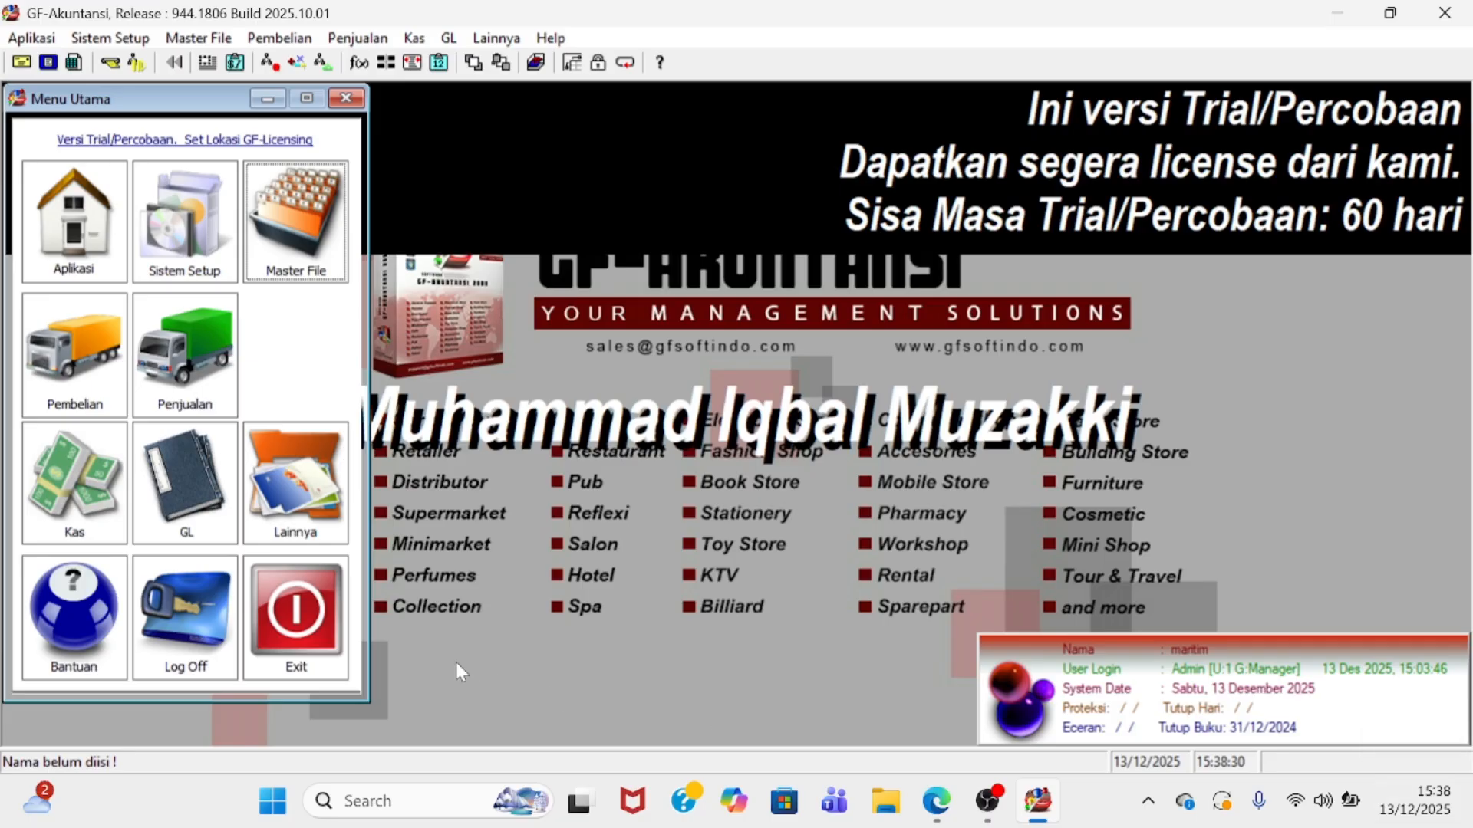
{"action": "left_click", "coordinate": [295, 257]}
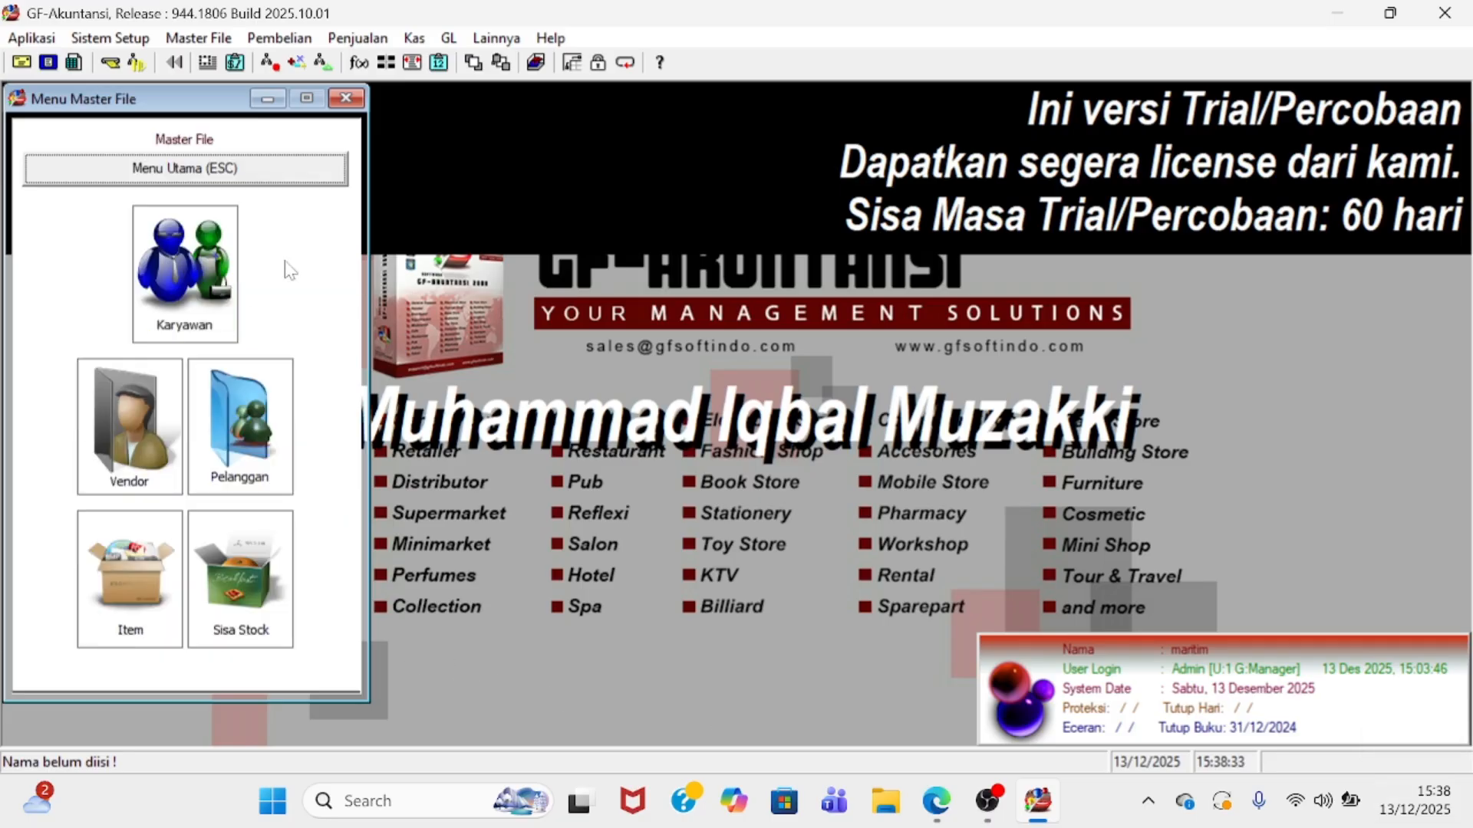
{"action": "left_click", "coordinate": [135, 430]}
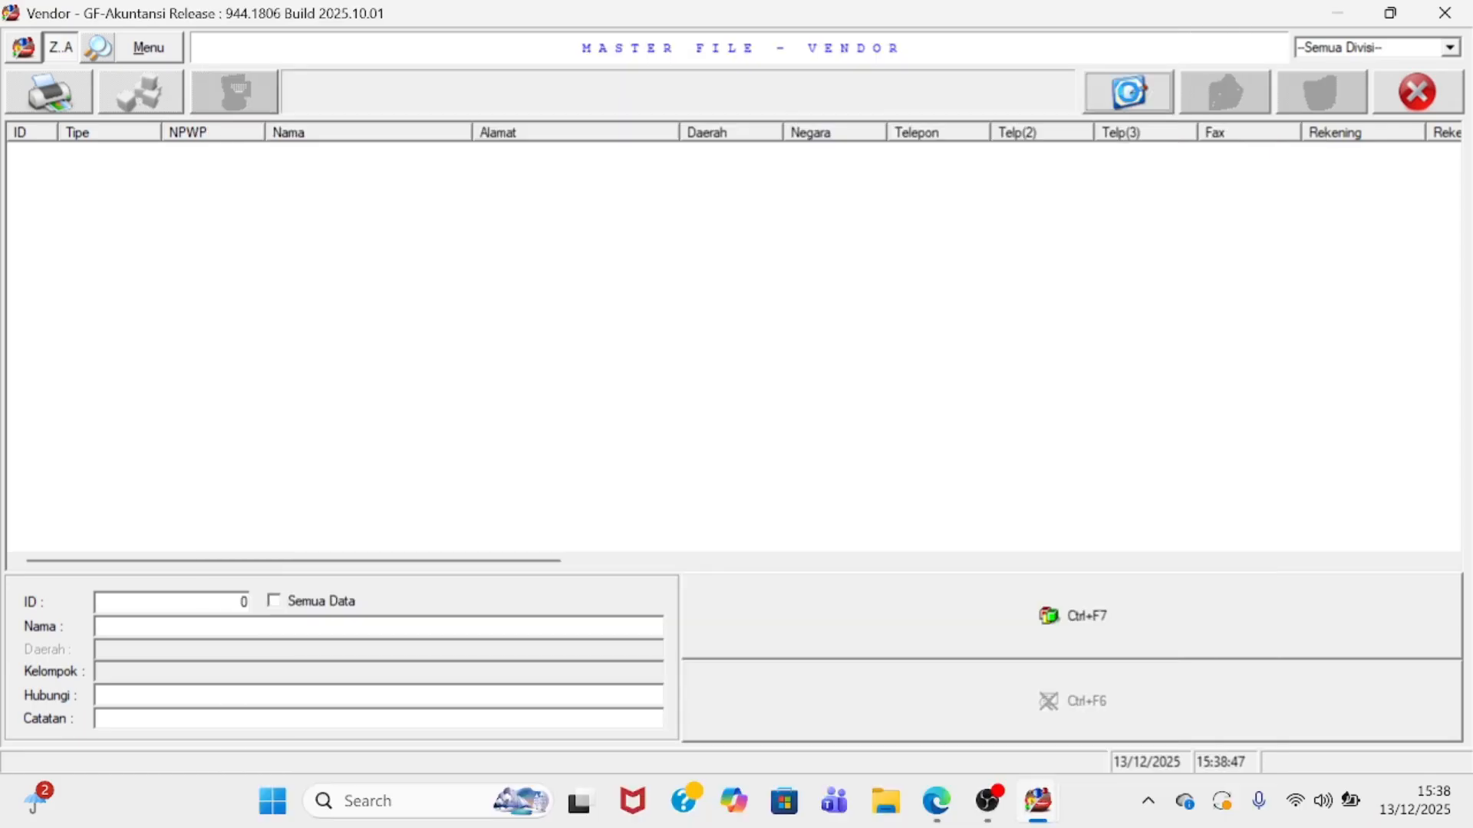
- Create vendor 'PT SUMBER BERKAH' with address TANJUNGPINANG and 30 days credit, then save
{"action": "left_click", "coordinate": [1127, 92]}
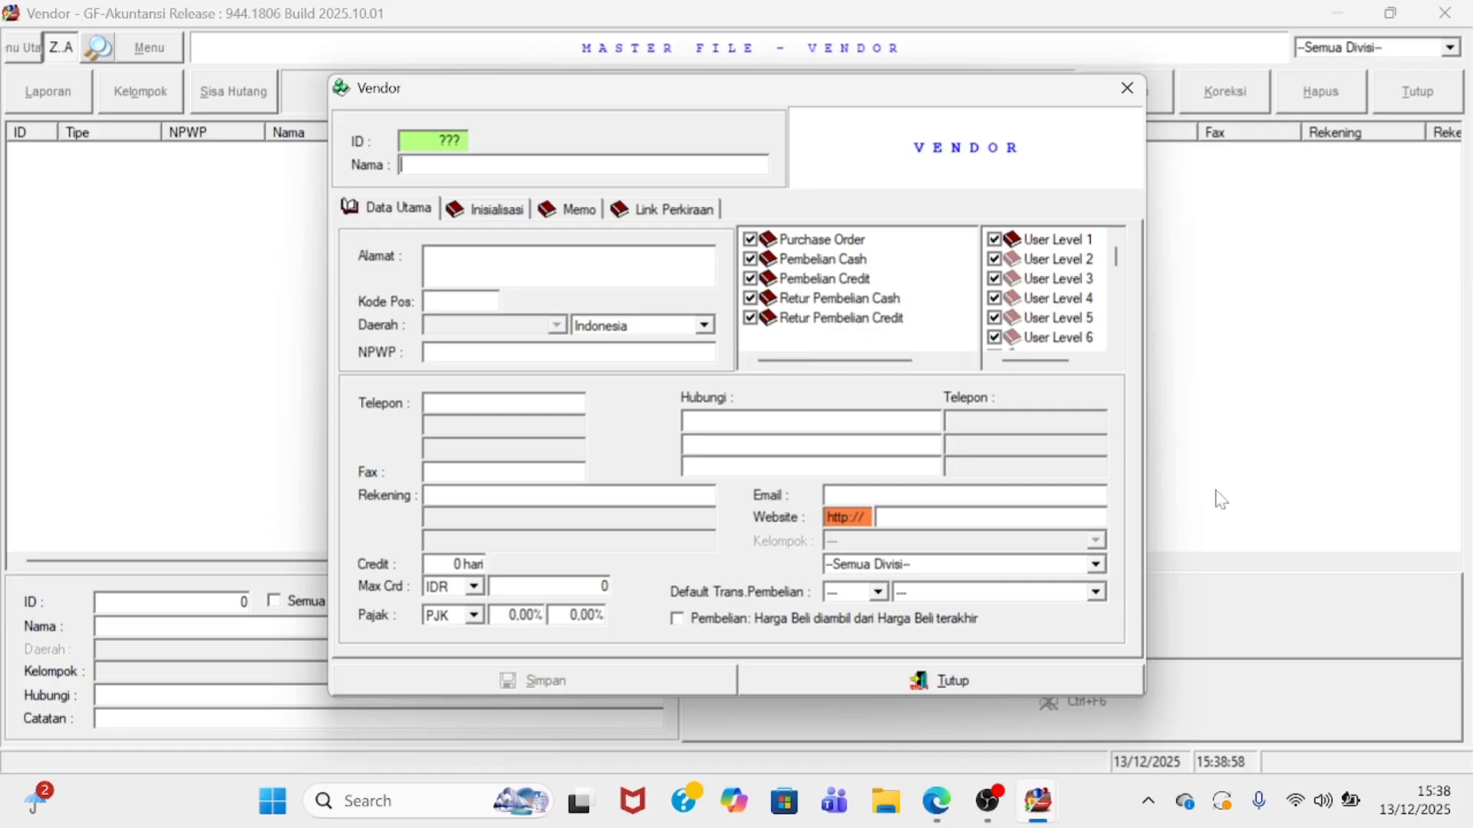
{"action": "type", "text": "P"}
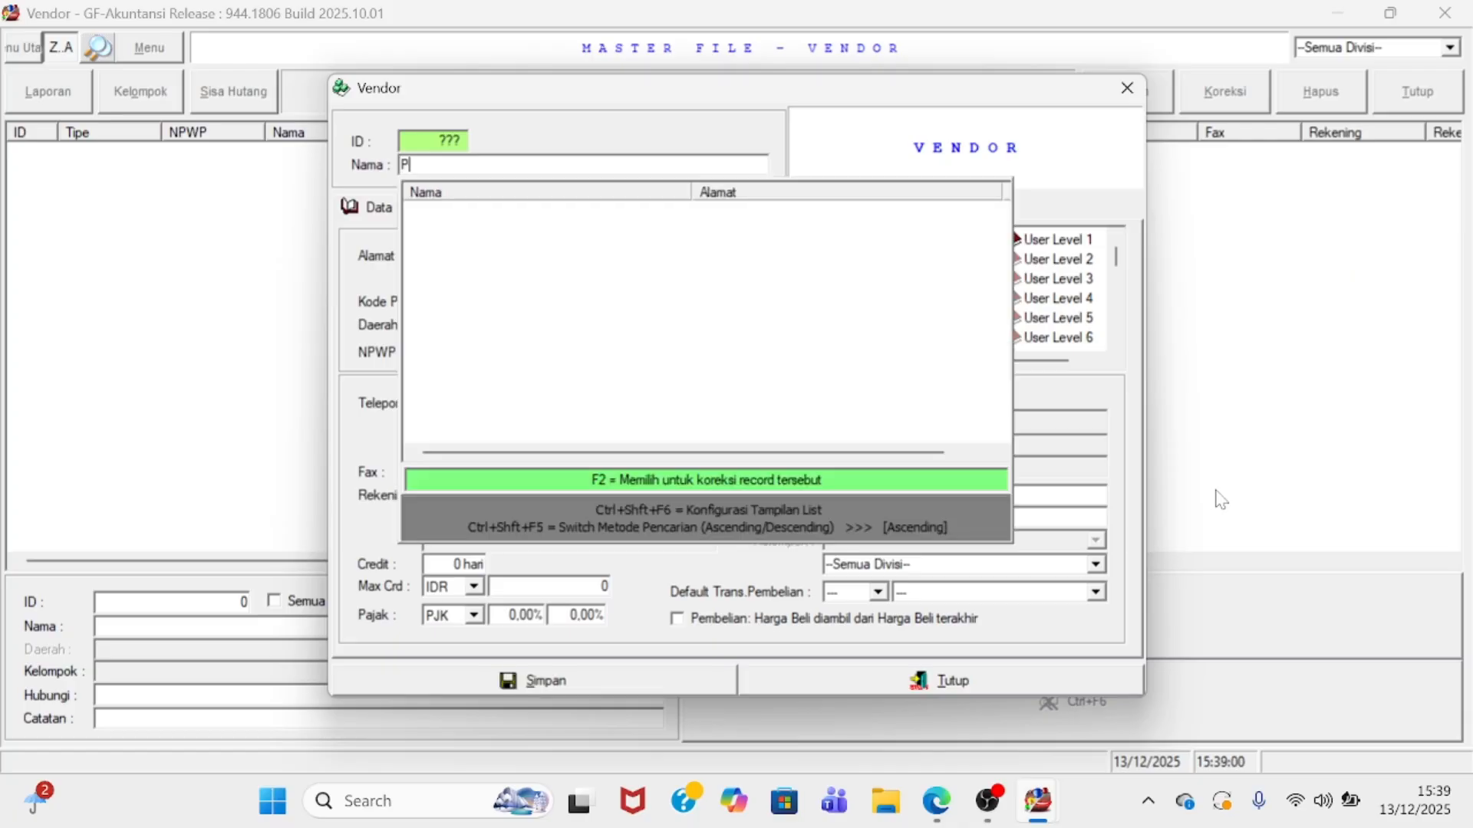
{"action": "type", "text": "T SUMBER BERKAH"}
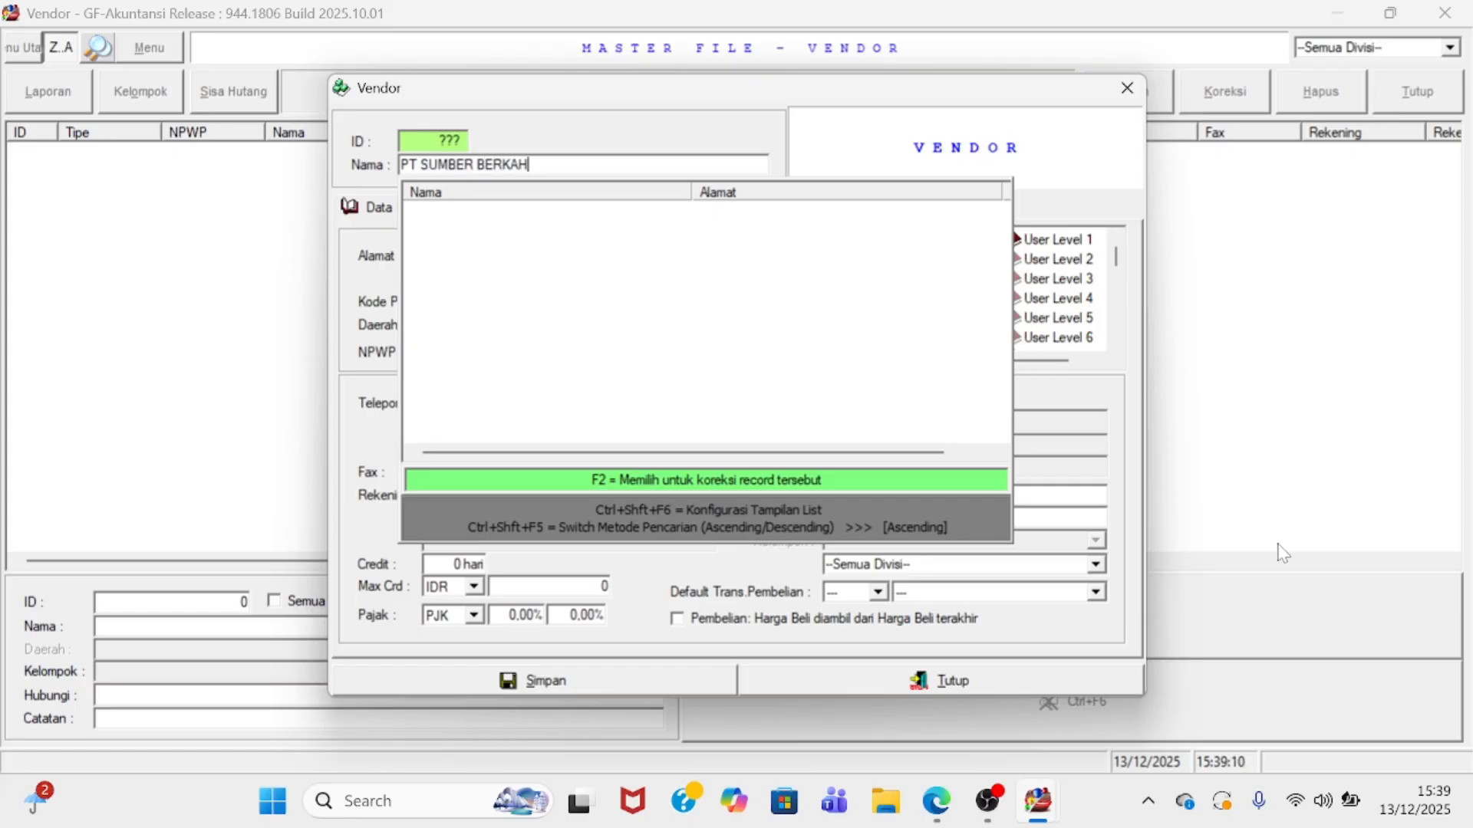
{"action": "key", "text": "Return"}
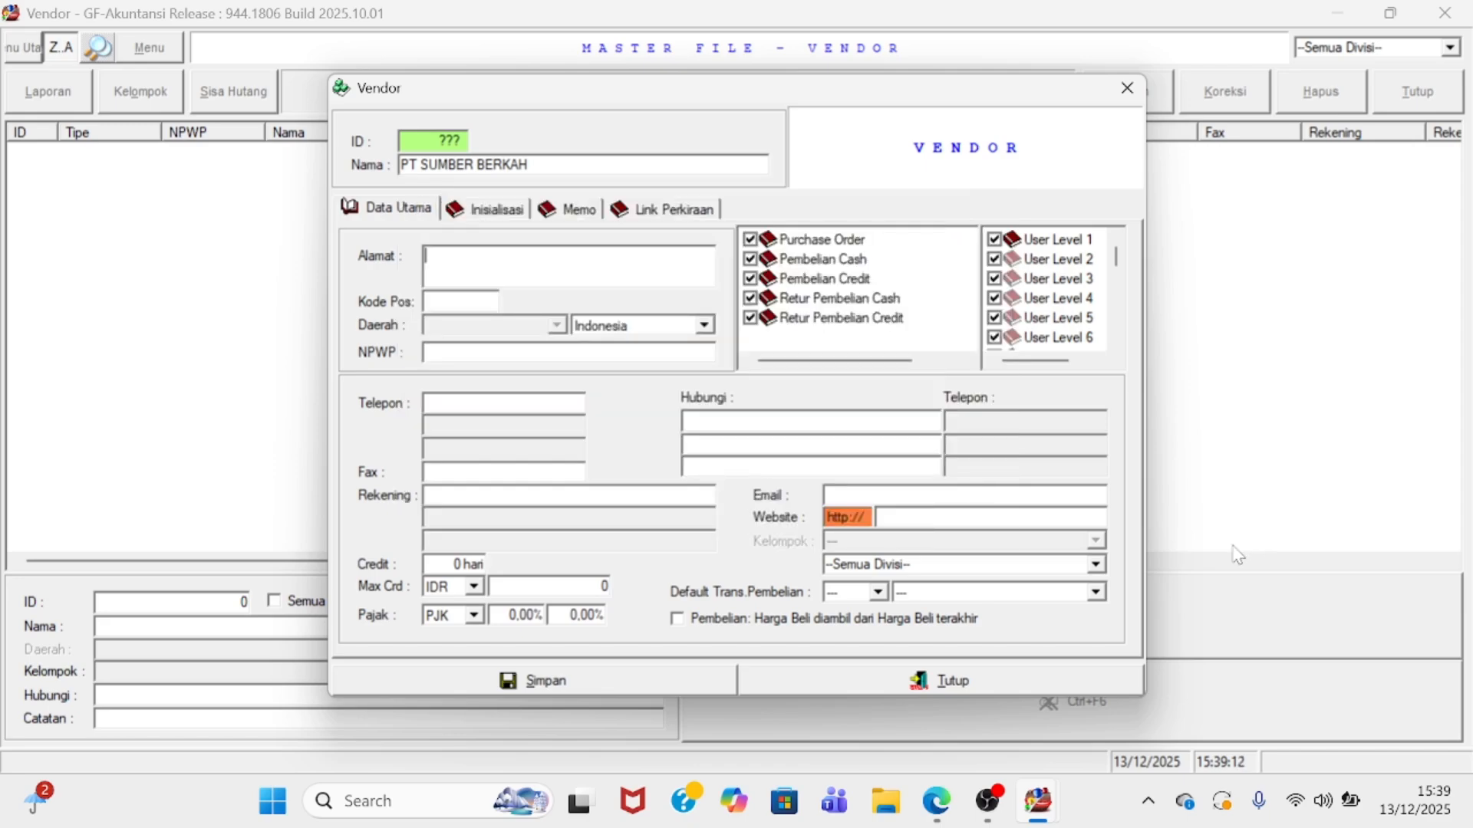
{"action": "type", "text": "TANJUNGPINANG"}
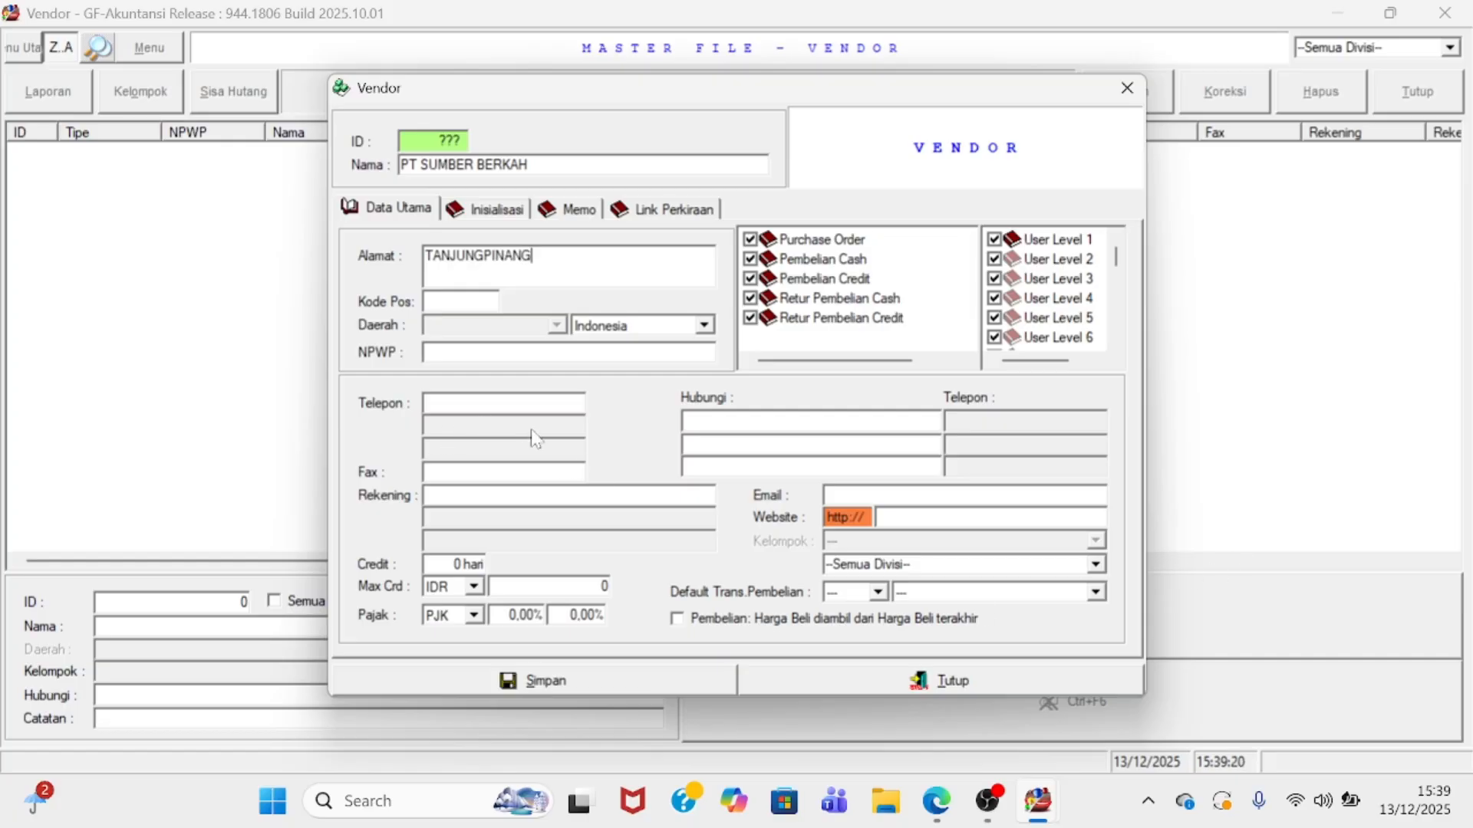
{"action": "left_click", "coordinate": [468, 564]}
{"action": "type", "text": "30"}
{"action": "left_click", "coordinate": [618, 675]}
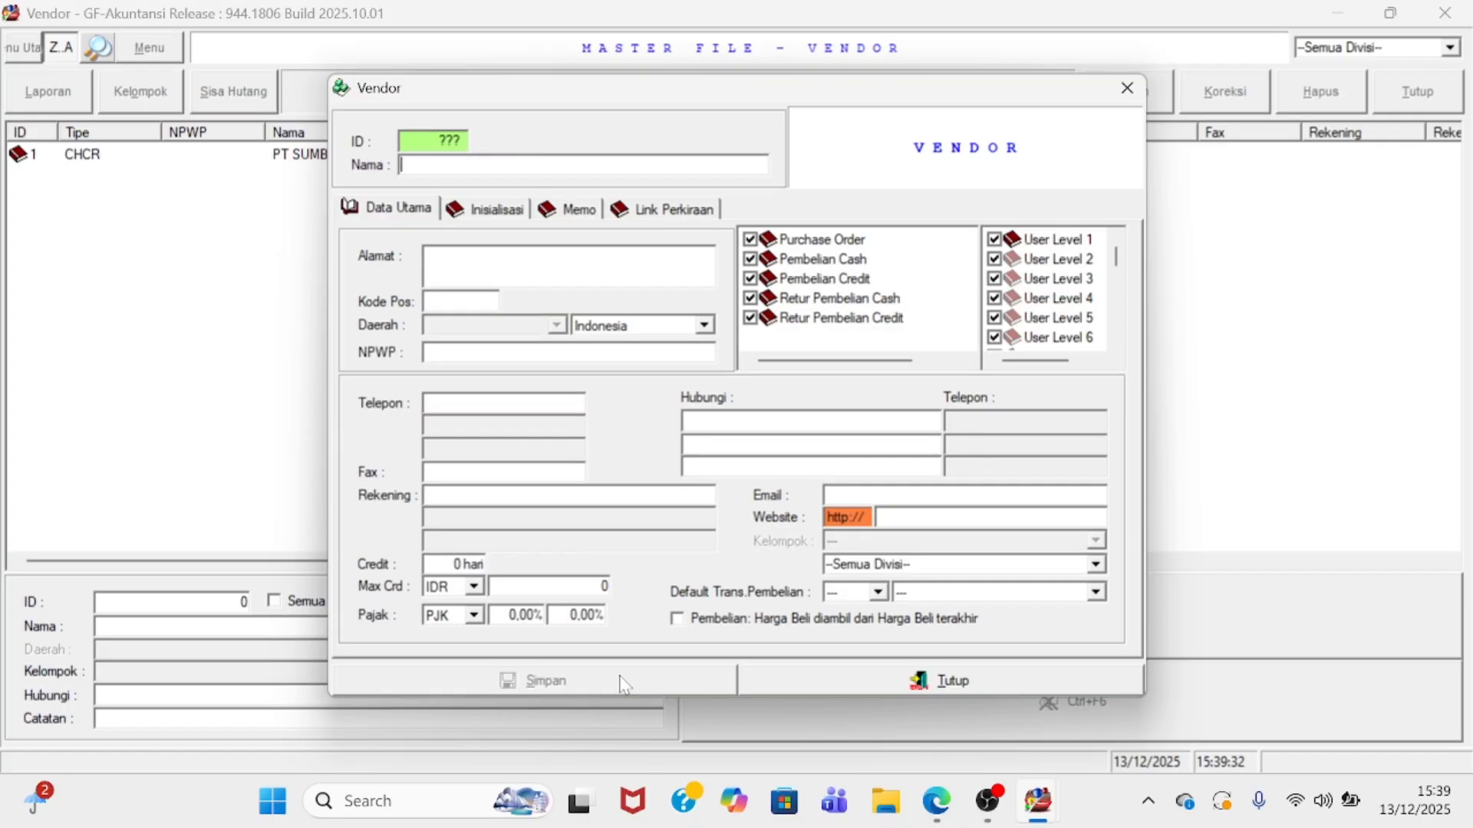
{"action": "left_click", "coordinate": [824, 690]}
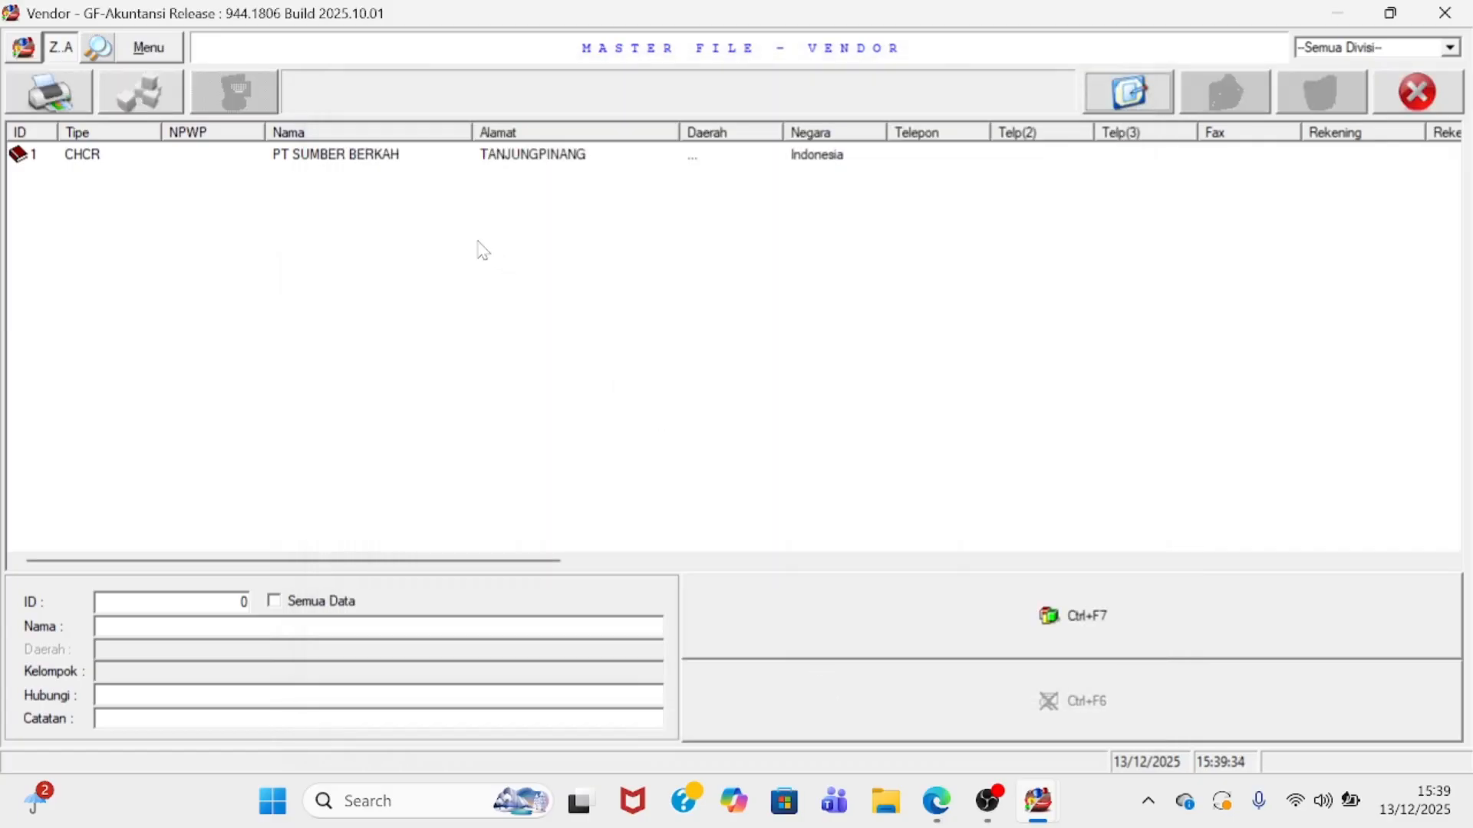
- Select PT SUMBER BERKAH in the list and close the Vendor window
{"action": "left_click", "coordinate": [476, 157]}
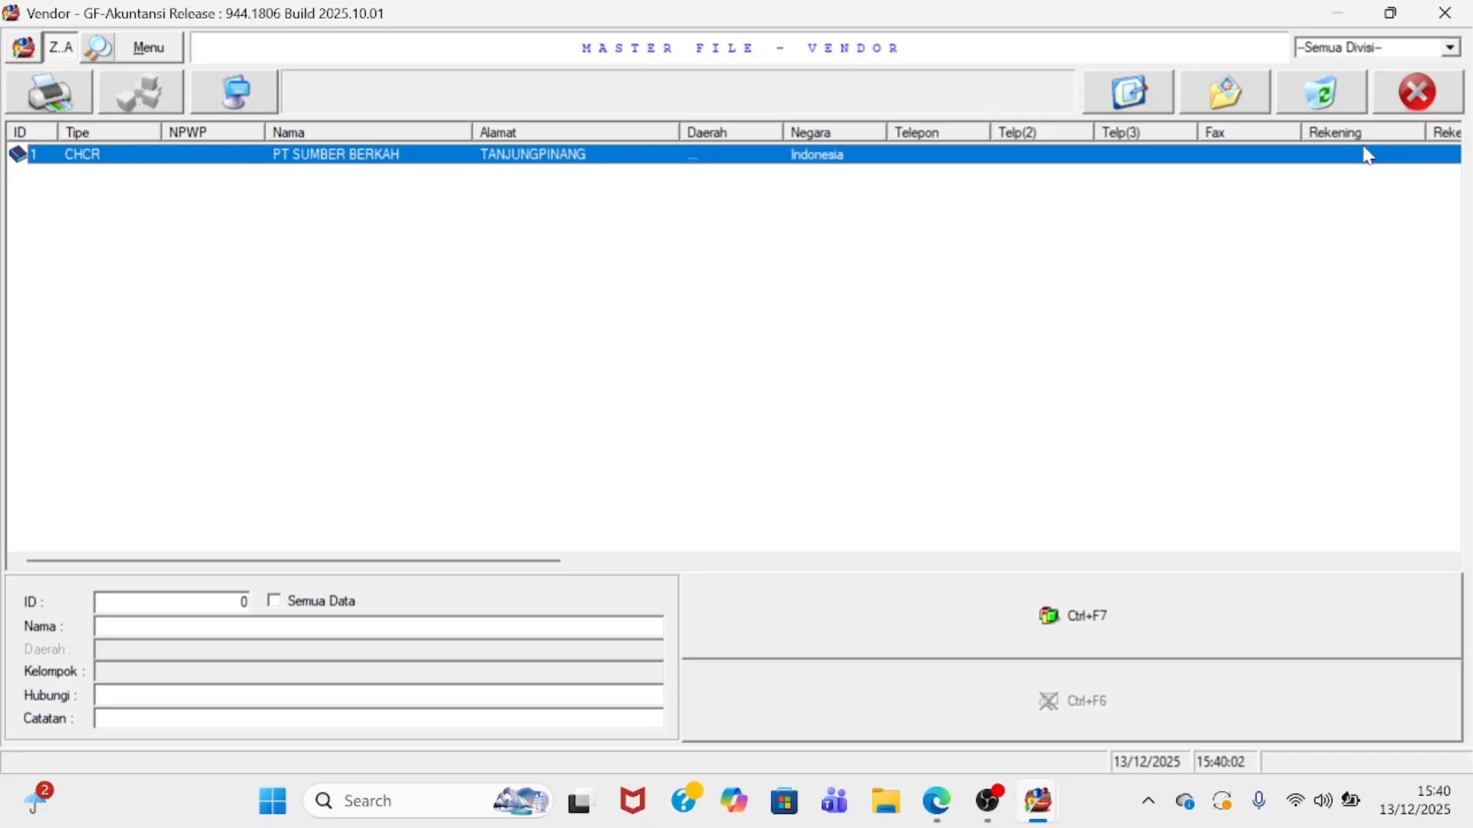
{"action": "left_click", "coordinate": [1420, 92]}
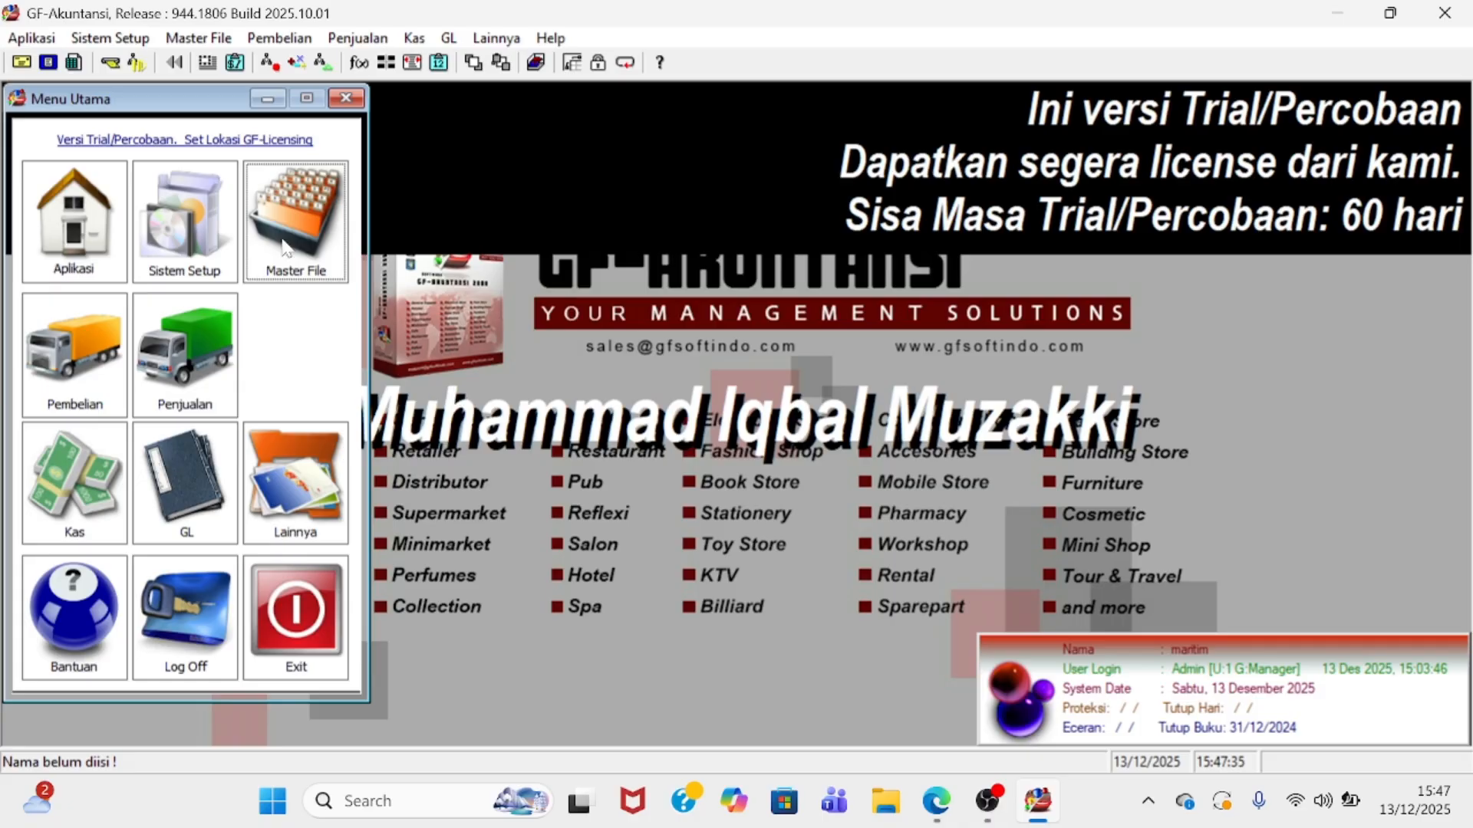
- Open Master File > Item and bring up the Satuan unit list
{"action": "left_click", "coordinate": [320, 272]}
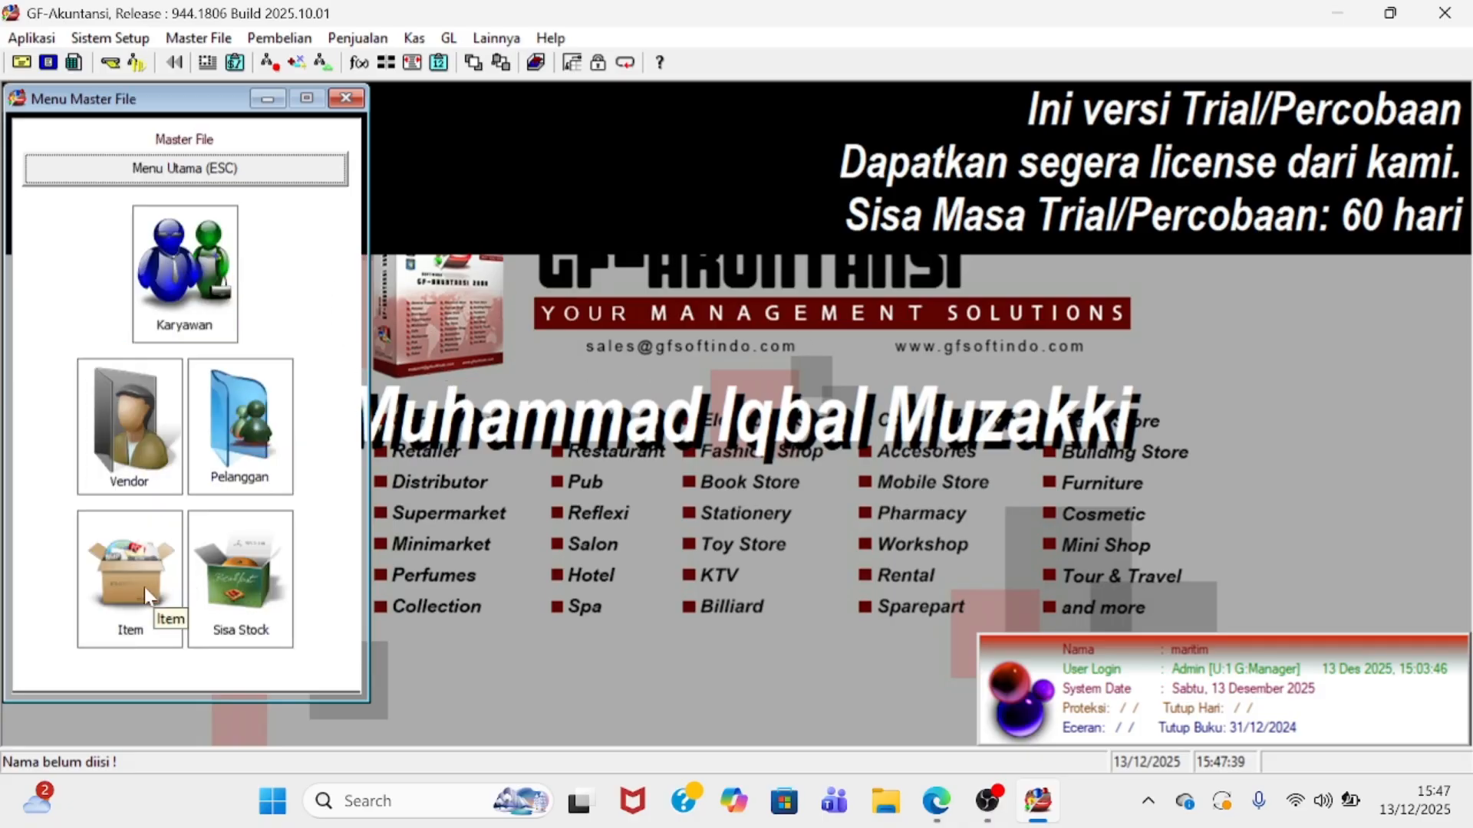
{"action": "left_click", "coordinate": [124, 581]}
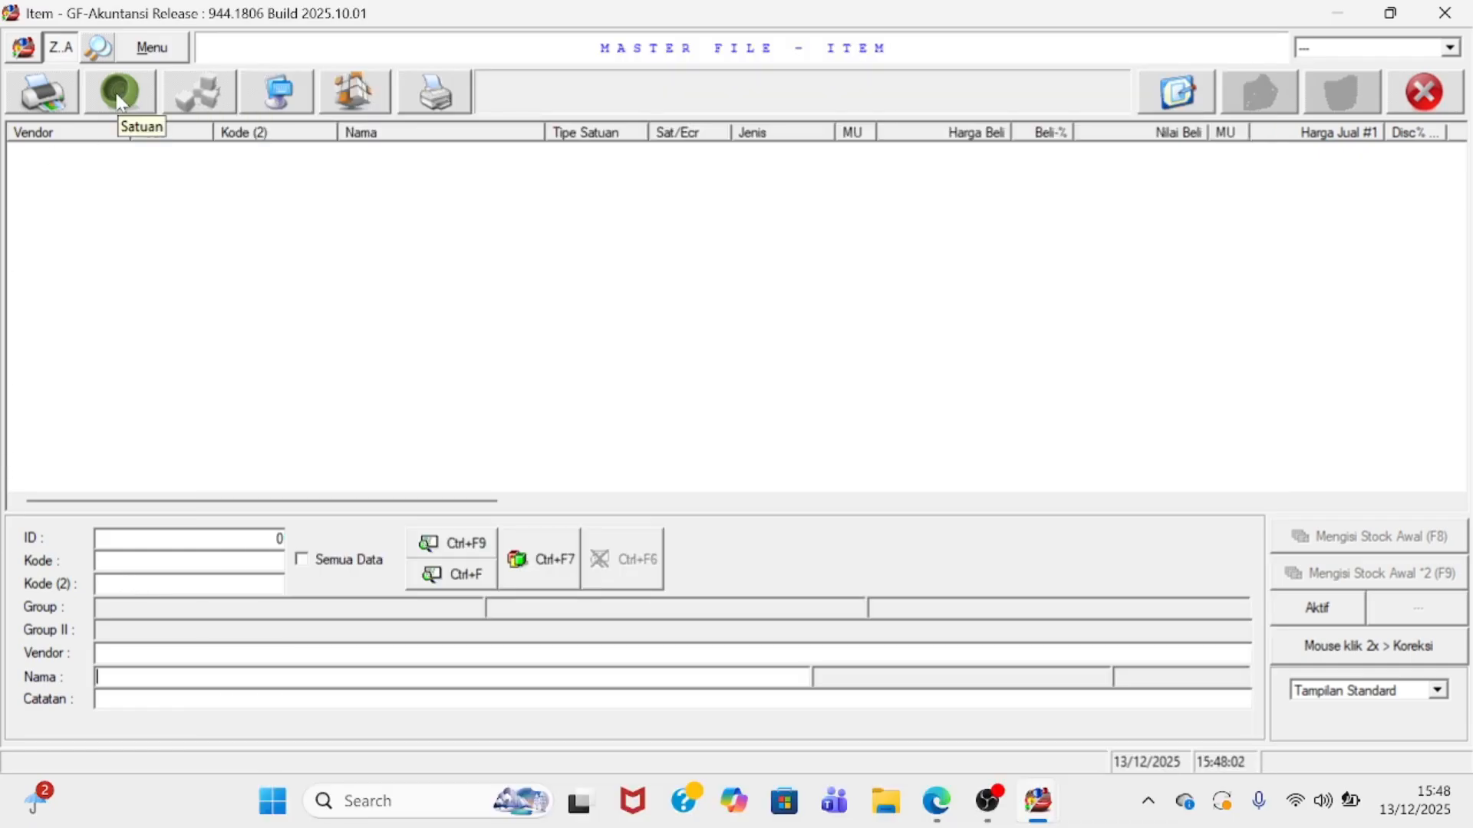
{"action": "left_click", "coordinate": [129, 92]}
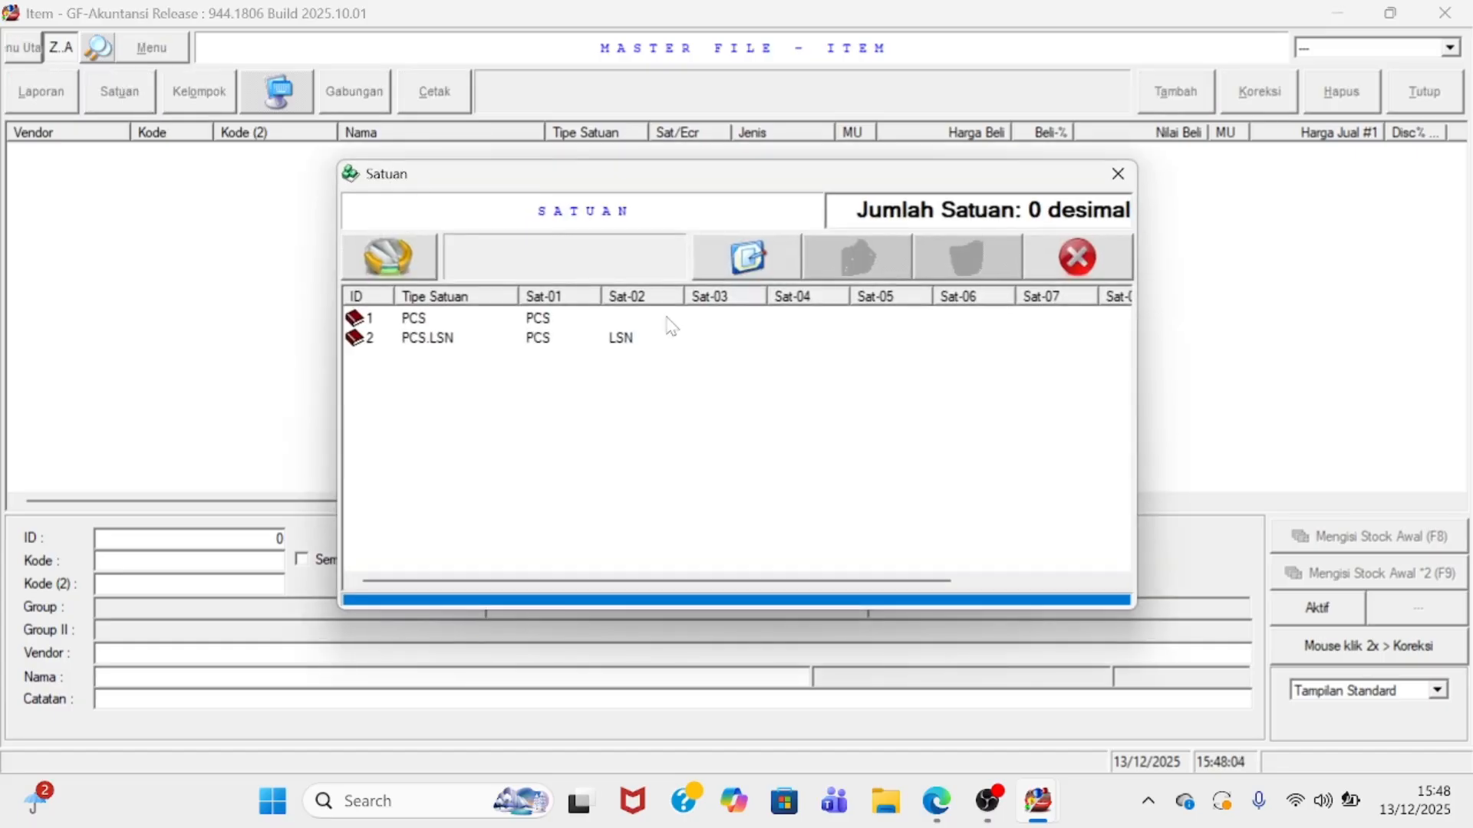
- Start unit type PCS.PCK.BO with base unit PCS at conversion 1
{"action": "left_click", "coordinate": [750, 257]}
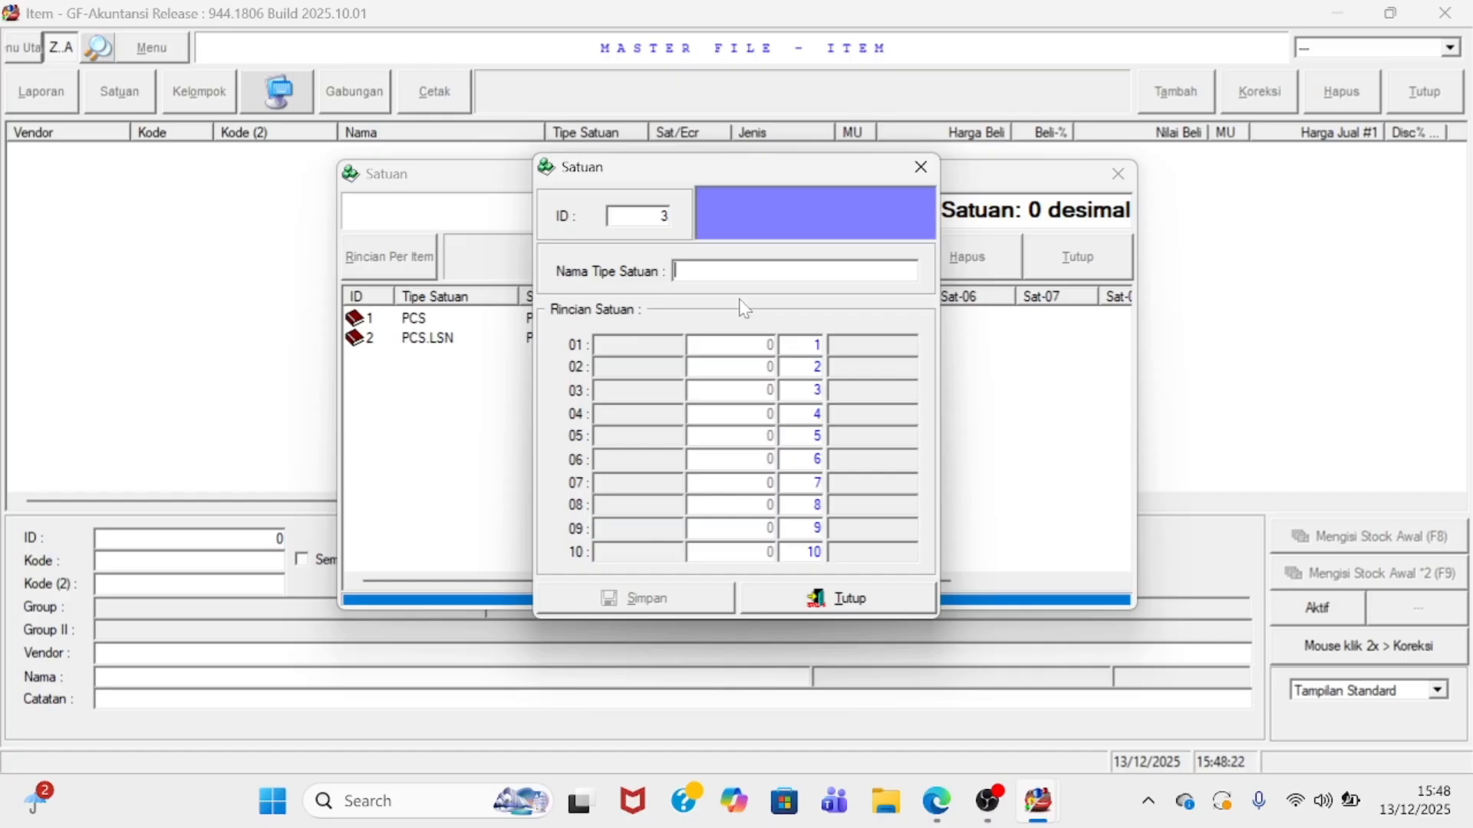
{"action": "type", "text": "P"}
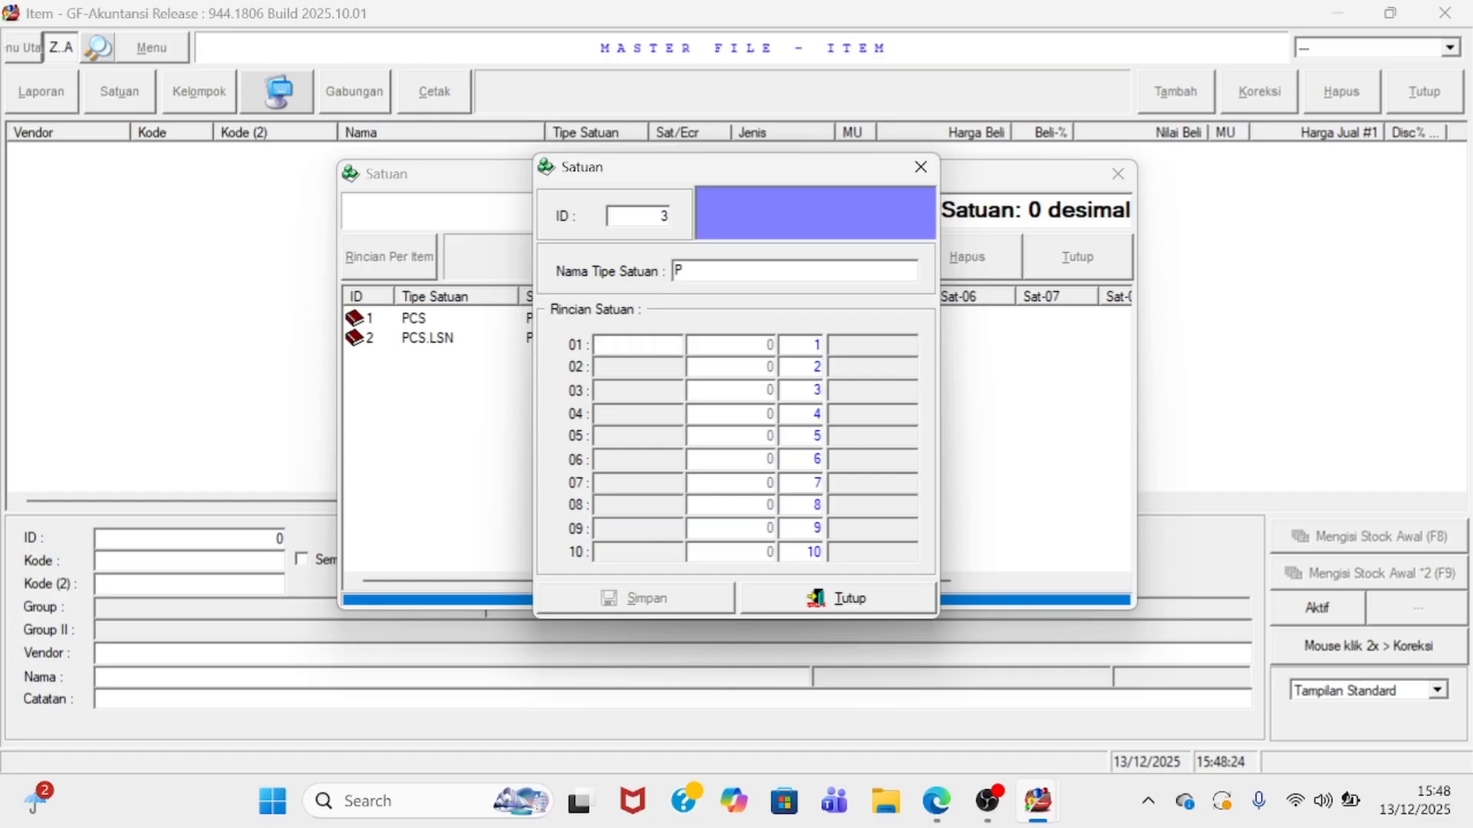
{"action": "type", "text": "CS.PCK.BO"}
{"action": "type", "text": "PCS"}
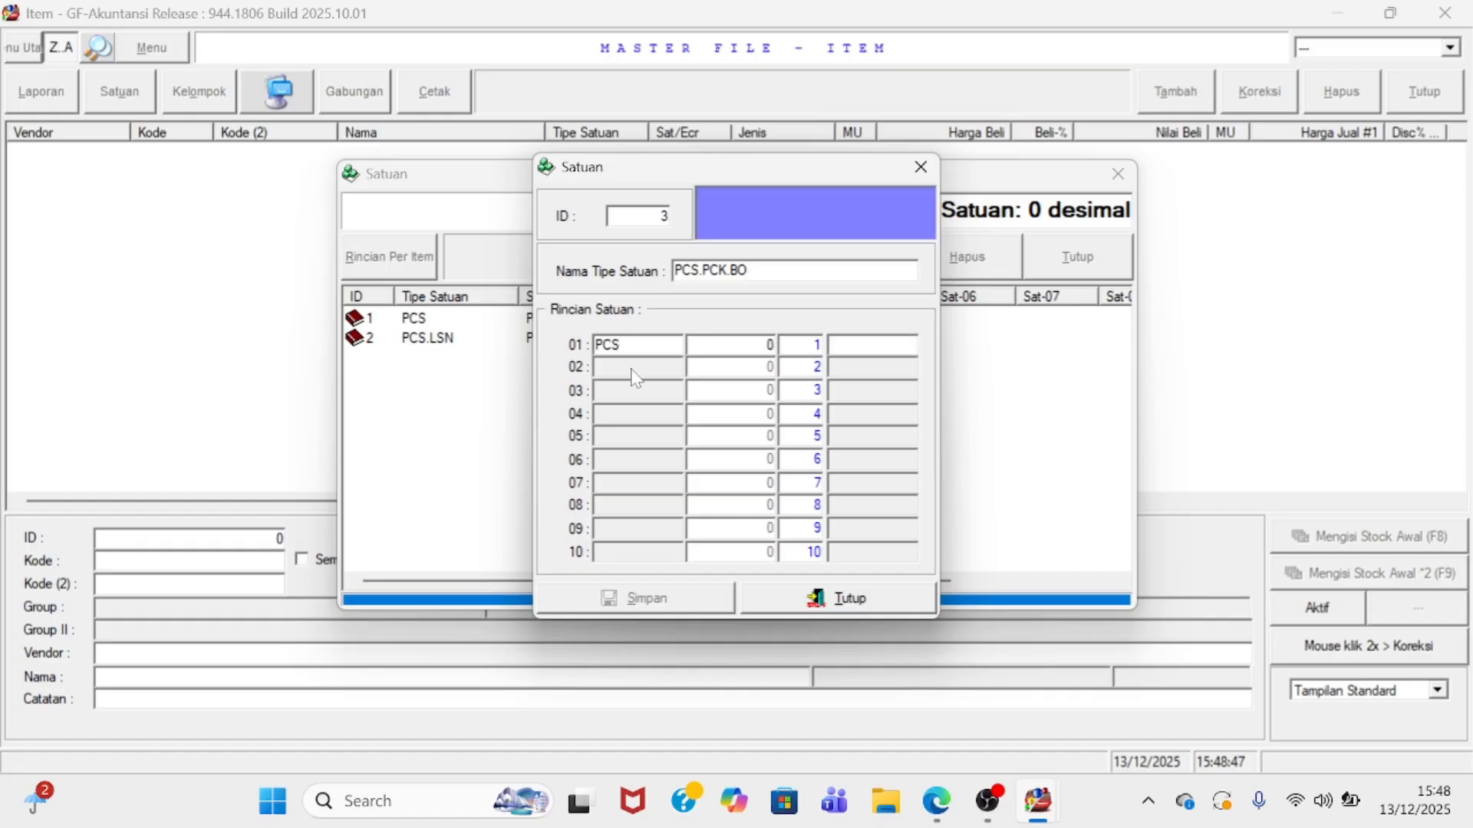
{"action": "key", "text": "Tab"}
{"action": "type", "text": "1"}
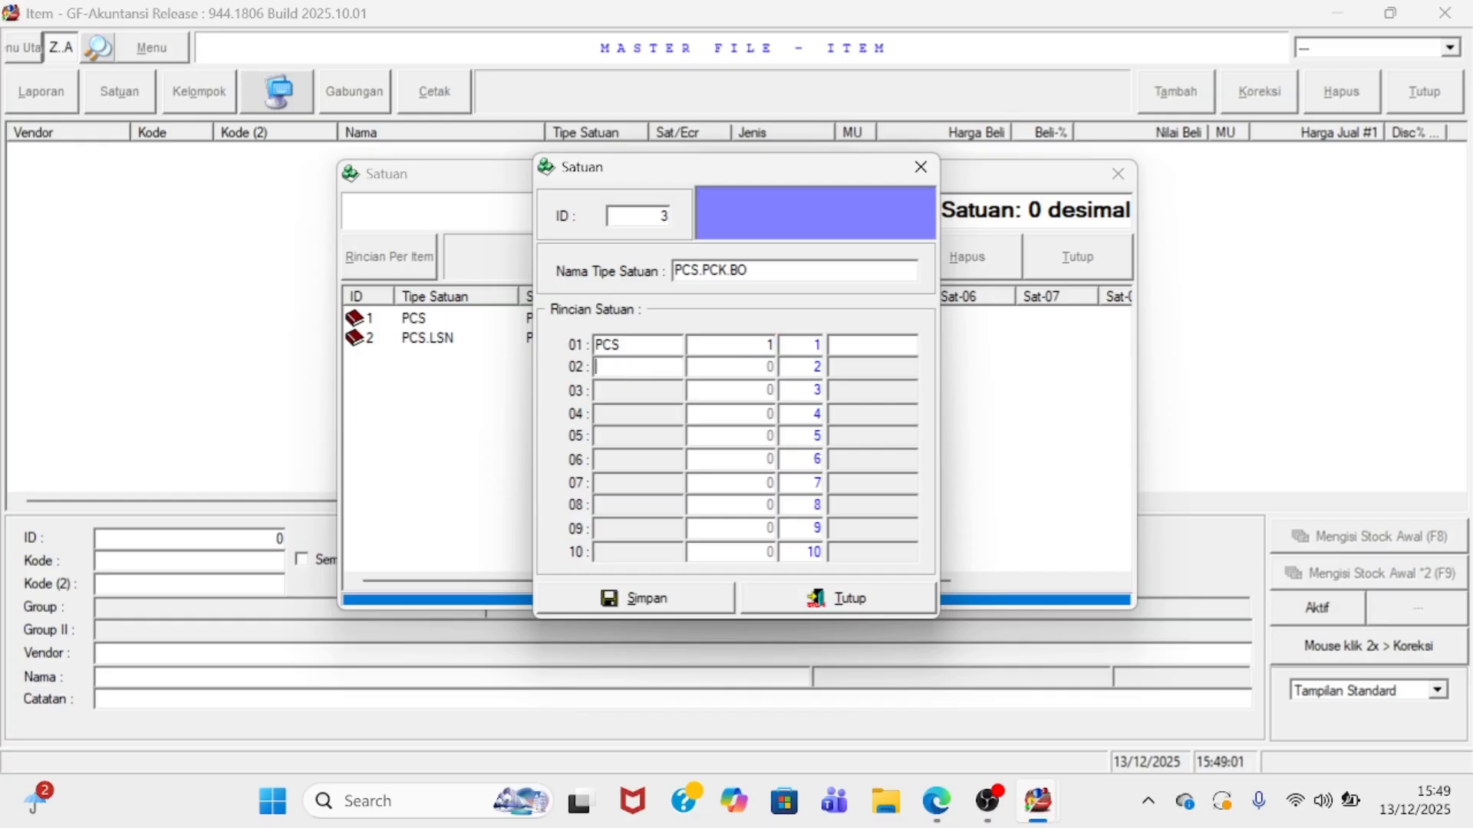
- Add PCK at 20 and BOX at 50, then save the unit type
{"action": "left_click", "coordinate": [622, 371]}
{"action": "type", "text": "PCK"}
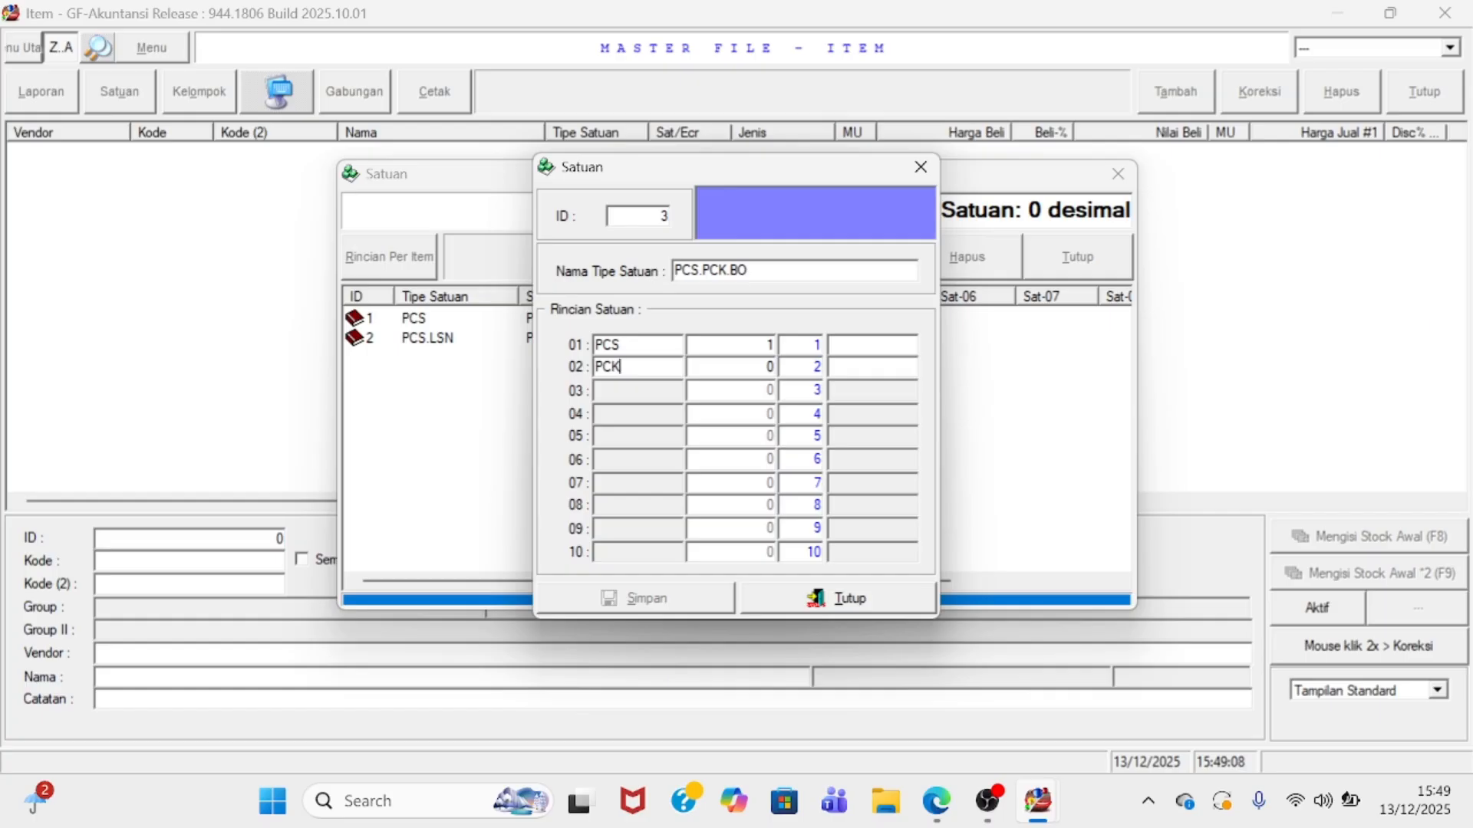
{"action": "key", "text": "Tab"}
{"action": "type", "text": "20"}
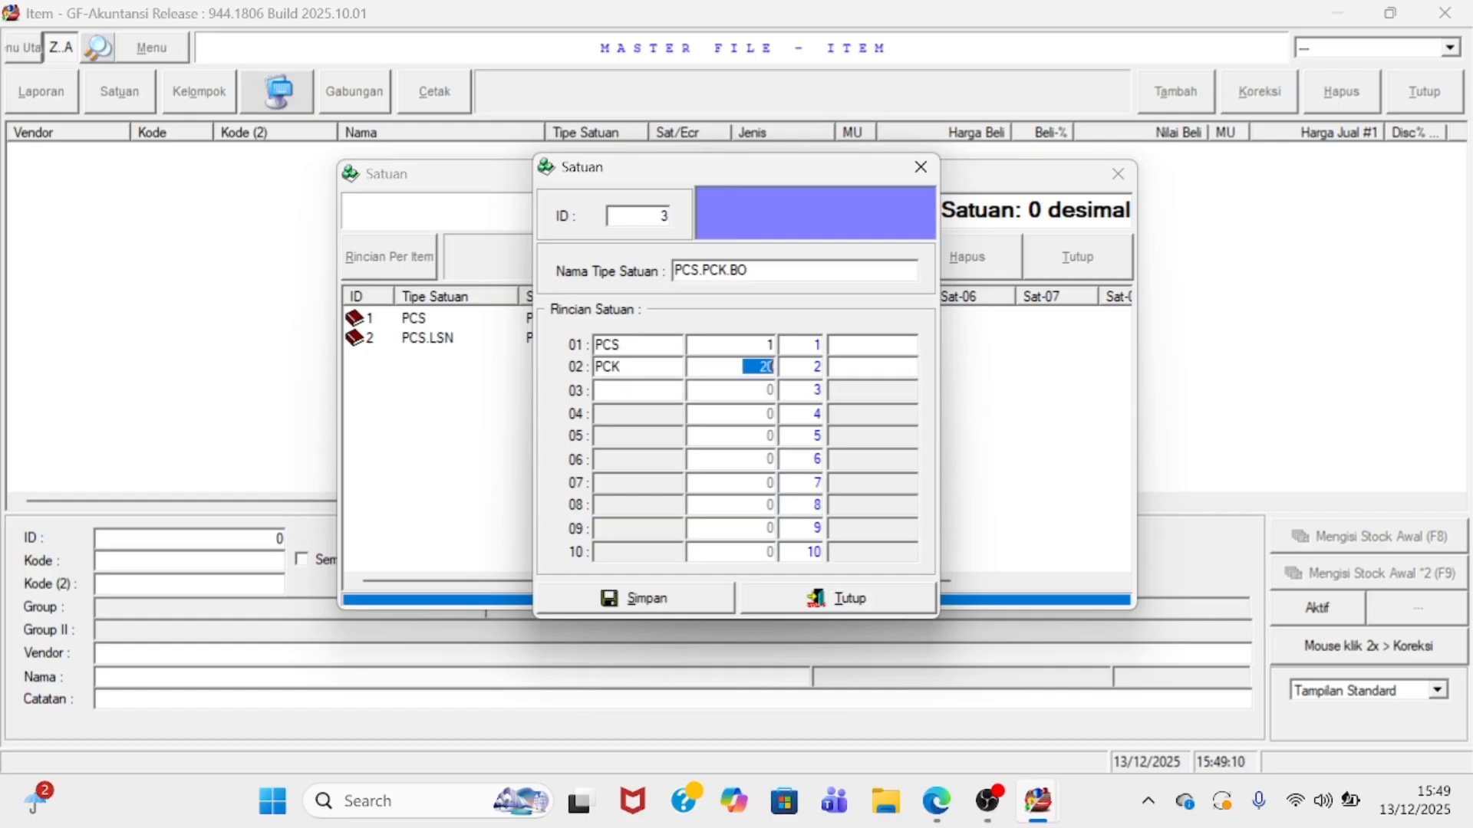
{"action": "key", "text": "Tab"}
{"action": "type", "text": "BO"}
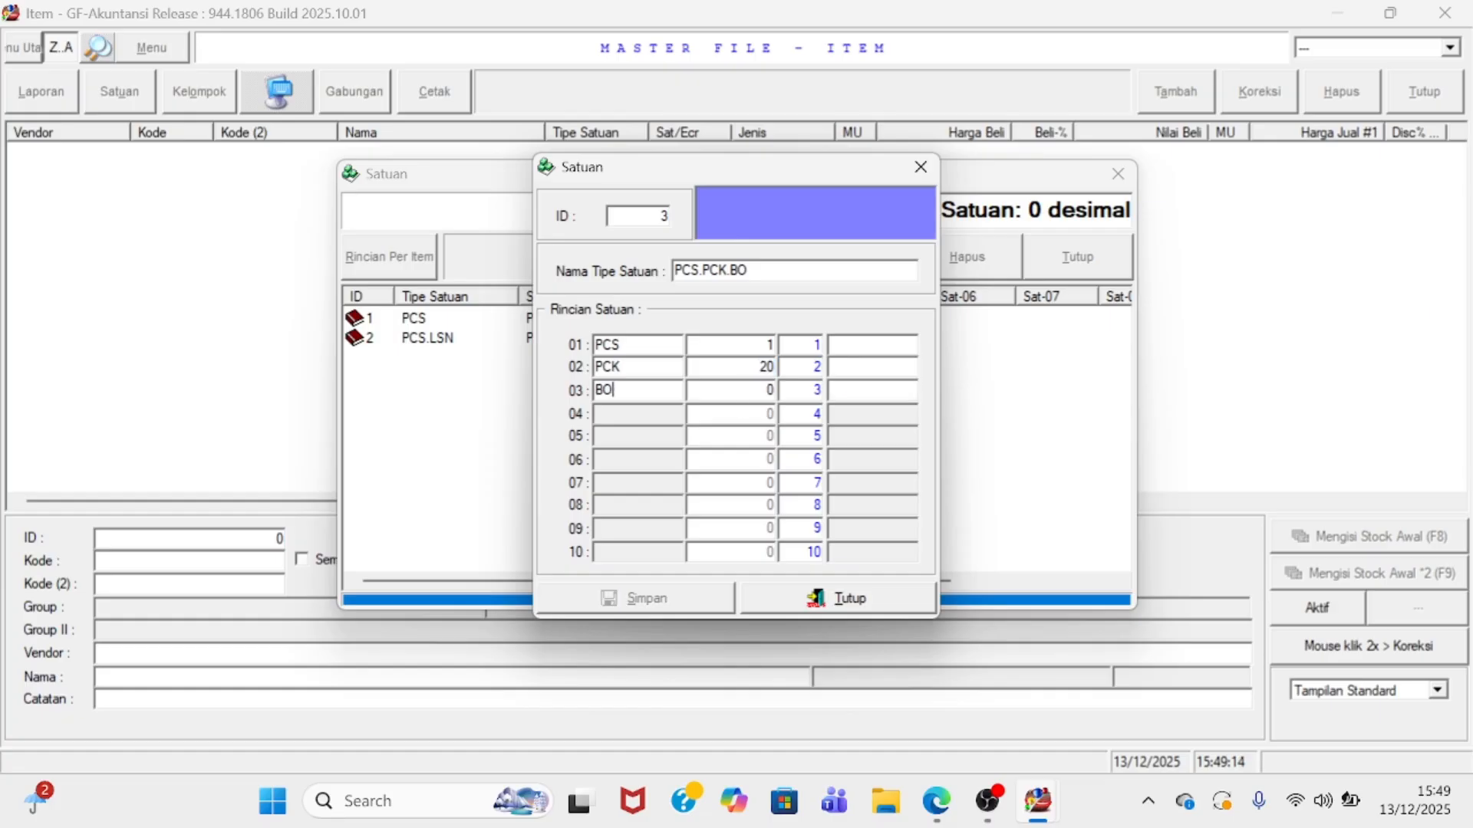
{"action": "type", "text": "X"}
{"action": "key", "text": "Tab"}
{"action": "type", "text": "50"}
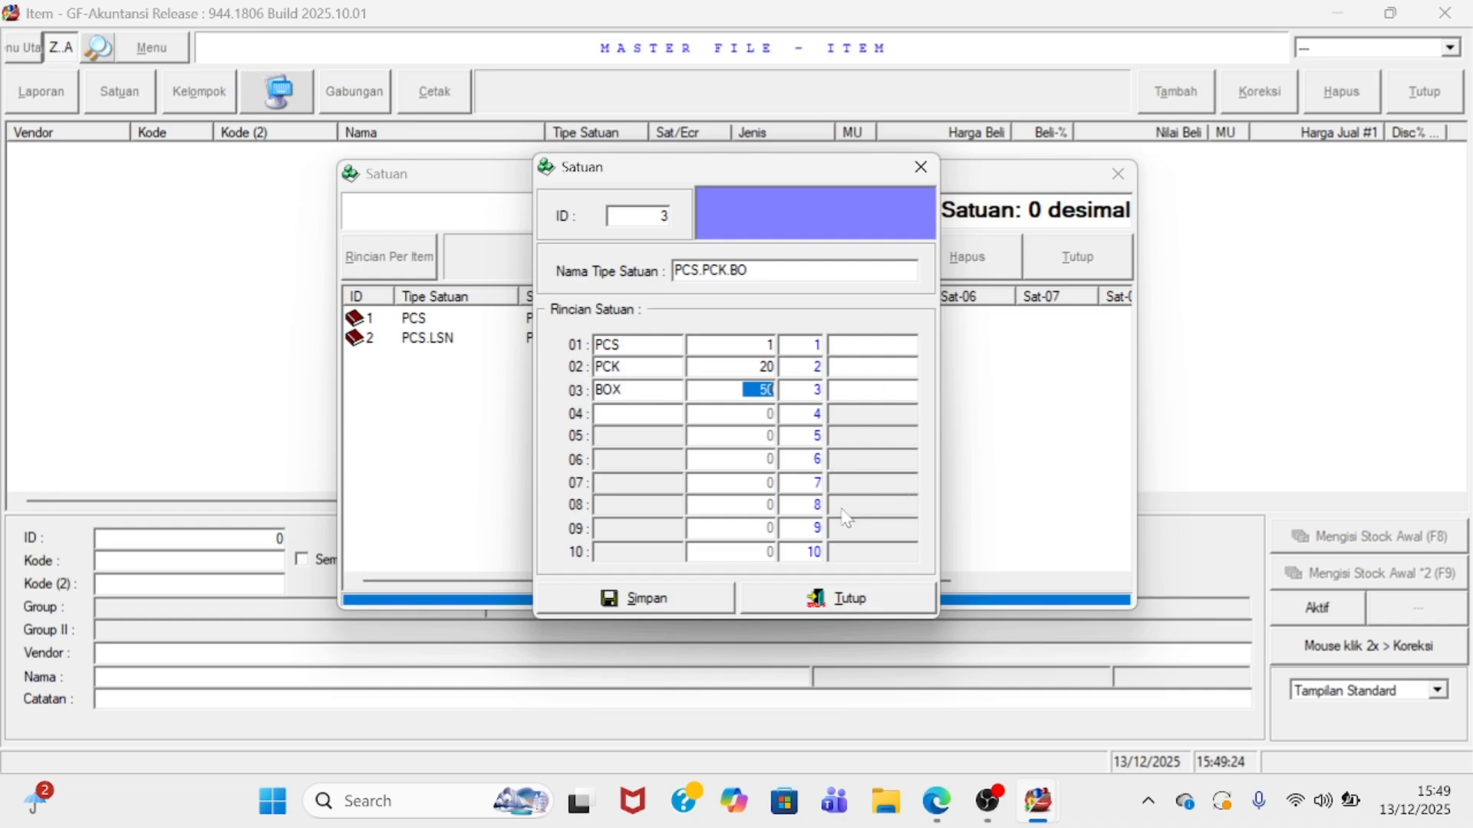
{"action": "left_click", "coordinate": [710, 606]}
{"action": "left_click", "coordinate": [769, 604]}
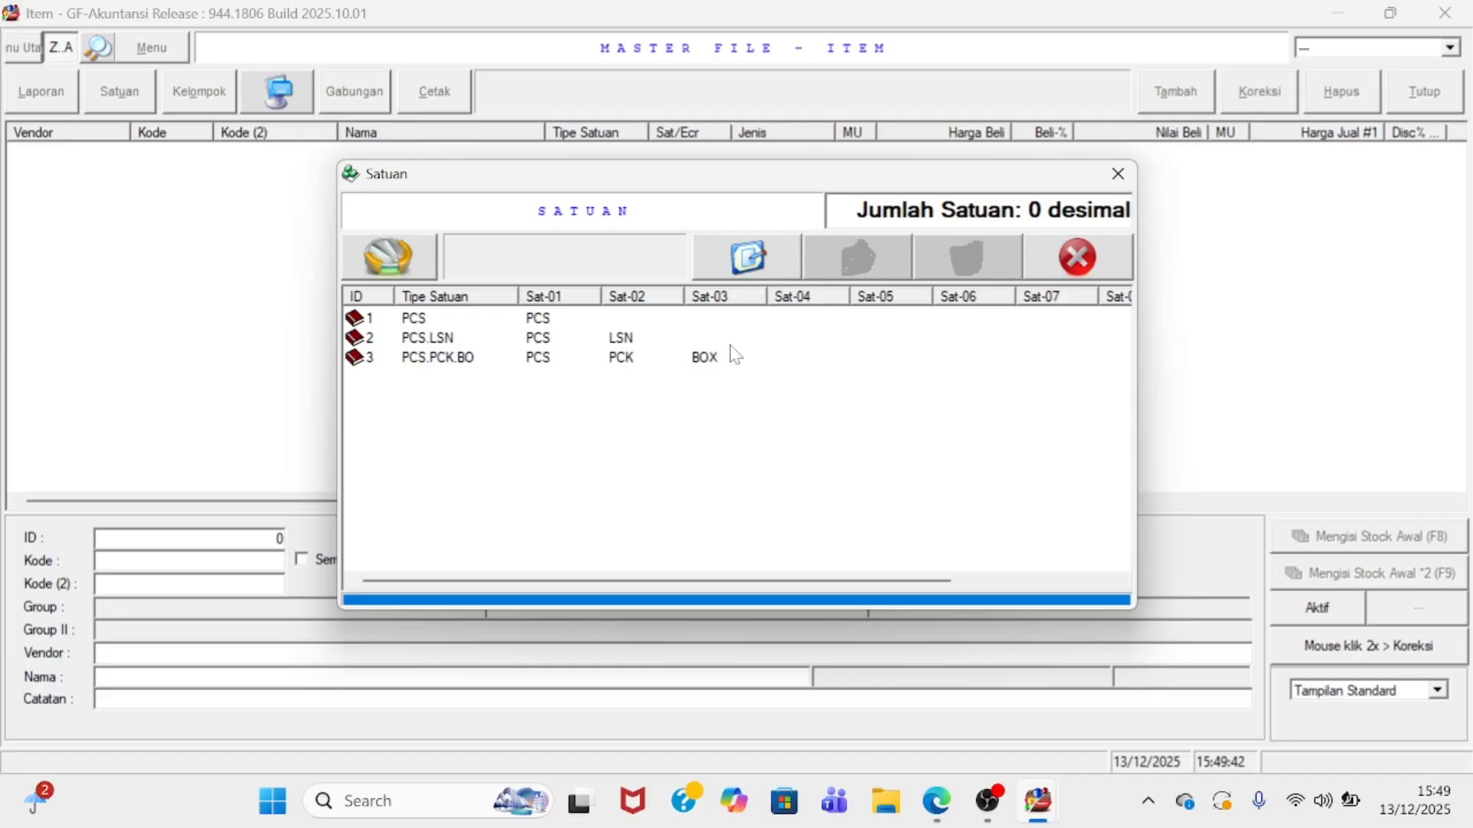
- Create item AMPLOP, code AMLP, with unit type PCS.PCK.BO and save it
{"action": "left_click", "coordinate": [1083, 253]}
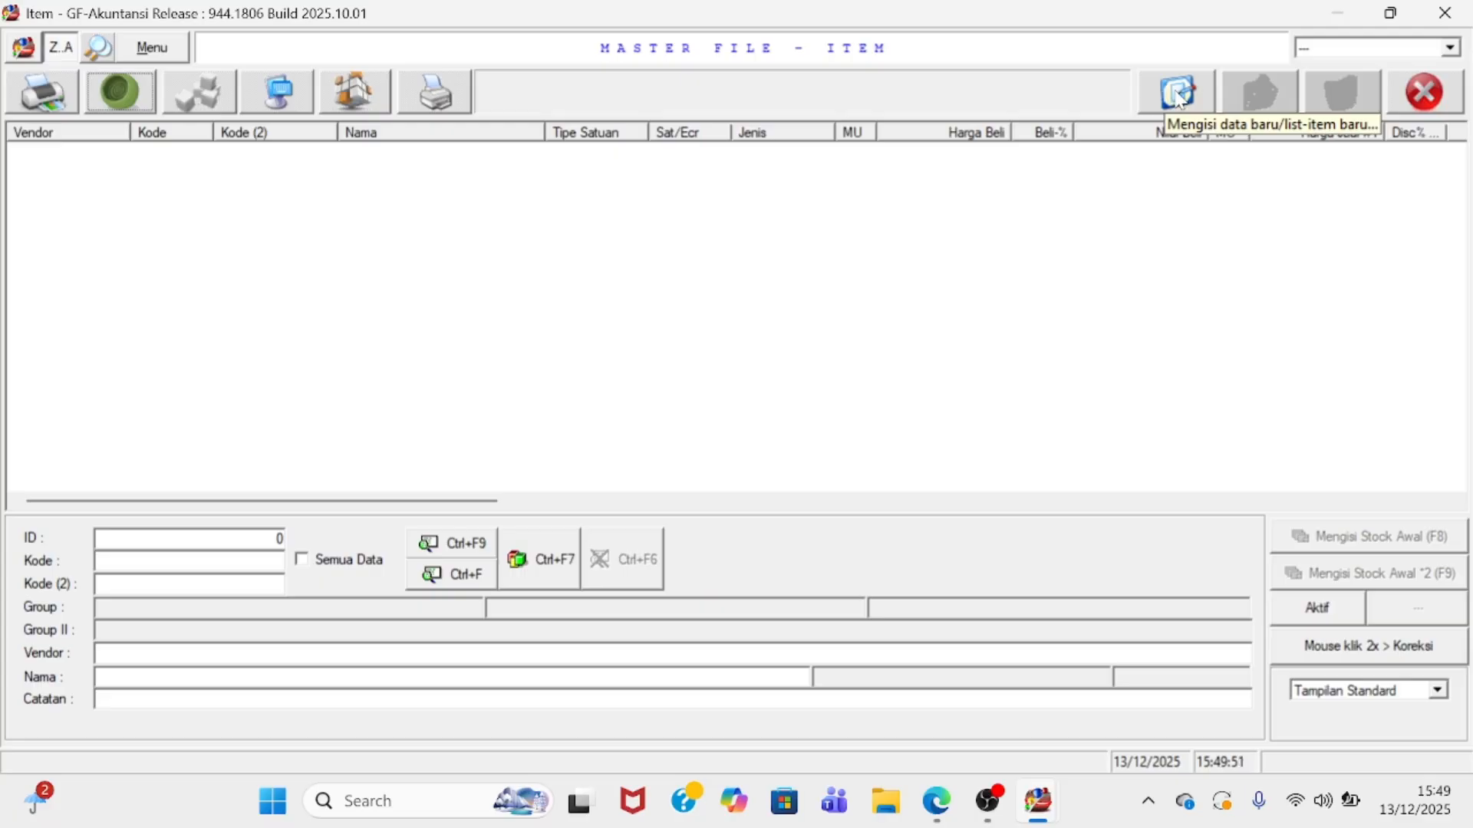
{"action": "left_click", "coordinate": [1167, 99]}
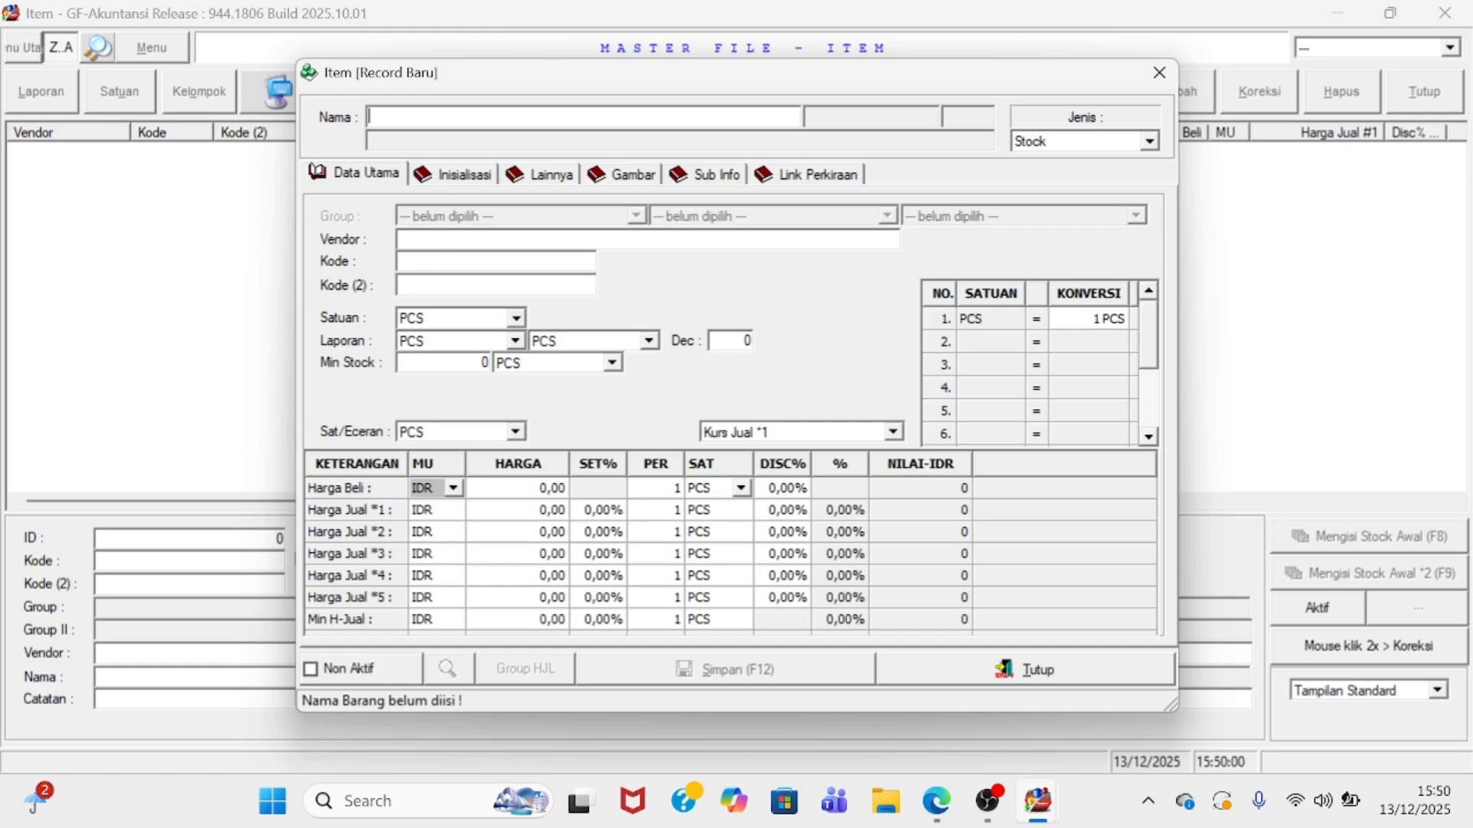
{"action": "type", "text": "AMPLOP"}
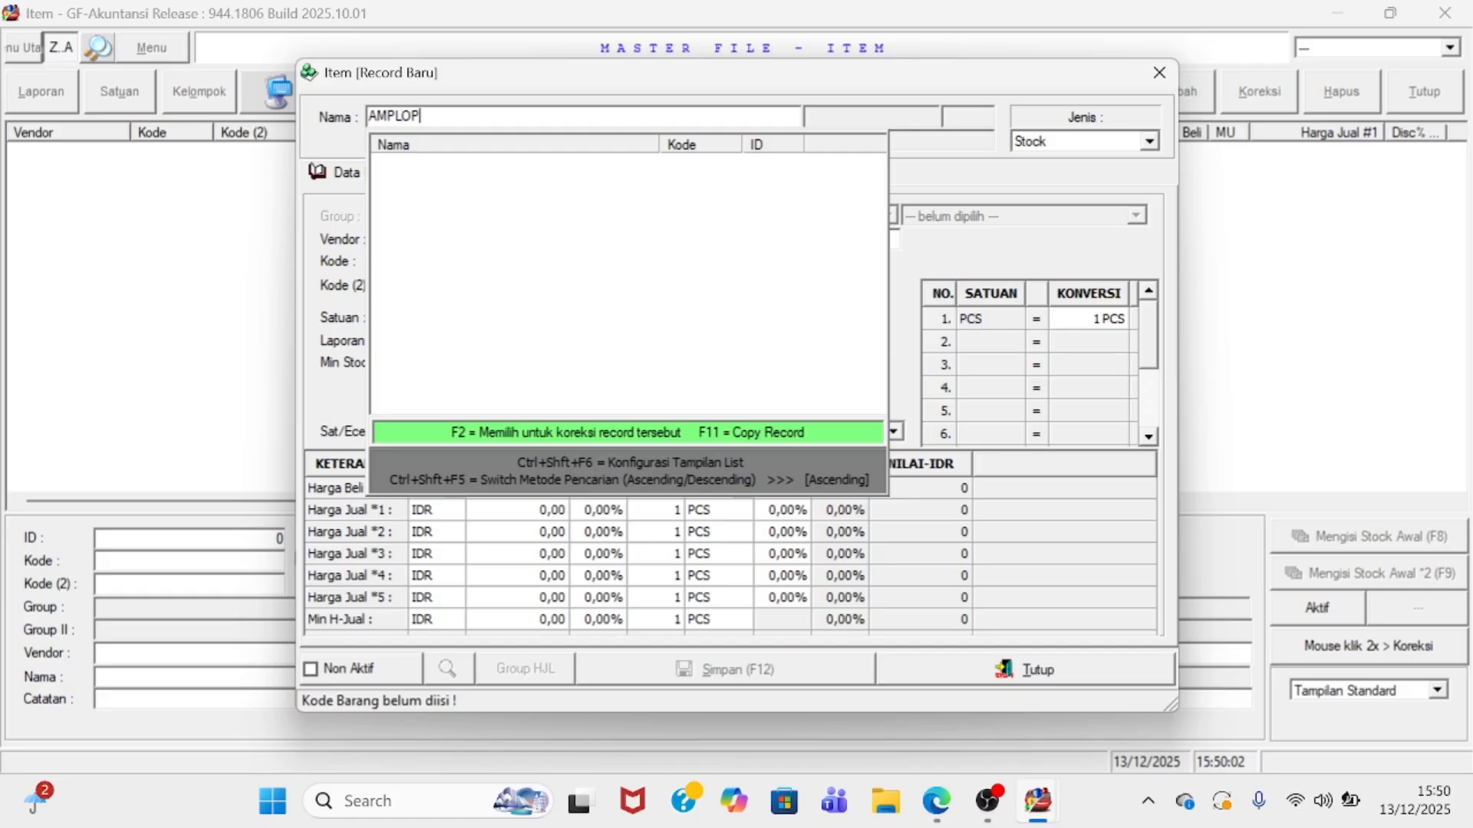
{"action": "key", "text": "Return"}
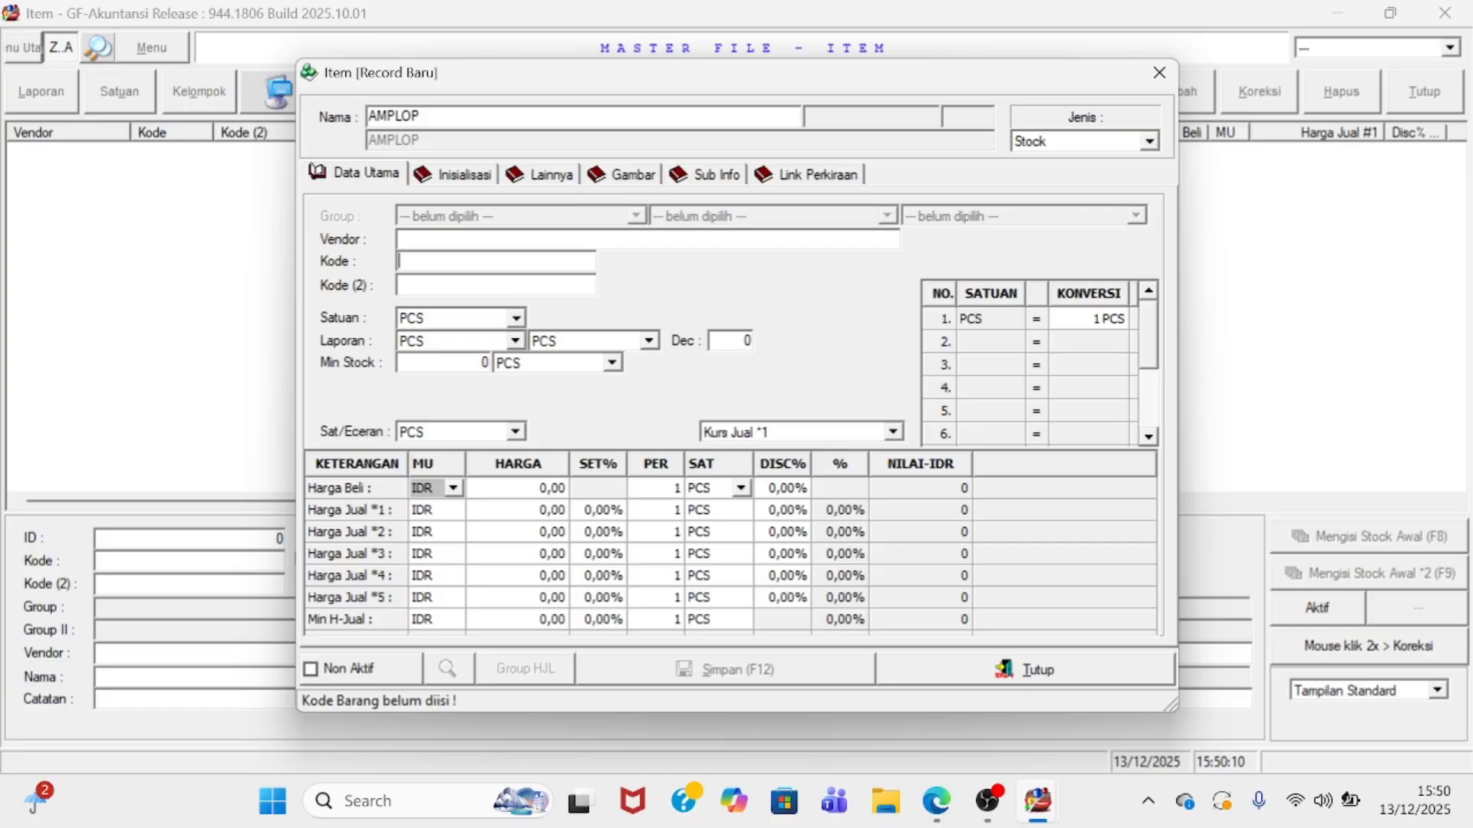
{"action": "type", "text": "AMLP"}
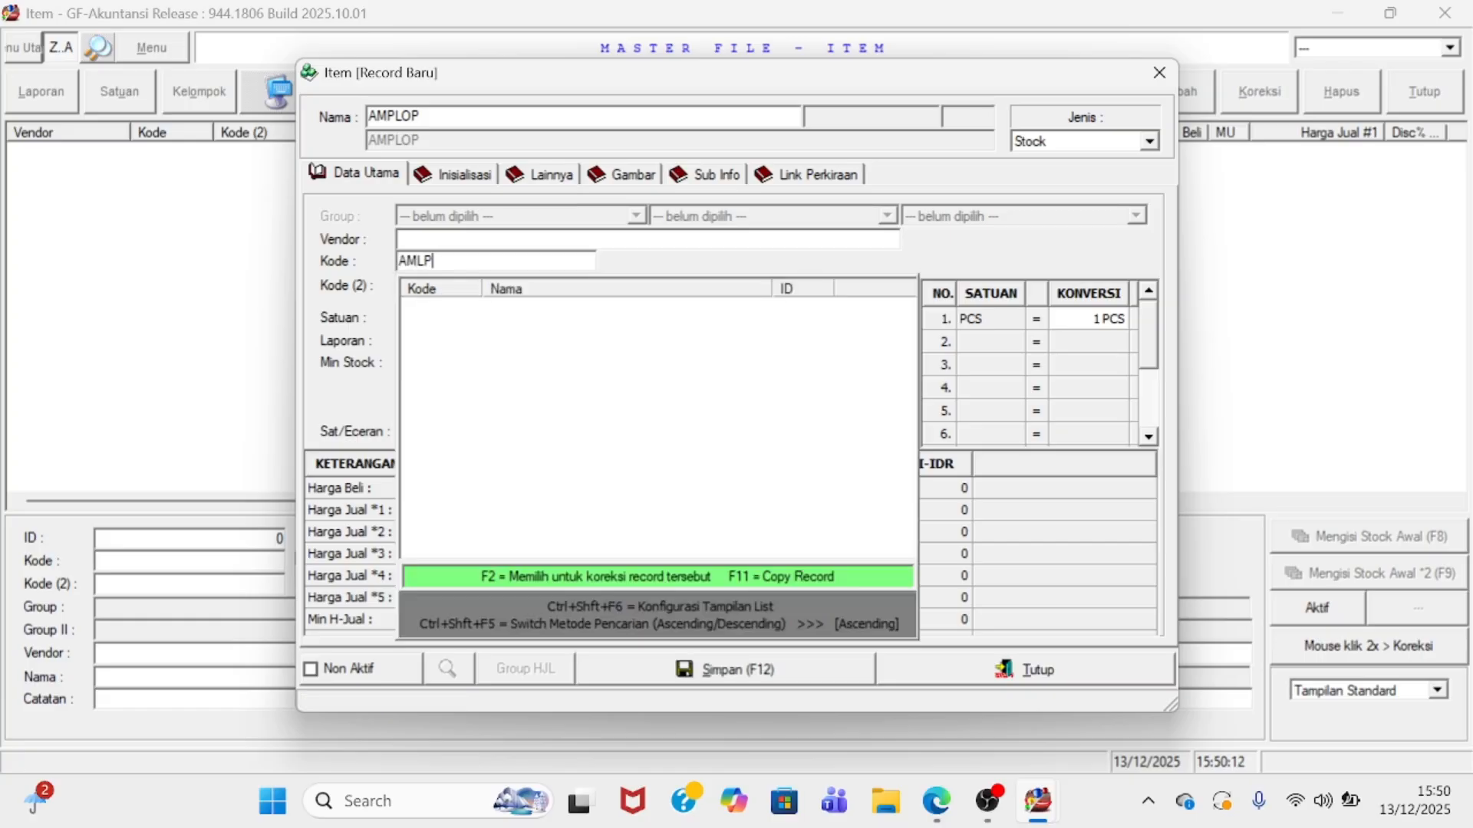
{"action": "key", "text": "Return"}
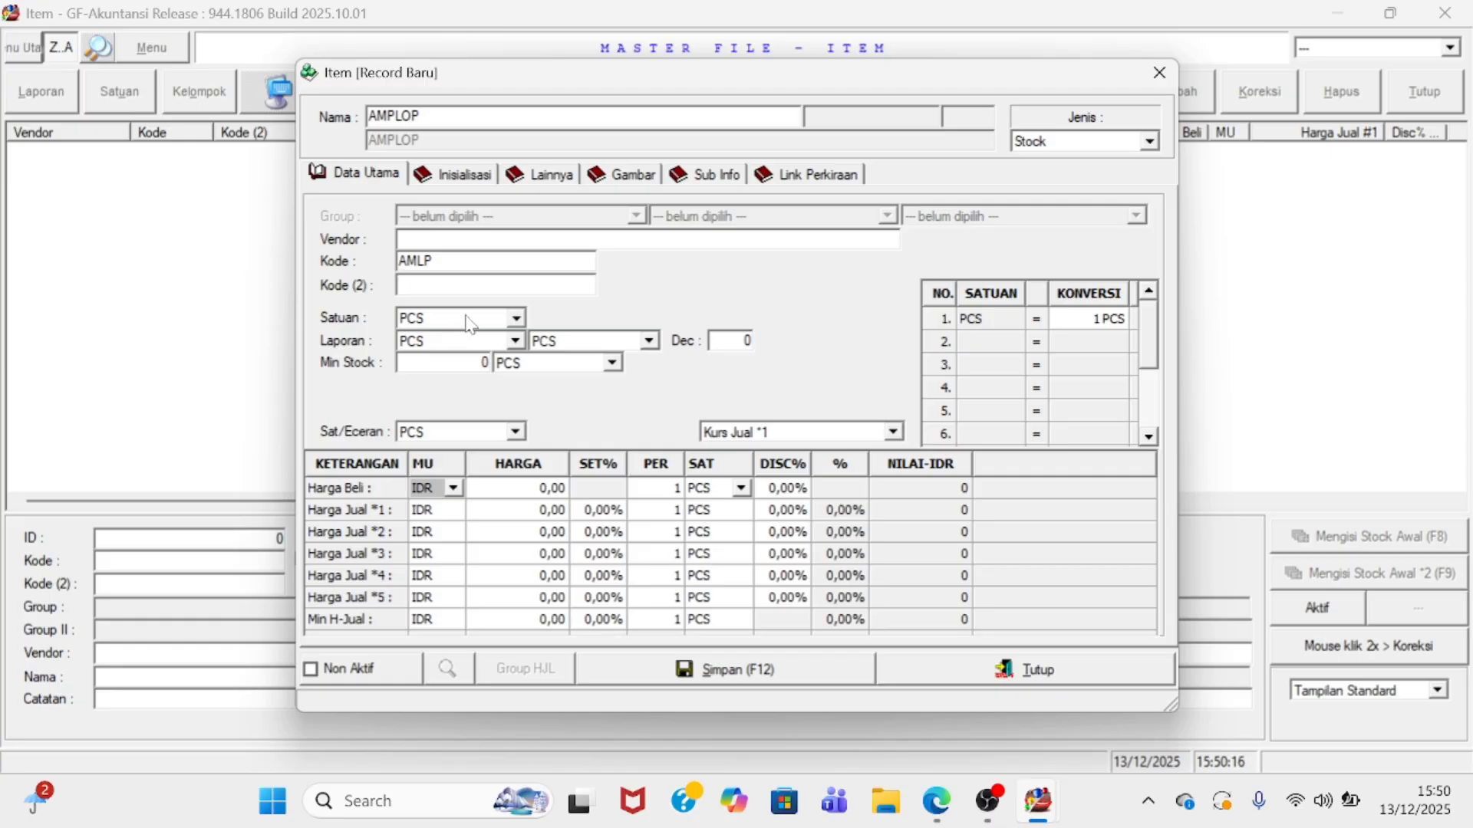
{"action": "left_click", "coordinate": [517, 317]}
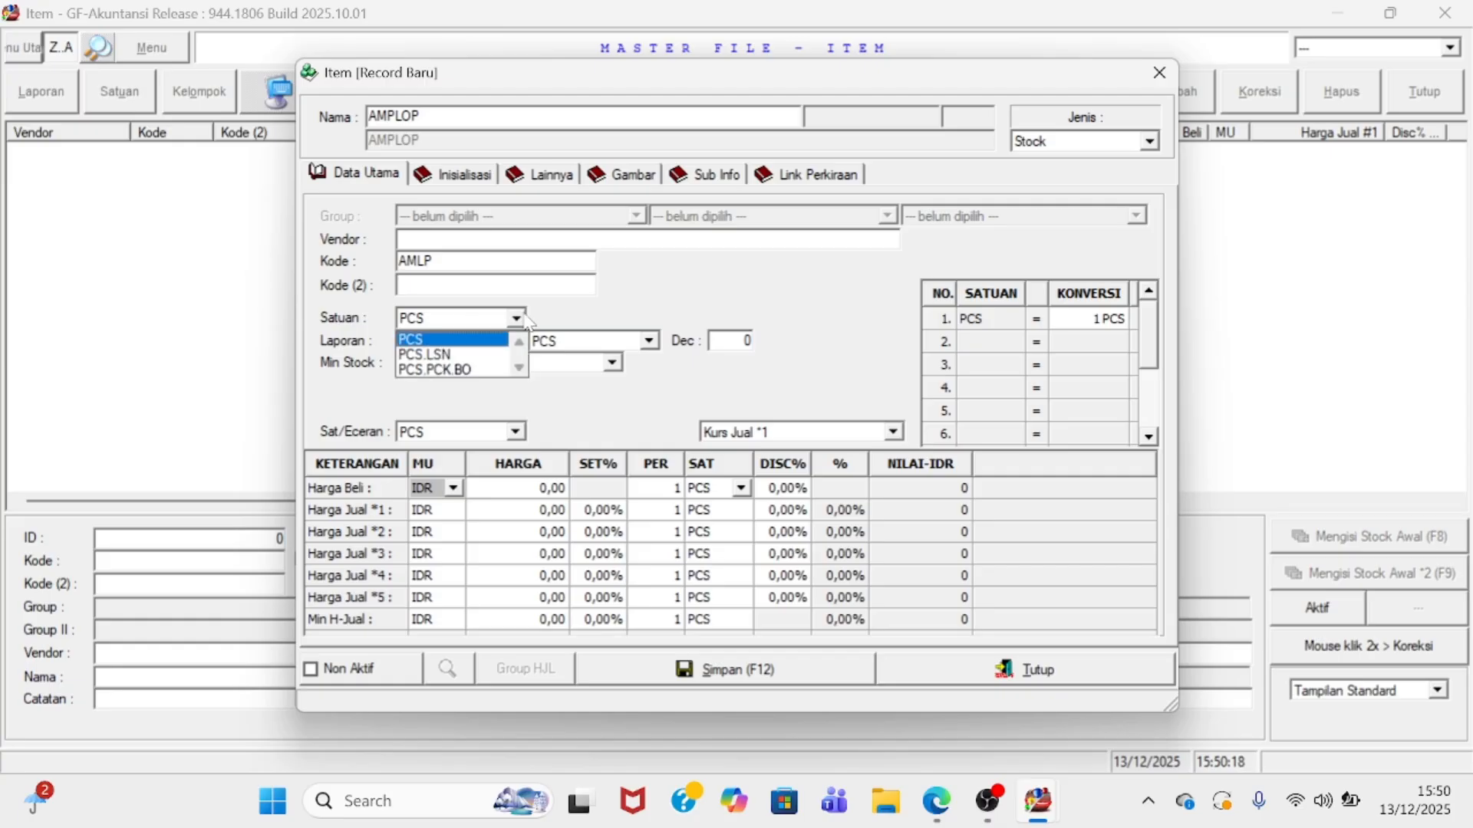
{"action": "left_click", "coordinate": [467, 370]}
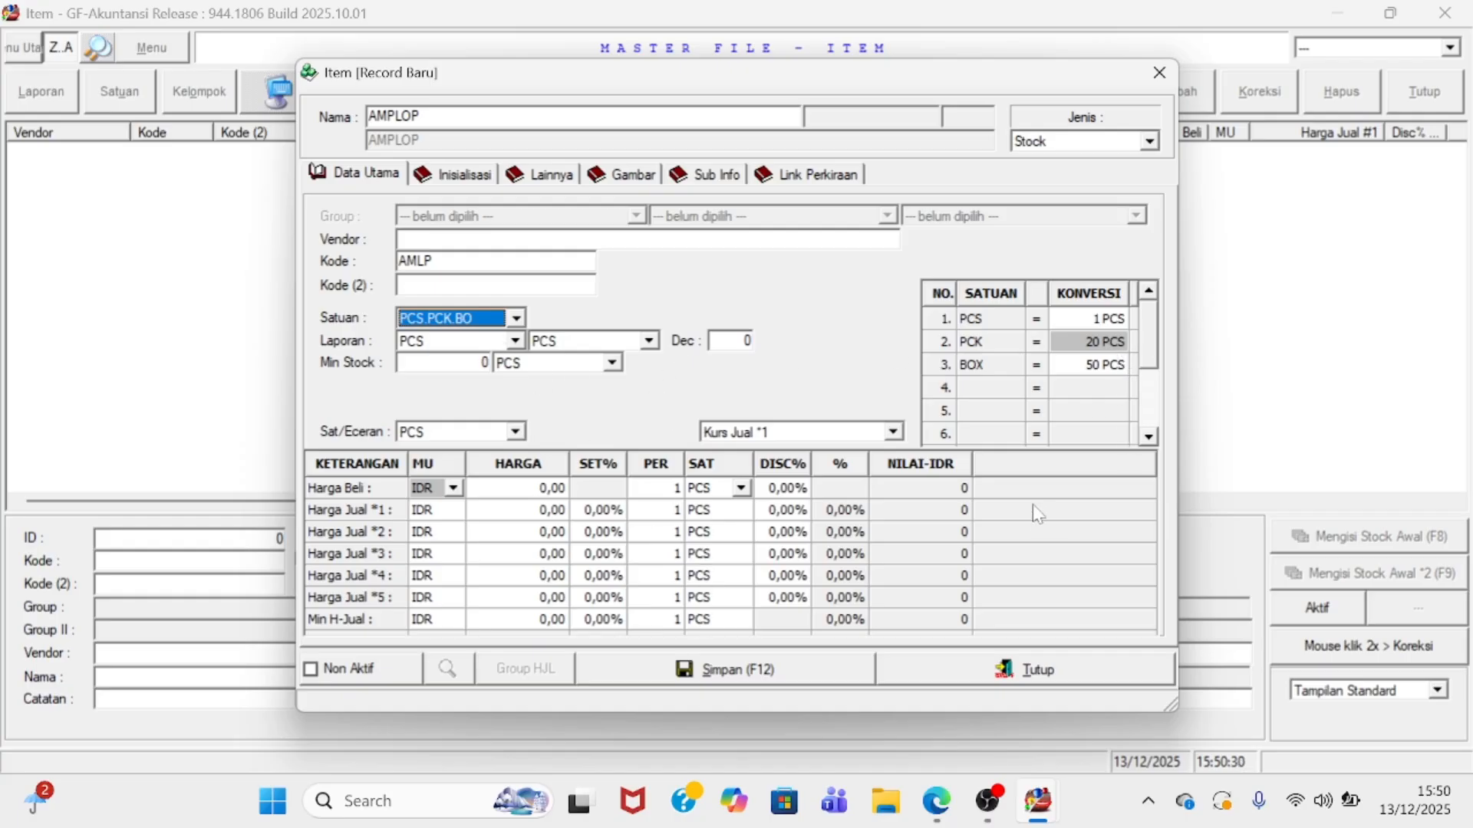
{"action": "left_click", "coordinate": [726, 672]}
{"action": "left_click", "coordinate": [930, 684]}
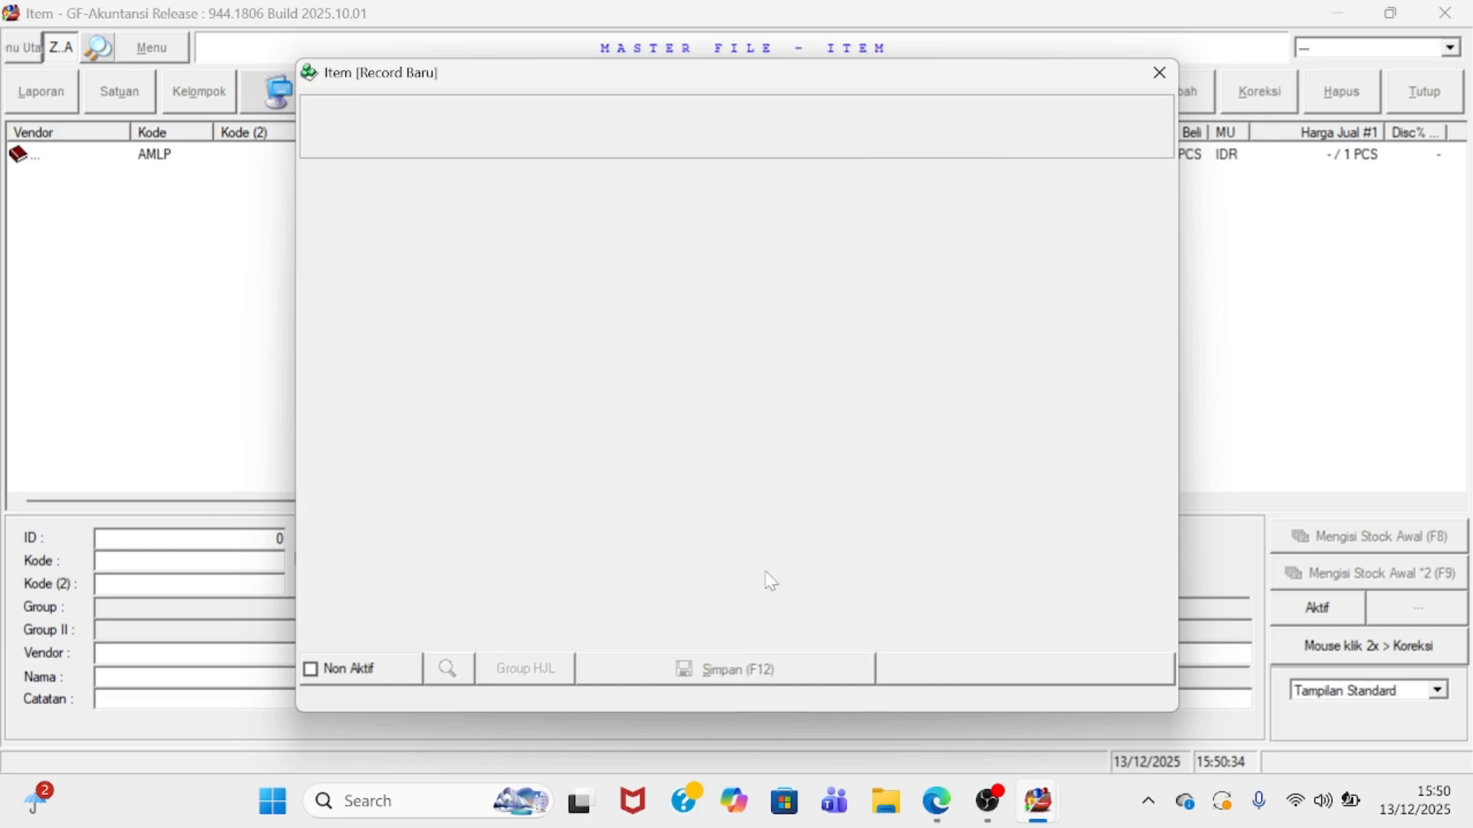
- Select the AMPLOP item, then open the empty Pembelian purchase list from Menu Pembelian
{"action": "left_click", "coordinate": [139, 161]}
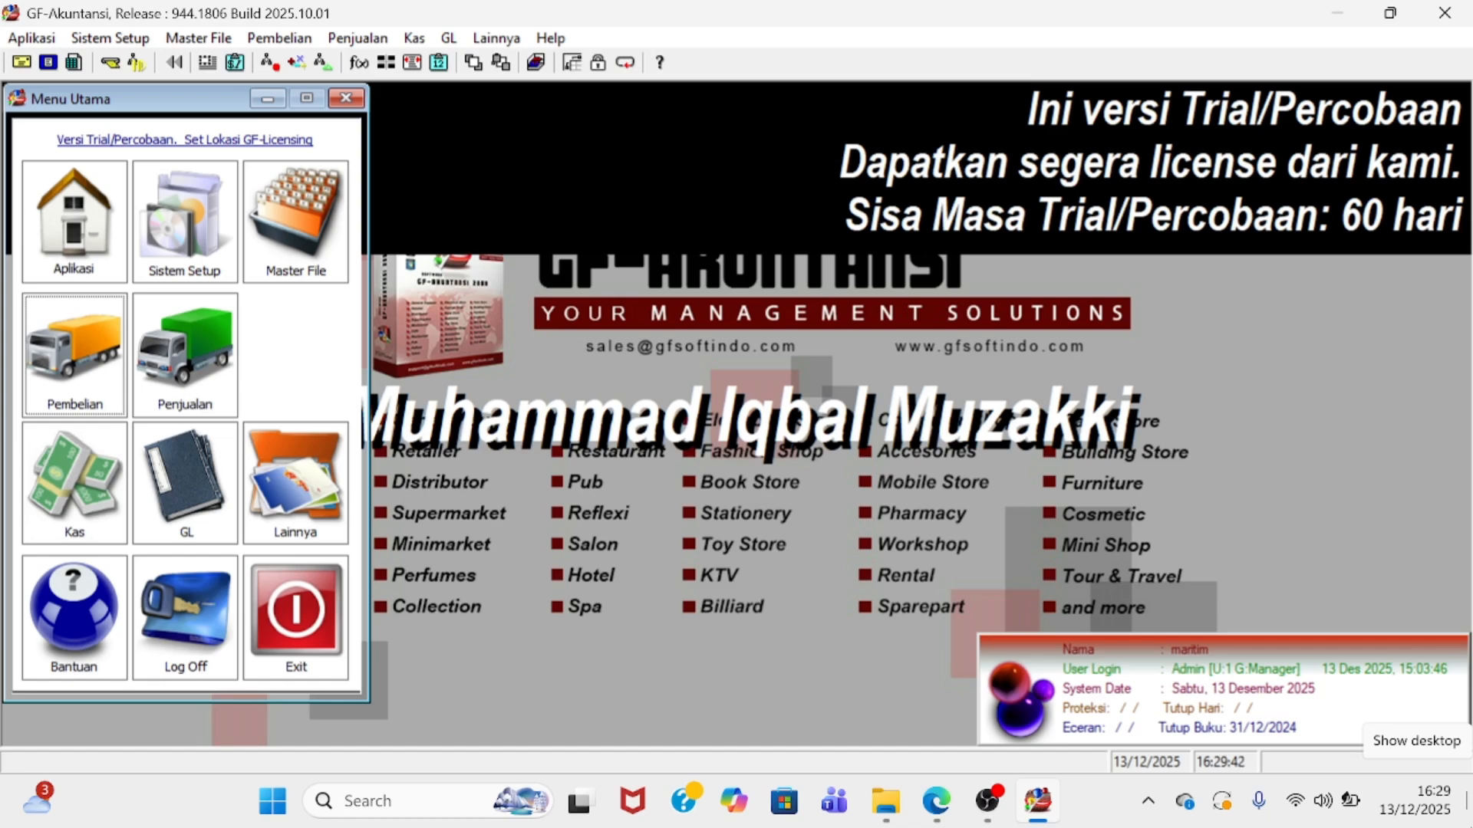
{"action": "left_click", "coordinate": [61, 390]}
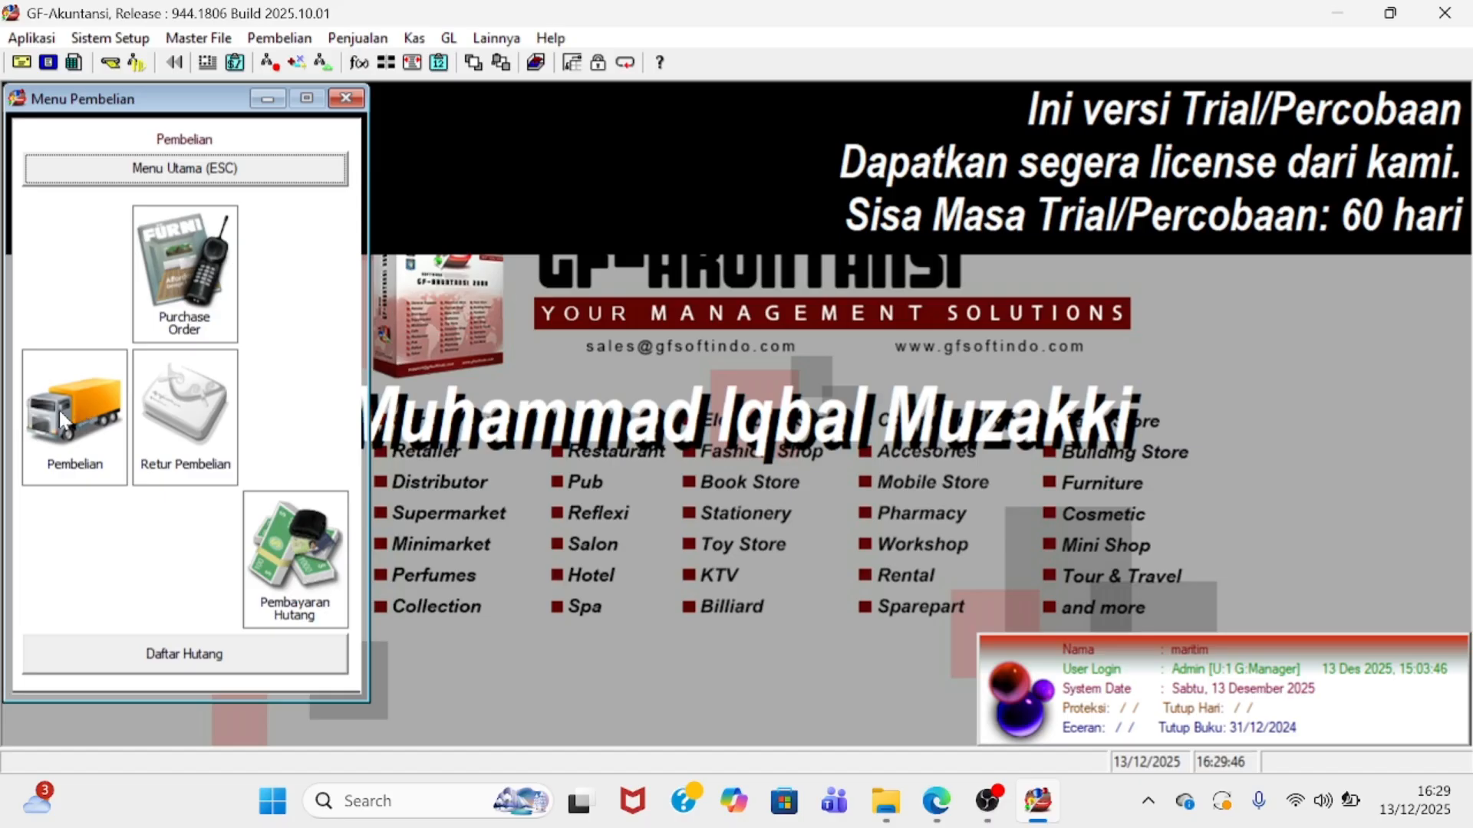
{"action": "left_click", "coordinate": [63, 418]}
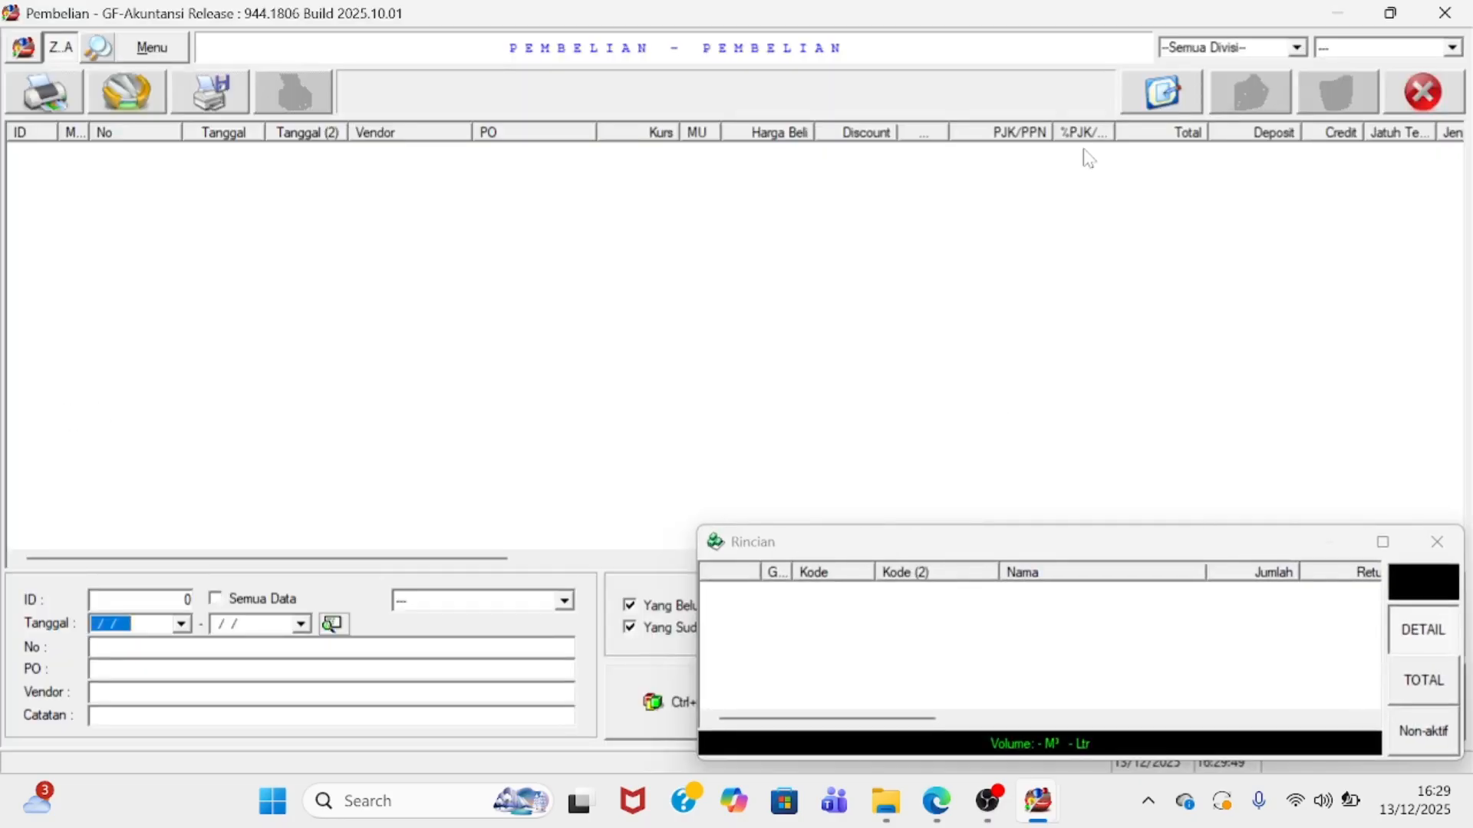
- Create purchase number 1 from vendor PT SUMBER BERKAH on 30-day credit and add an item line
{"action": "left_click", "coordinate": [1167, 102]}
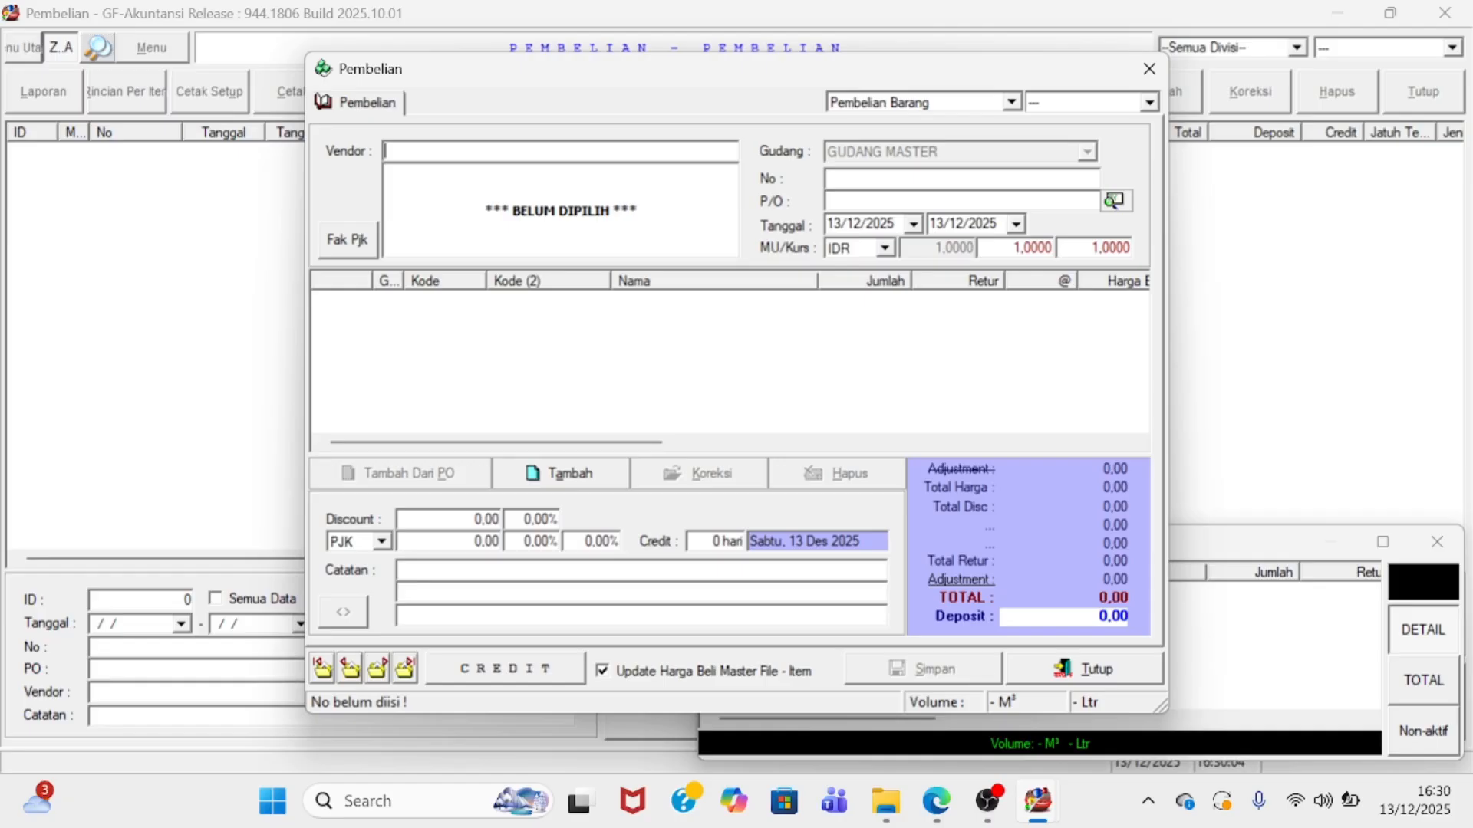
{"action": "type", "text": "PT"}
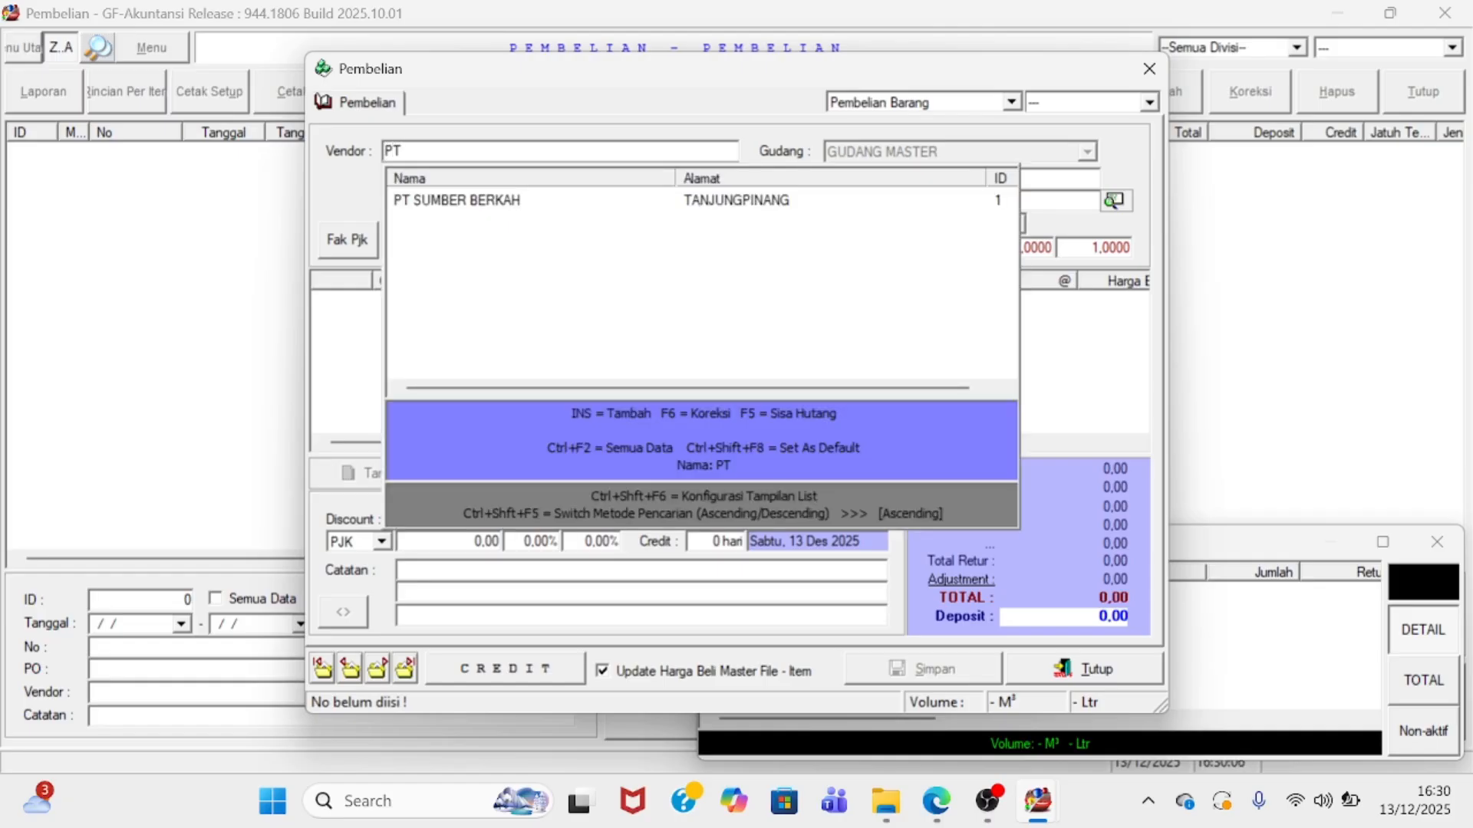
{"action": "key", "text": "Return"}
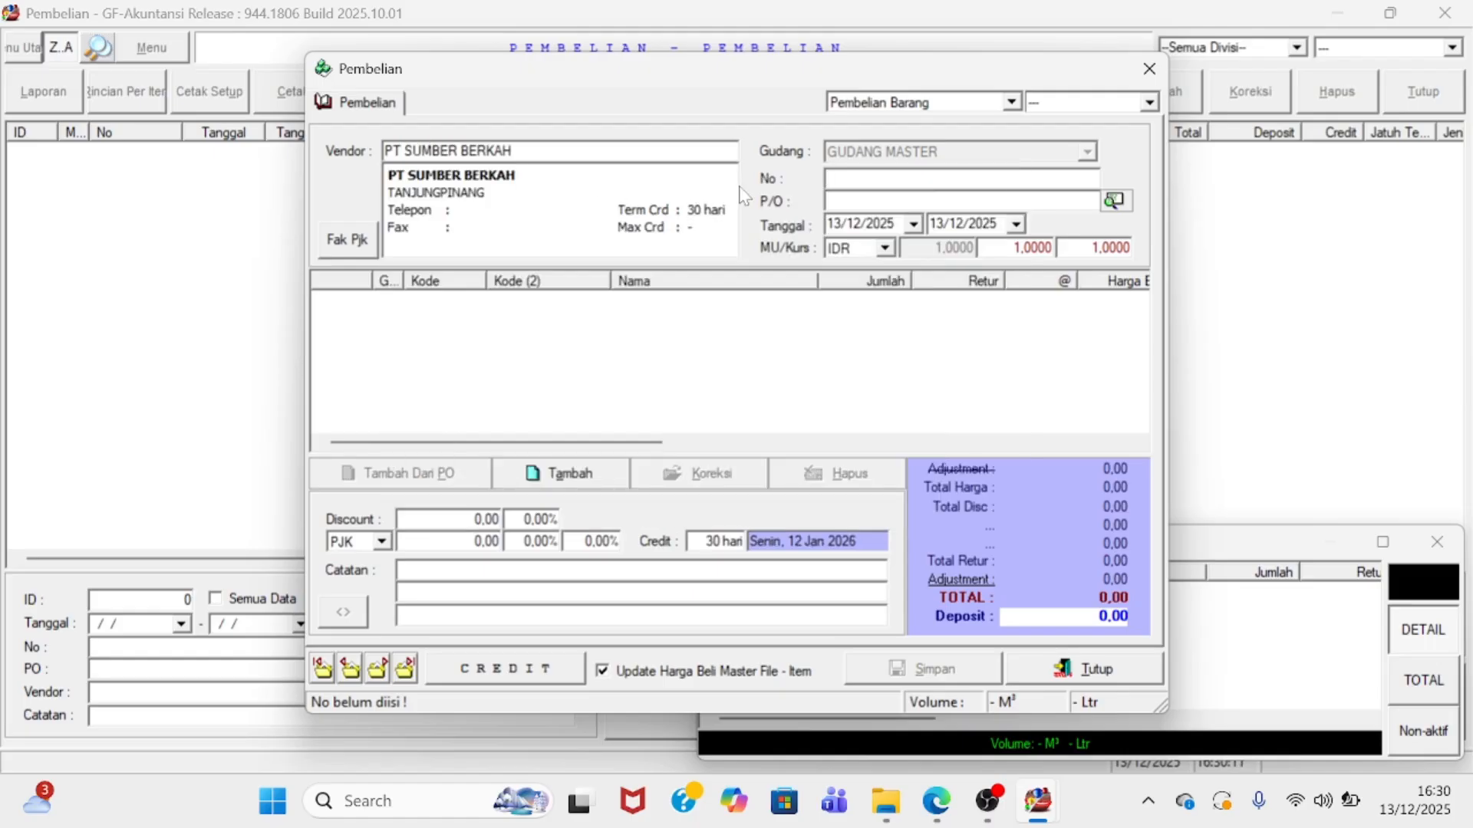
{"action": "type", "text": "1"}
{"action": "key", "text": "Return"}
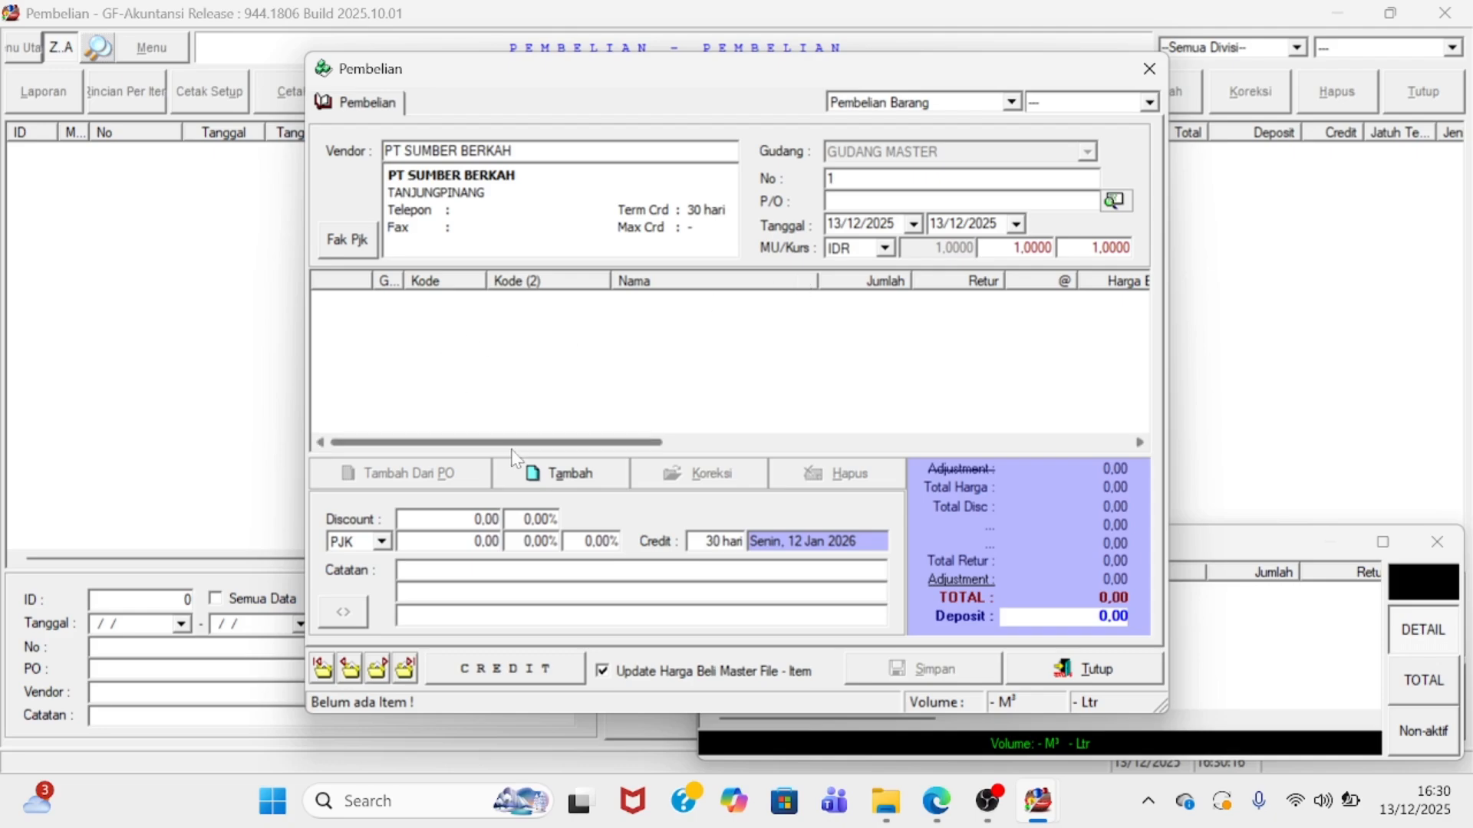
{"action": "left_click", "coordinate": [547, 473]}
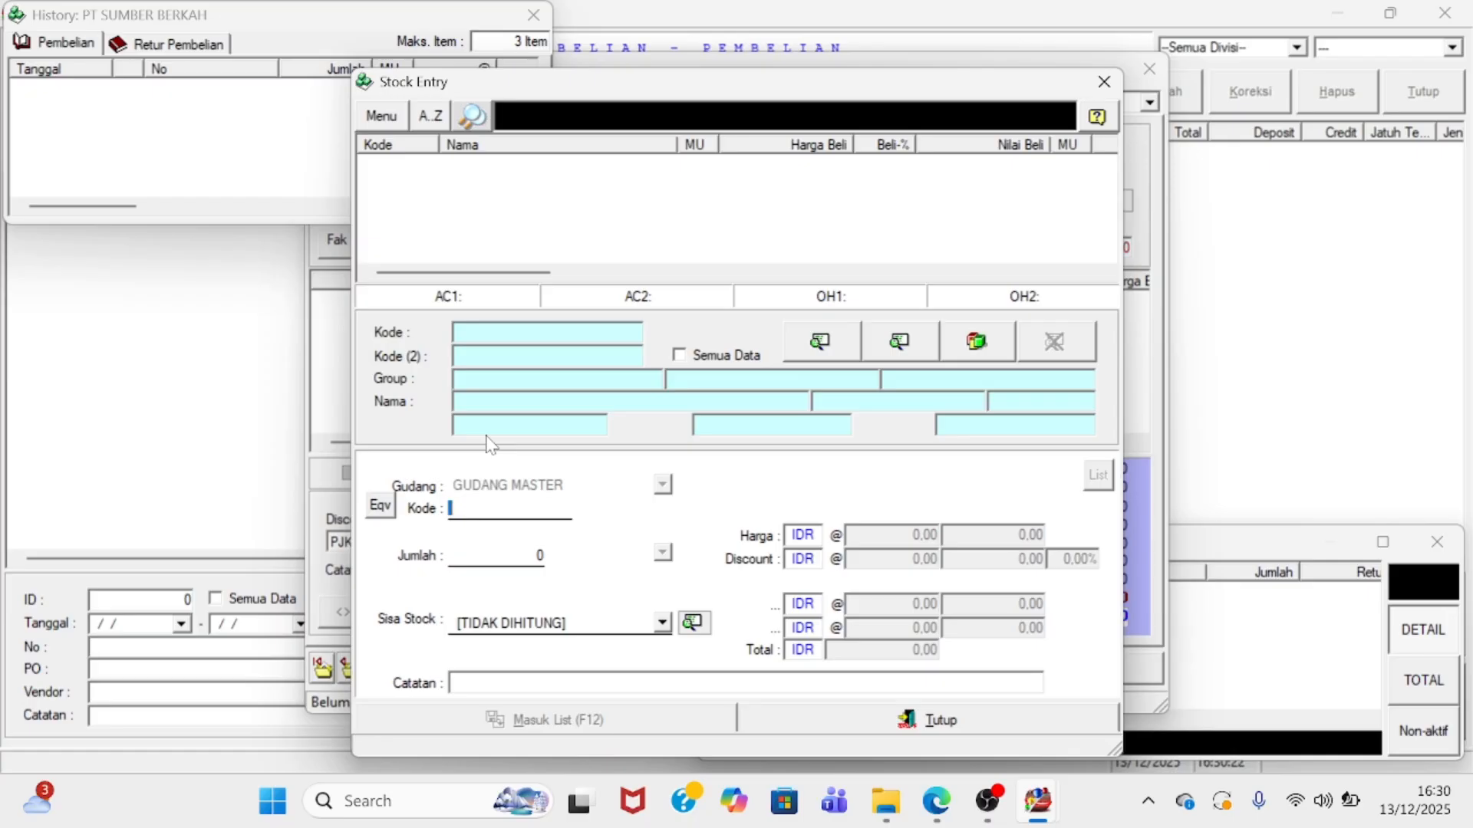
- Add KERTAS A4, 20 RIM at 50.000, to purchase 1 for a 1.000.000 total
{"action": "type", "text": "A4"}
{"action": "key", "text": "Return"}
{"action": "type", "text": "A4"}
{"action": "key", "text": "Return"}
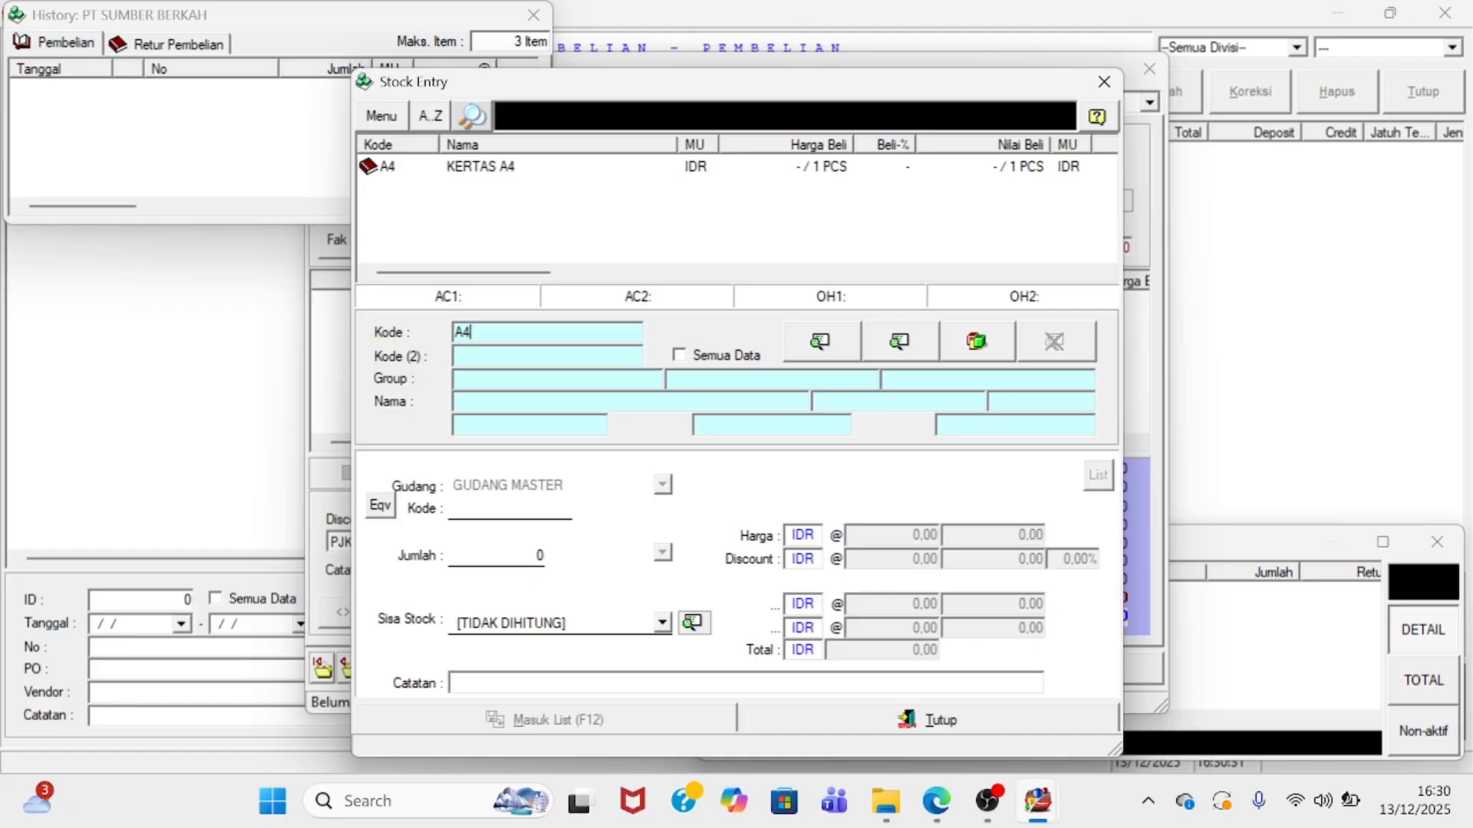
{"action": "key", "text": "Return"}
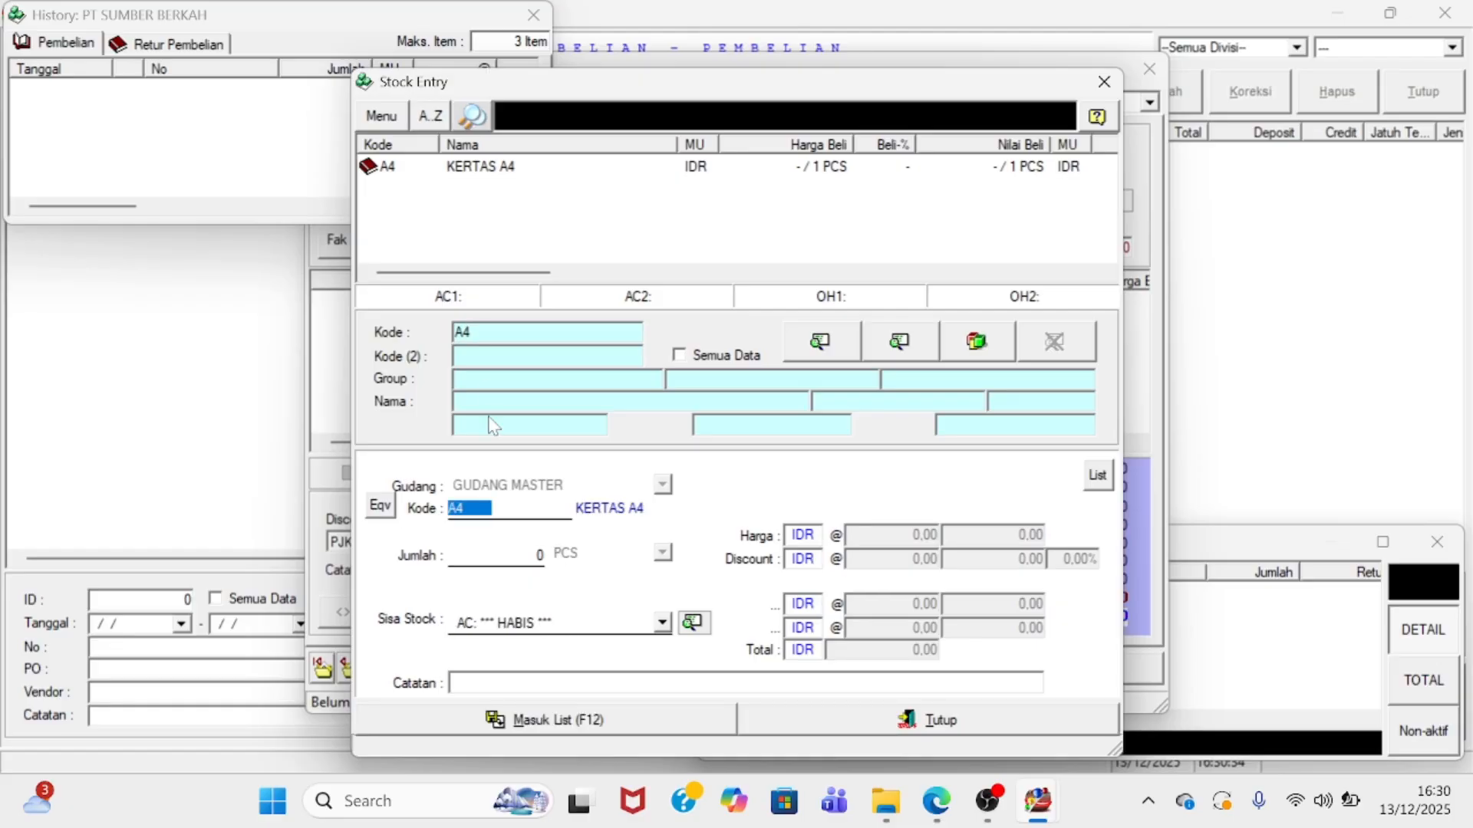
{"action": "left_click", "coordinate": [488, 555]}
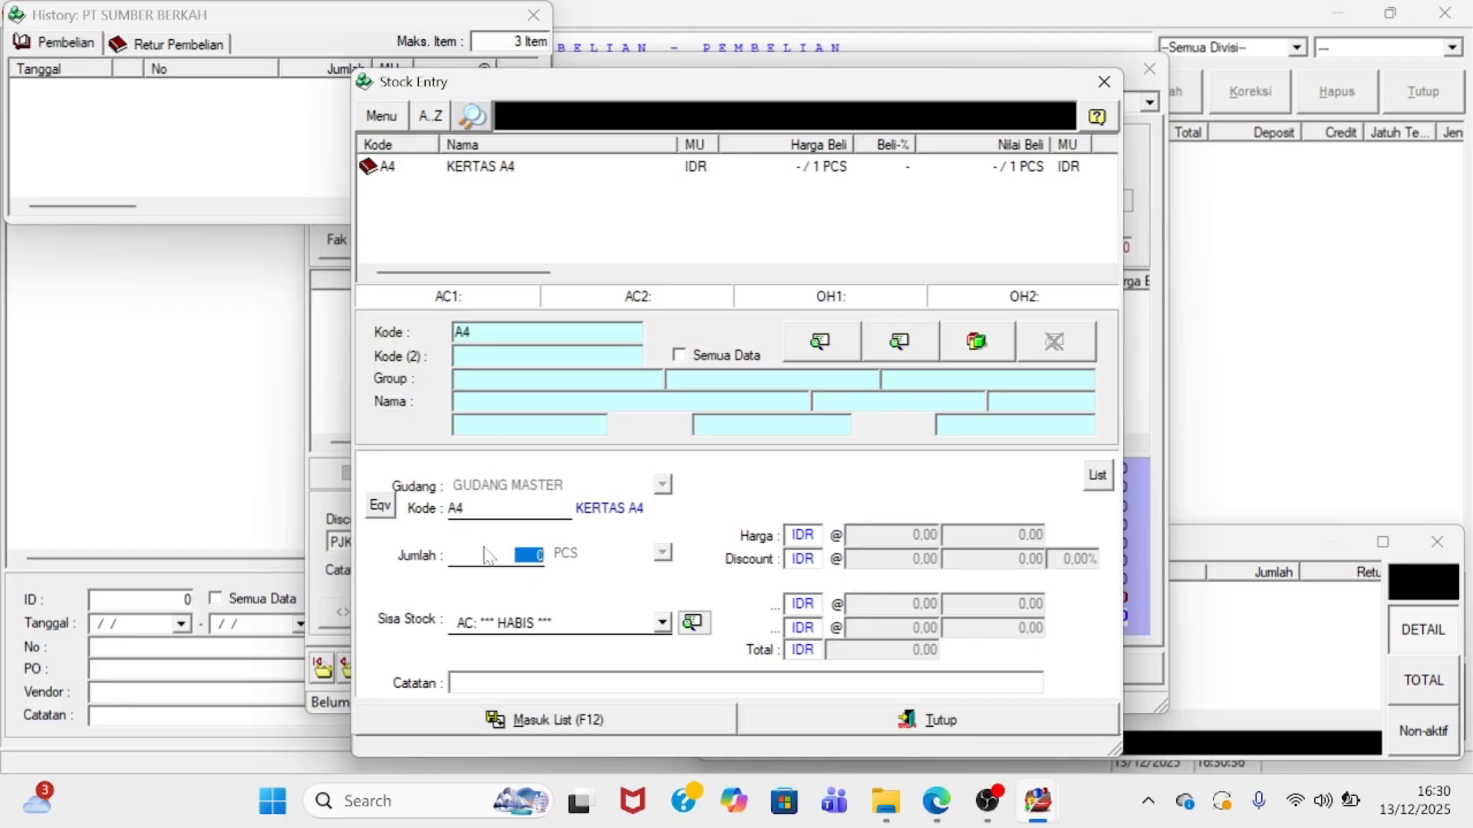
{"action": "type", "text": "20"}
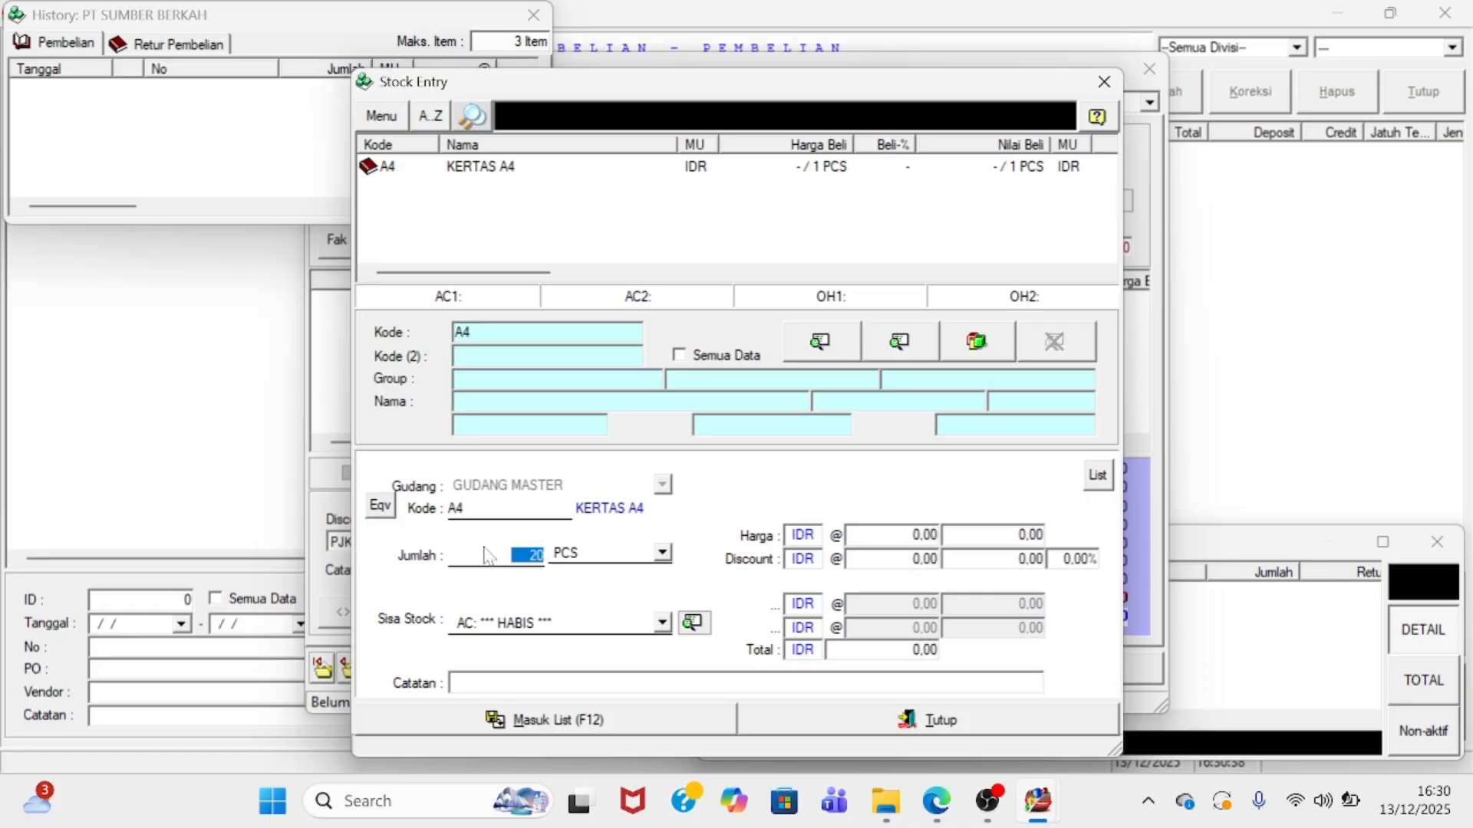
{"action": "left_click", "coordinate": [572, 559]}
{"action": "left_click", "coordinate": [589, 590]}
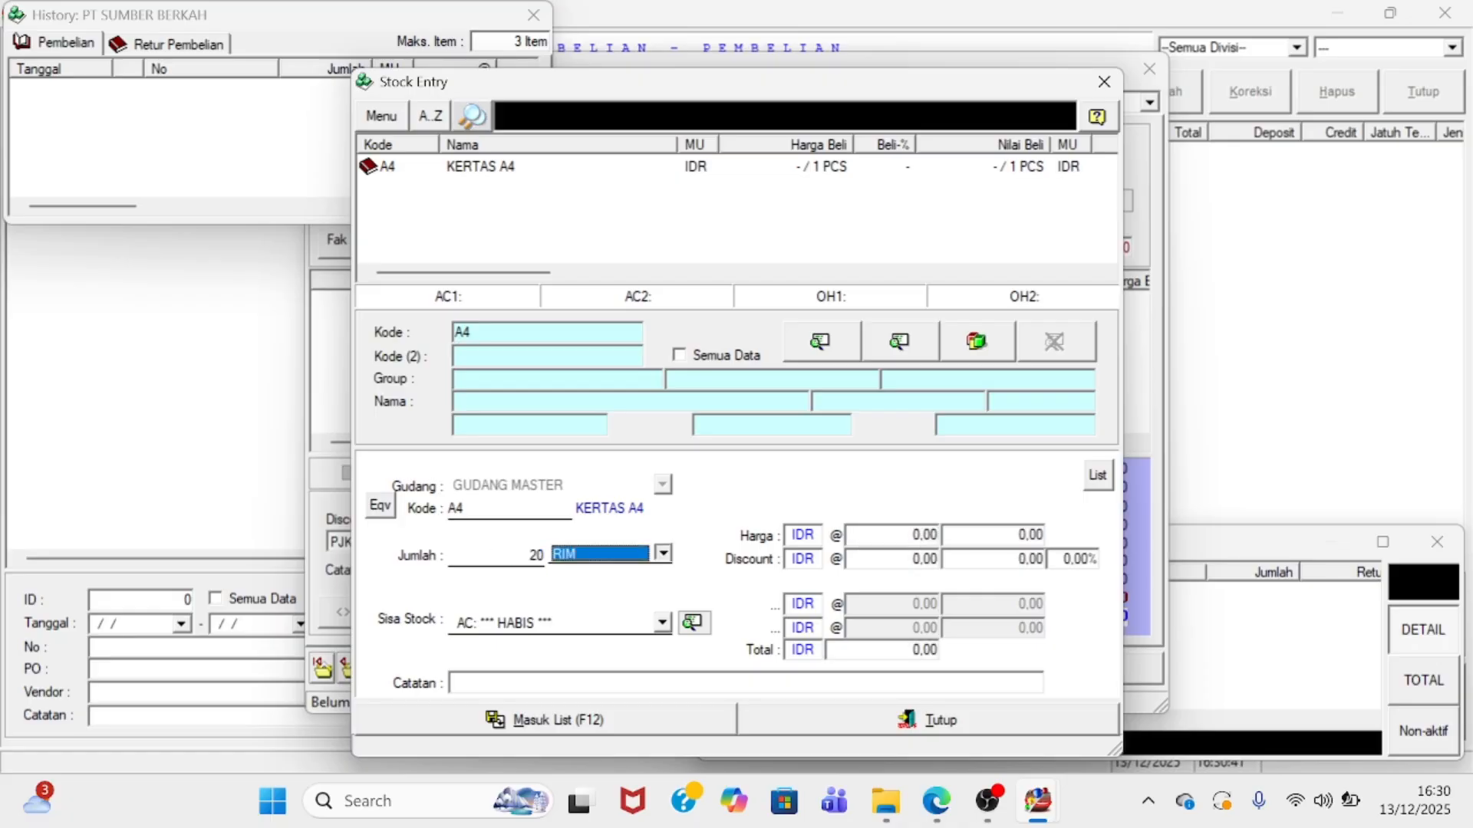
{"action": "left_click", "coordinate": [901, 534]}
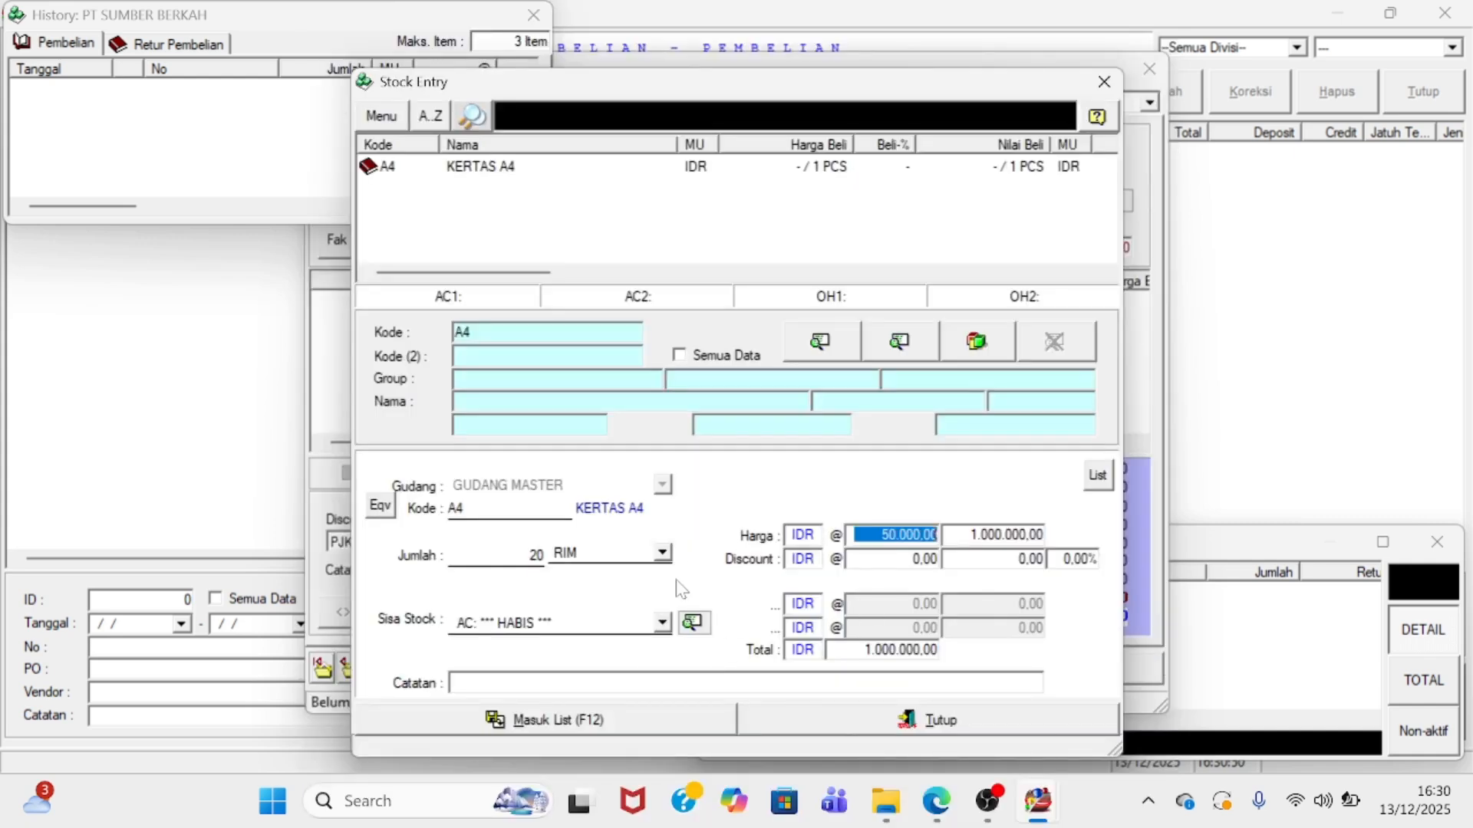
{"action": "left_click", "coordinate": [571, 721]}
{"action": "left_click", "coordinate": [798, 721]}
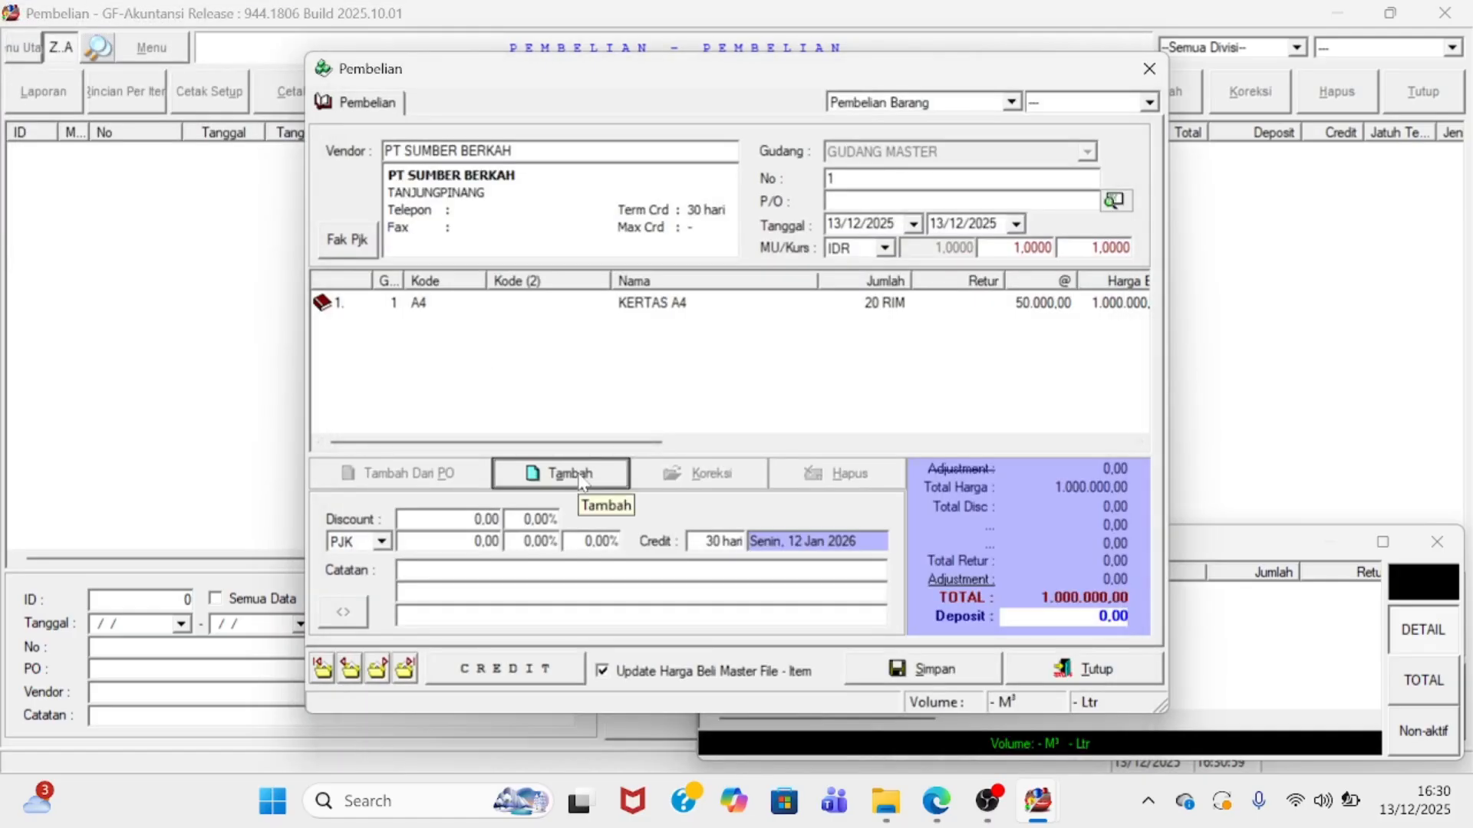
- Add KERTAS F4, 20 RIM at 55.000, as another purchase line
{"action": "left_click", "coordinate": [582, 482]}
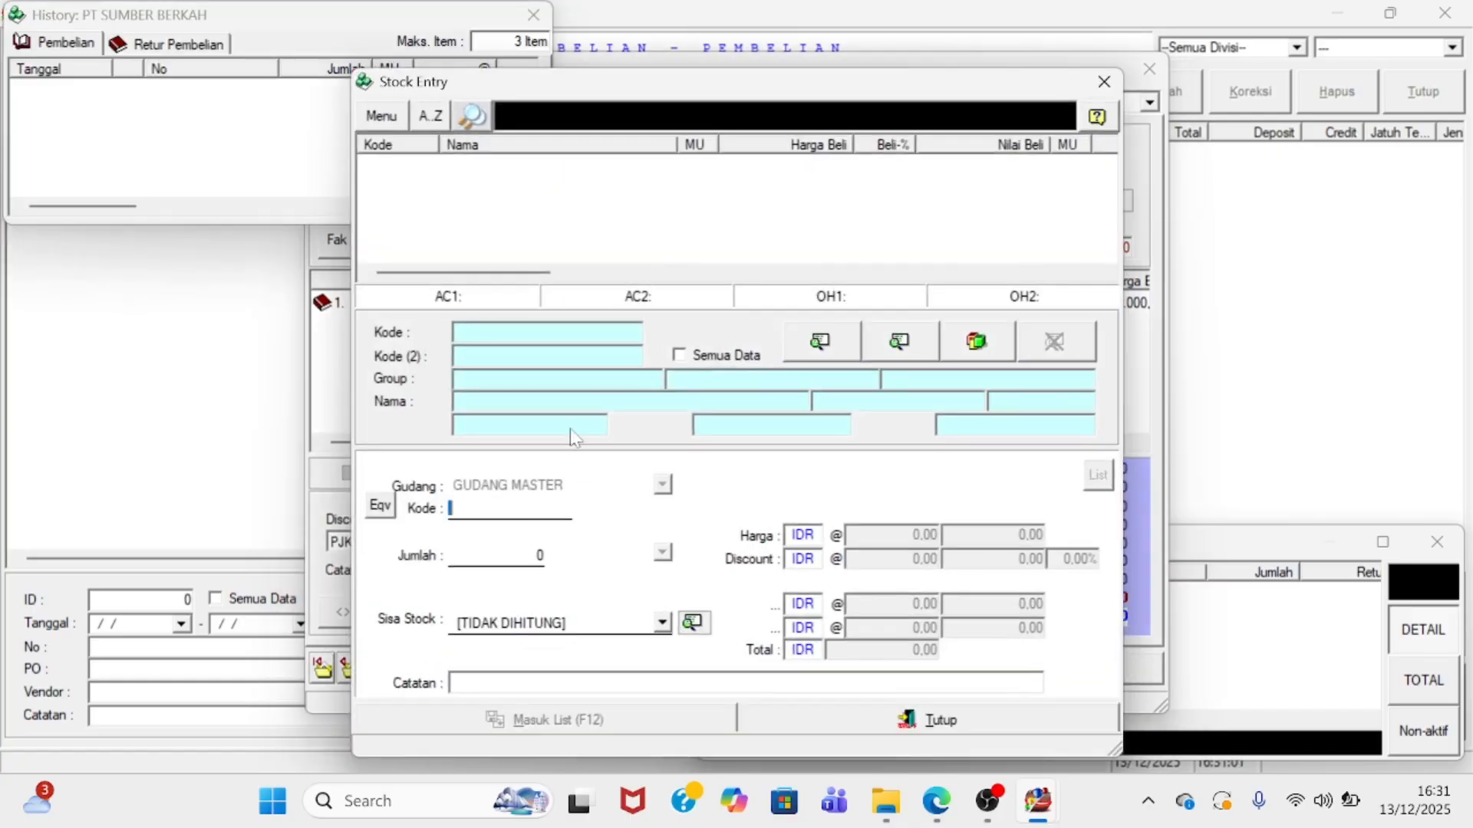
{"action": "left_click", "coordinate": [503, 333]}
{"action": "type", "text": "F"}
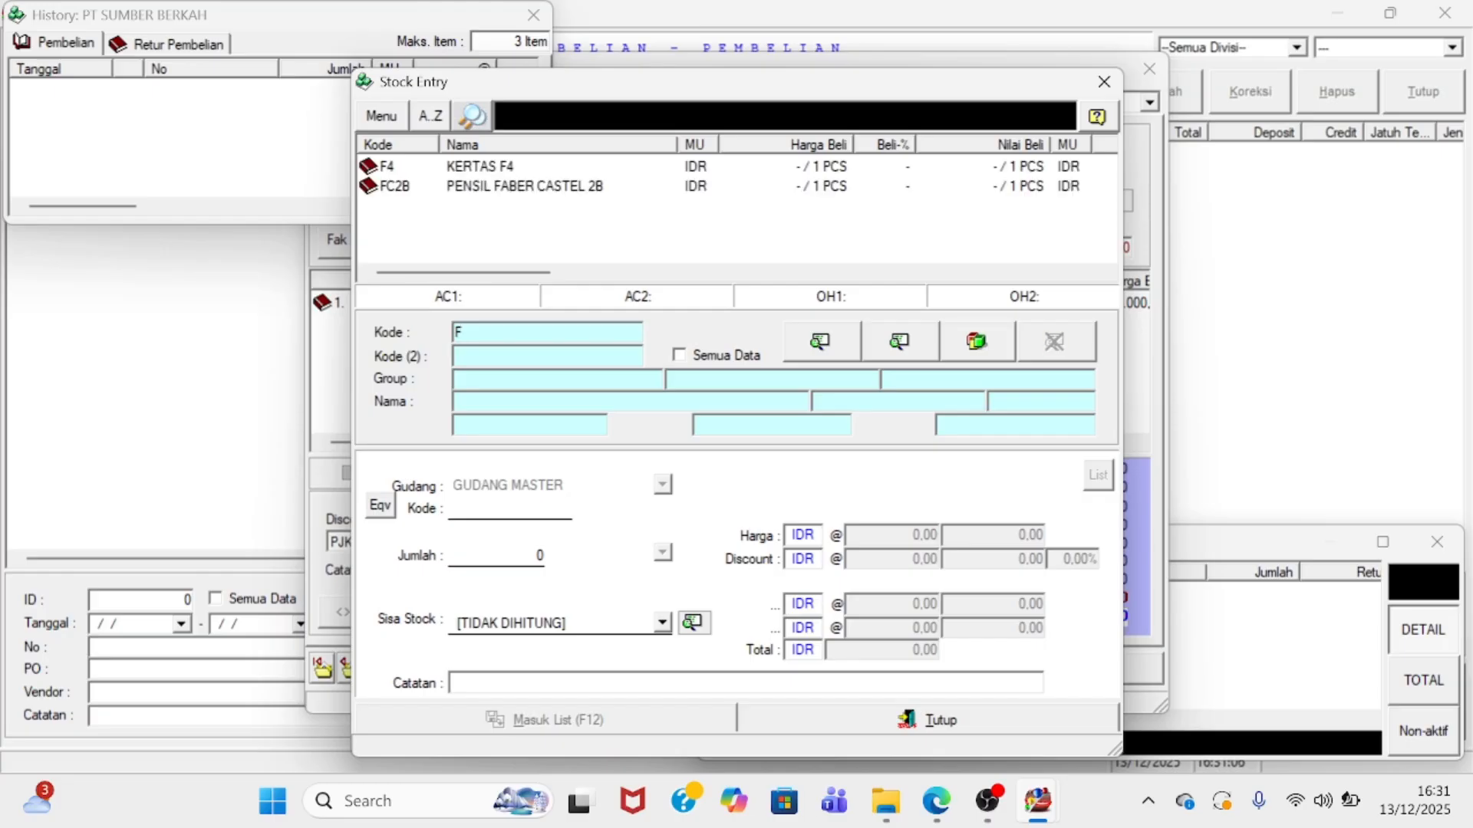
{"action": "type", "text": "4"}
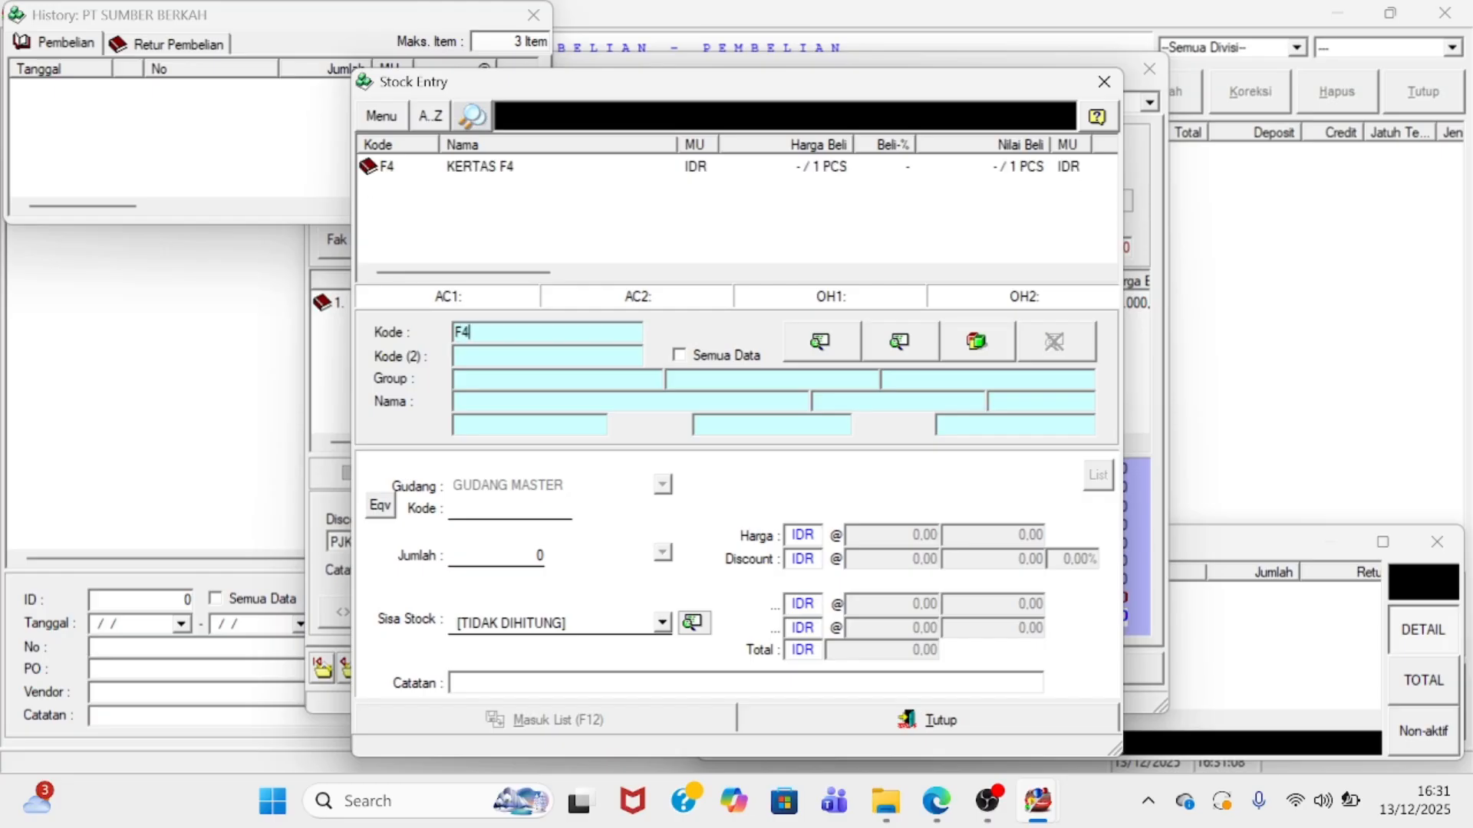
{"action": "key", "text": "Return"}
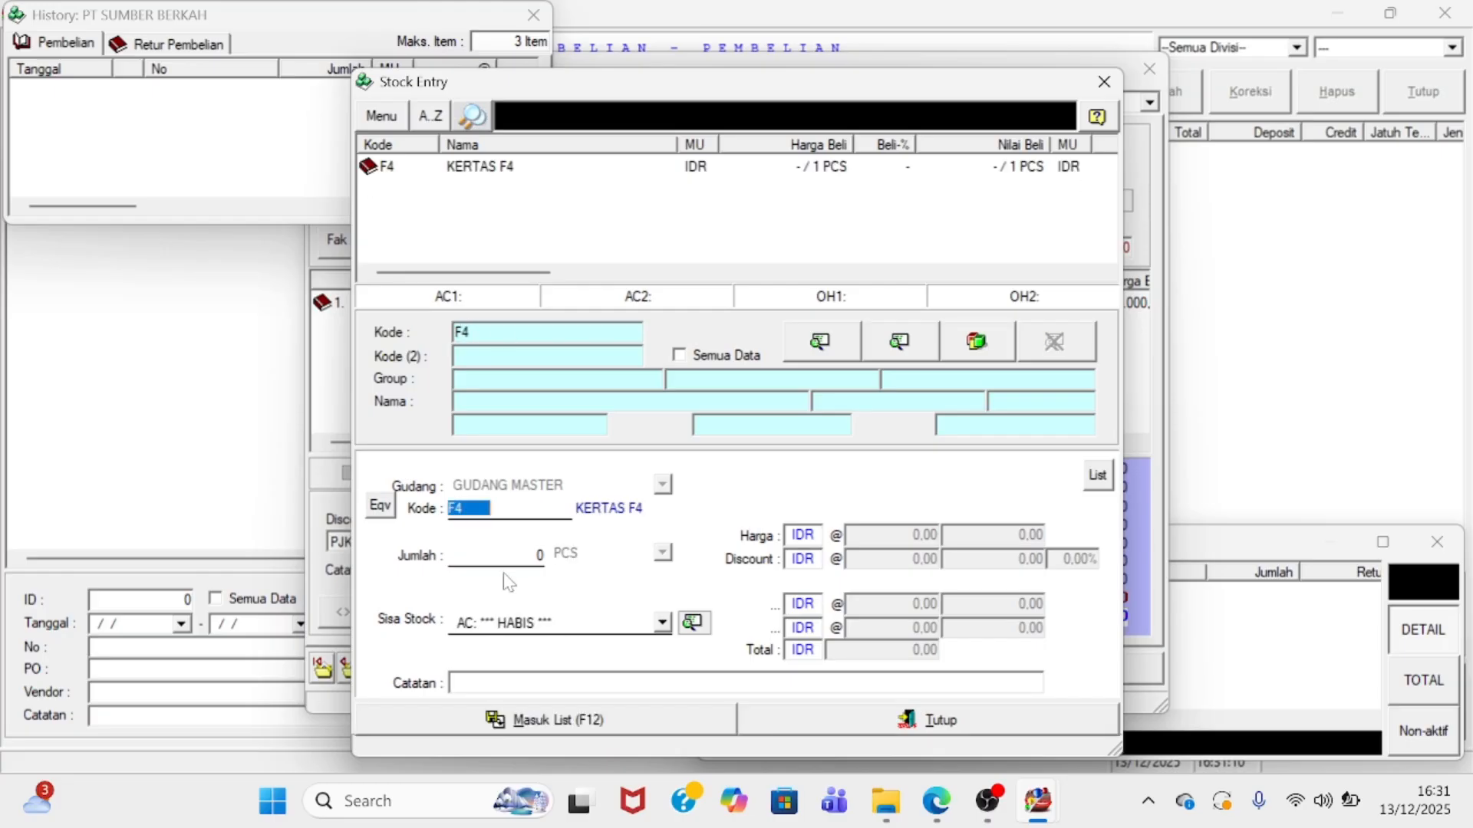
{"action": "key", "text": "Return"}
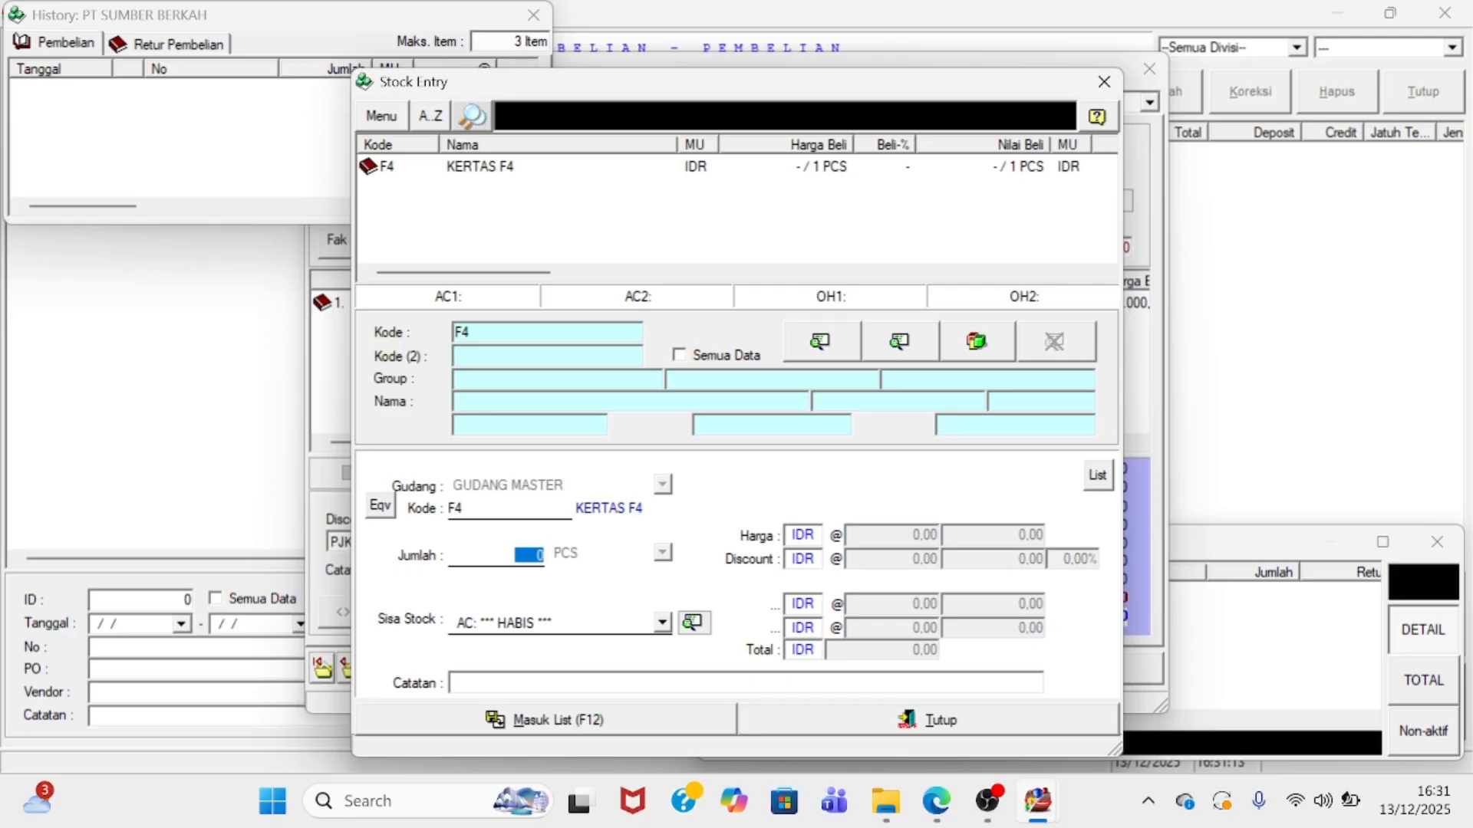
{"action": "type", "text": "2"}
{"action": "key", "text": "Return"}
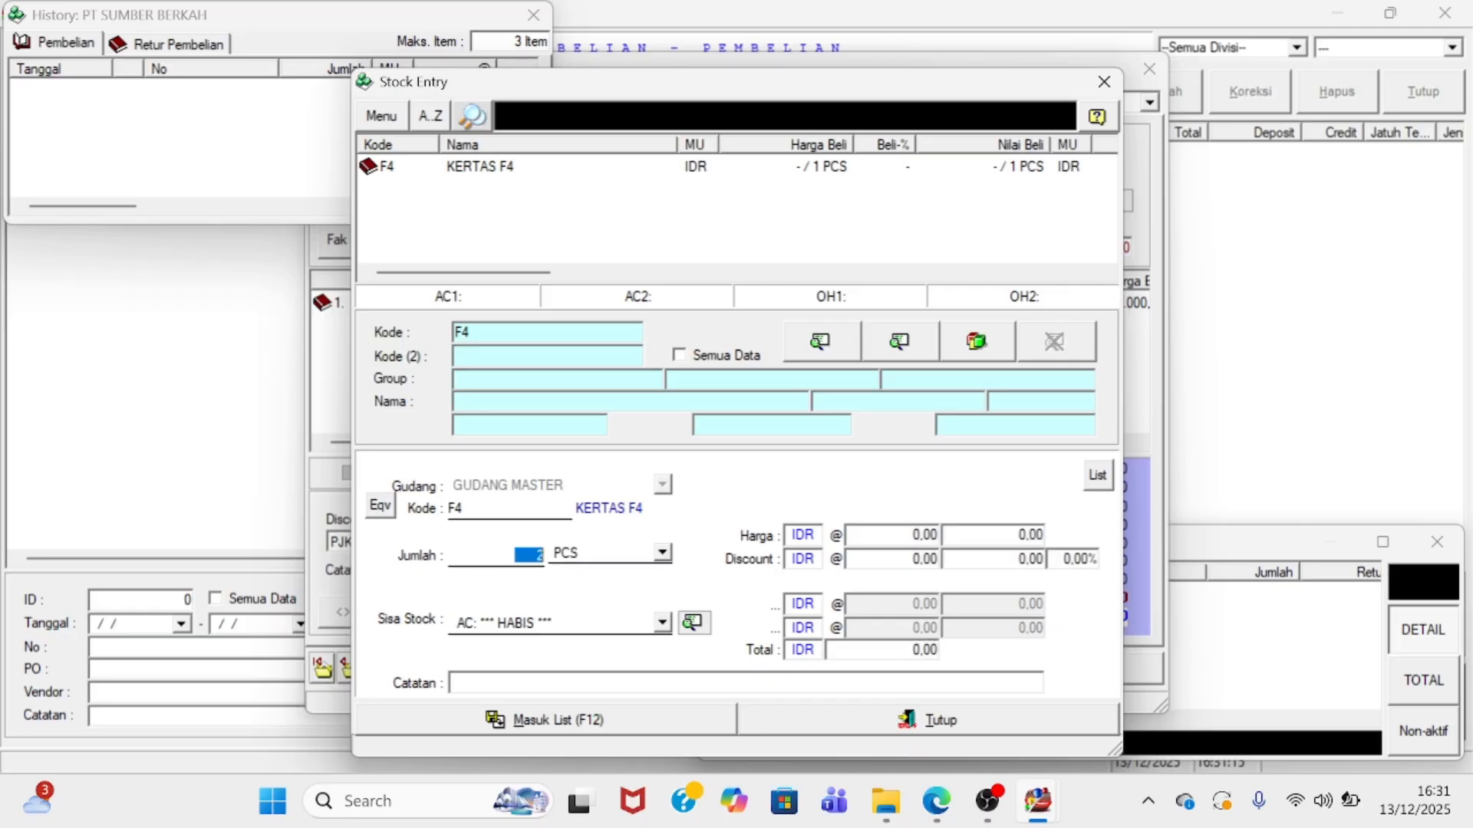
{"action": "type", "text": "0"}
{"action": "left_click", "coordinate": [589, 559]}
{"action": "left_click", "coordinate": [602, 578]}
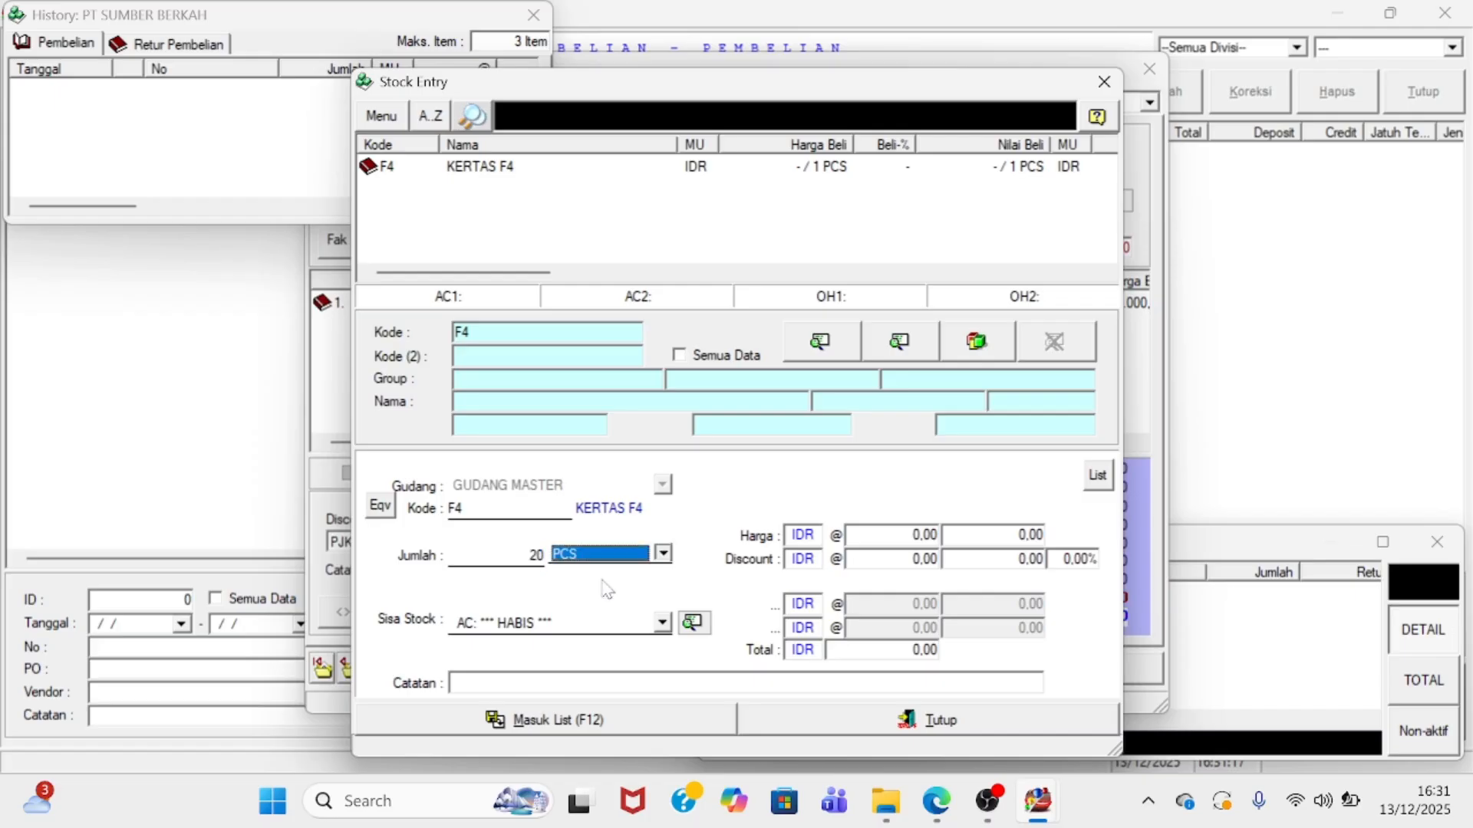
{"action": "left_click", "coordinate": [614, 559]}
{"action": "left_click", "coordinate": [625, 592]}
{"action": "key", "text": "Return"}
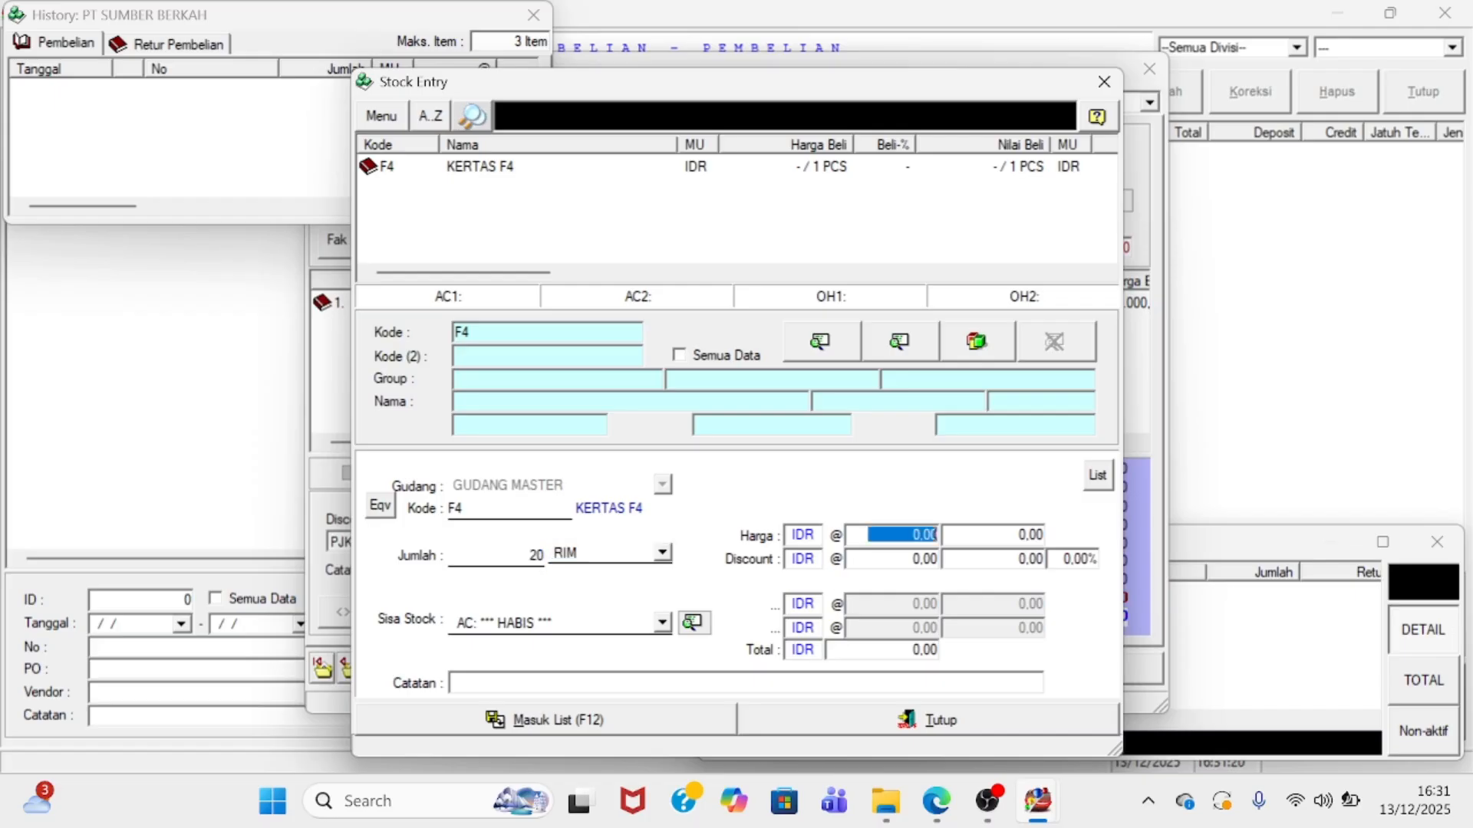
{"action": "type", "text": "55000"}
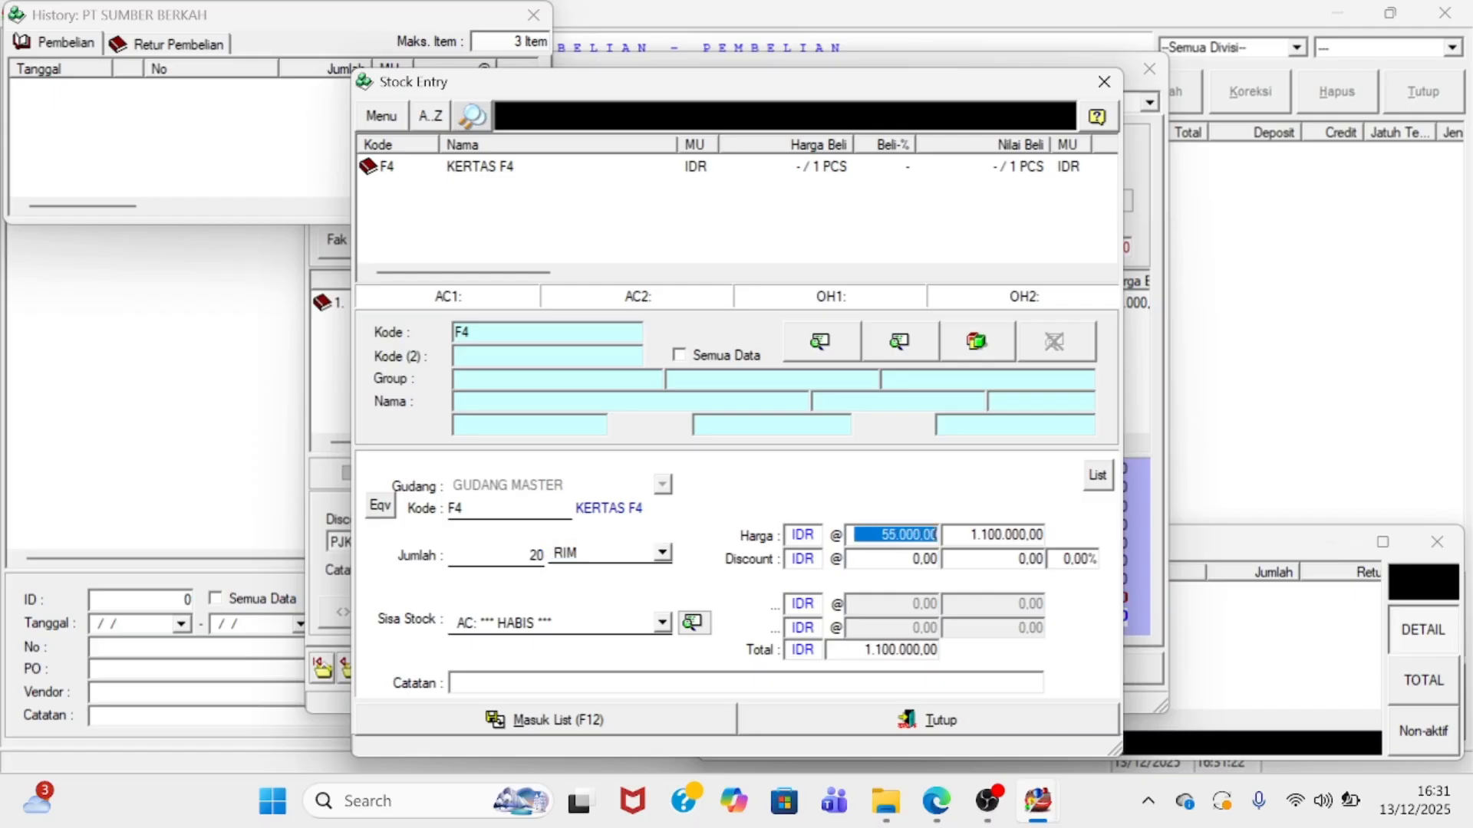
{"action": "left_click", "coordinate": [605, 722]}
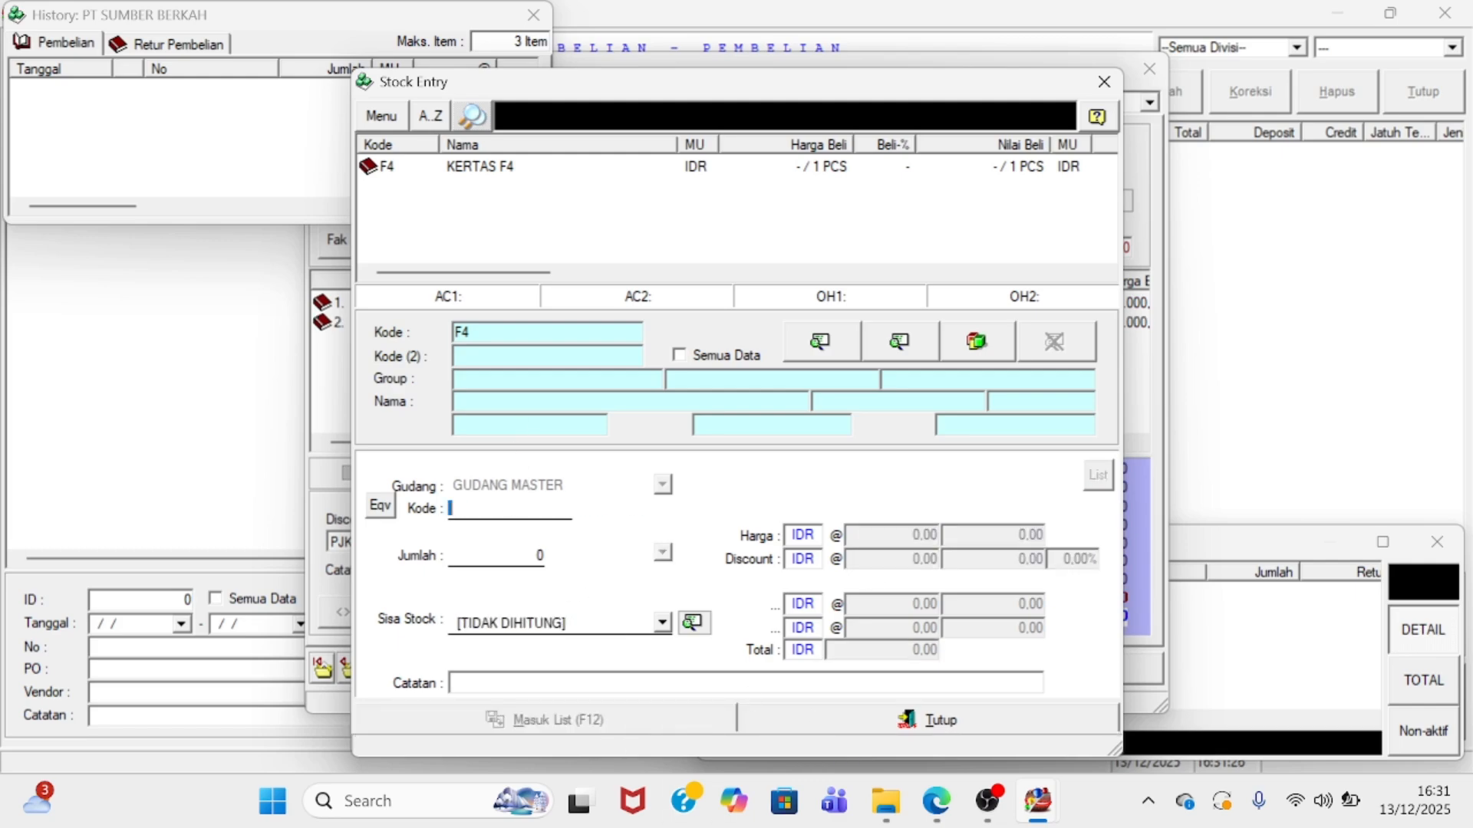
- Add KERTAS DOUBLEFOLIO, 20 PCK at 10.000, bringing the purchase total to 2.300.000
{"action": "left_click", "coordinate": [462, 333]}
{"action": "type", "text": "DF"}
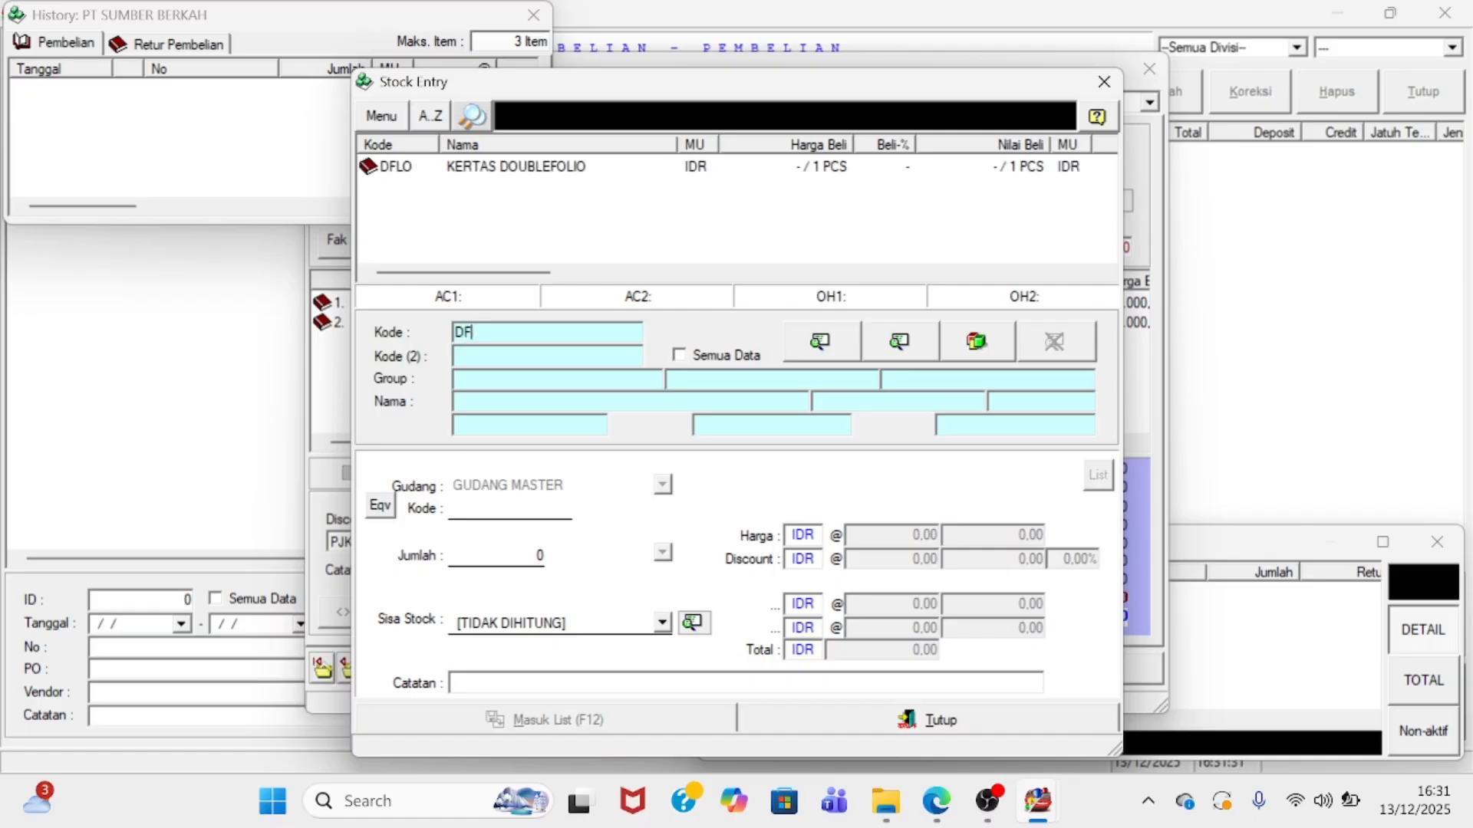
{"action": "key", "text": "Return"}
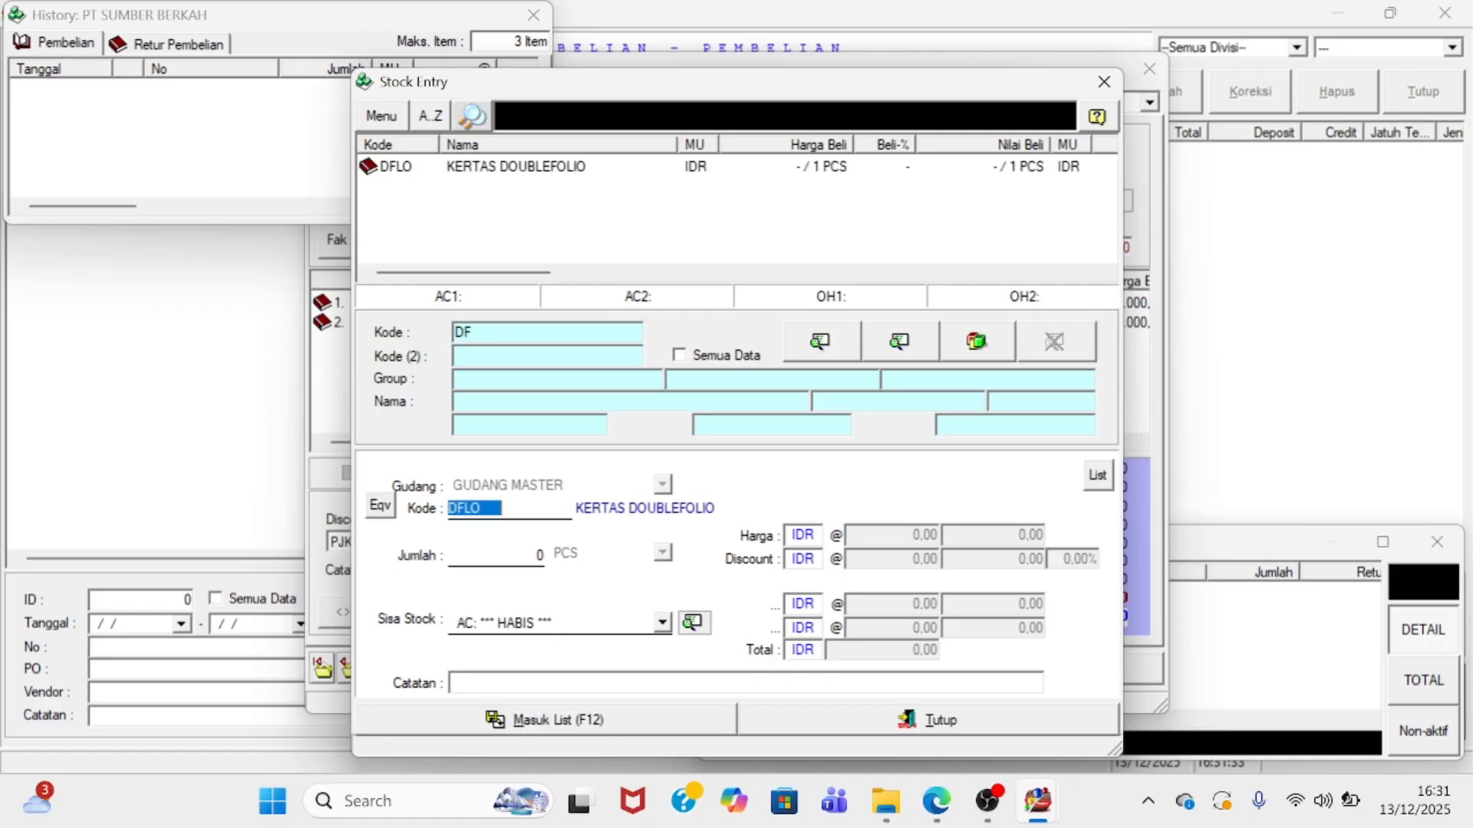
{"action": "left_click", "coordinate": [529, 555]}
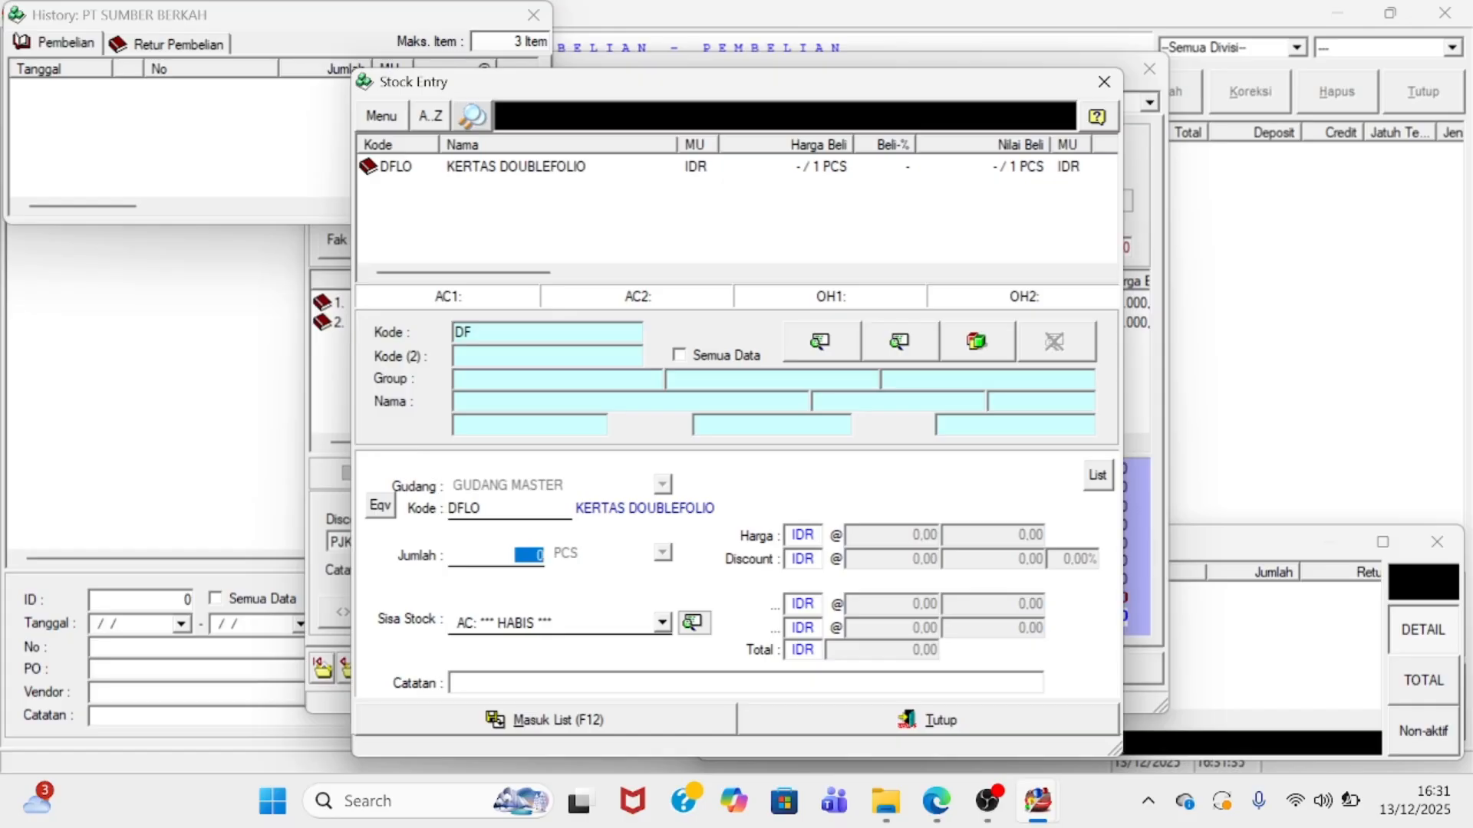
{"action": "type", "text": "20"}
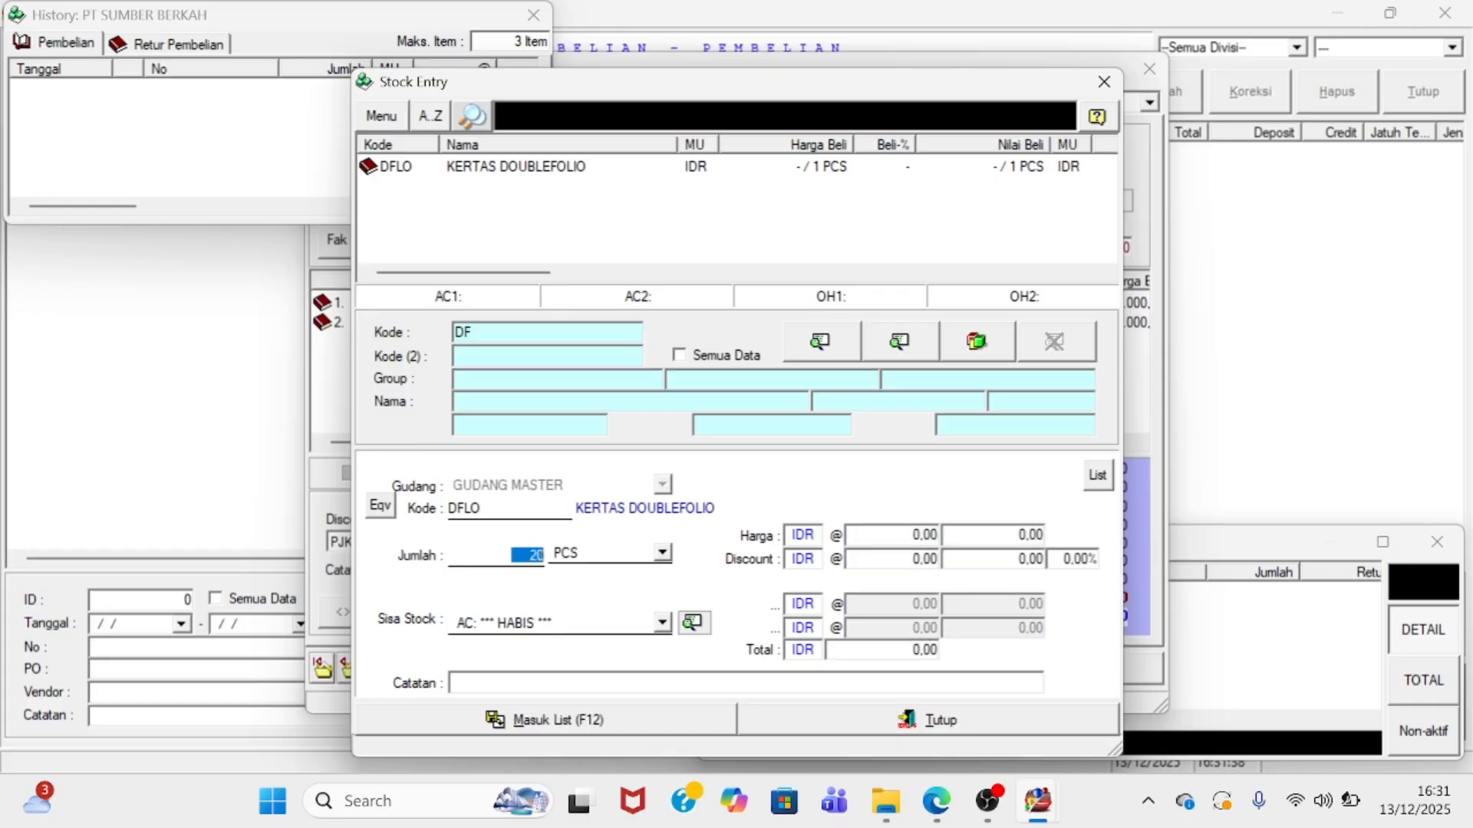
{"action": "left_click", "coordinate": [625, 552]}
{"action": "left_click", "coordinate": [639, 591]}
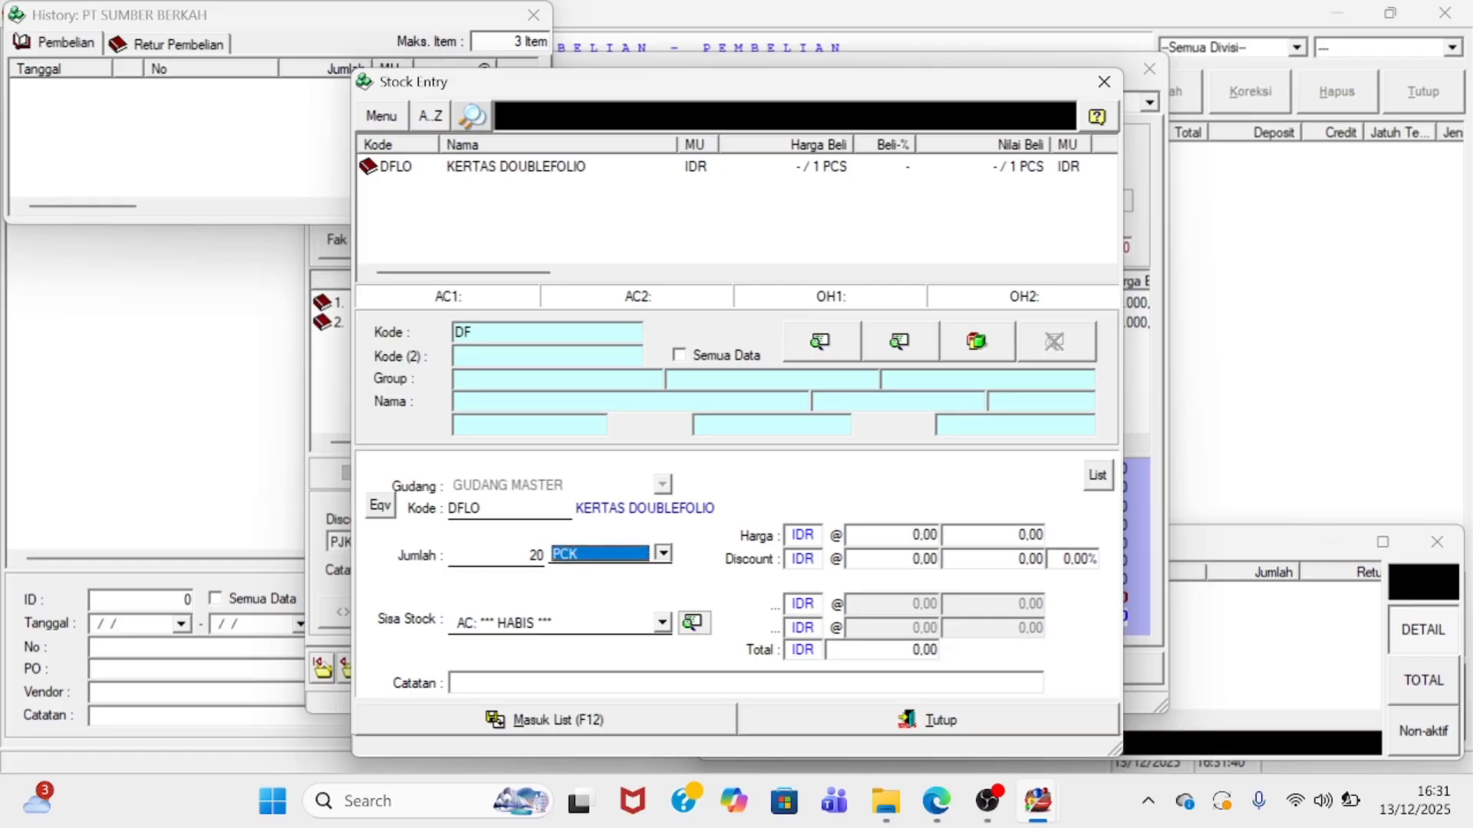
{"action": "key", "text": "Return"}
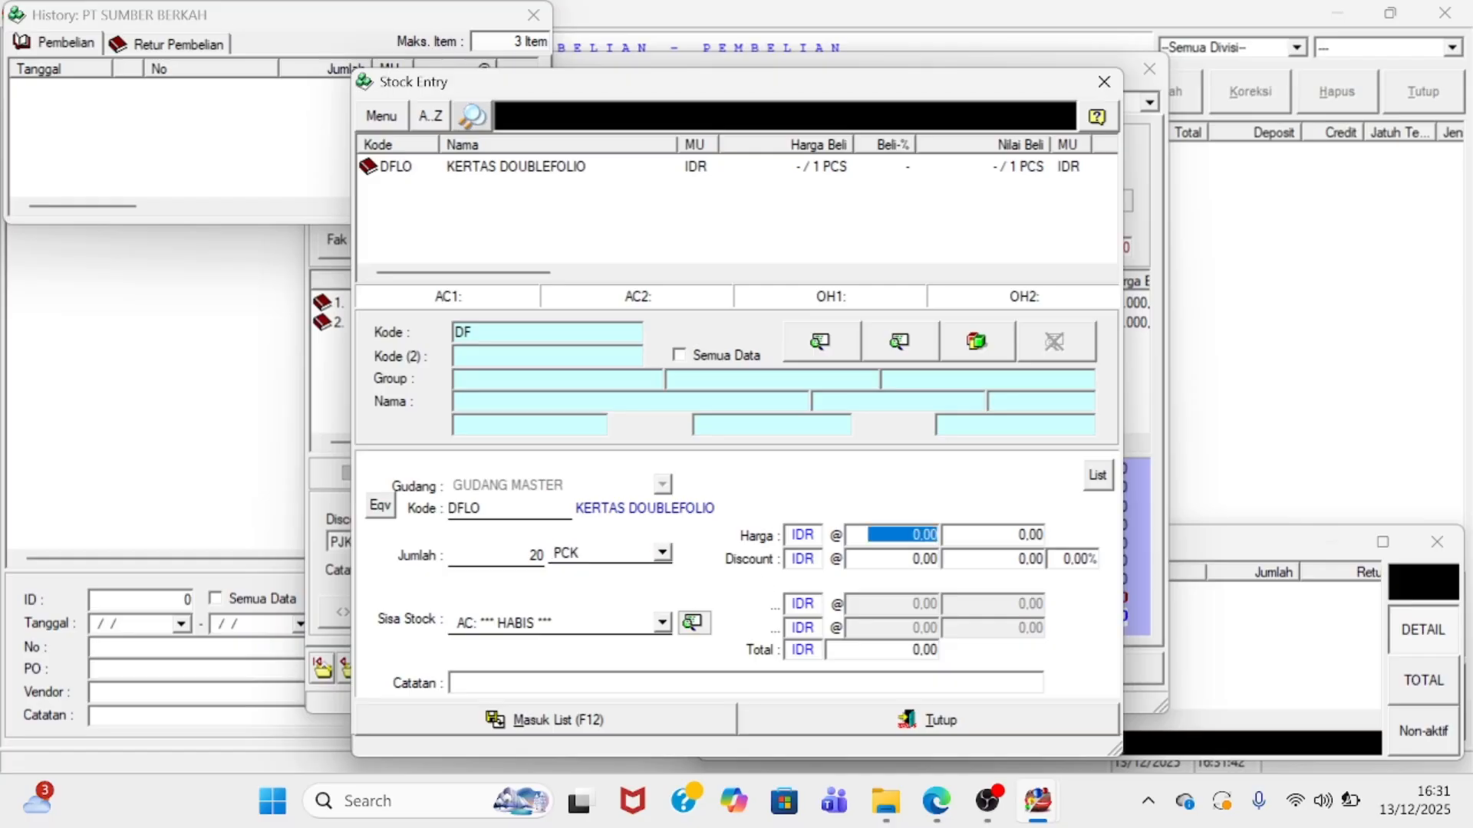
{"action": "type", "text": "10000"}
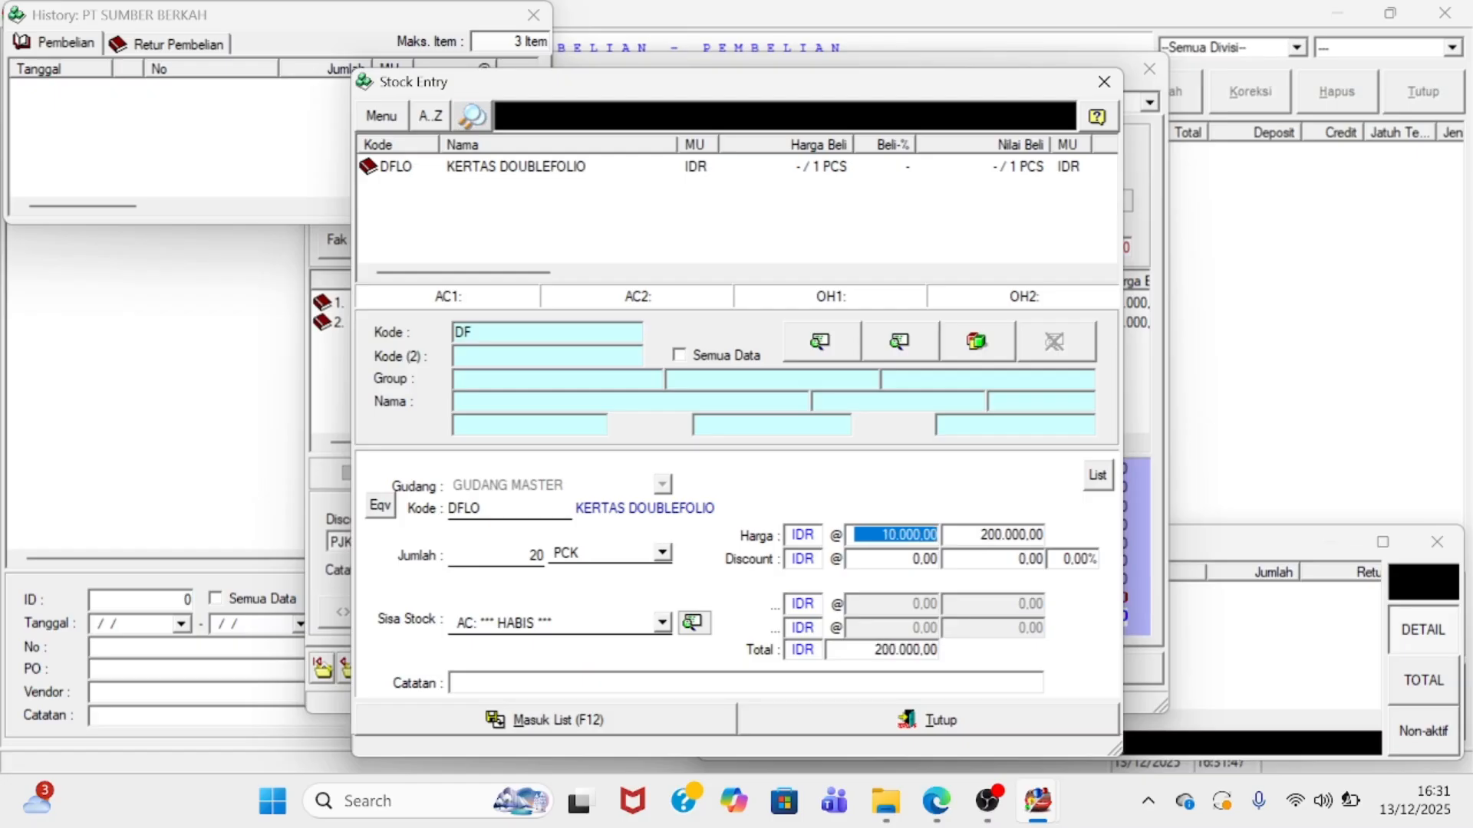
{"action": "left_click", "coordinate": [581, 721]}
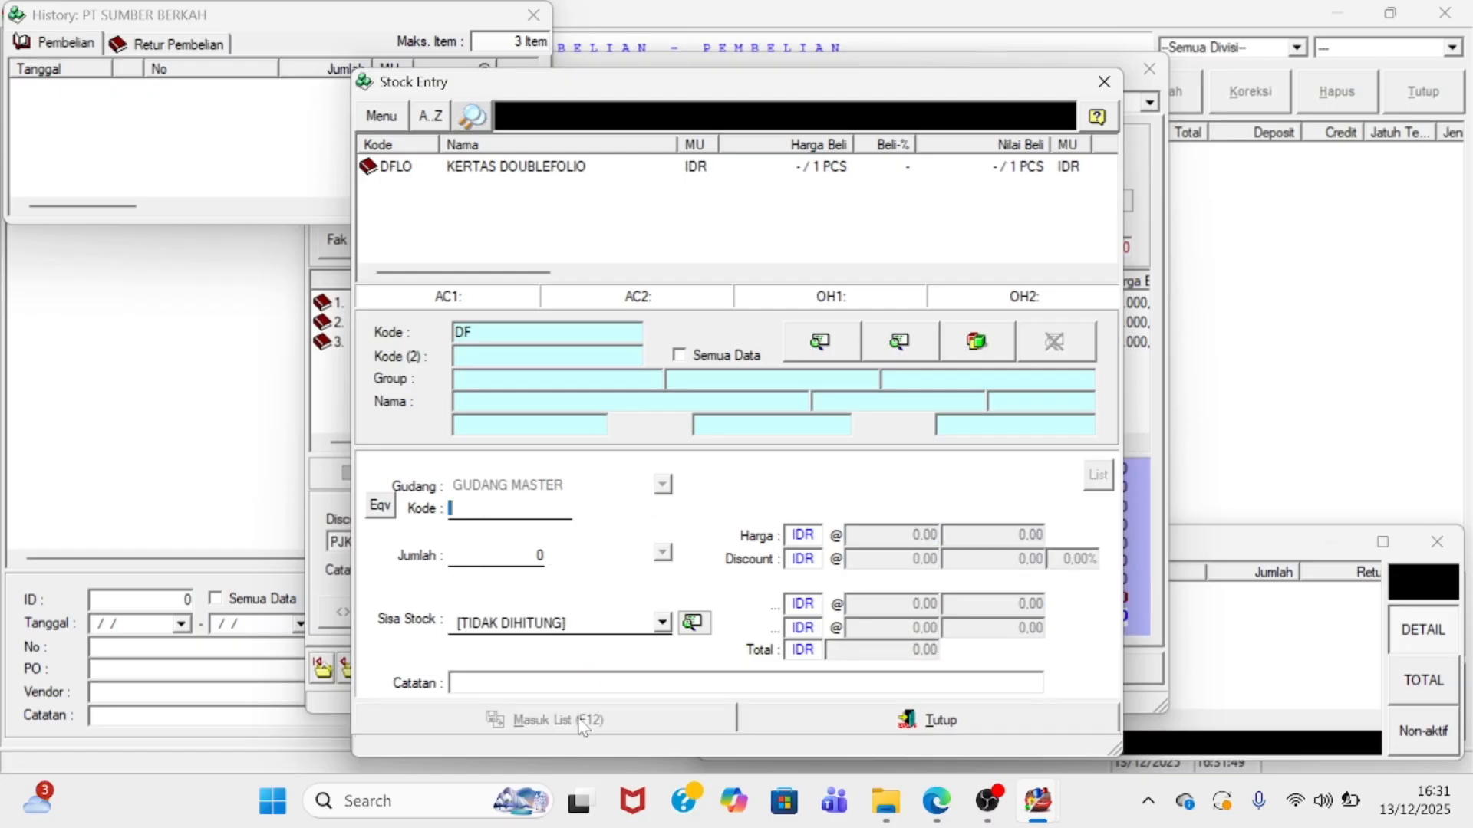
{"action": "left_click", "coordinate": [792, 718]}
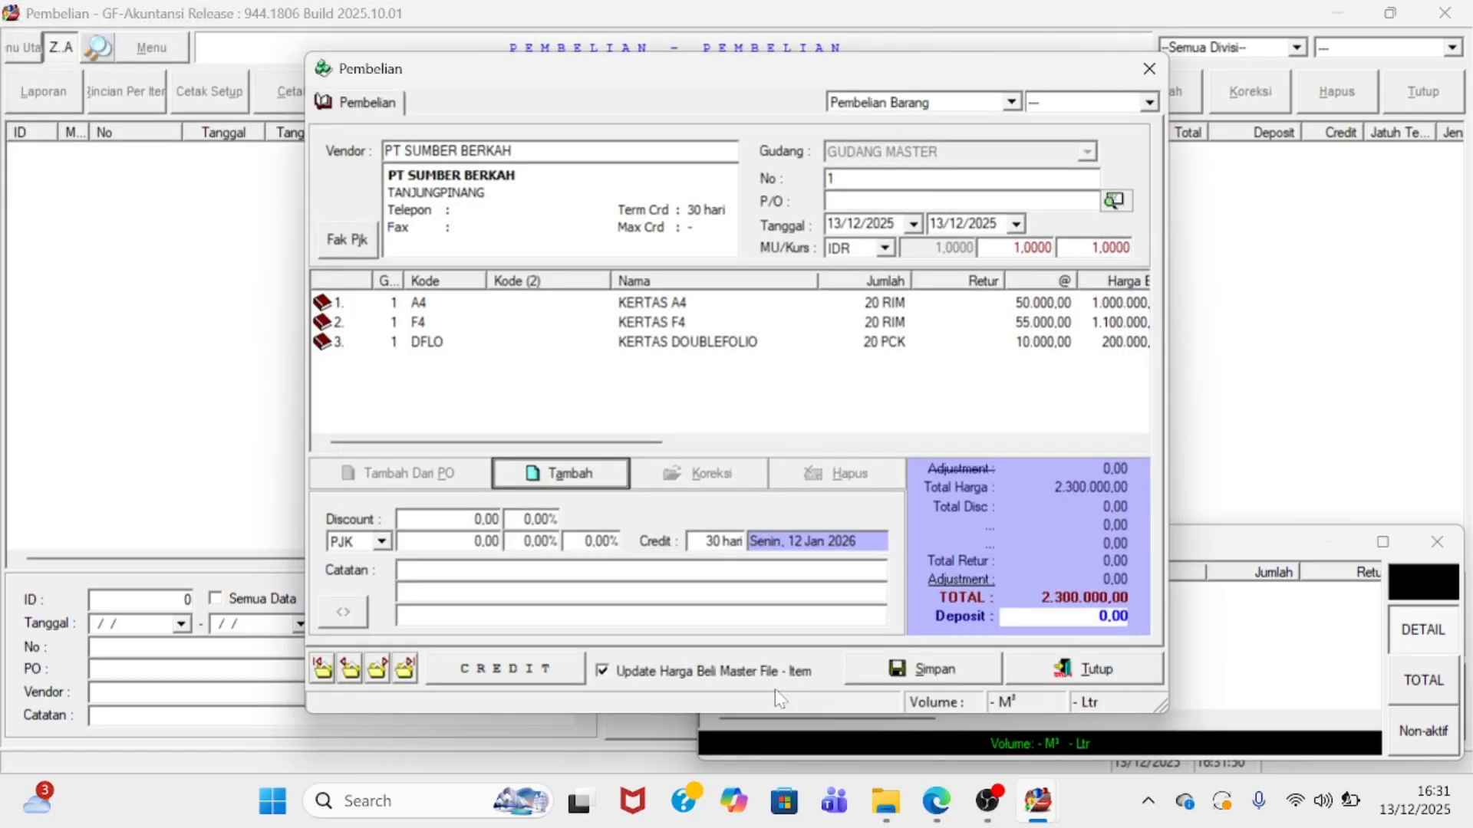
- Save the credit purchase and preview its printed receipt on screen
{"action": "left_click", "coordinate": [950, 673]}
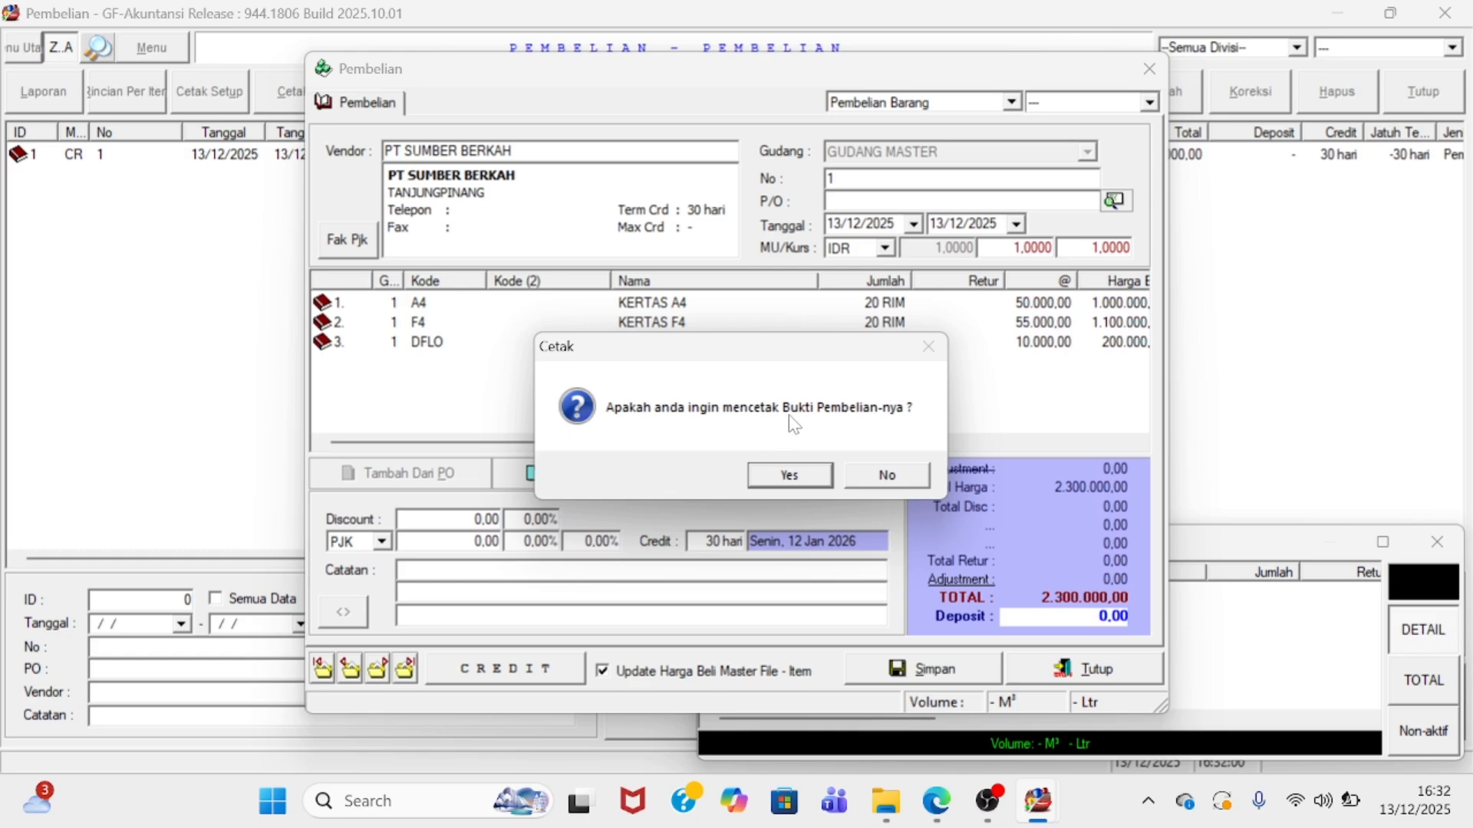
{"action": "left_click", "coordinate": [790, 475]}
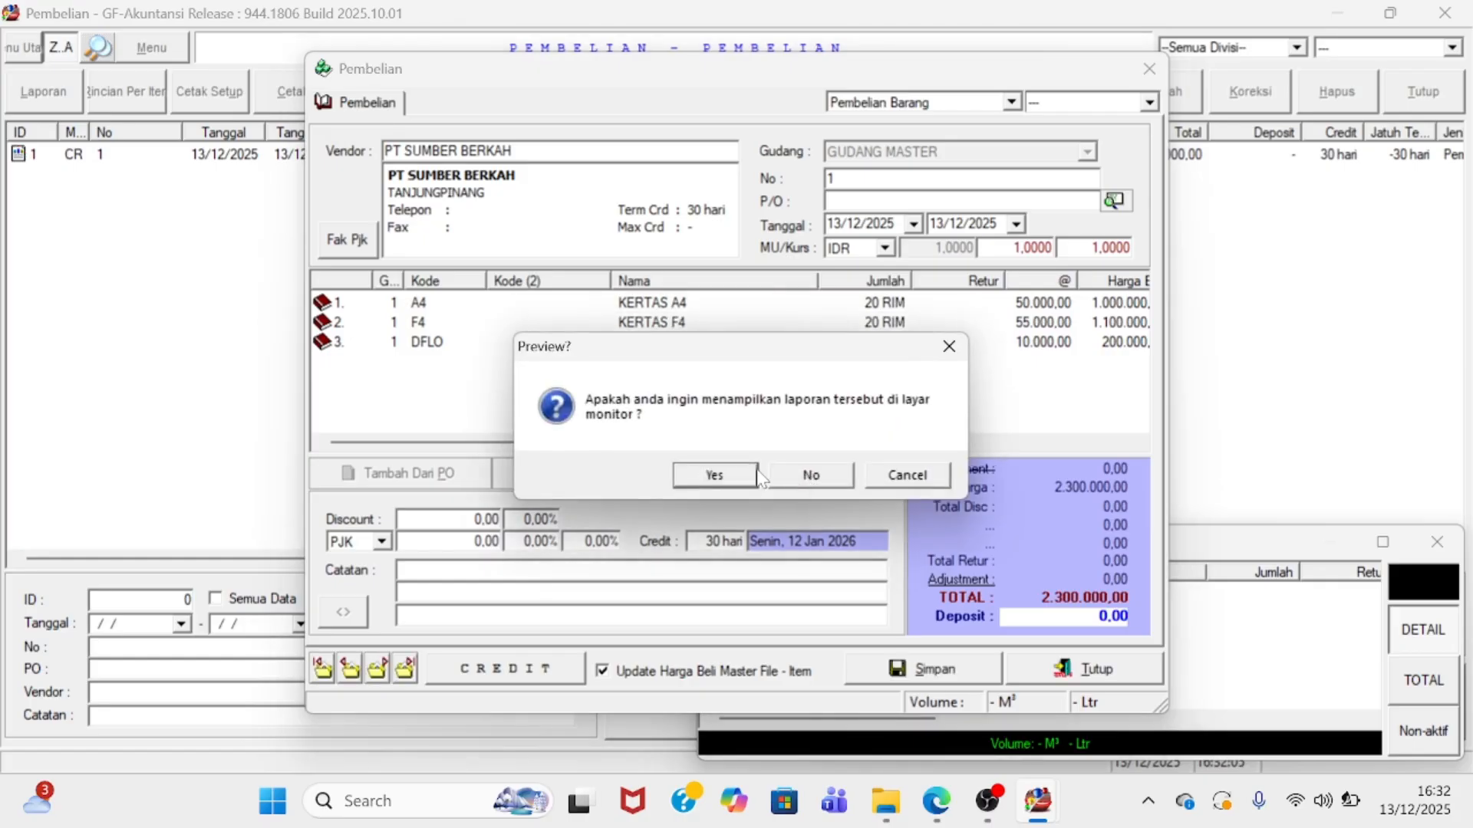
{"action": "left_click", "coordinate": [737, 476]}
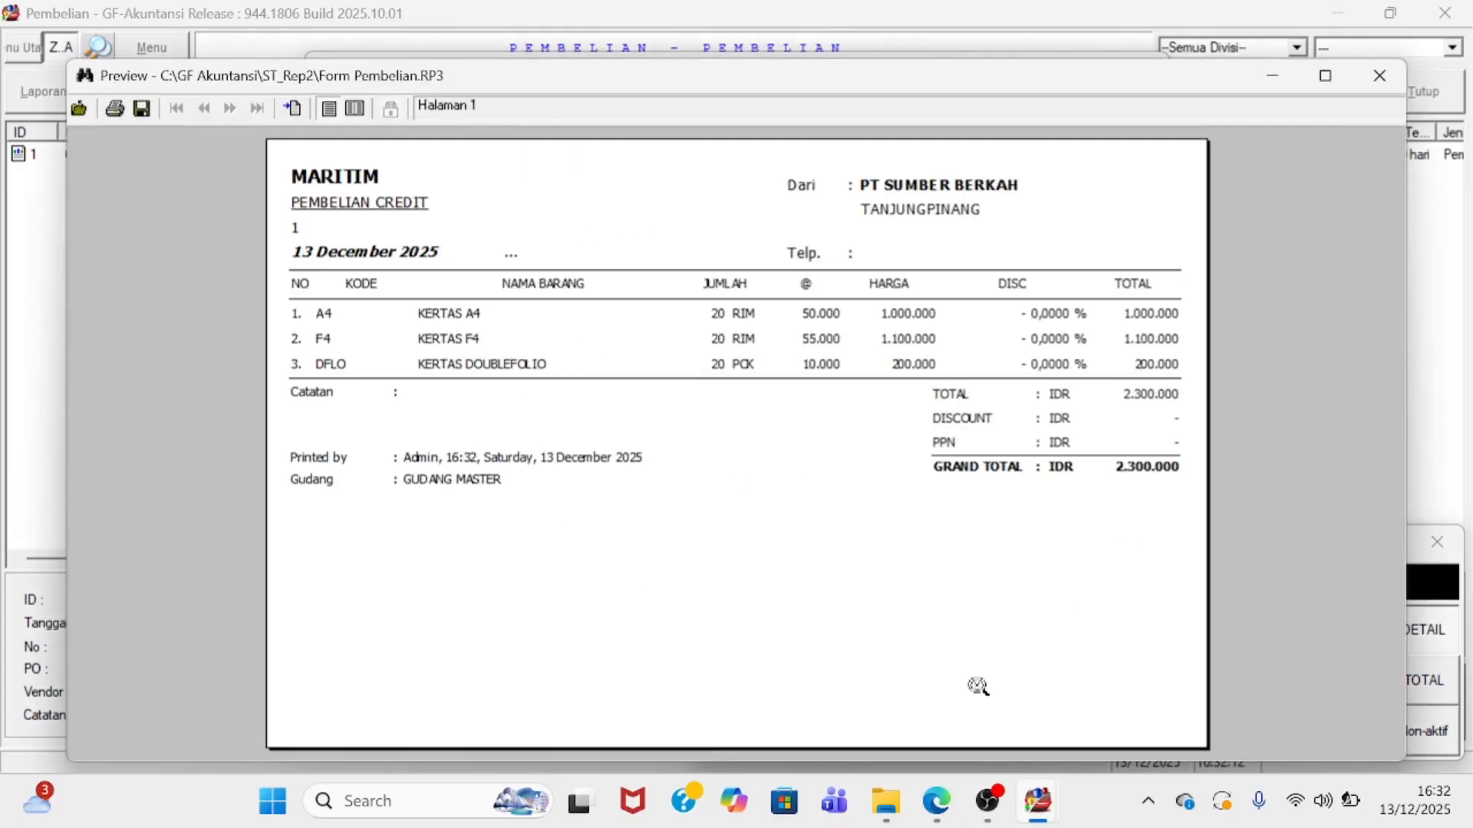
{"action": "left_click", "coordinate": [1379, 75]}
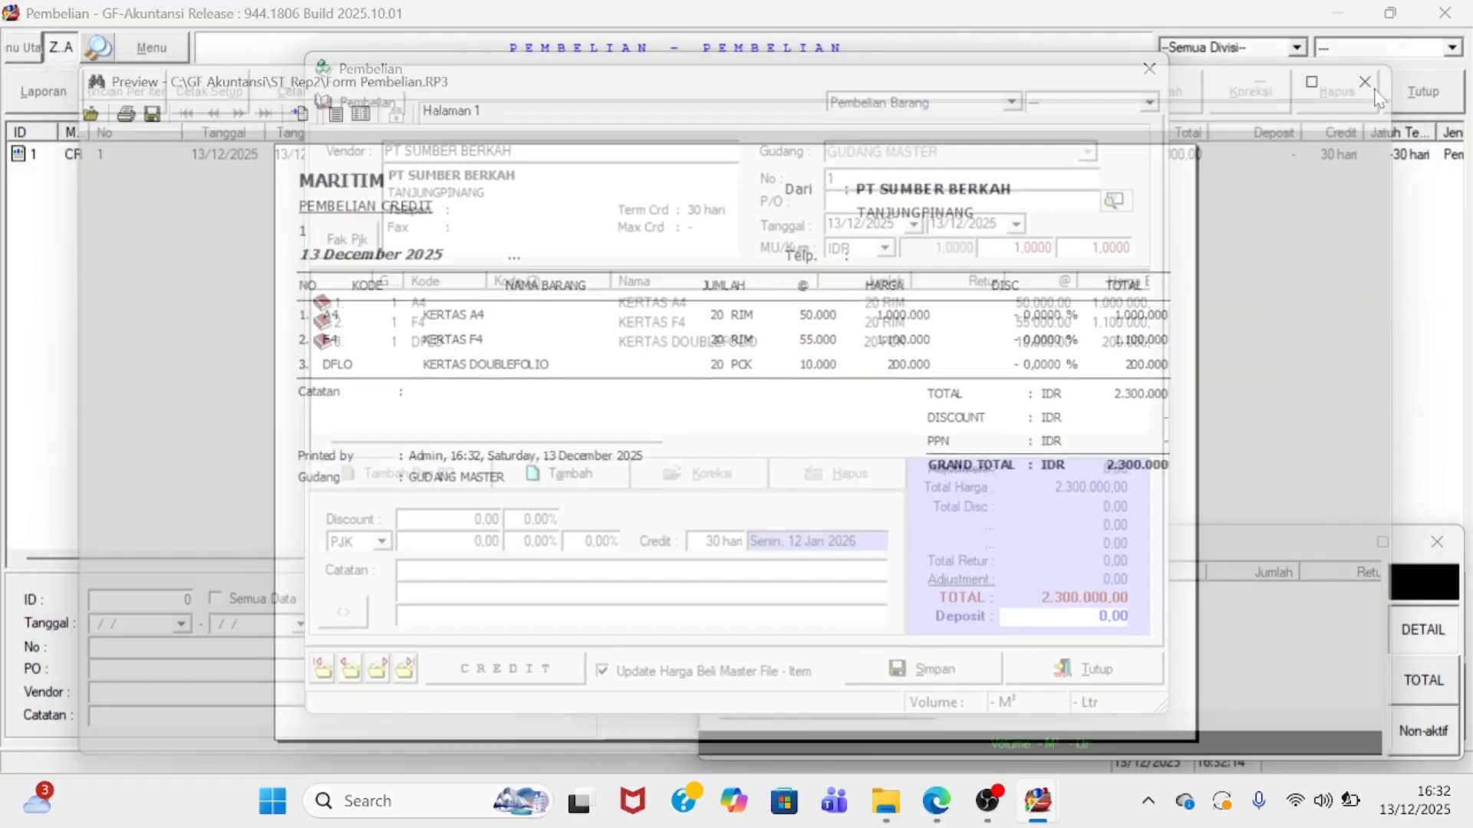
- Close the new blank purchase form and the Pembelian purchases window
{"action": "left_click", "coordinate": [1083, 668]}
{"action": "left_click", "coordinate": [296, 161]}
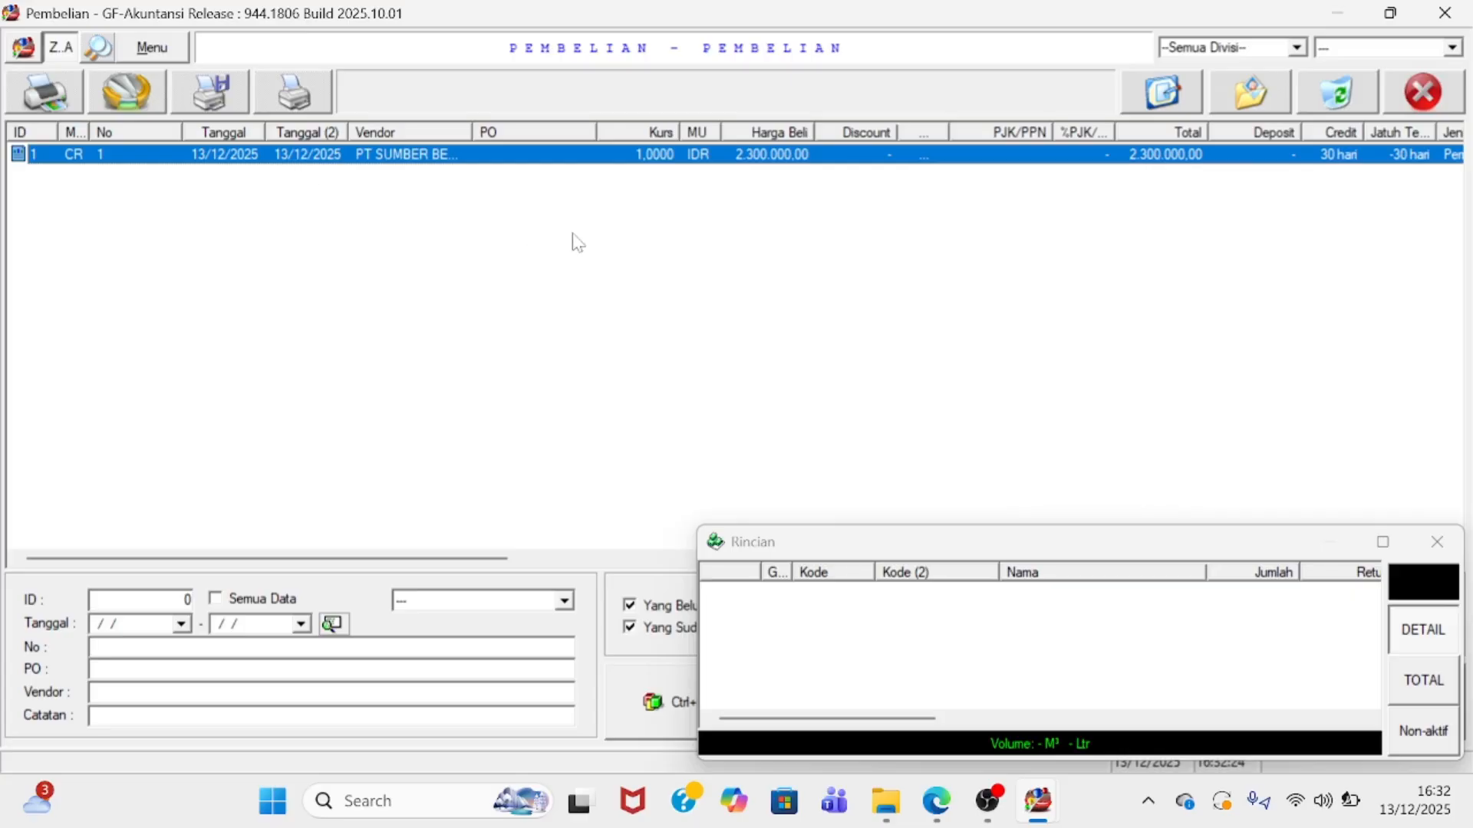
{"action": "left_click", "coordinate": [1424, 89]}
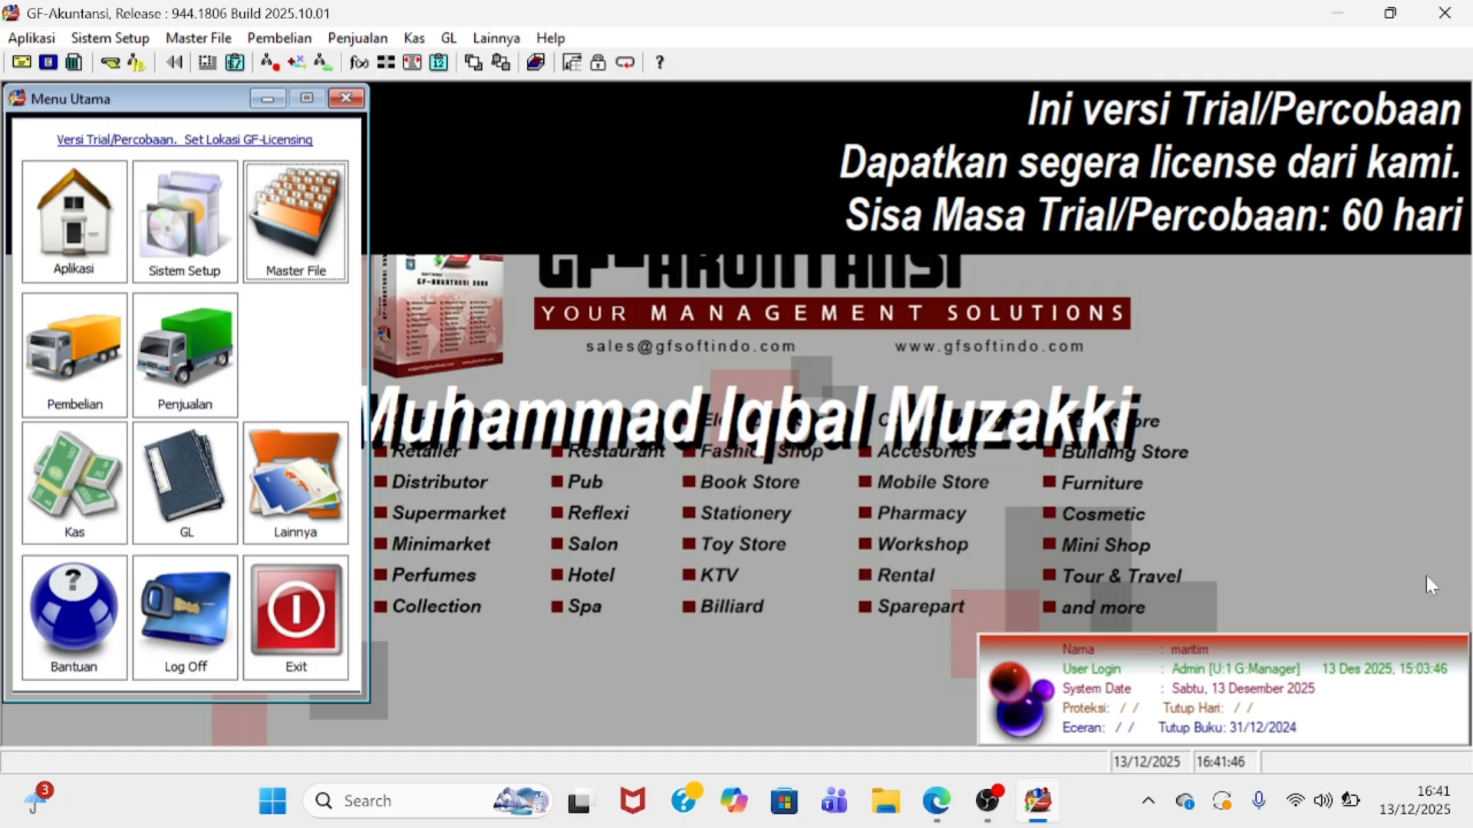
- Open Master File – Pelanggan from Menu Utama and dismiss the Pictures panel
{"action": "left_click", "coordinate": [279, 258]}
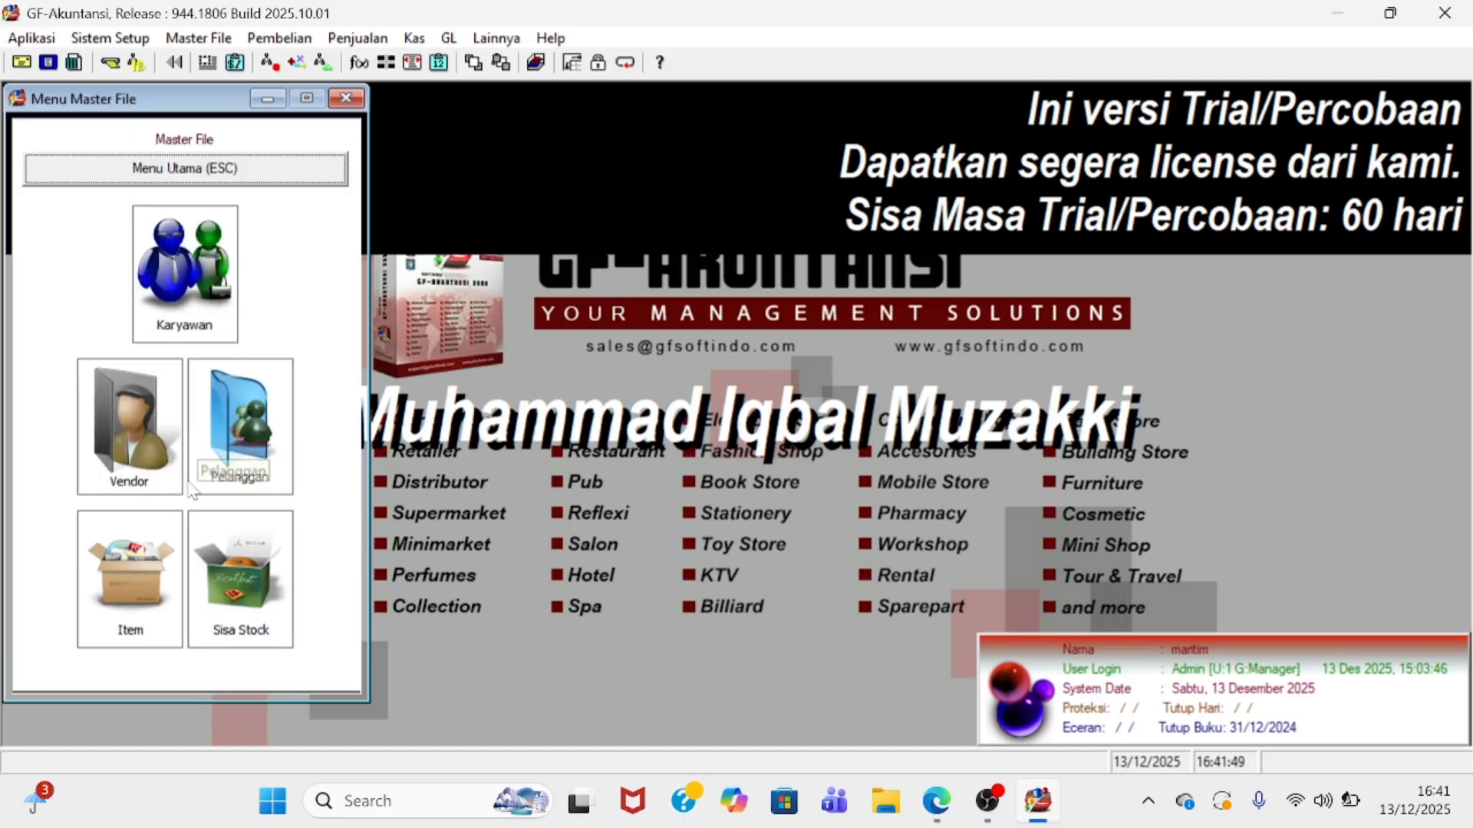
{"action": "left_click", "coordinate": [233, 425]}
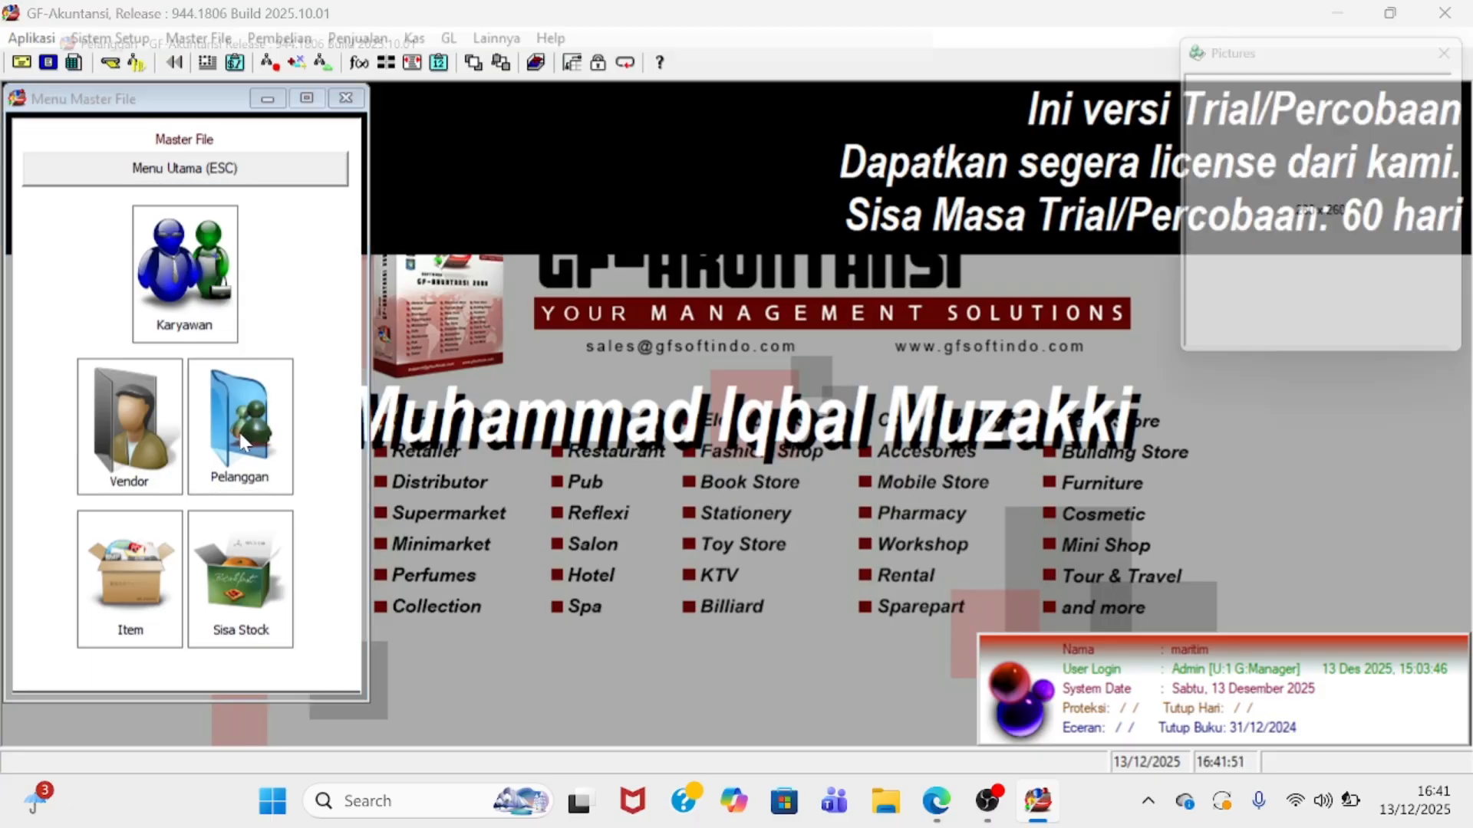
{"action": "left_click", "coordinate": [1439, 54]}
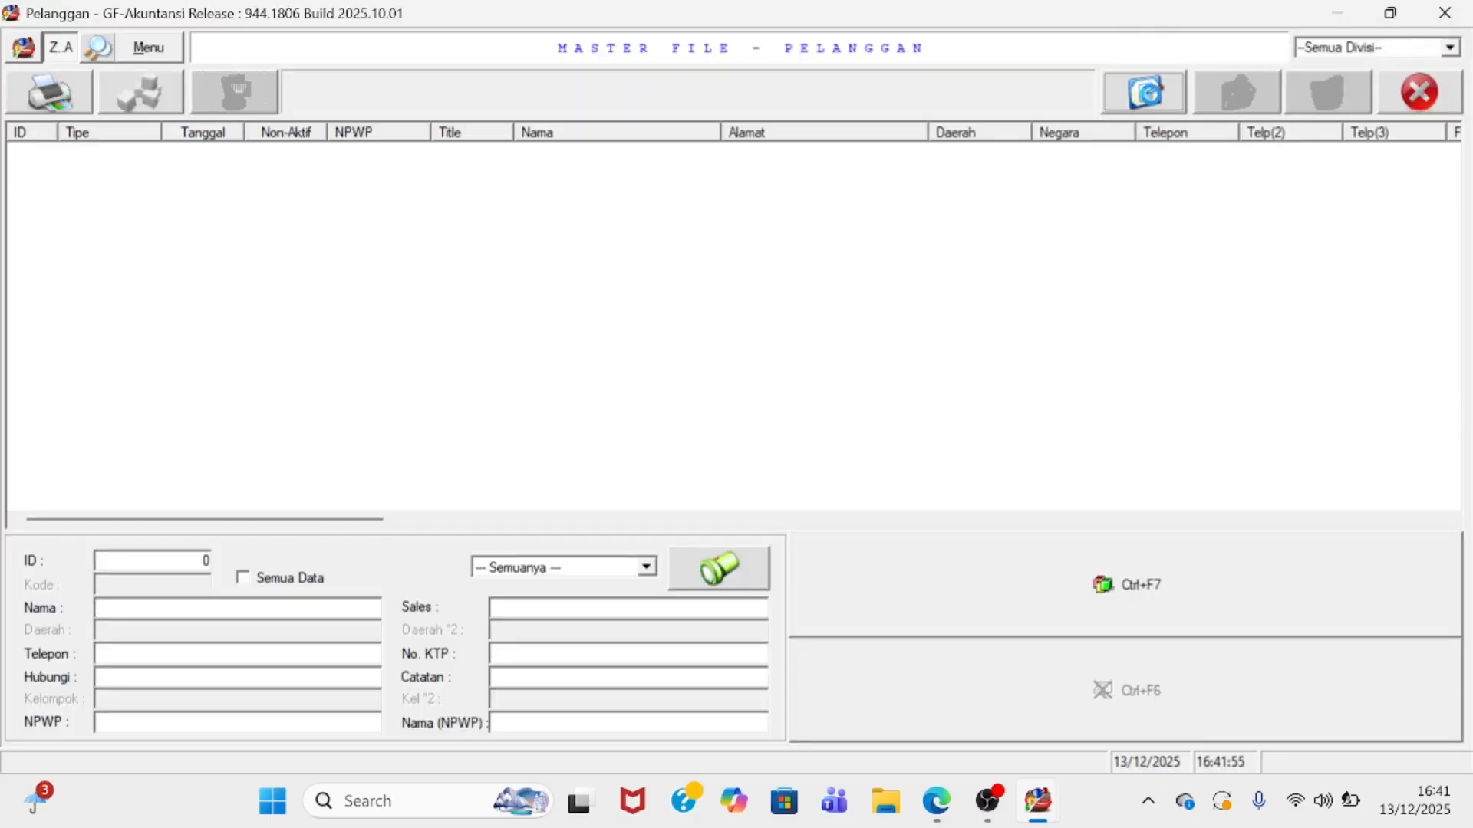
- Add a new customer dated 18/05/2024 and start typing the name PT RIUNG JAYA
{"action": "left_click", "coordinate": [1146, 93]}
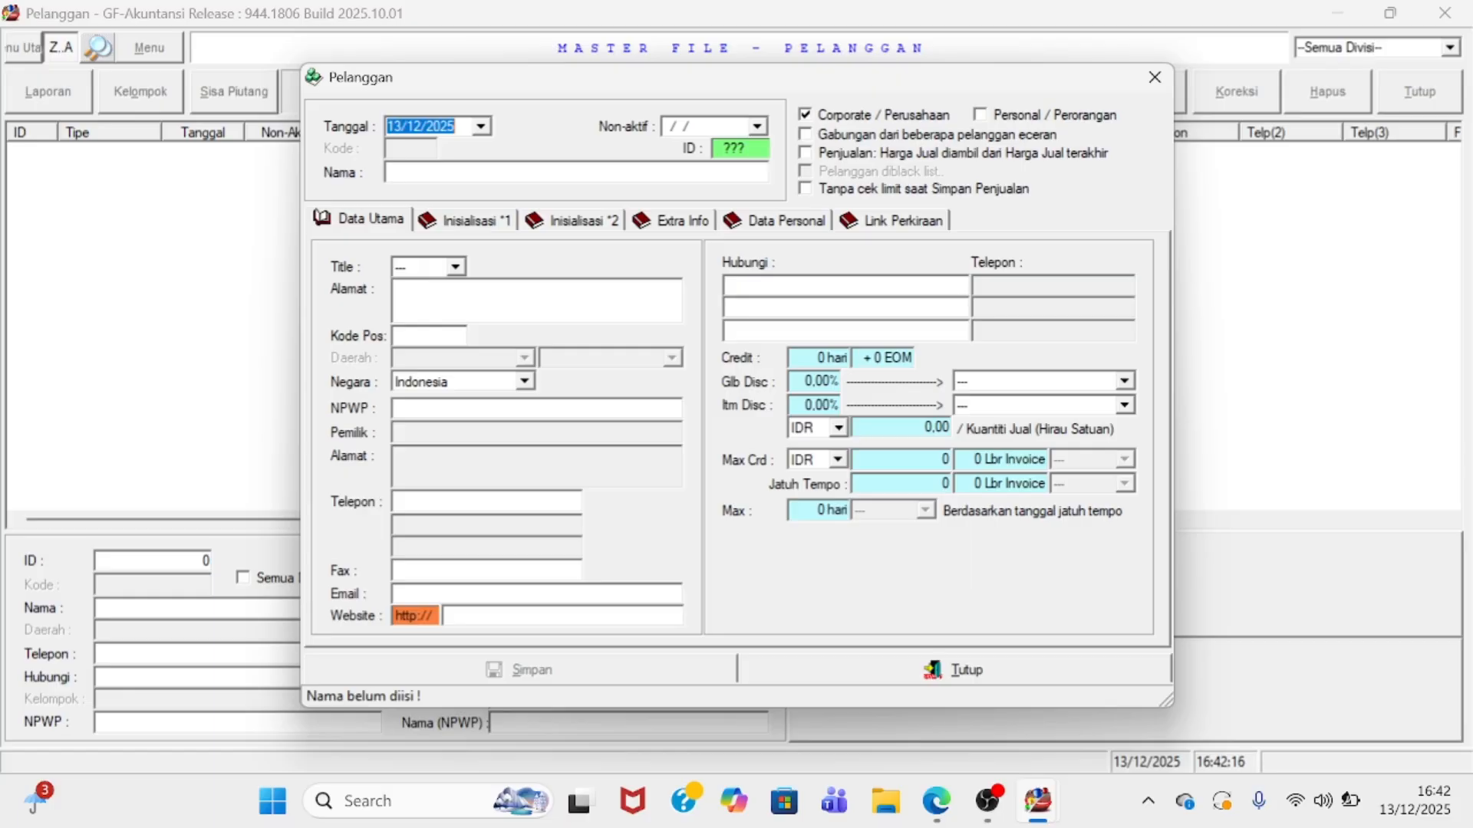
{"action": "key", "text": "BackSpace"}
{"action": "type", "text": "1"}
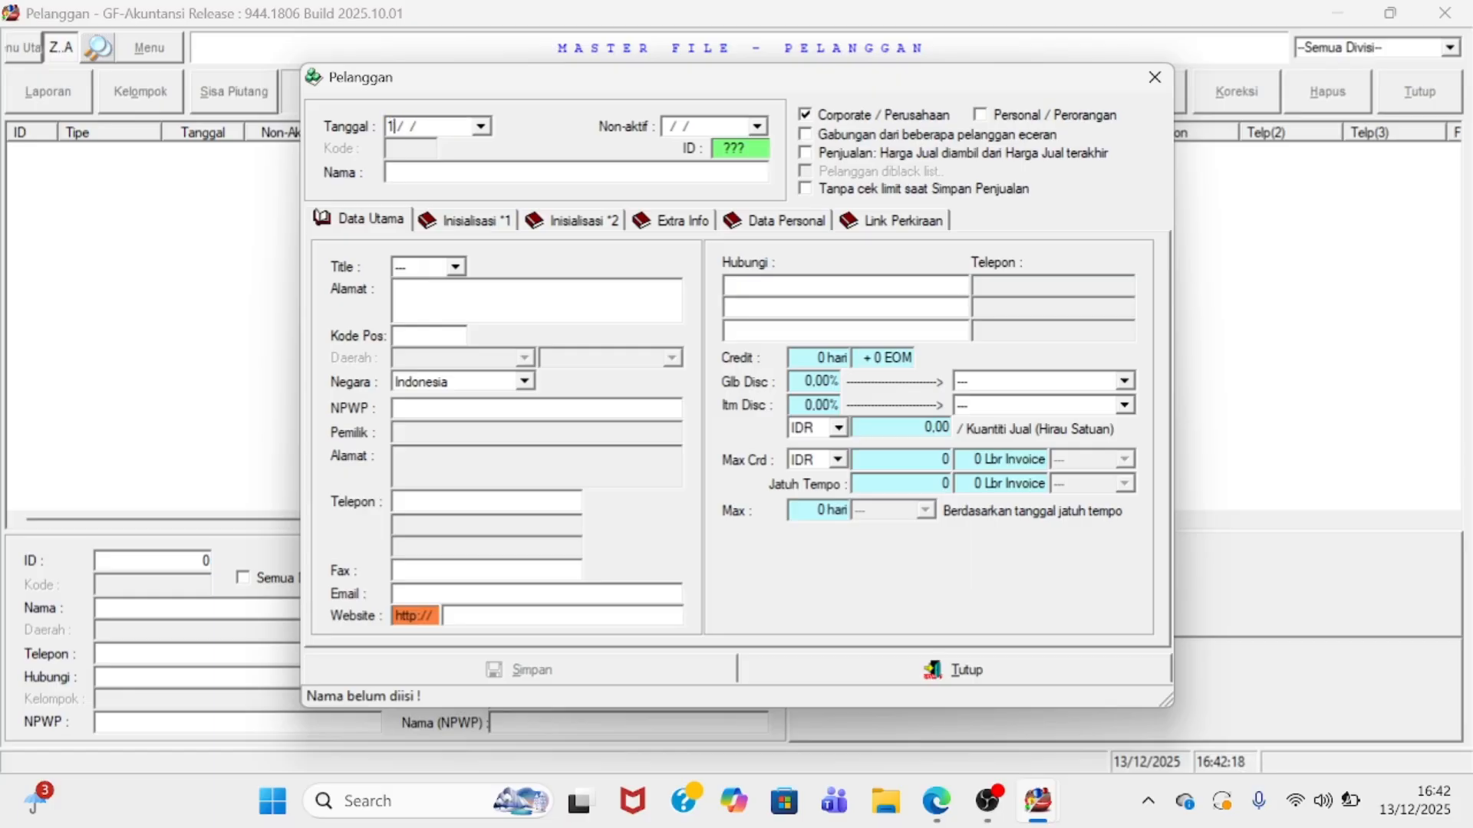
{"action": "type", "text": "8/05/2025"}
{"action": "key", "text": "BackSpace"}
{"action": "type", "text": "4P"}
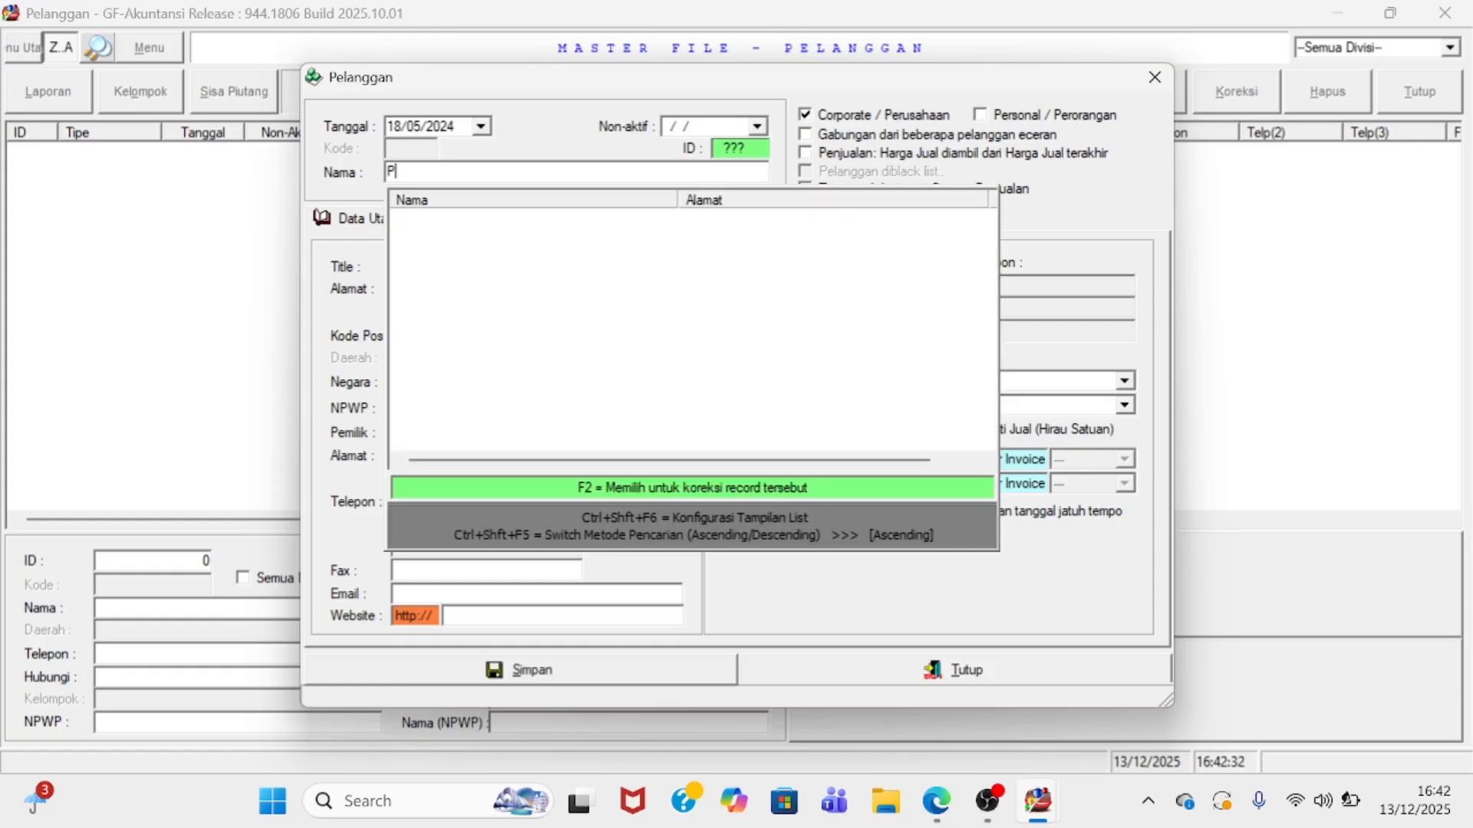
{"action": "type", "text": "T RIUN"}
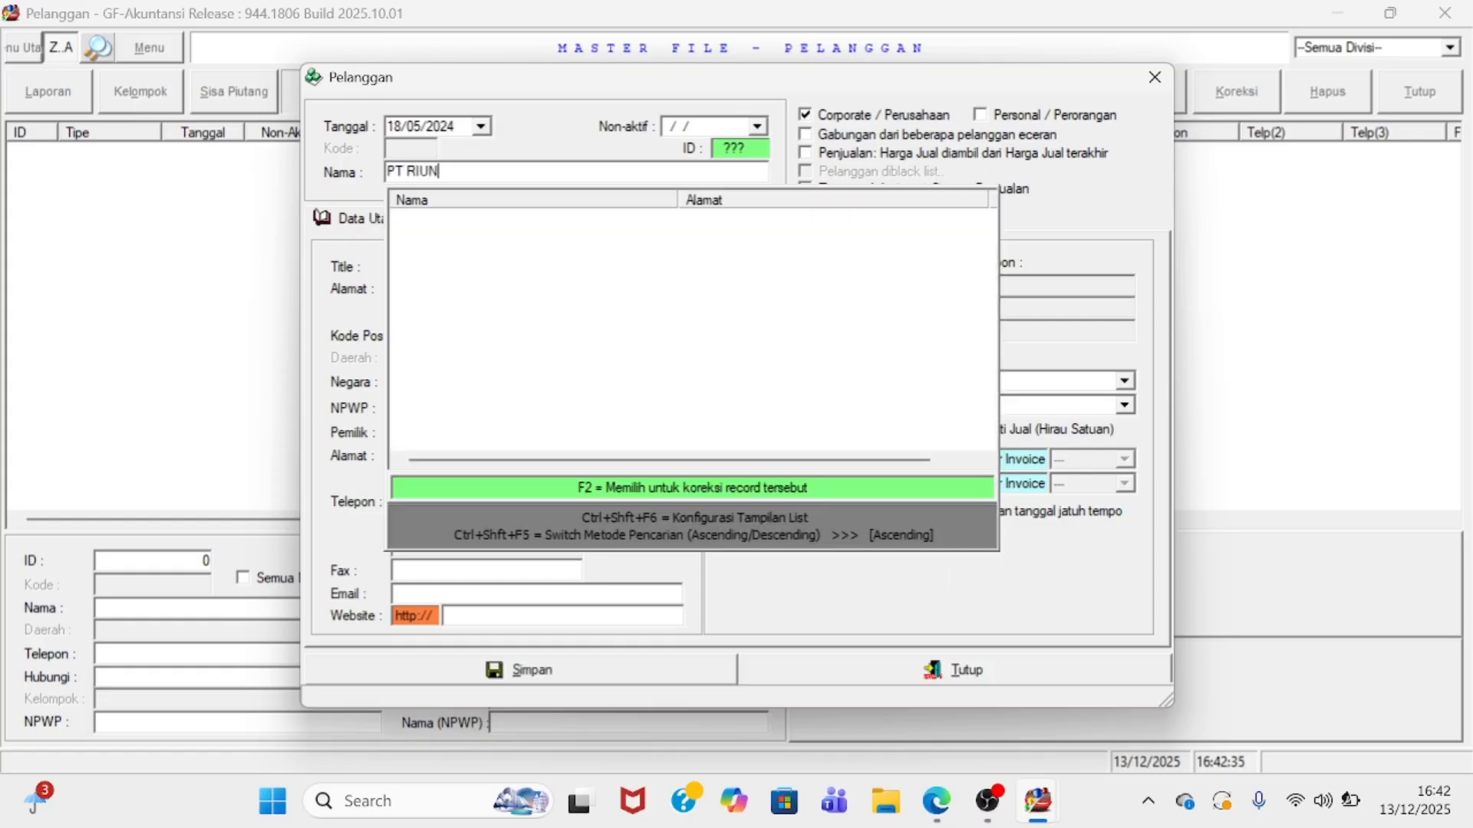
{"action": "type", "text": "G JAYA"}
- Confirm PT RIUNG JAYA as the customer name, save the record, and close the entry form
{"action": "key", "text": "Return"}
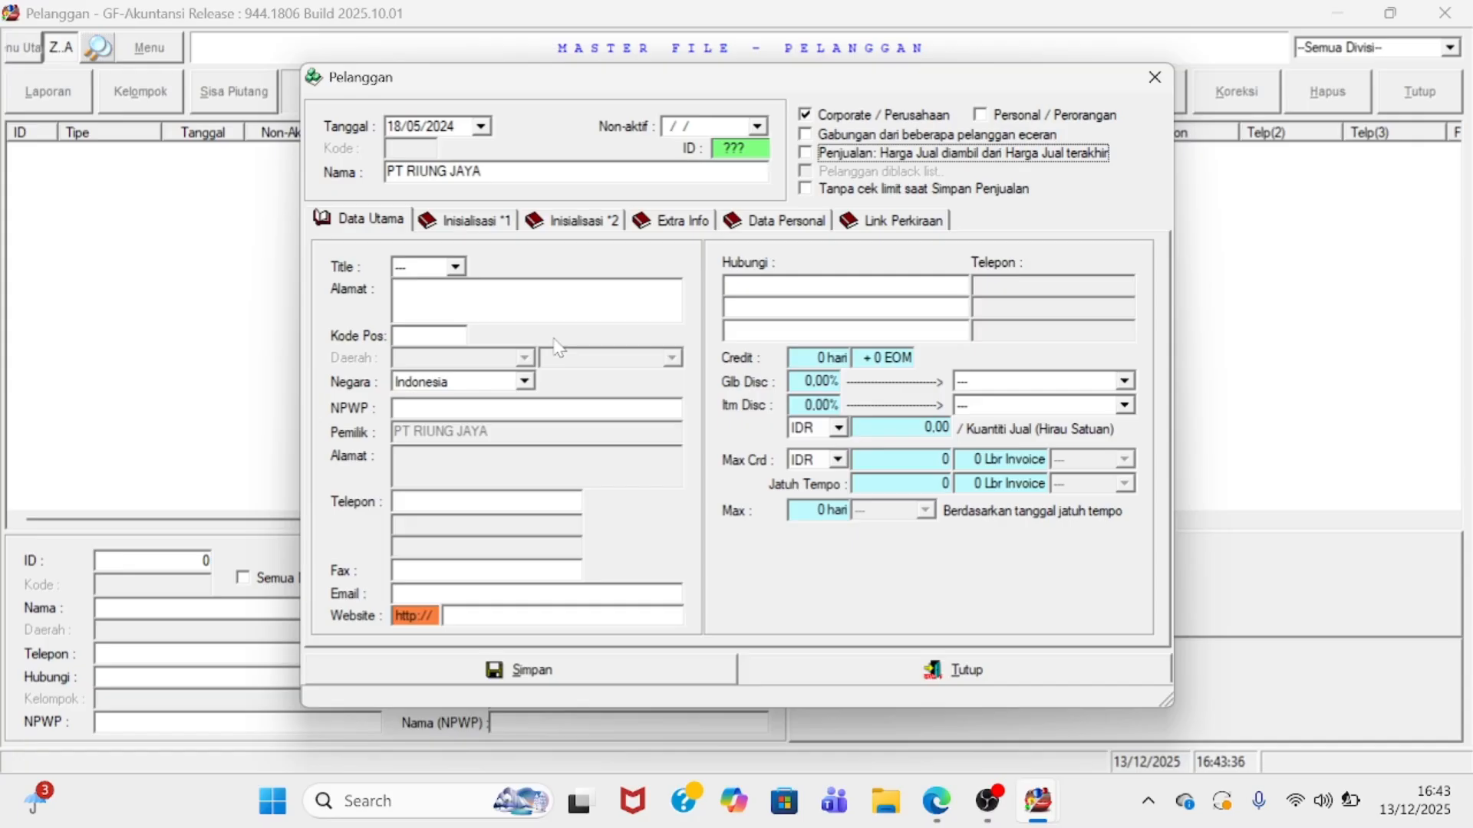
{"action": "scroll", "coordinate": [448, 384], "scroll_direction": "down", "scroll_amount": 2}
{"action": "left_click", "coordinate": [623, 670]}
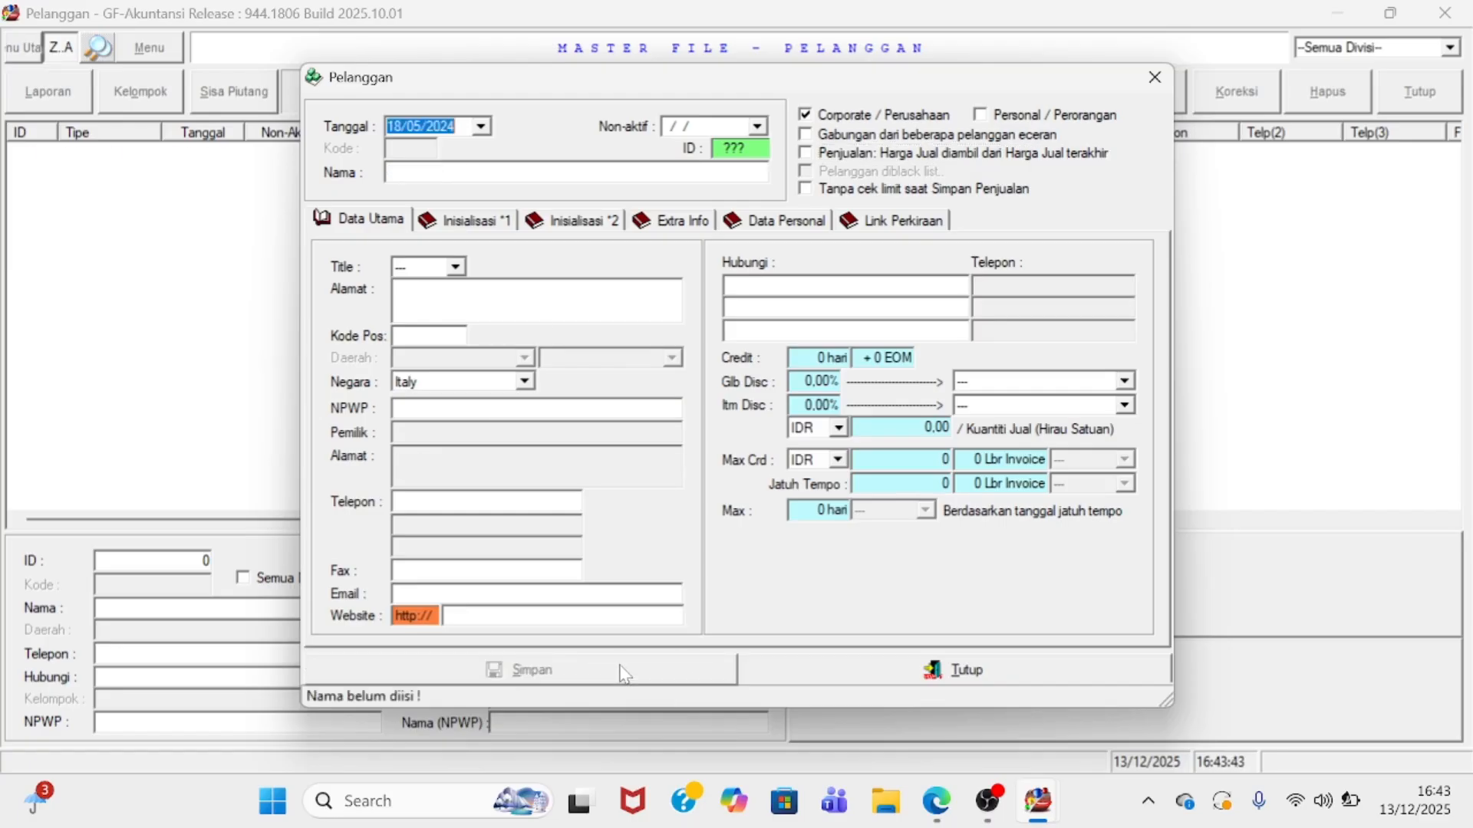
{"action": "left_click", "coordinate": [823, 679]}
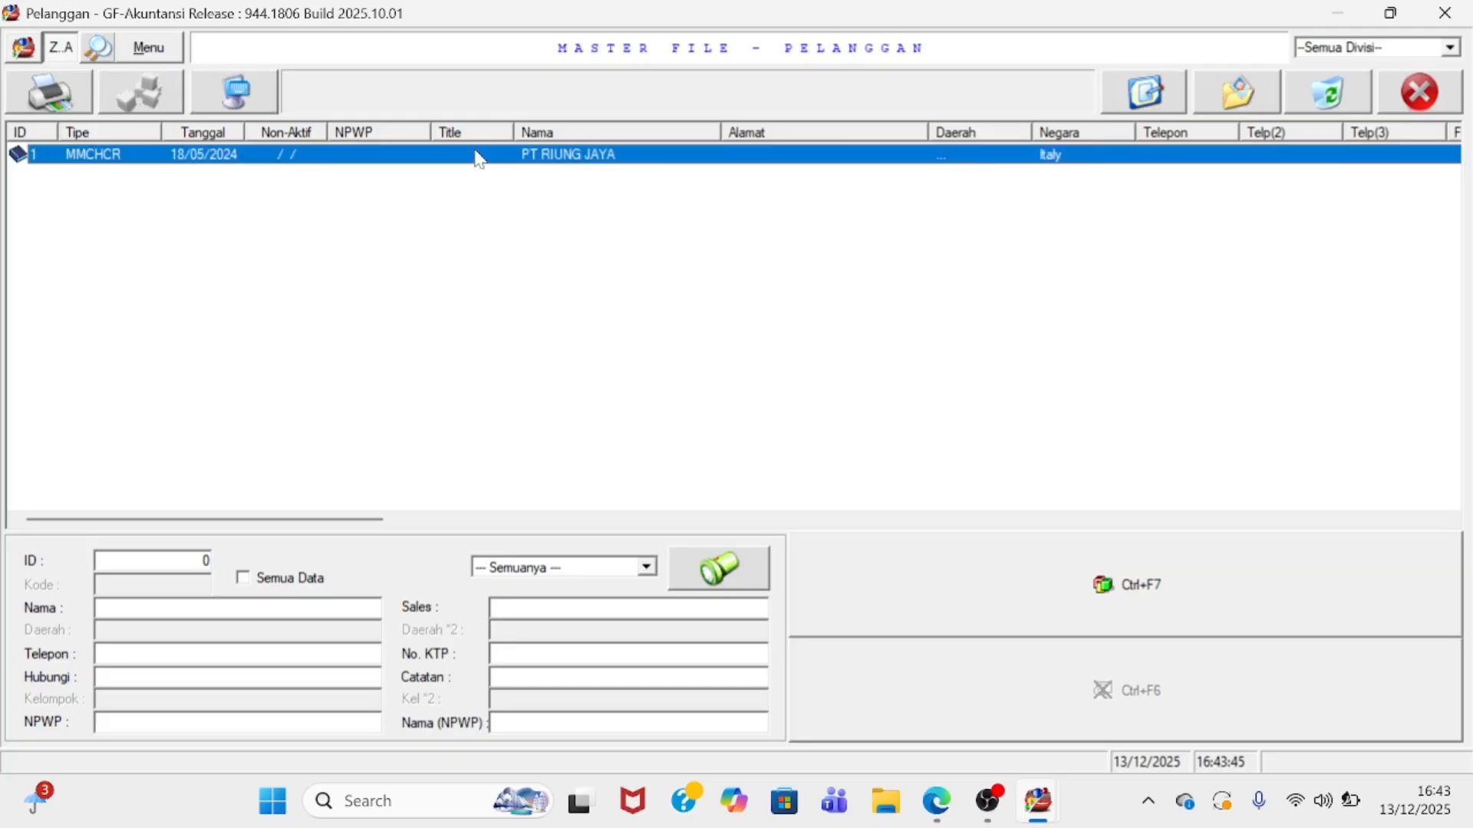
- Reopen PT RIUNG JAYA, set Negara to Indonesia, save, and close the Pelanggan window
{"action": "double_click", "coordinate": [1026, 152]}
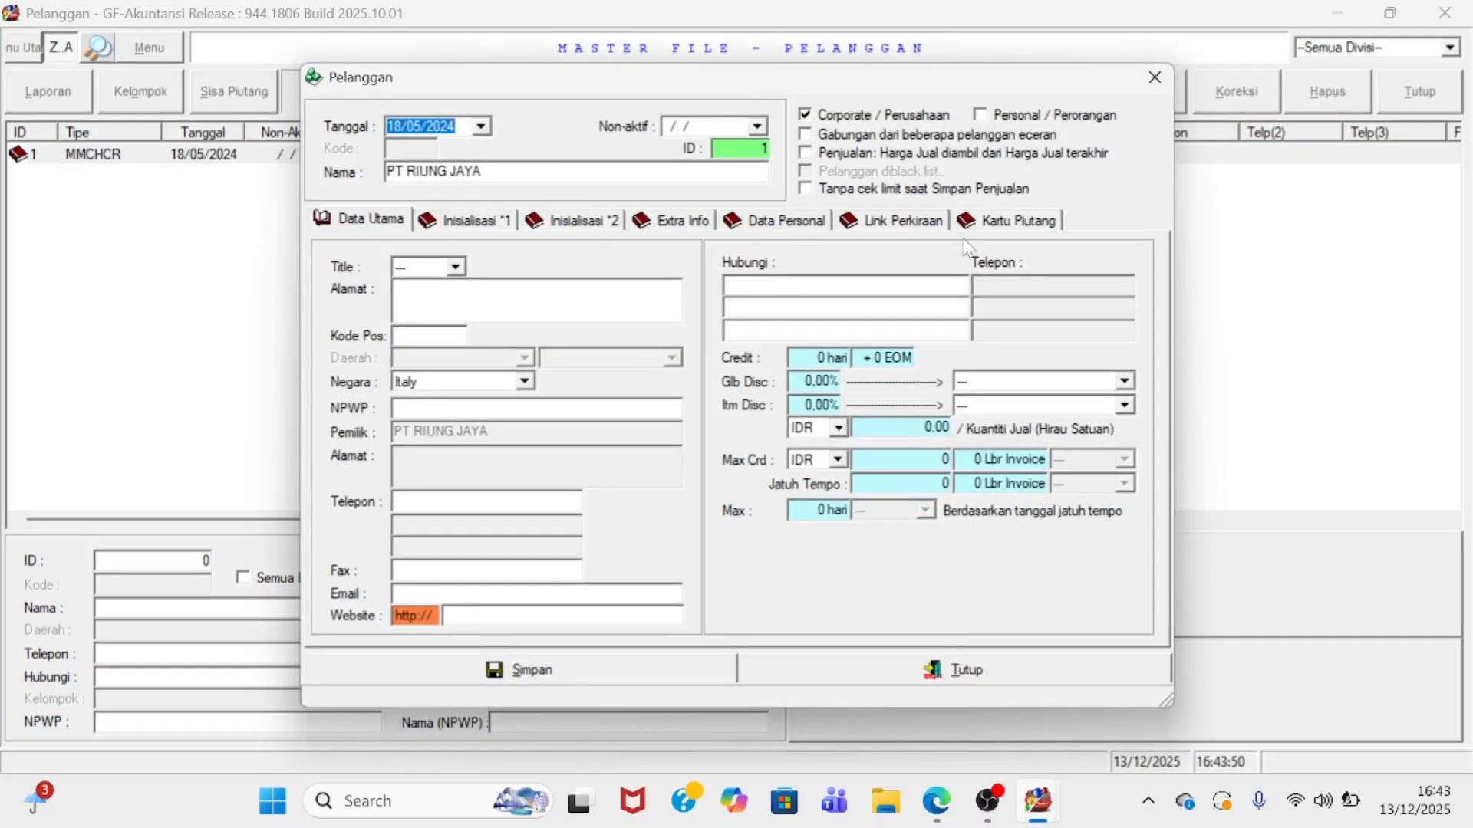
{"action": "left_click", "coordinate": [472, 380]}
{"action": "scroll", "coordinate": [472, 468], "scroll_direction": "down", "scroll_amount": 2}
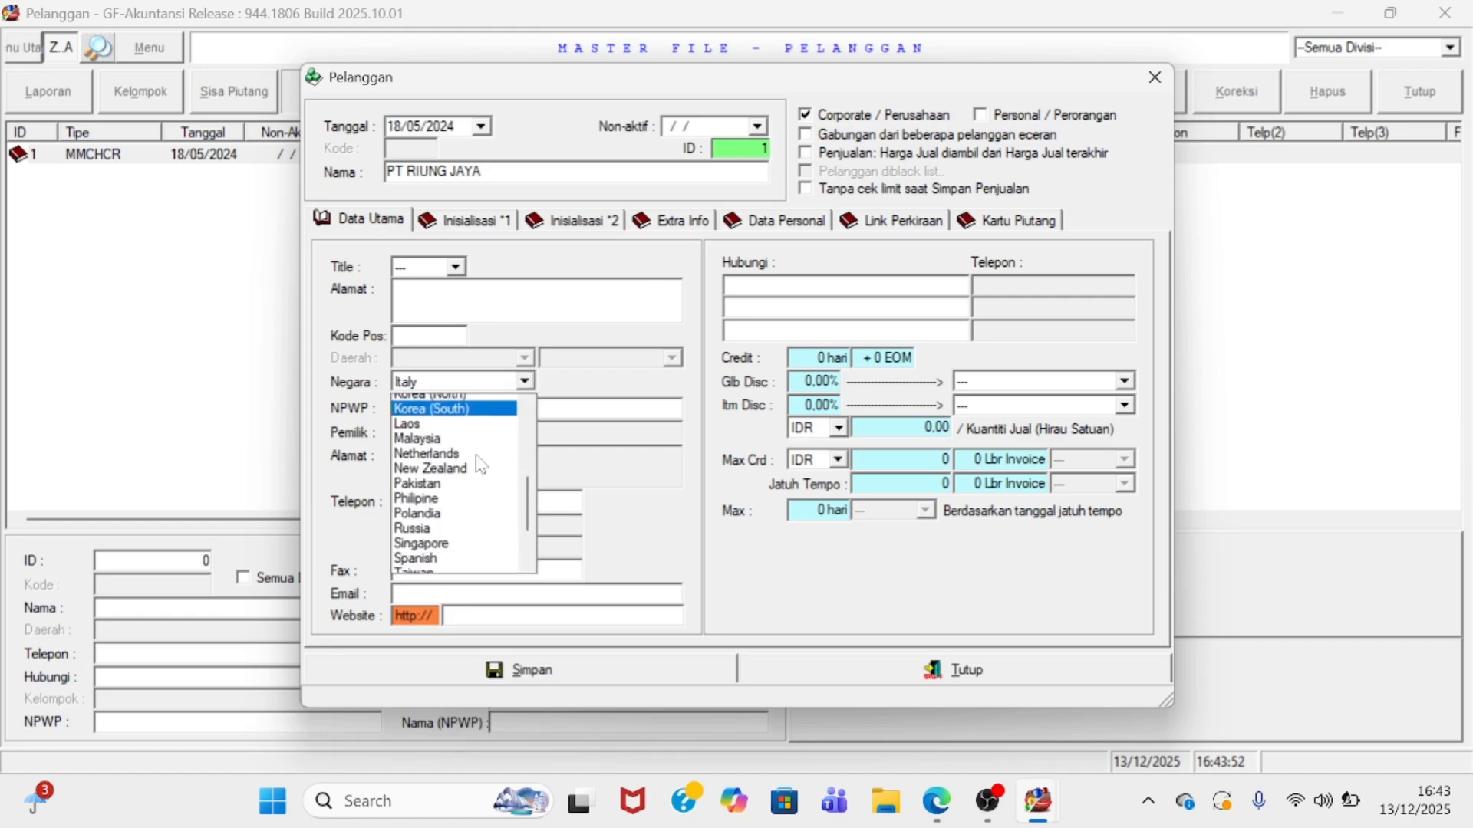
{"action": "scroll", "coordinate": [469, 477], "scroll_direction": "down", "scroll_amount": 1}
{"action": "scroll", "coordinate": [468, 491], "scroll_direction": "up", "scroll_amount": 3}
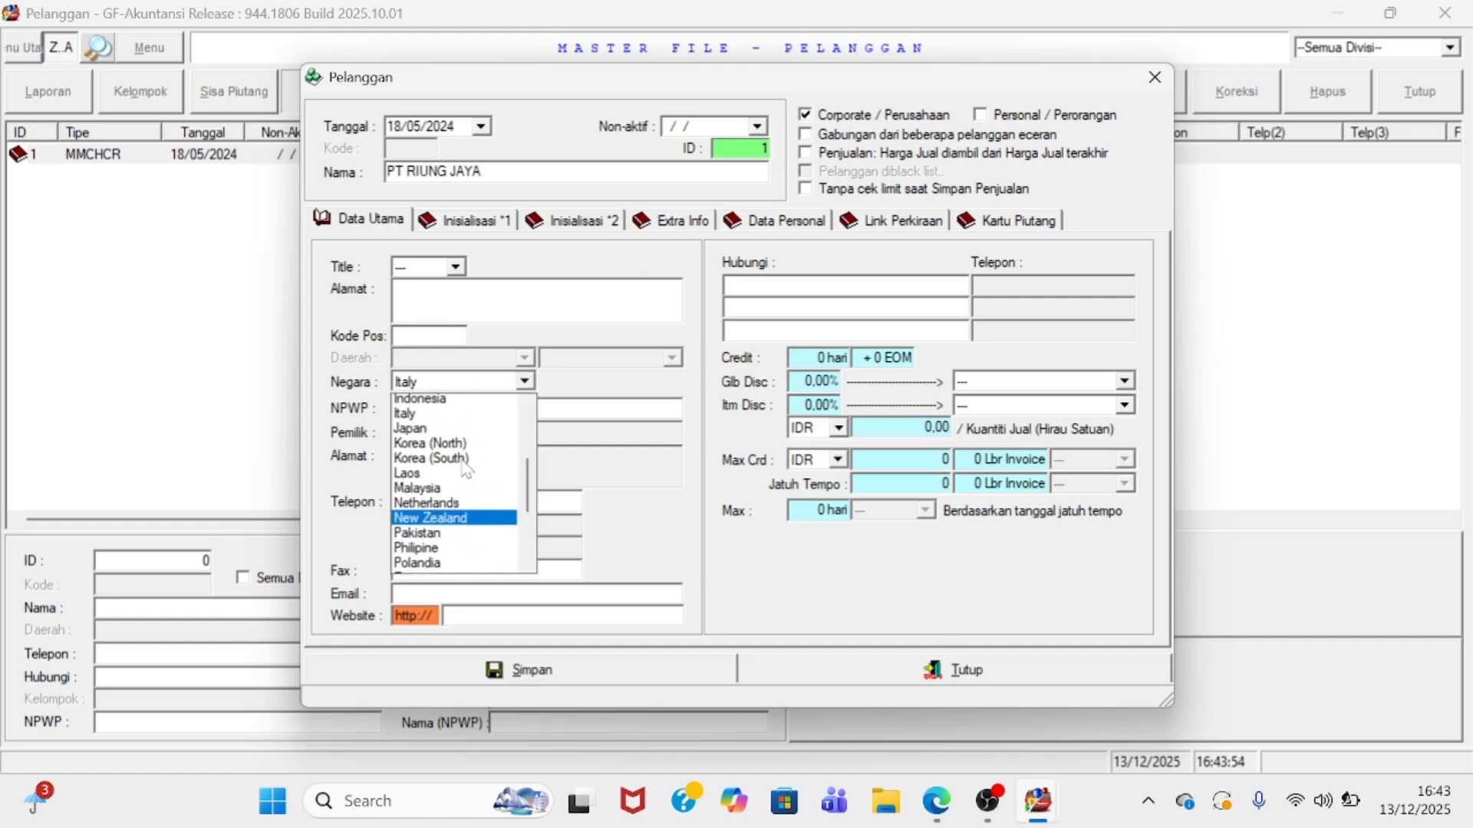
{"action": "left_click", "coordinate": [455, 402]}
{"action": "left_click", "coordinate": [660, 669]}
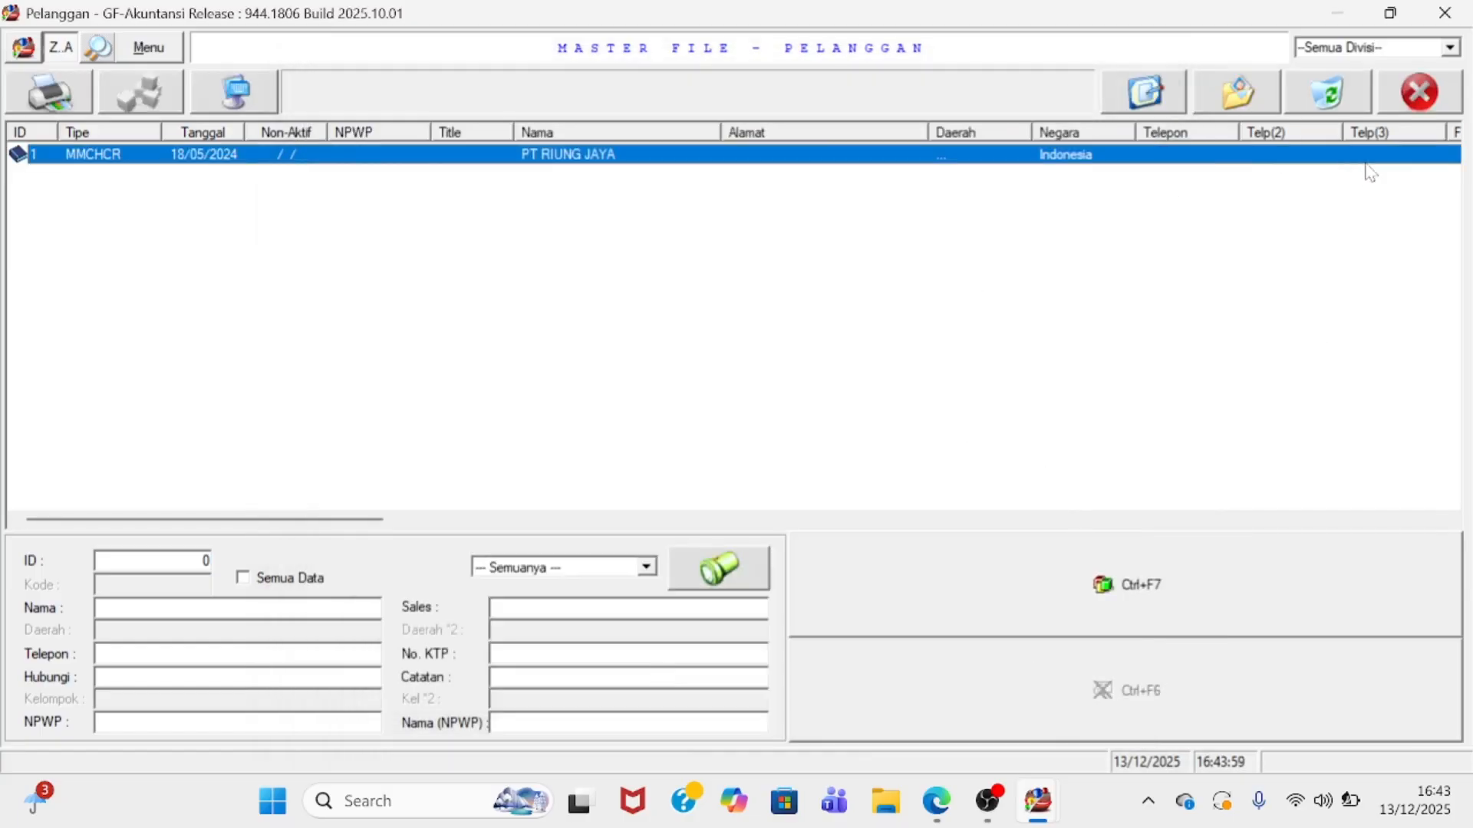
{"action": "left_click", "coordinate": [1390, 108]}
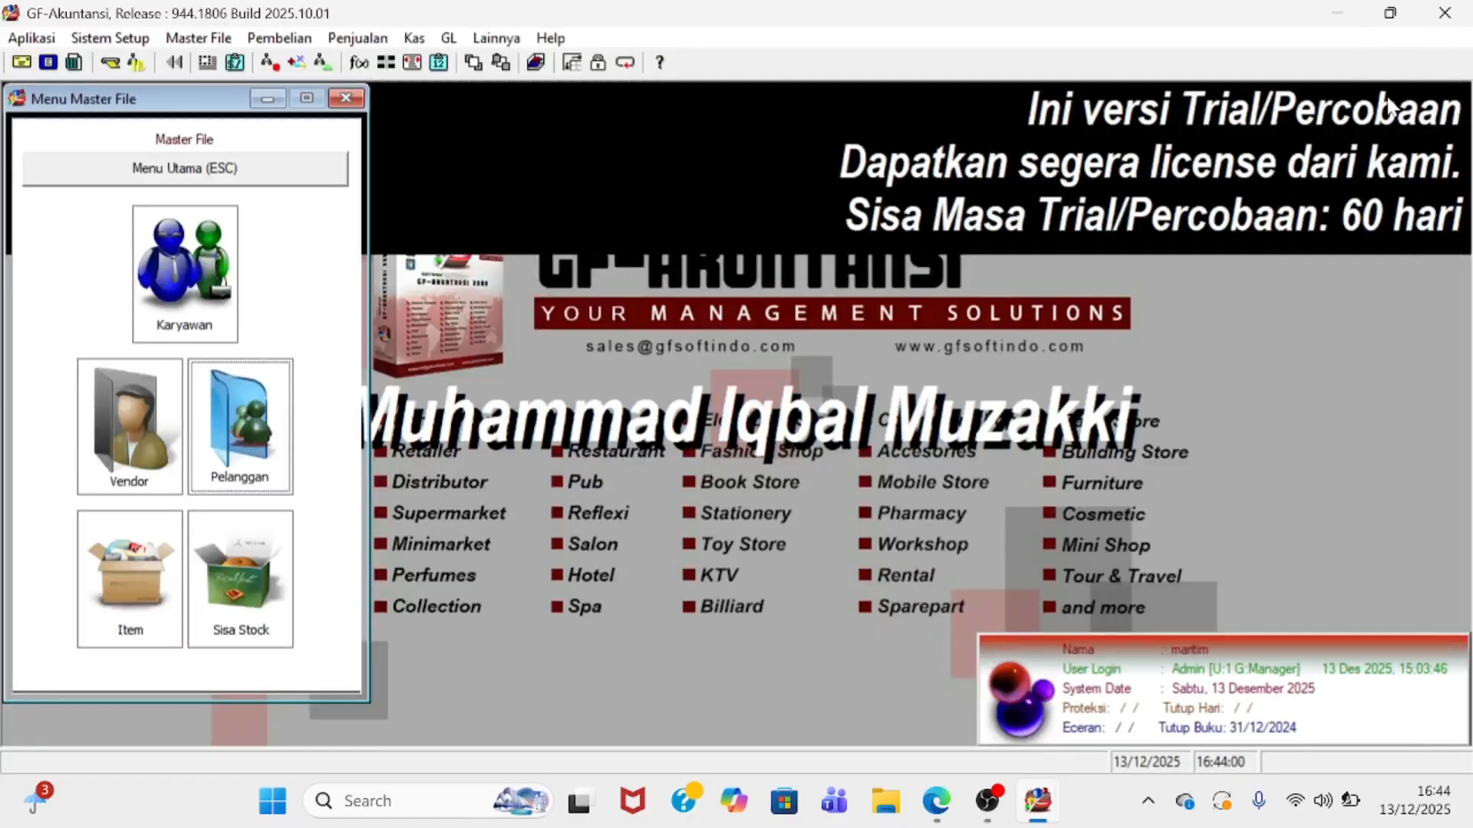
- Go from Menu Utama to the Penjualan sales window and add a new sales entry dated 13/12/2025
{"action": "left_click", "coordinate": [284, 178]}
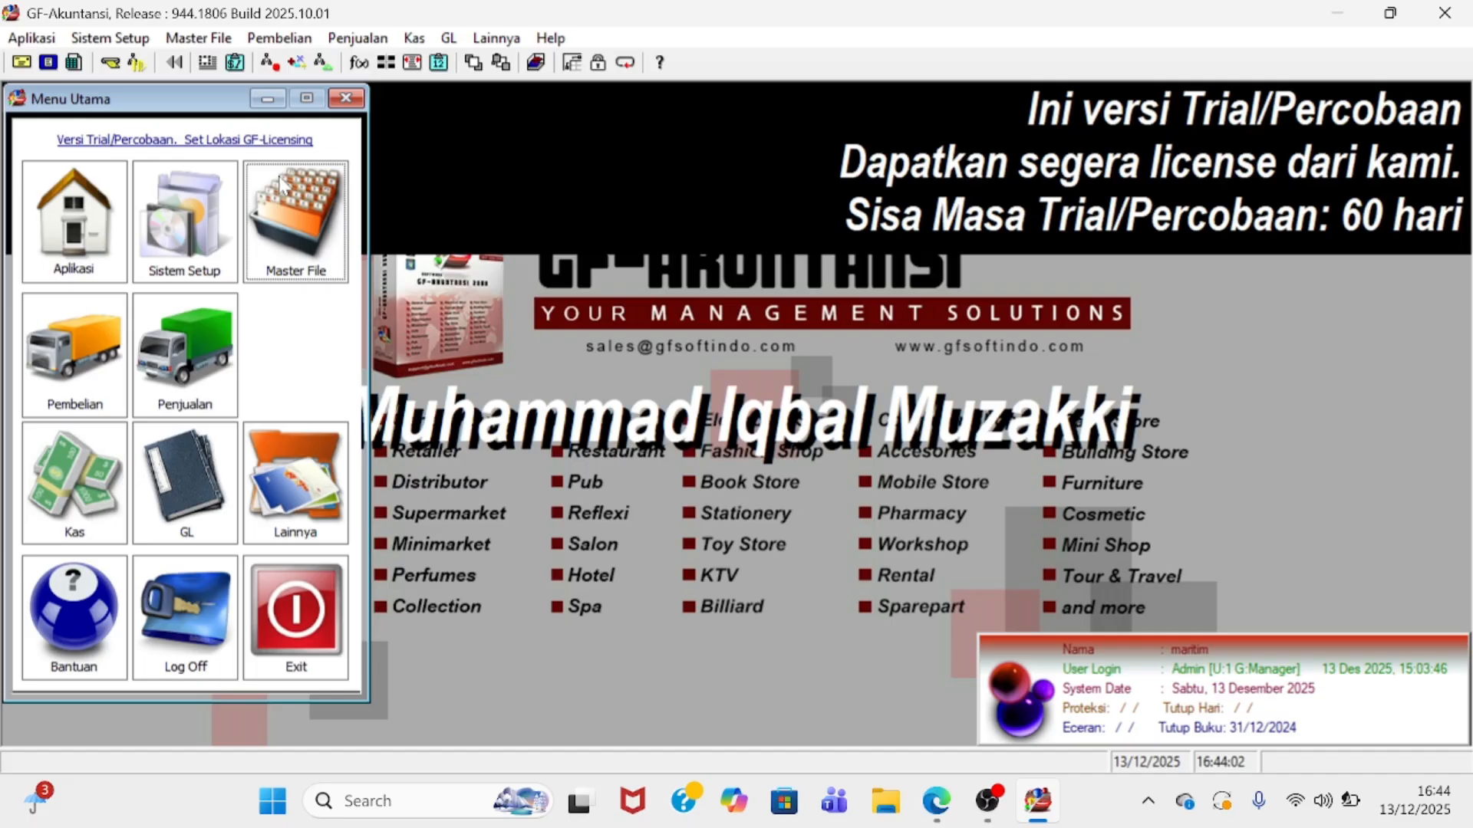
{"action": "left_click", "coordinate": [202, 393]}
{"action": "left_click", "coordinate": [162, 371]}
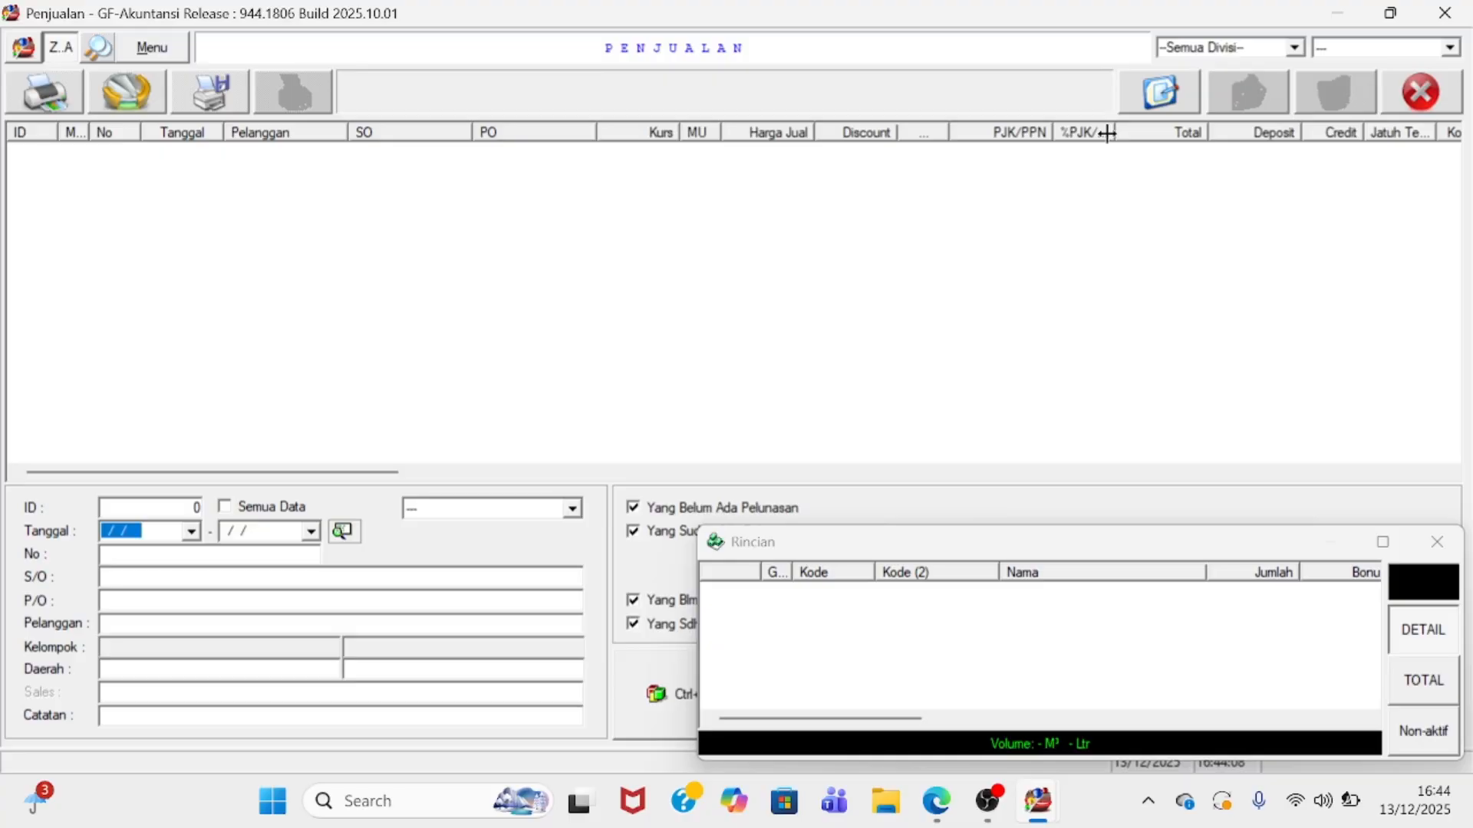
{"action": "left_click", "coordinate": [1159, 111]}
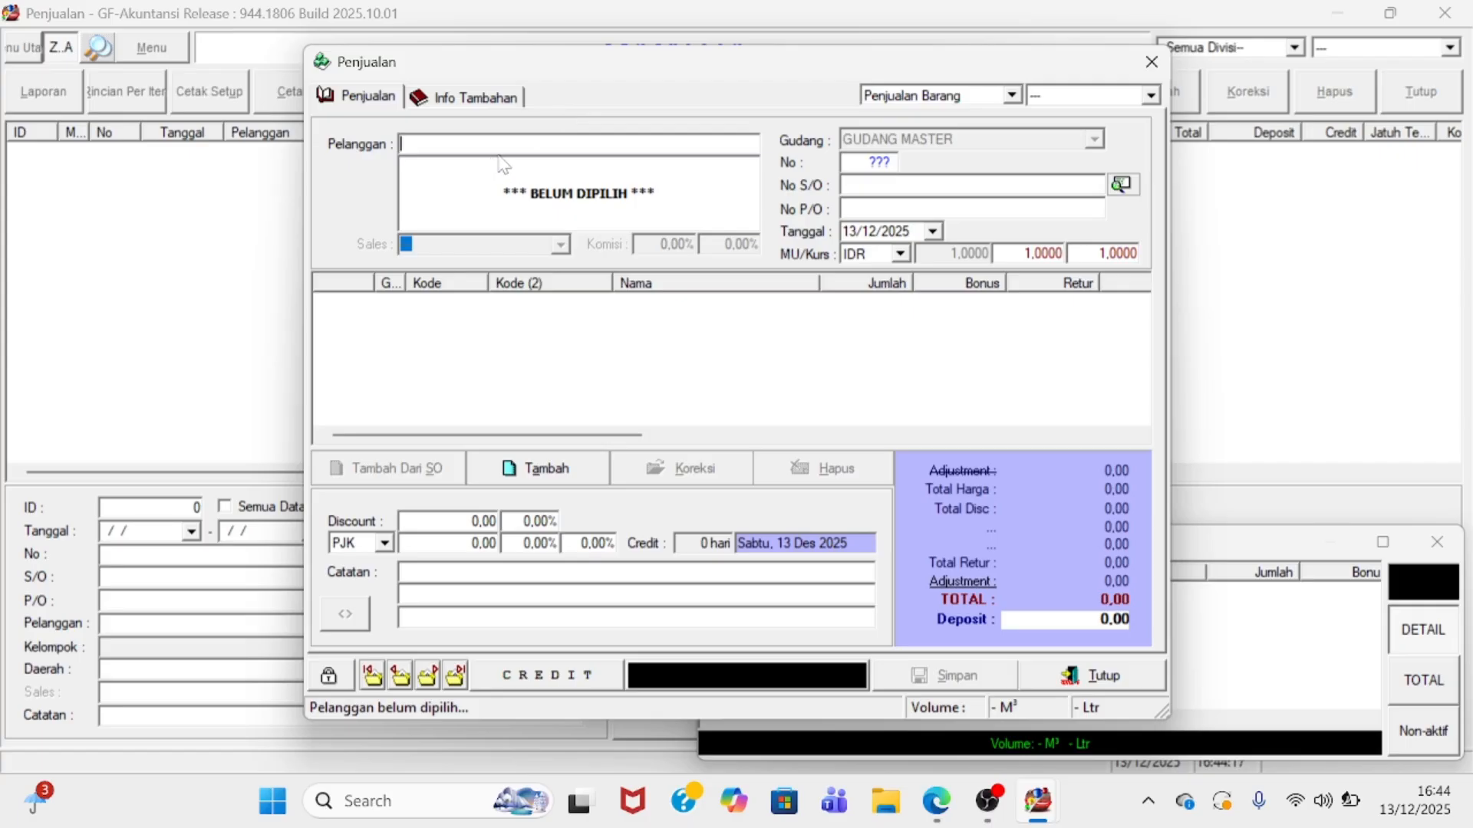
- Set the sale's customer to PT RIUNG JAYA and start a new item line
{"action": "type", "text": "PT"}
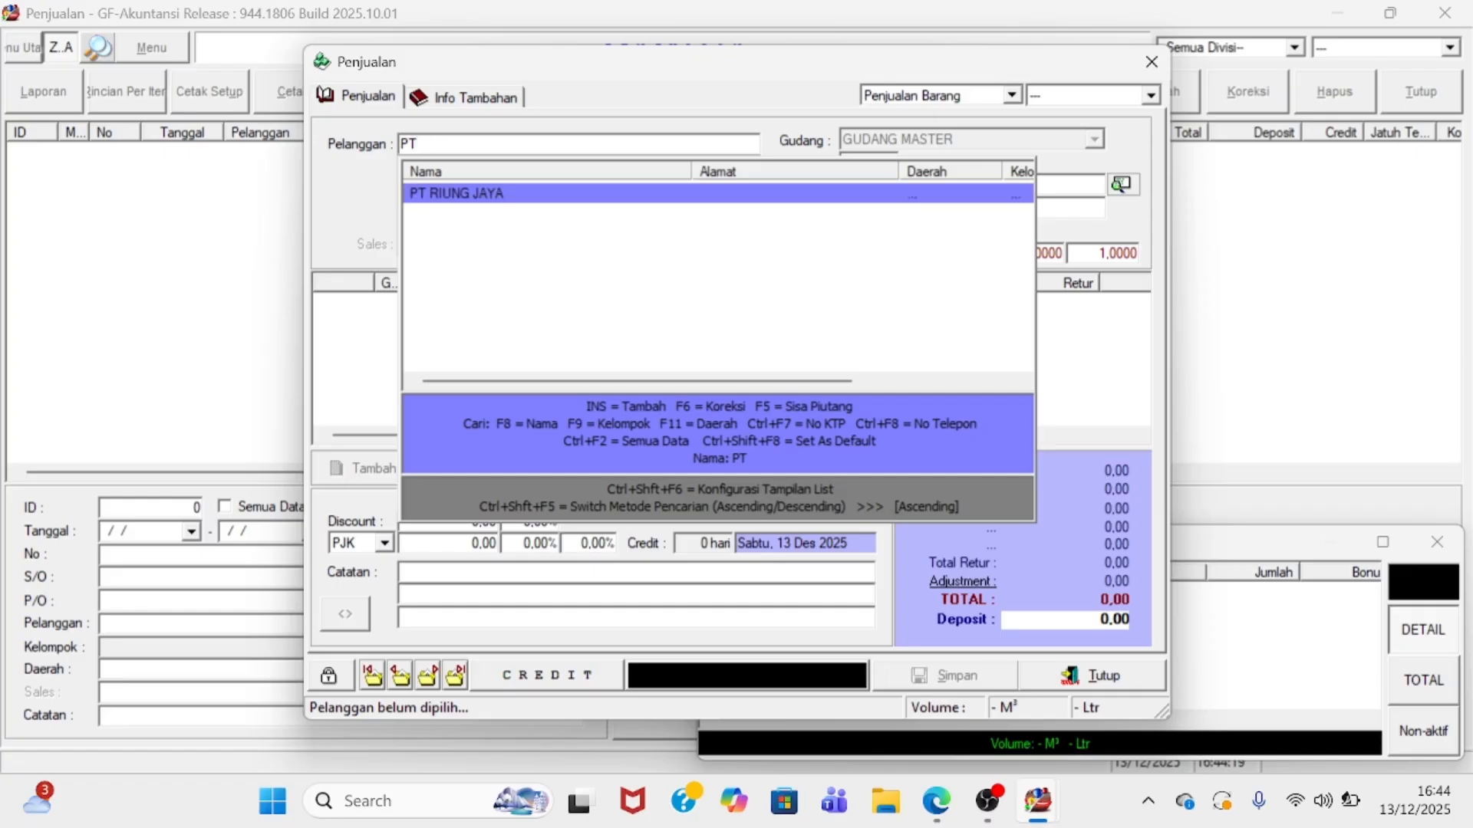
{"action": "key", "text": "Return"}
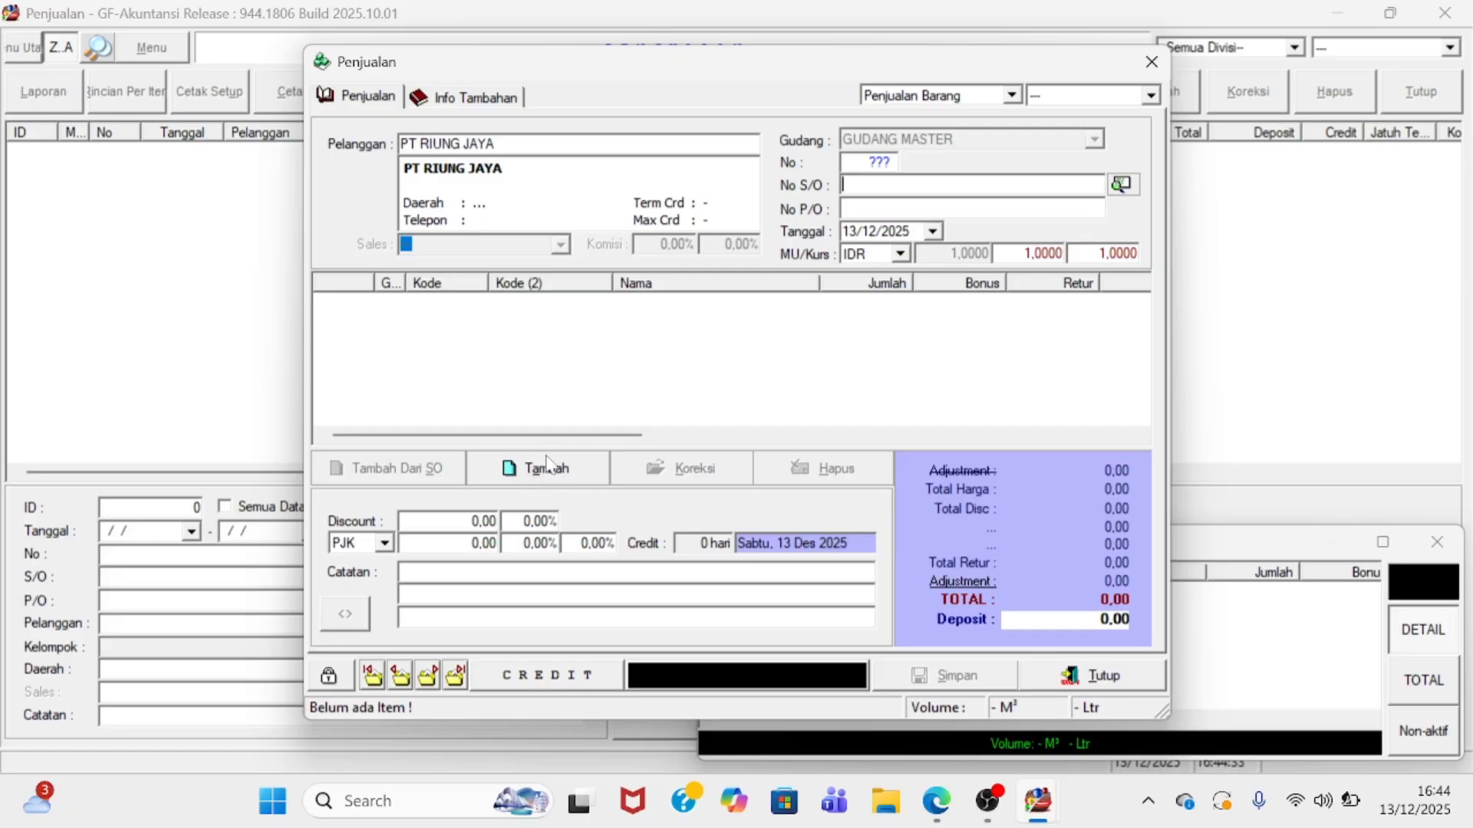
{"action": "left_click", "coordinate": [536, 474]}
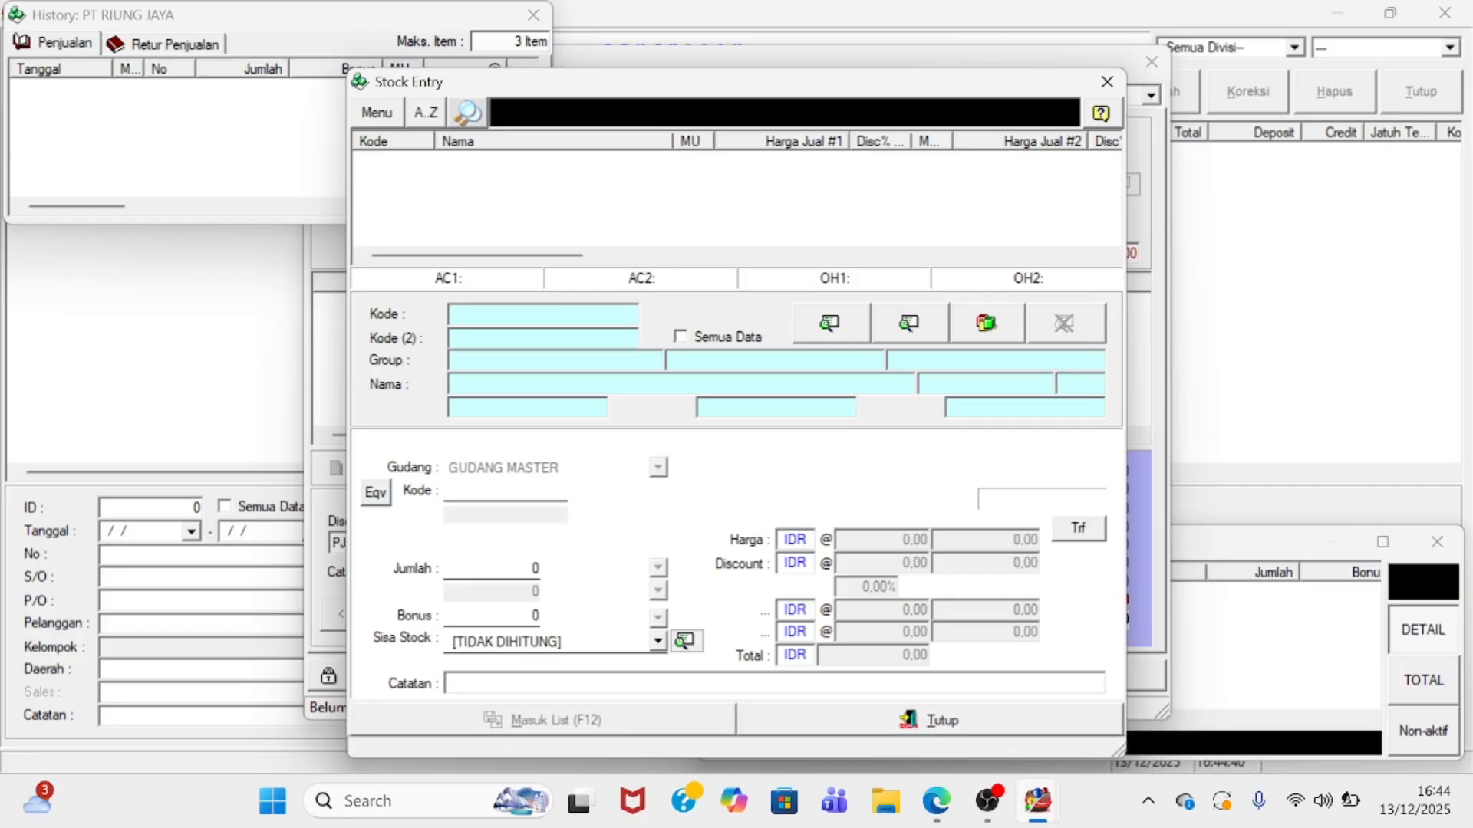
- Add KERTAS A4, 7 RIM at 50.000 each, to the sale for 350.000,00
{"action": "key", "text": "Return"}
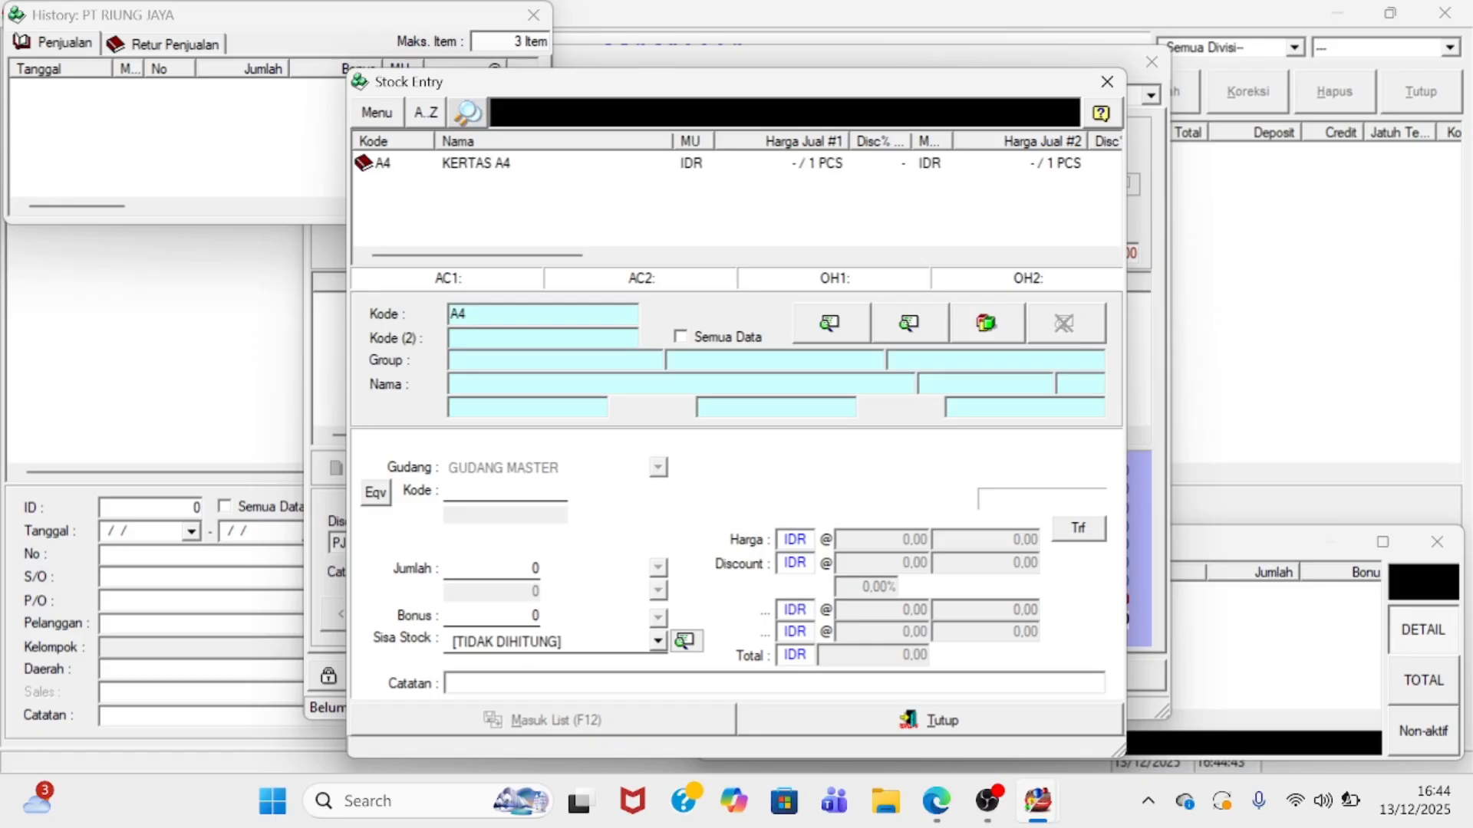
{"action": "key", "text": "Return"}
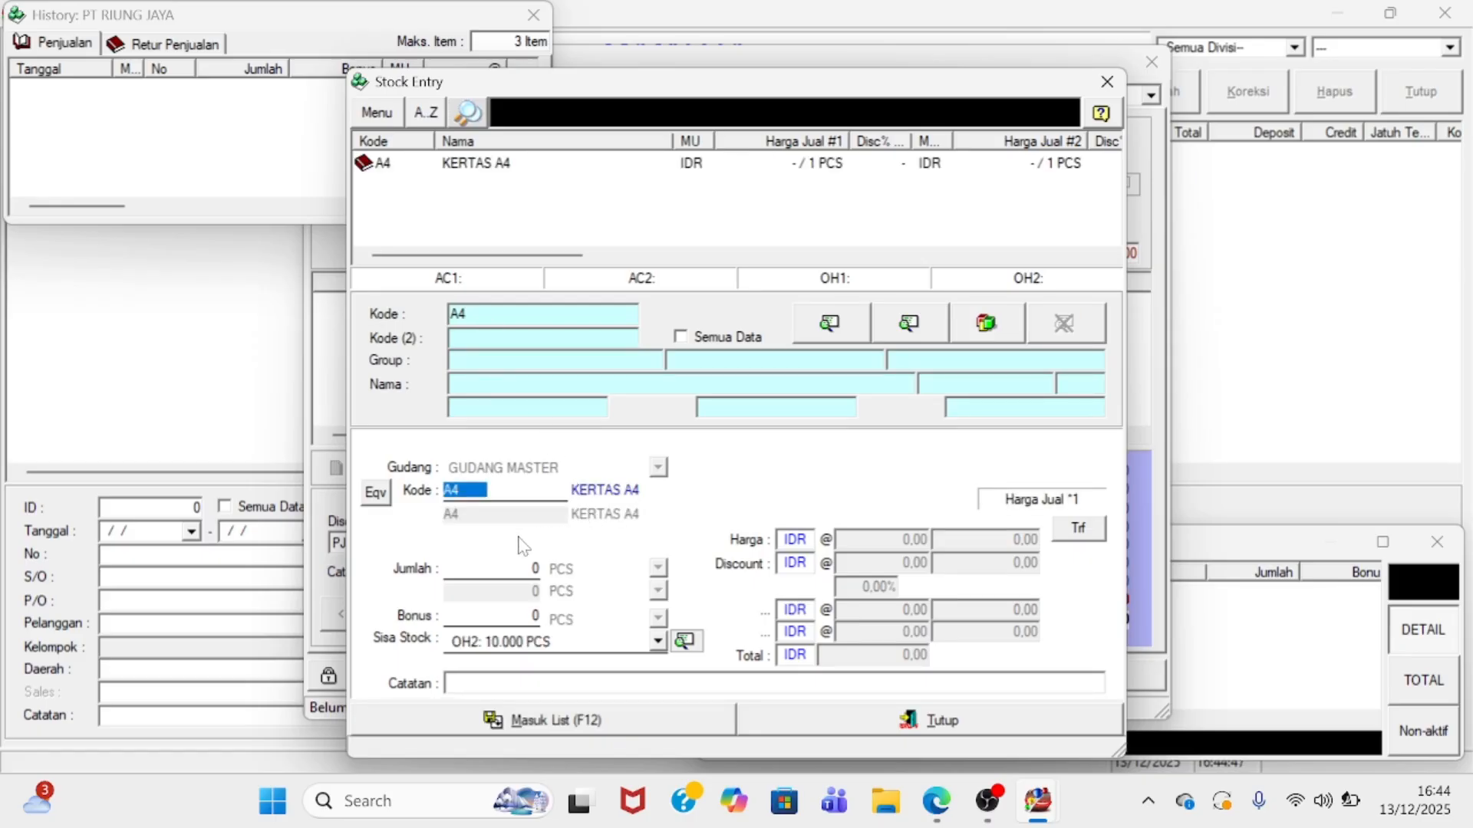
{"action": "key", "text": "Return"}
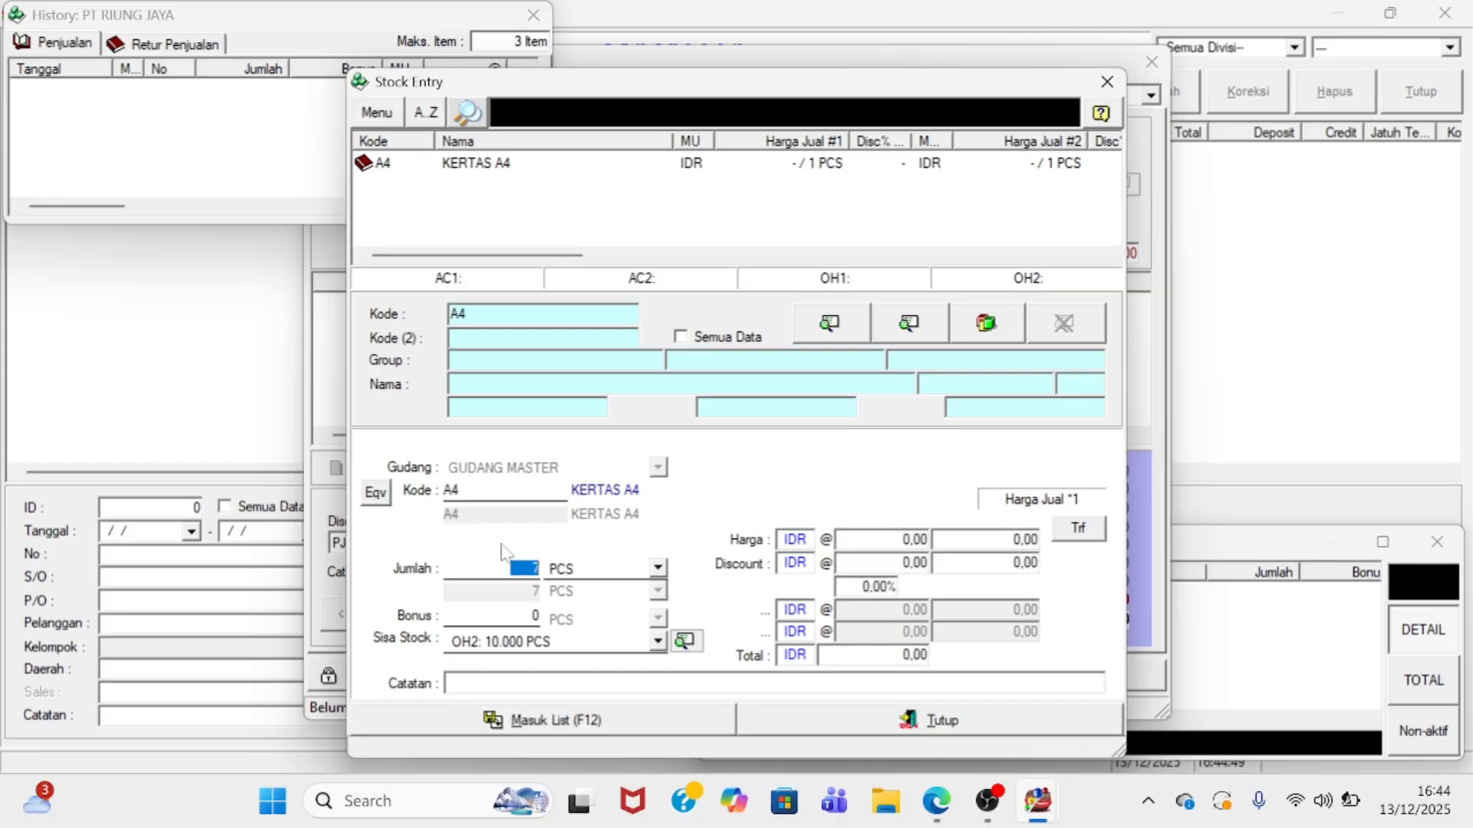
{"action": "type", "text": "7"}
{"action": "key", "text": "Return"}
{"action": "left_click", "coordinate": [602, 607]}
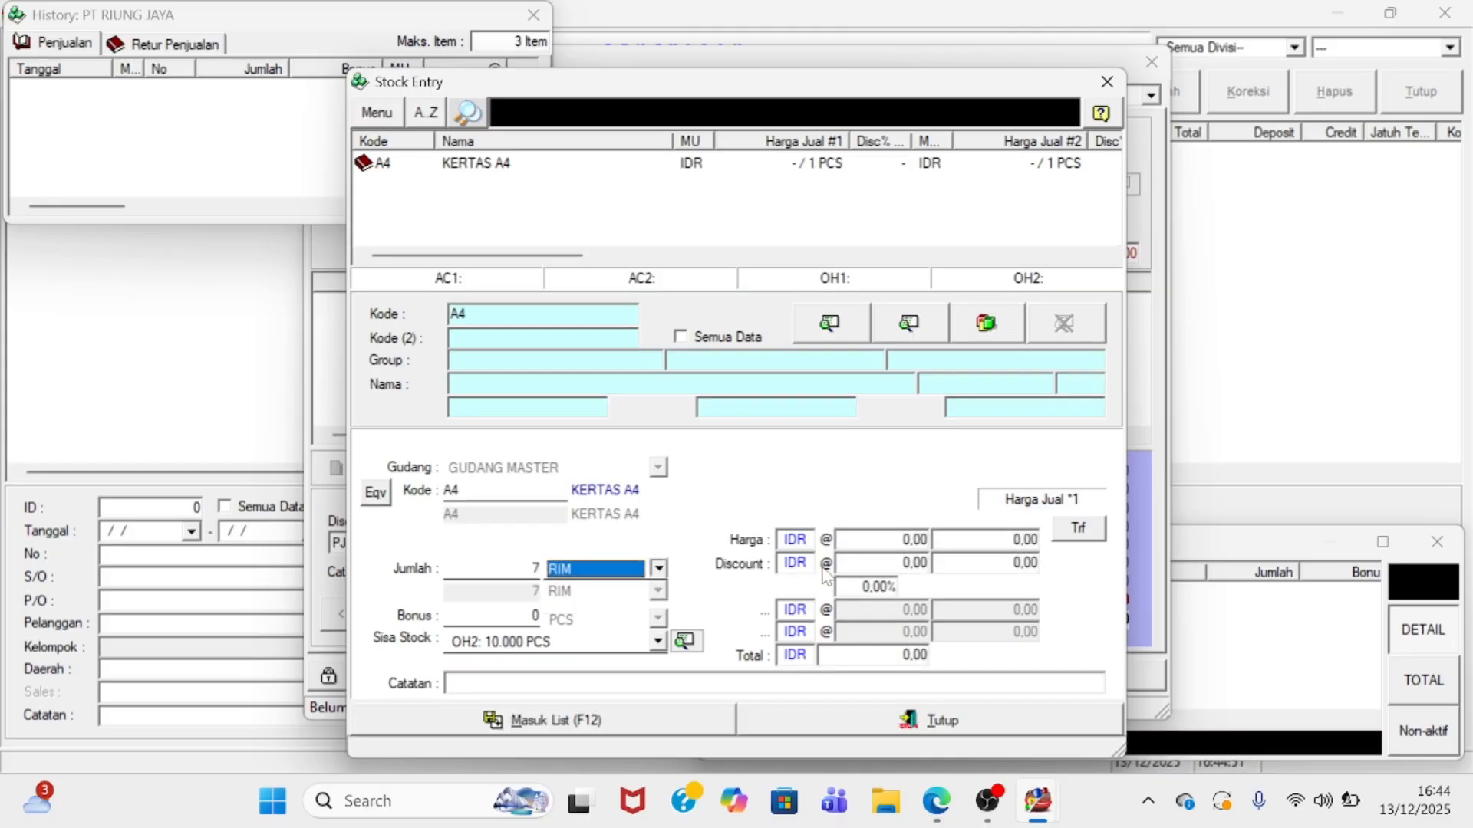
{"action": "key", "text": "Return"}
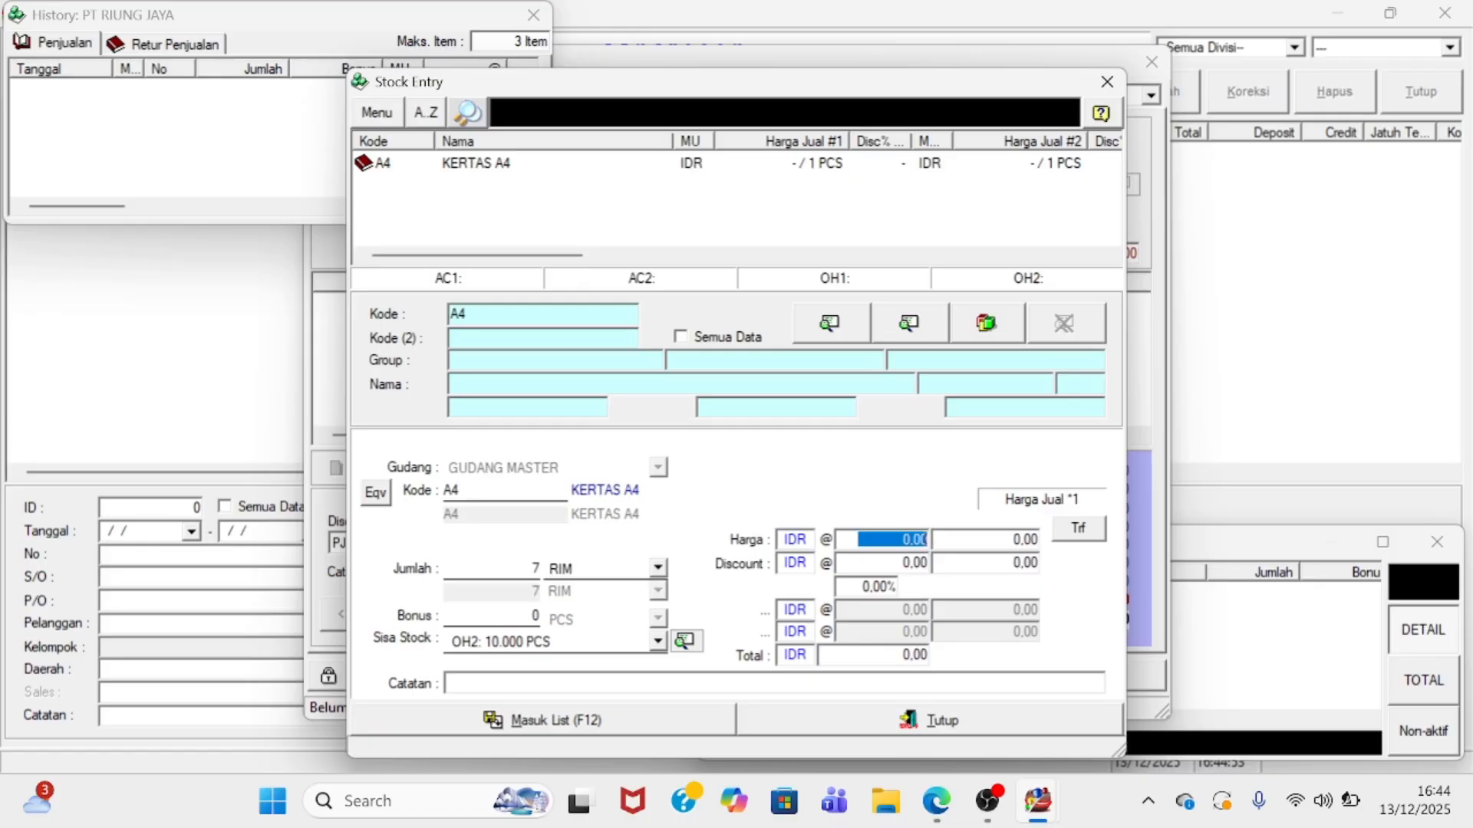
{"action": "type", "text": "50000"}
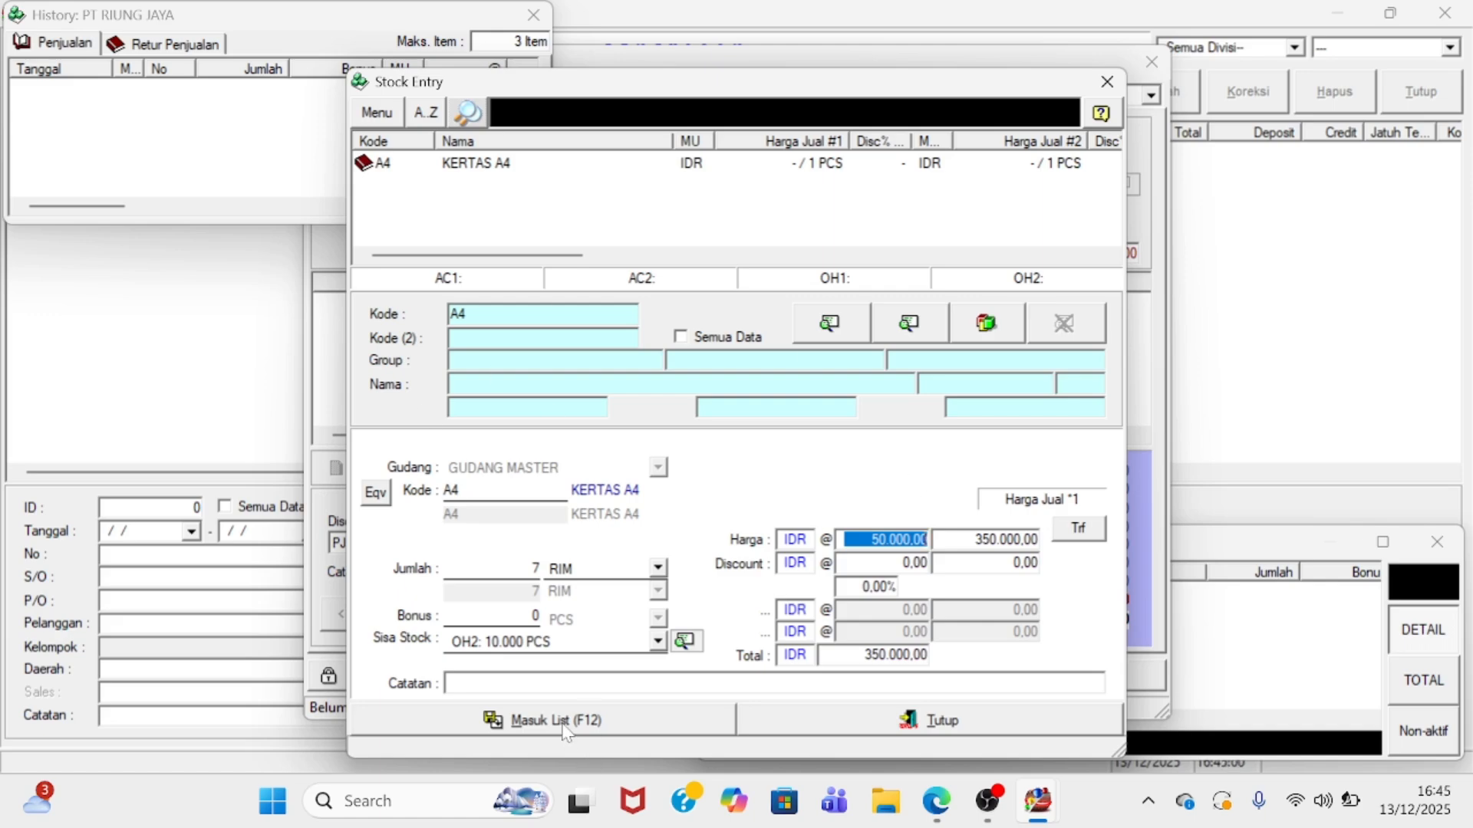
{"action": "left_click", "coordinate": [566, 729]}
{"action": "left_click", "coordinate": [787, 719]}
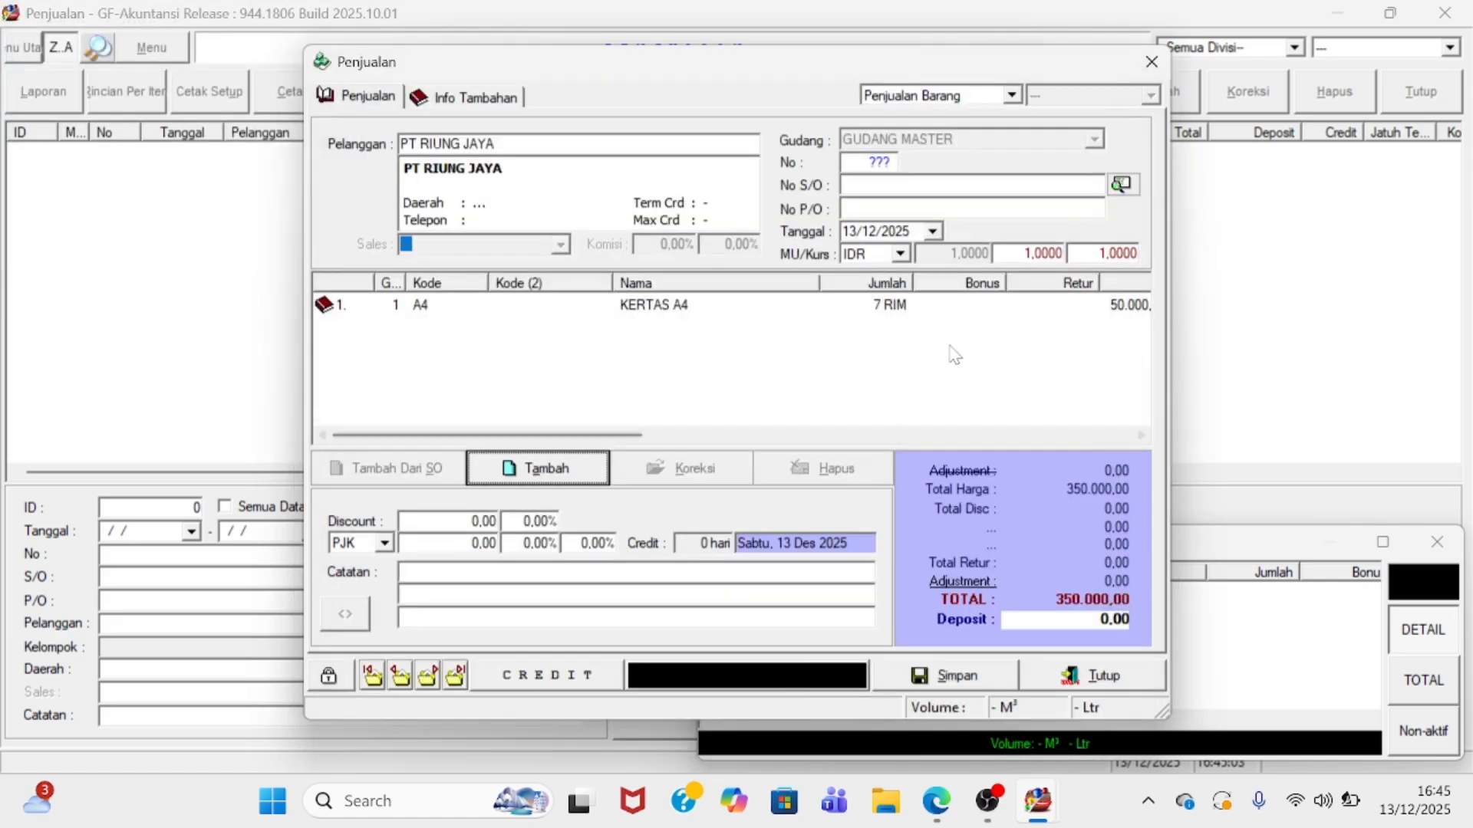
- Enter 01 as the sale's P/O number
{"action": "left_click", "coordinate": [913, 208]}
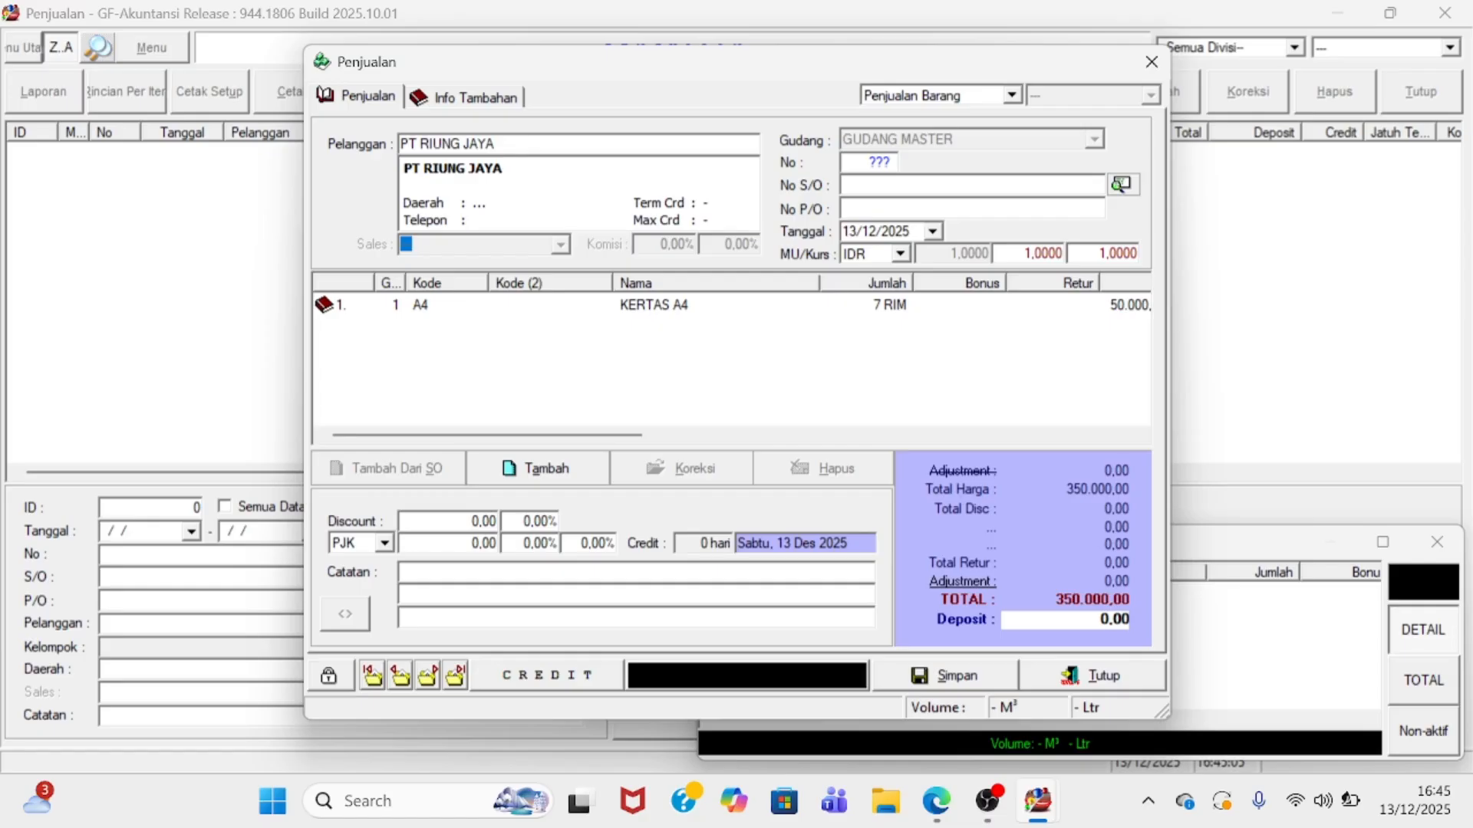
{"action": "type", "text": "01"}
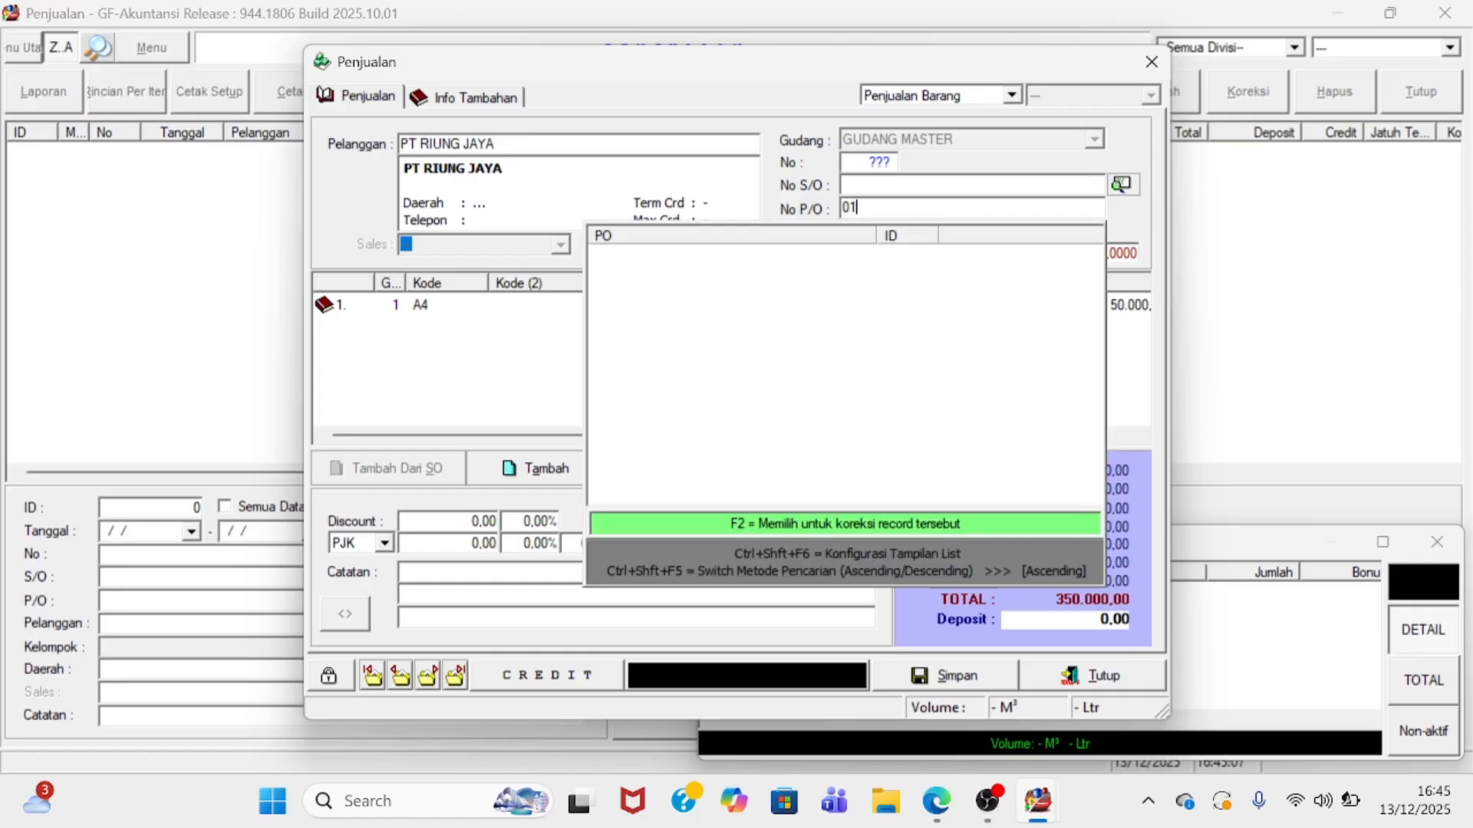
{"action": "key", "text": "Return"}
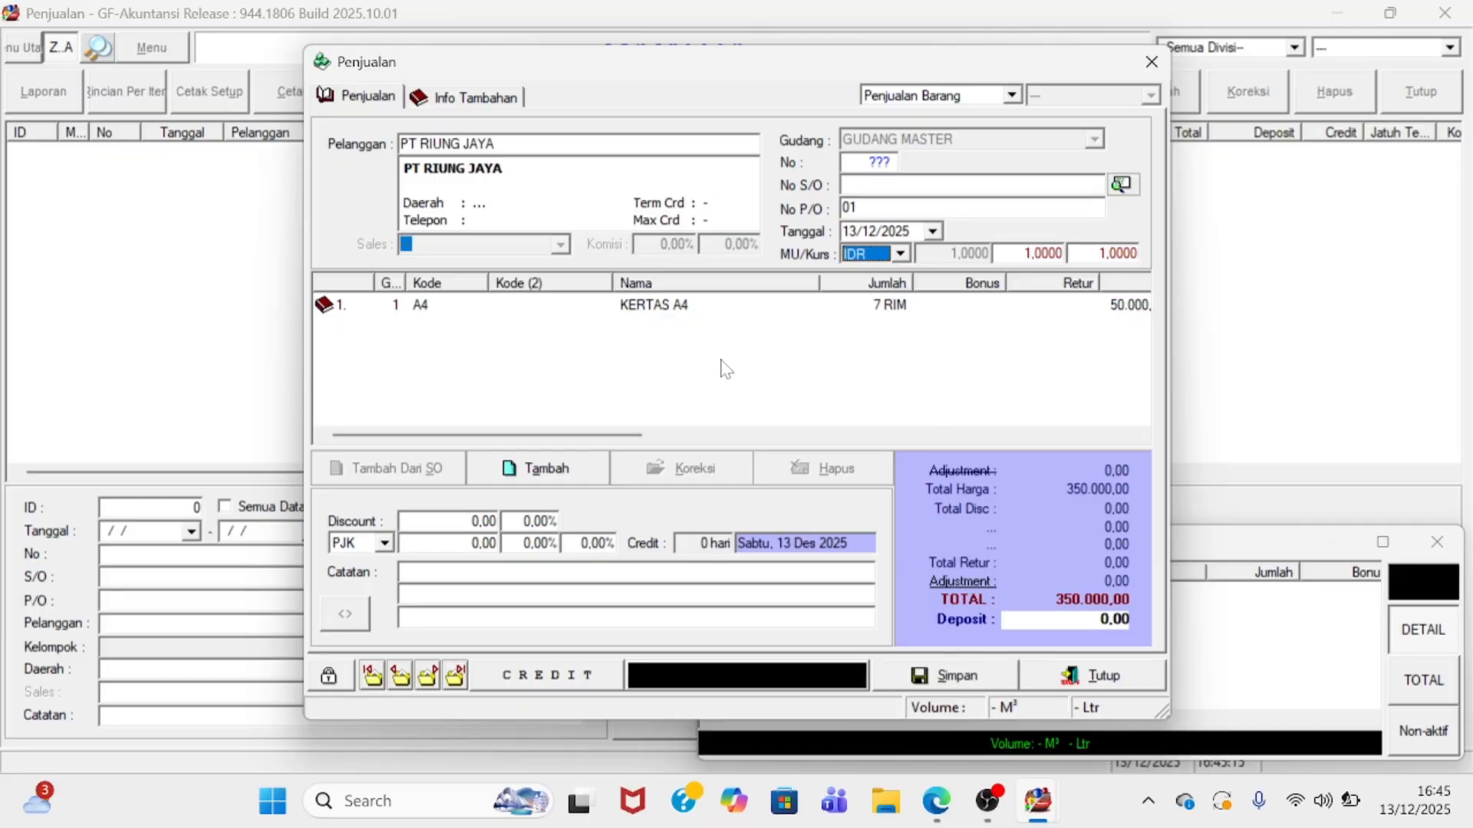
- Save the credit sale as 00001 without printing, and close the sales form
{"action": "left_click", "coordinate": [957, 675]}
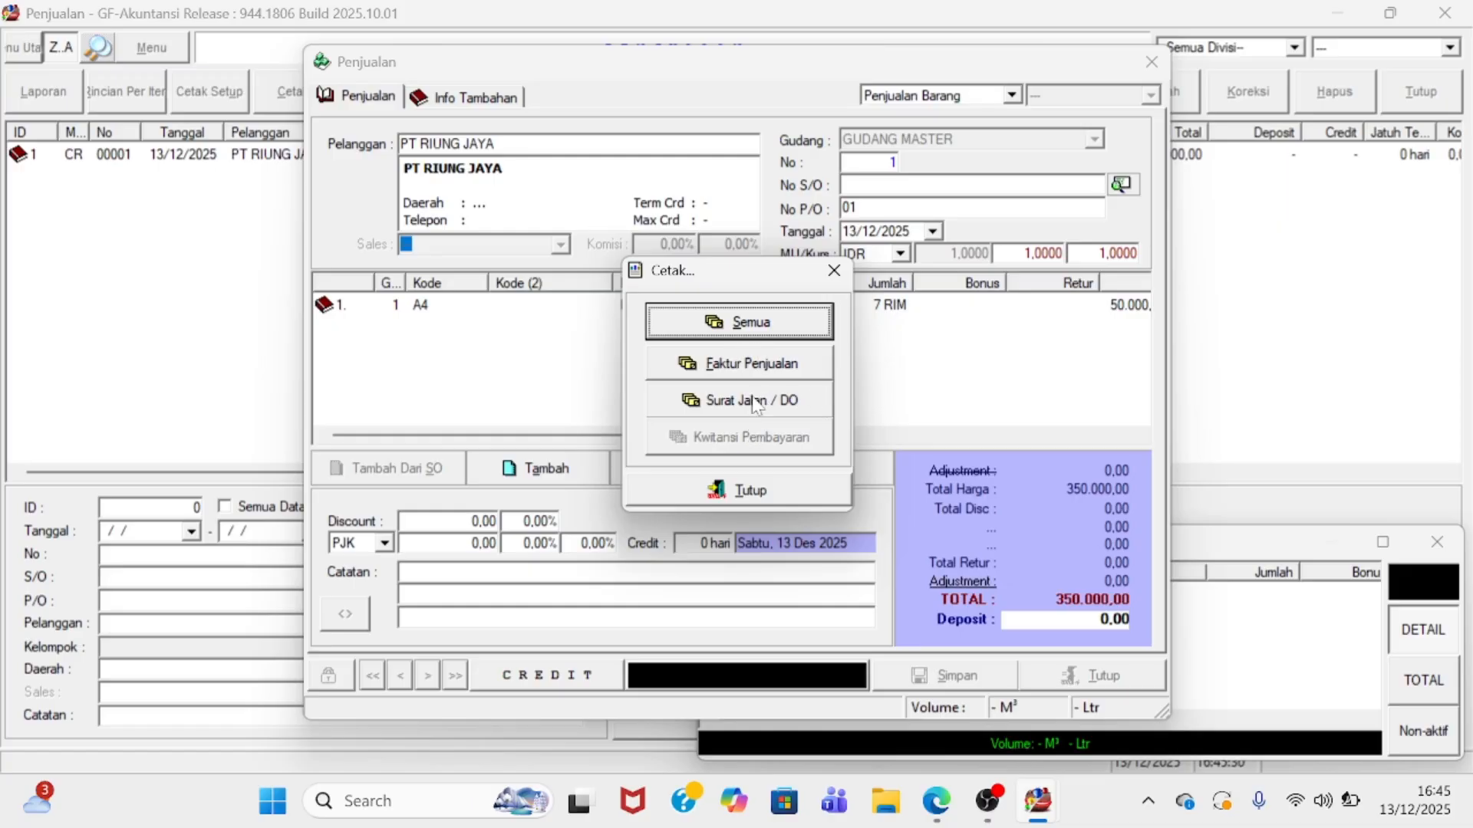
{"action": "left_click", "coordinate": [767, 495]}
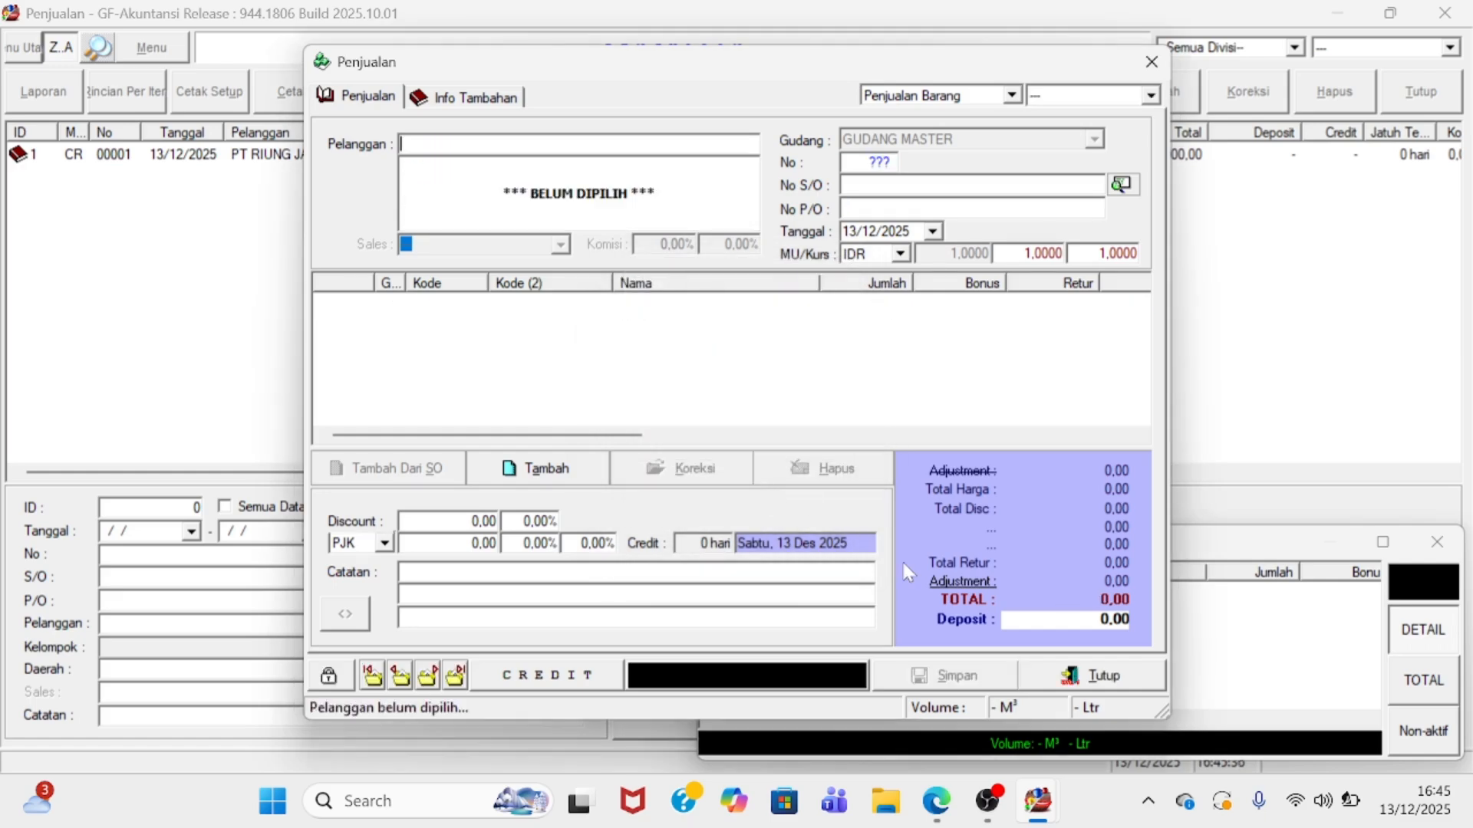
{"action": "left_click", "coordinate": [1073, 675]}
- Select saved sale 00001 to PT RIUNG JAYA, then close the Penjualan window
{"action": "left_click", "coordinate": [557, 157]}
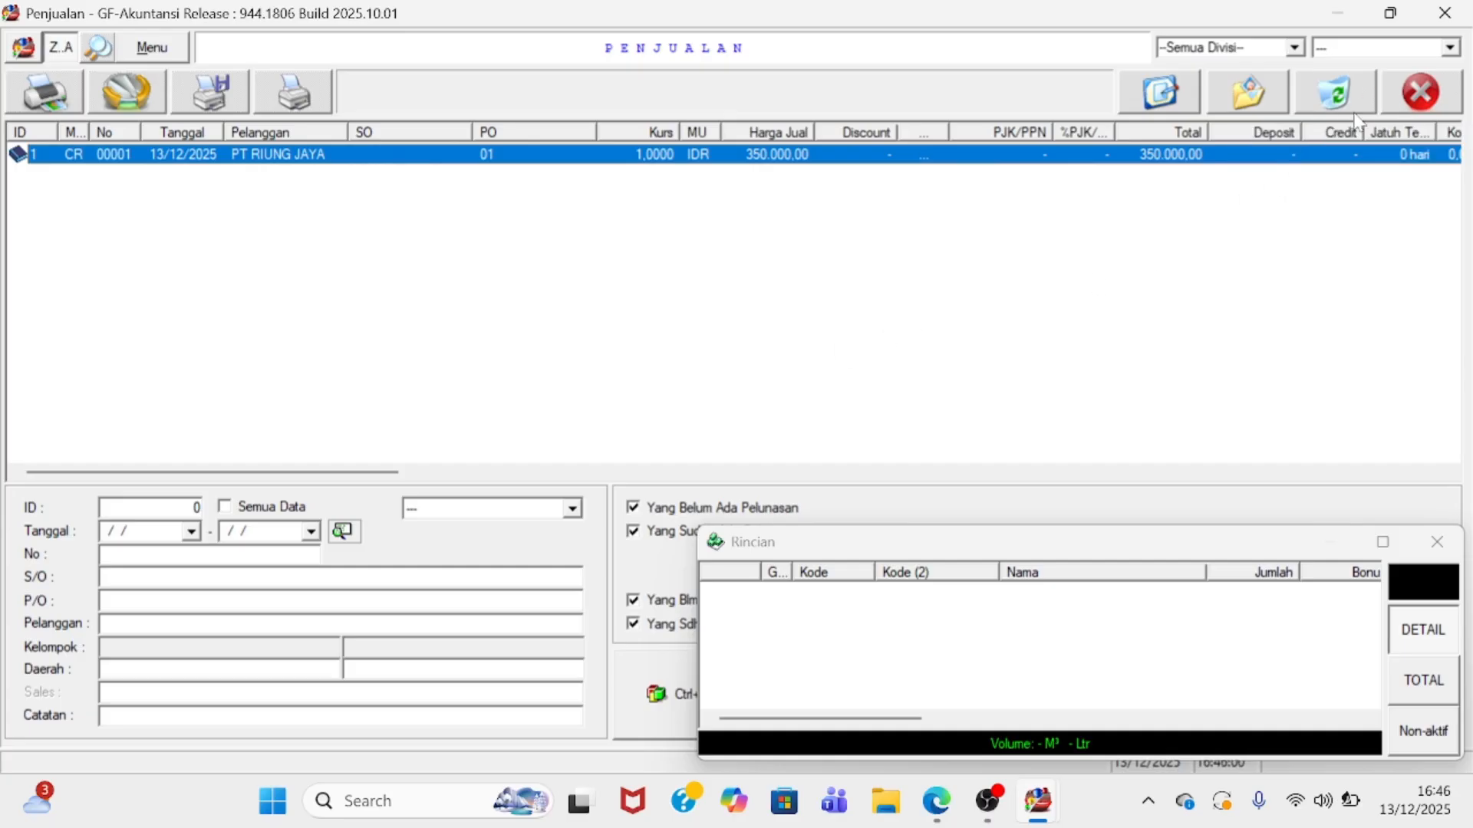
{"action": "left_click", "coordinate": [1398, 108]}
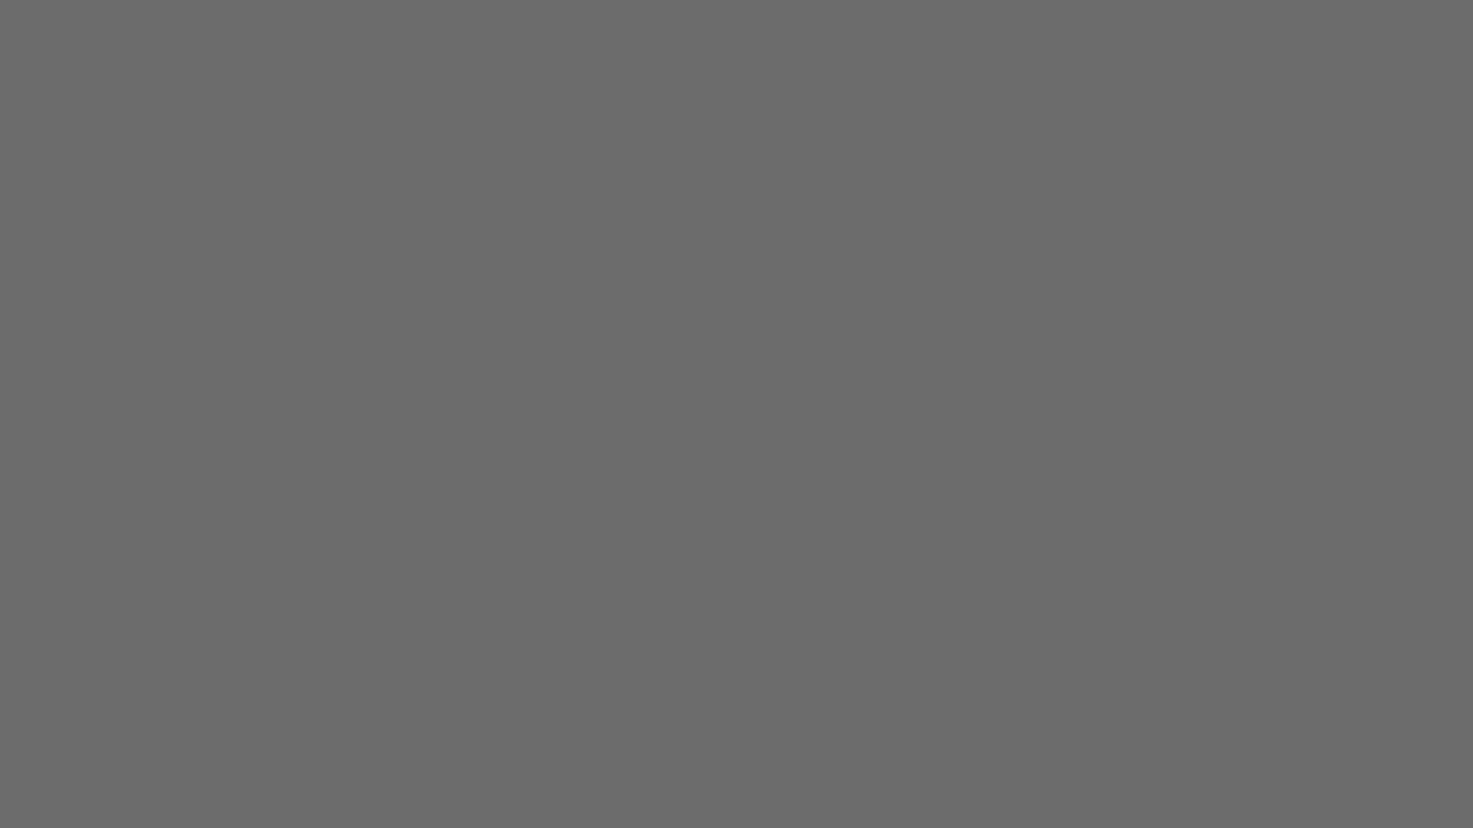